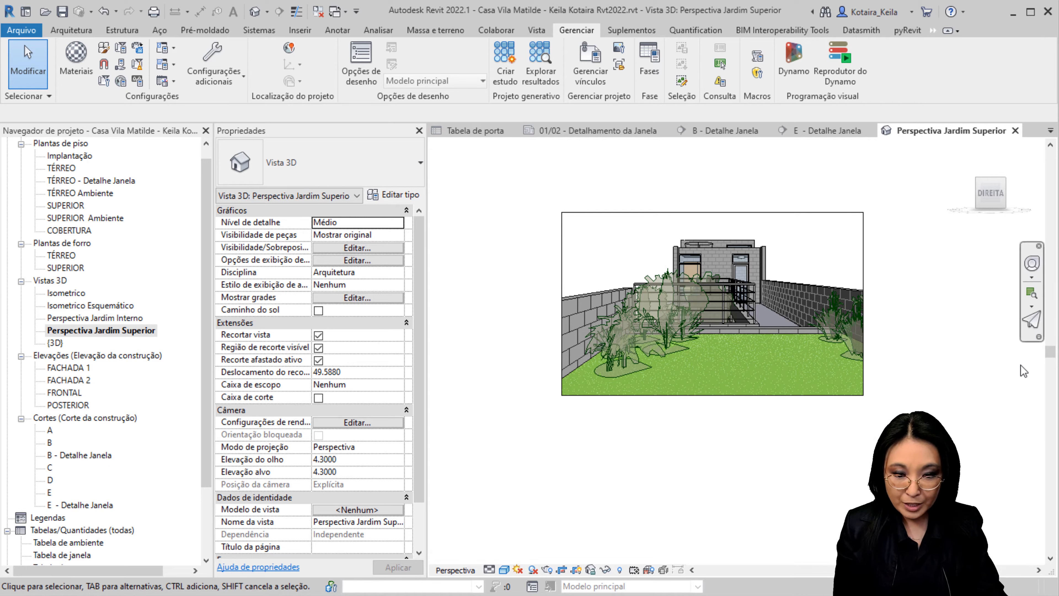
# - Compare the Alto, Baixo and Médio detail levels in the Perspectiva Jardim Superior view, leaving it set to Alto
pyautogui.scroll(3, 741, 250)
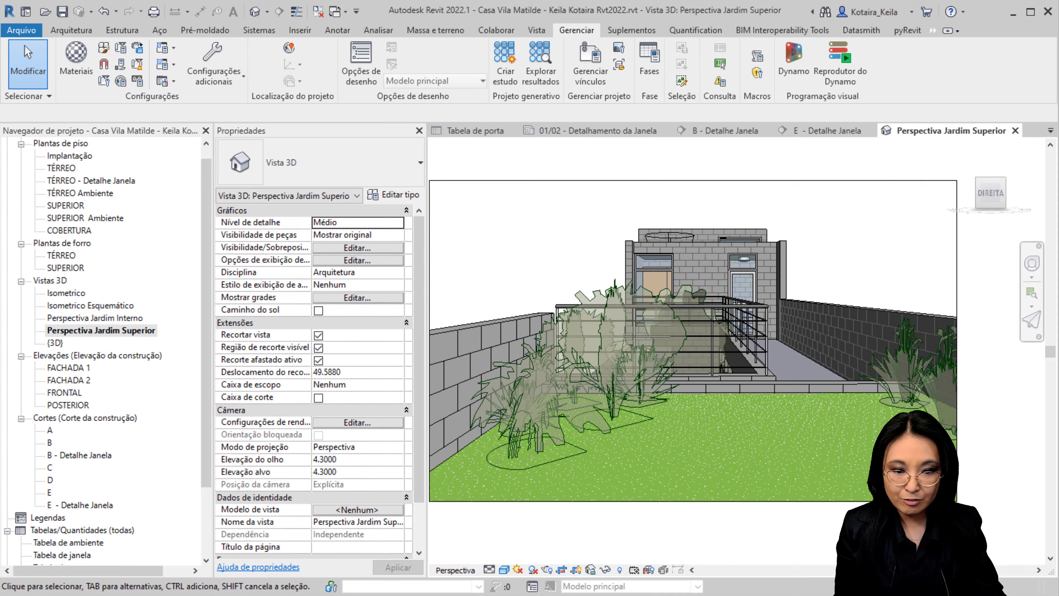
pyautogui.click(489, 570)
pyautogui.click(501, 556)
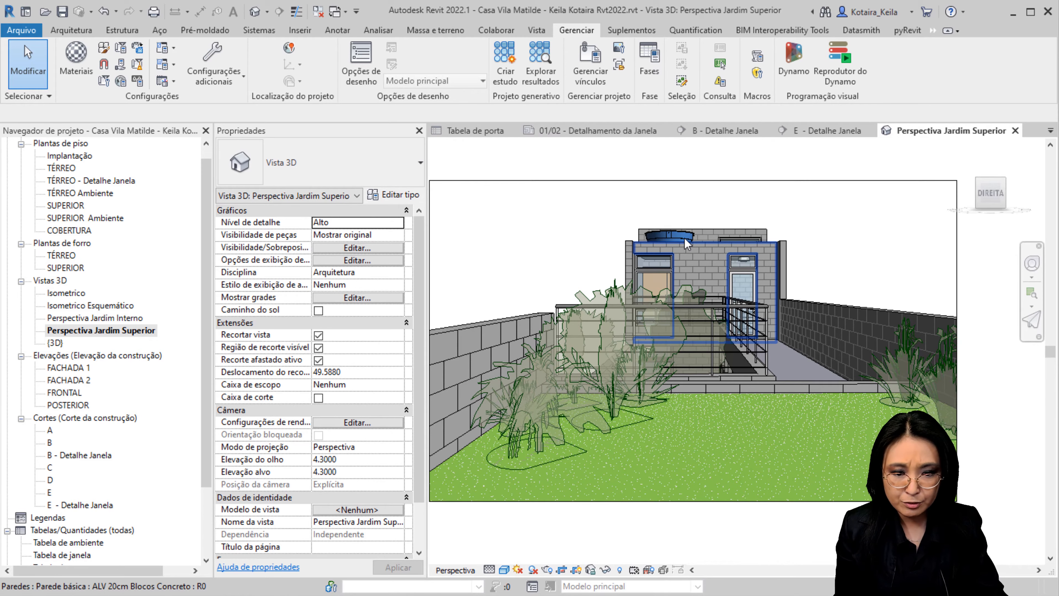
pyautogui.press('ctrl')
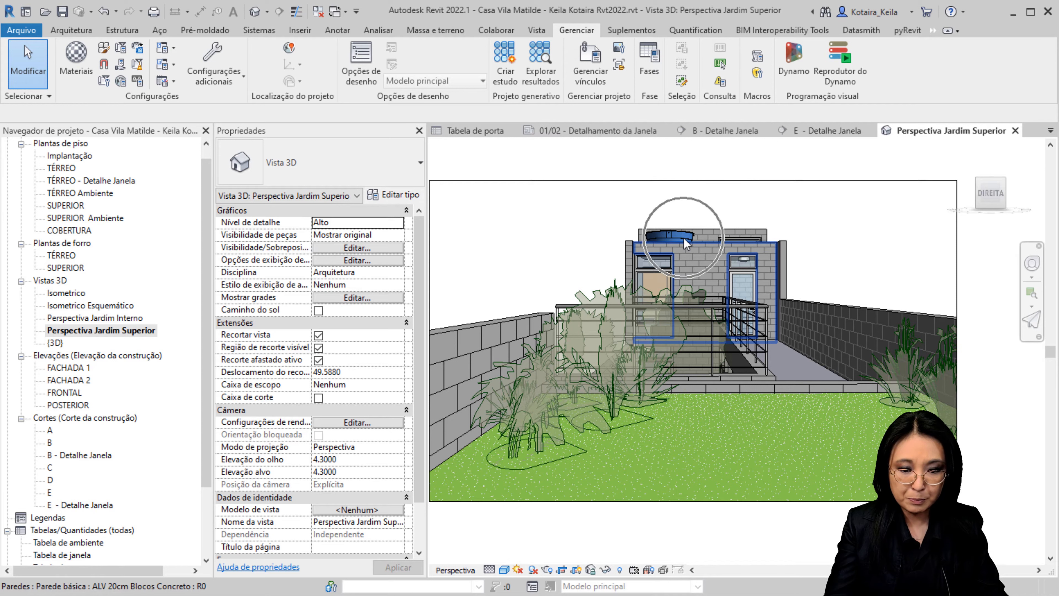
pyautogui.click(489, 570)
pyautogui.click(502, 527)
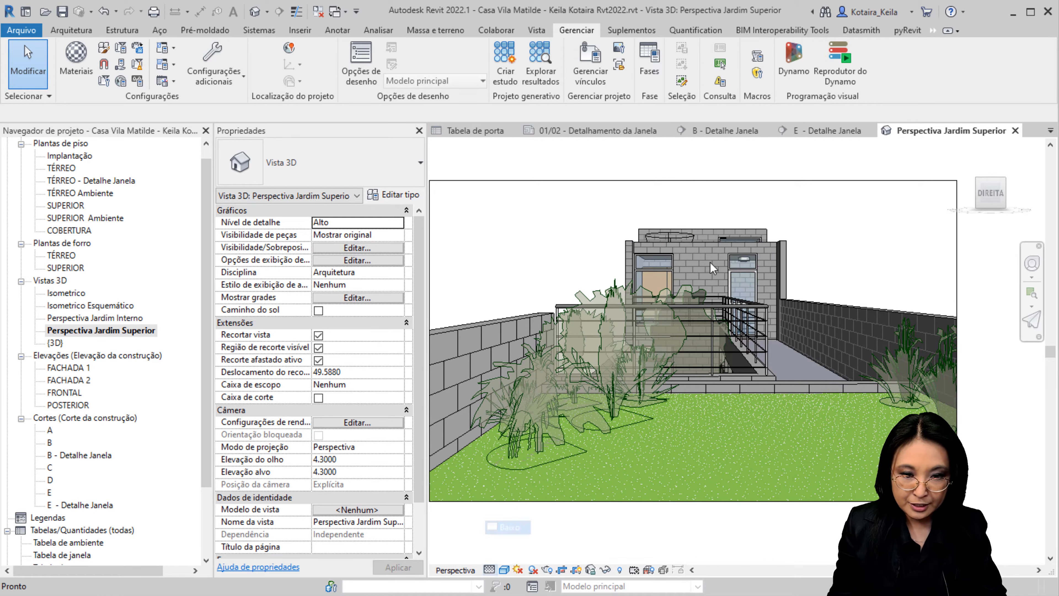
pyautogui.click(490, 570)
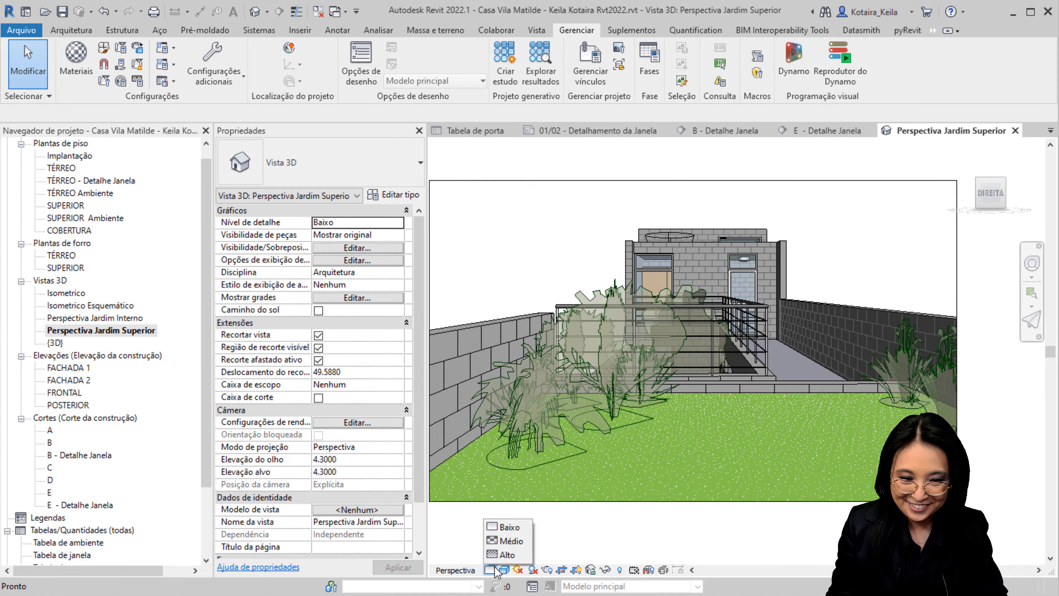
pyautogui.click(509, 541)
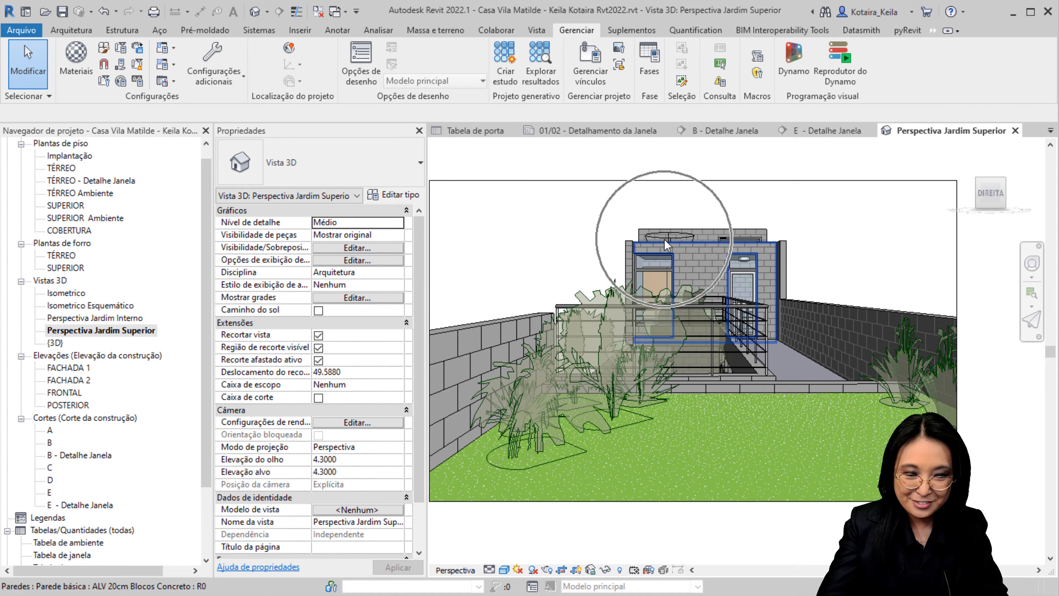
pyautogui.click(489, 570)
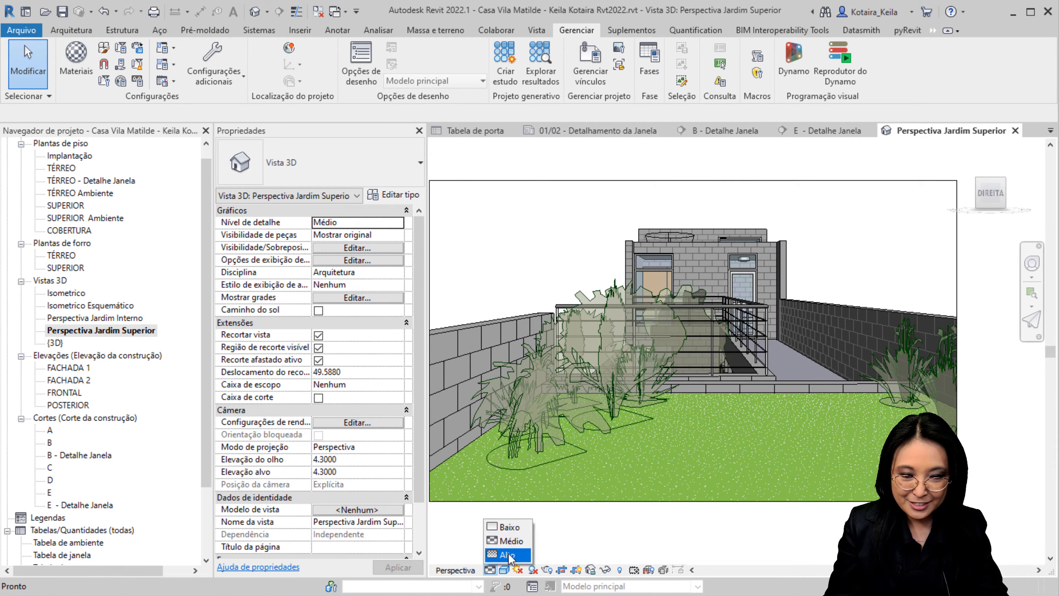
pyautogui.click(507, 554)
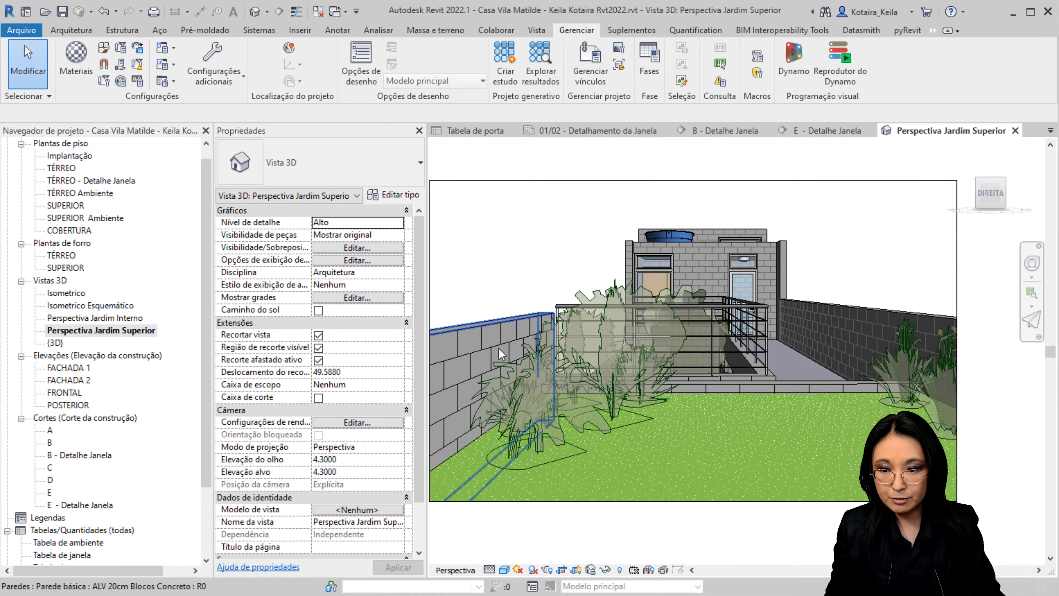
# - Open the Implantação floor plan and duplicate it with detailing
pyautogui.doubleClick(69, 156)
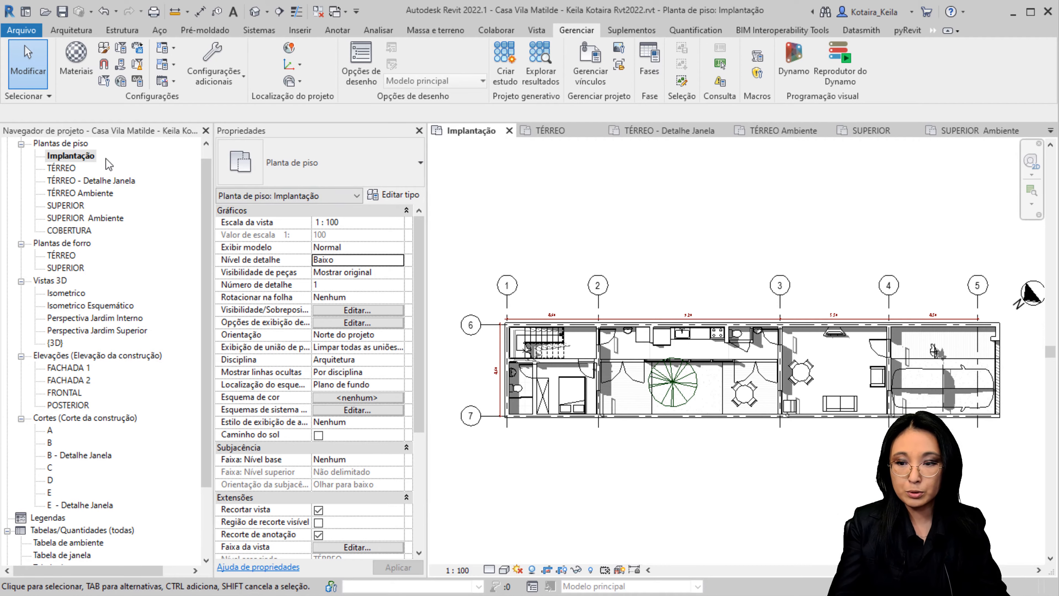
pyautogui.rightClick(77, 158)
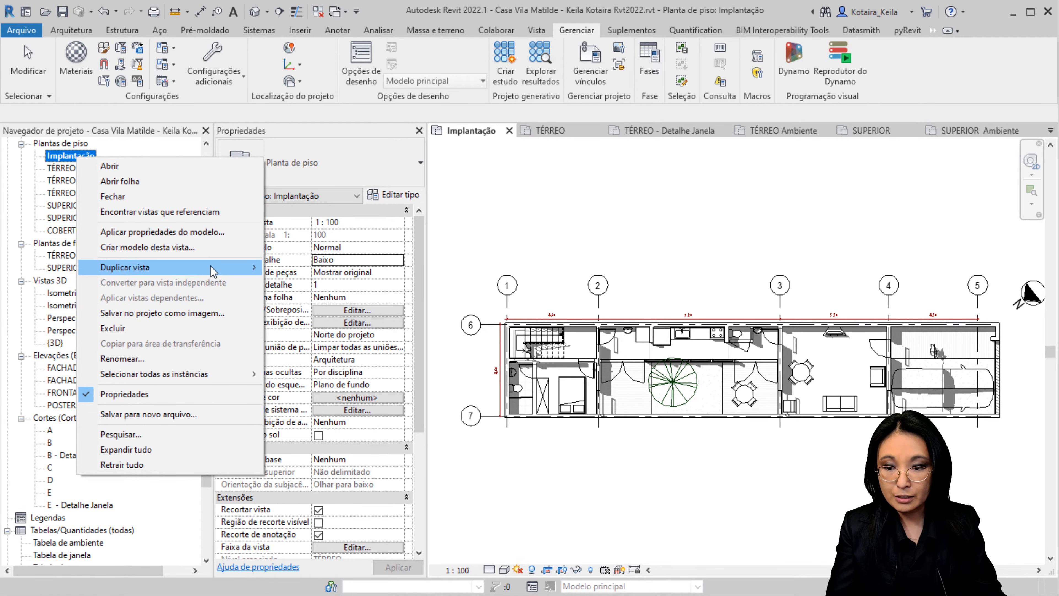
pyautogui.moveTo(213, 270)
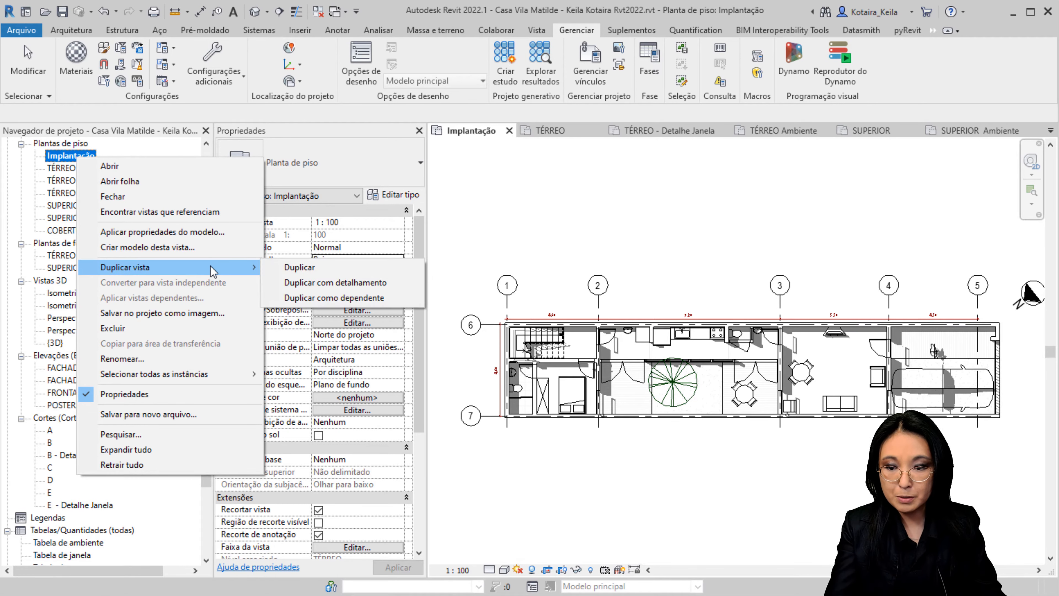
pyautogui.click(285, 283)
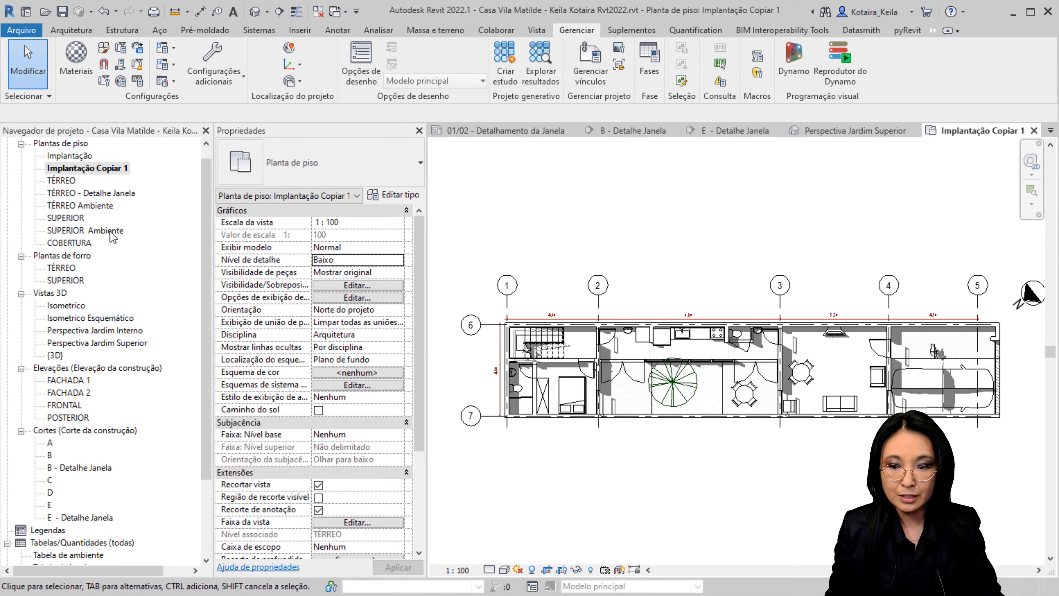
pyautogui.click(89, 168)
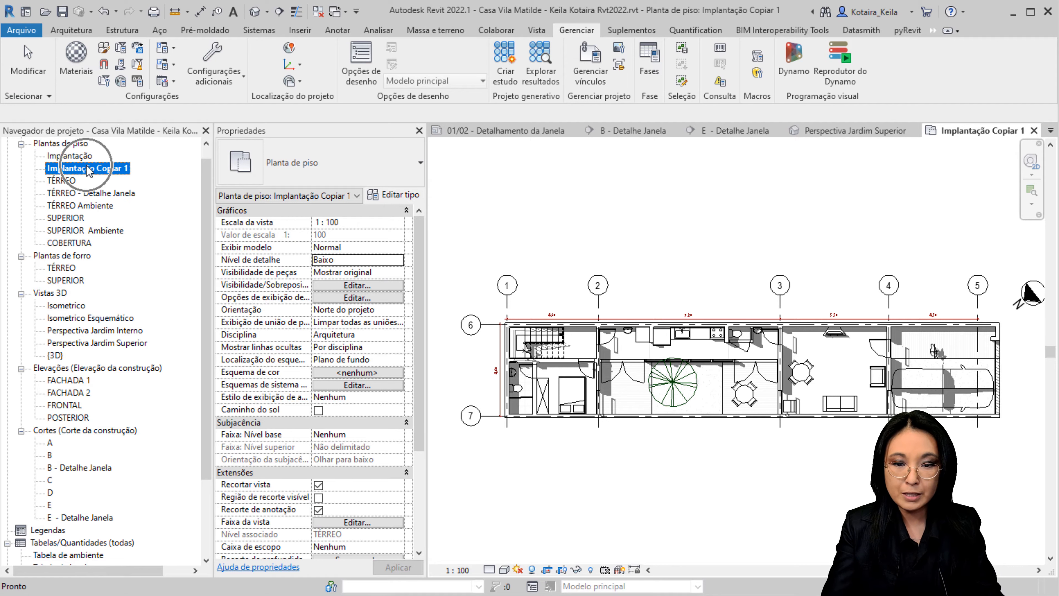
pyautogui.click(71, 157)
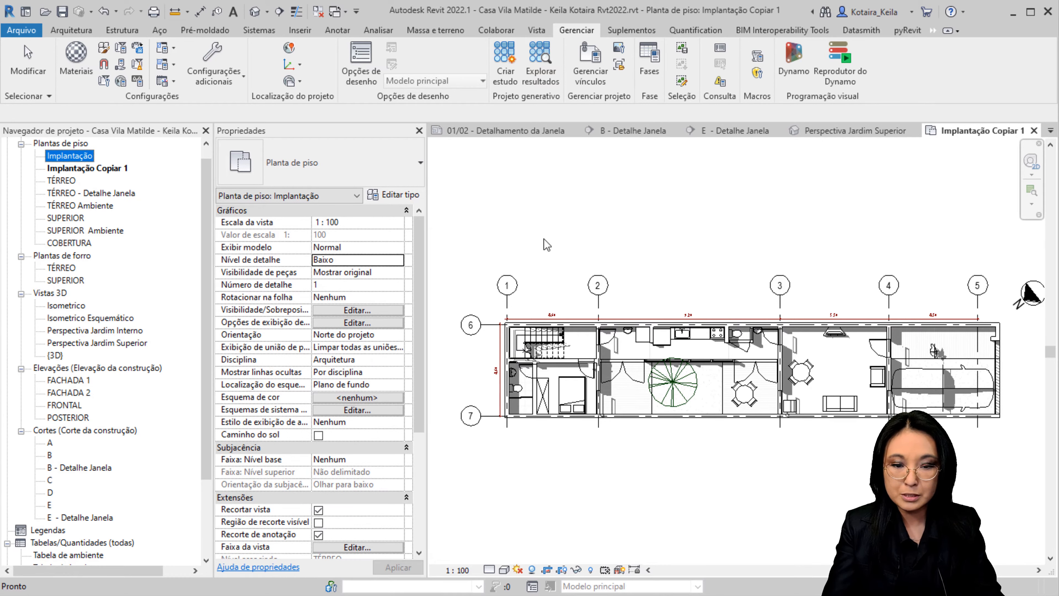
pyautogui.click(502, 231)
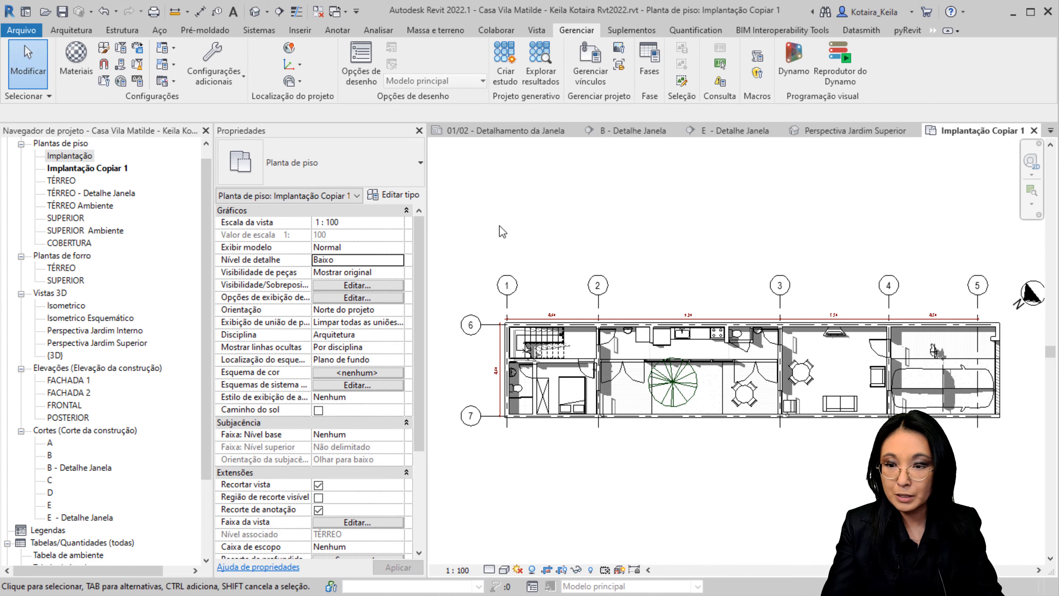
# - Draw two crossing diagonal detail lines over the house in the duplicated Implantação plan
pyautogui.click(340, 33)
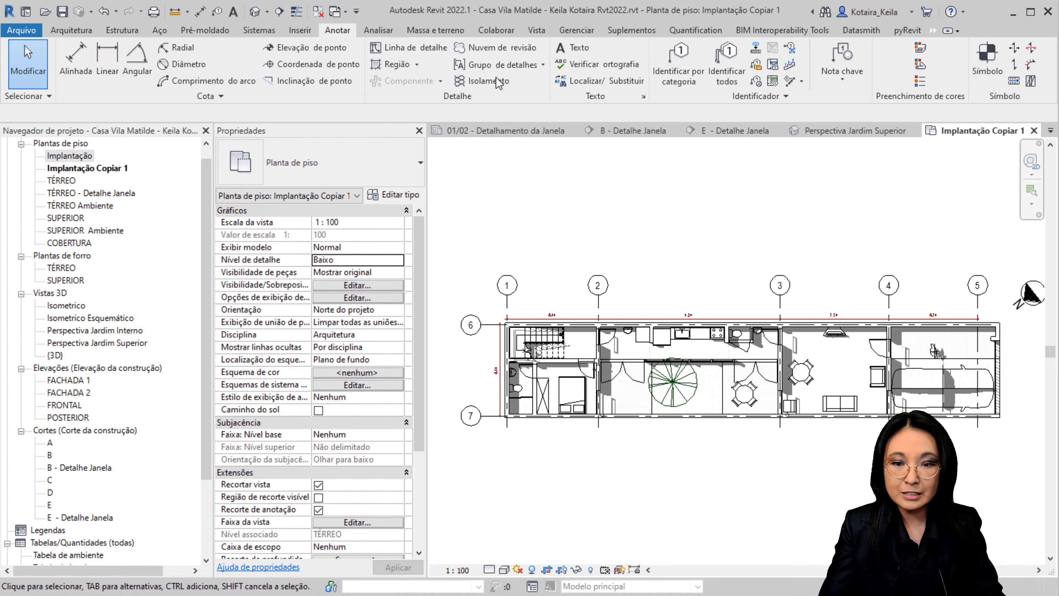
pyautogui.click(413, 51)
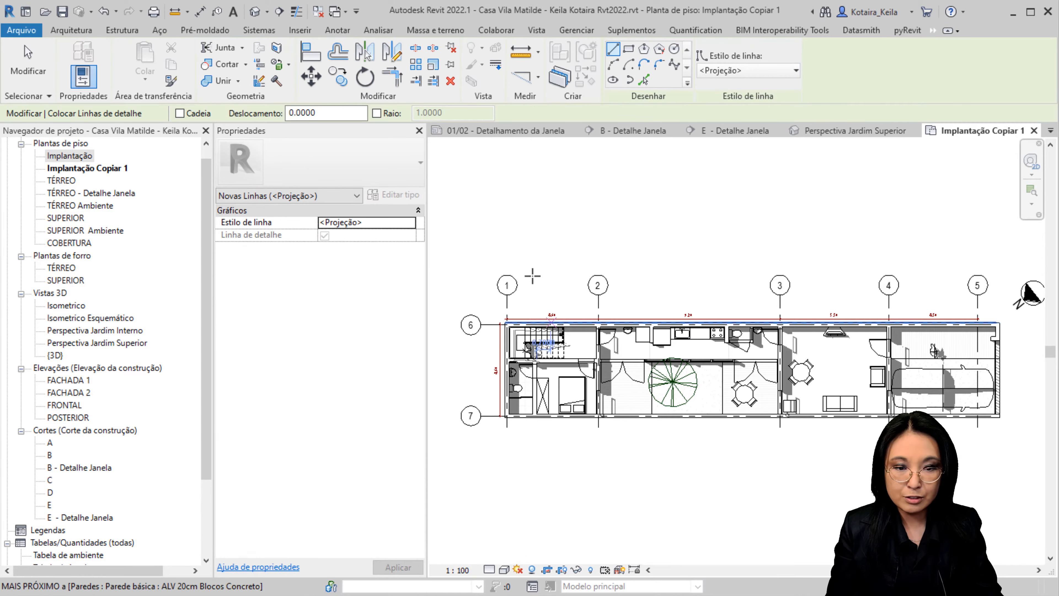
pyautogui.click(532, 271)
pyautogui.click(890, 438)
pyautogui.click(533, 438)
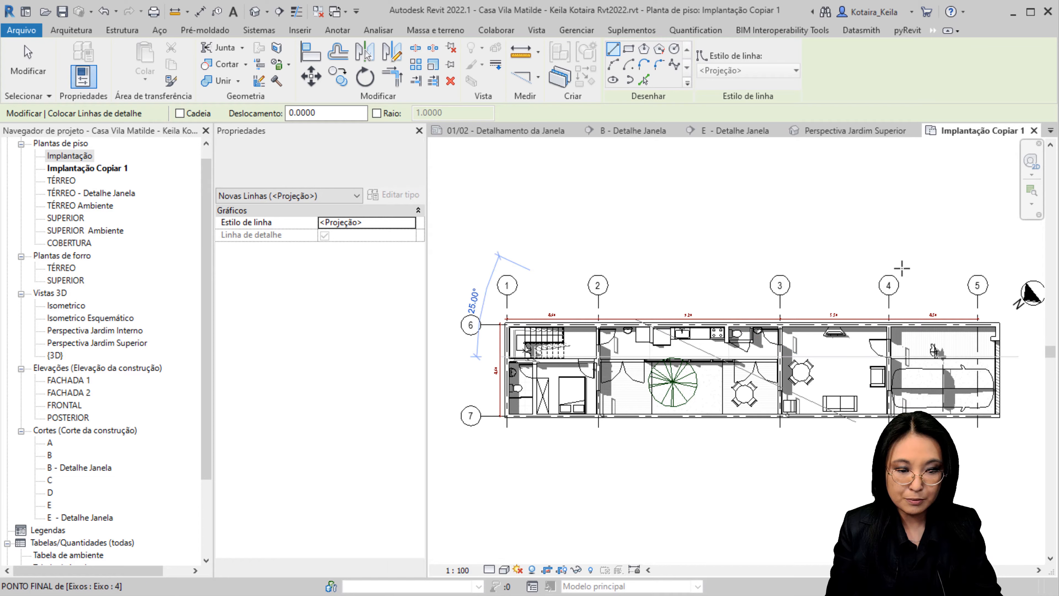
pyautogui.click(892, 271)
pyautogui.scroll(5, 682, 436)
pyautogui.scroll(-4, 576, 443)
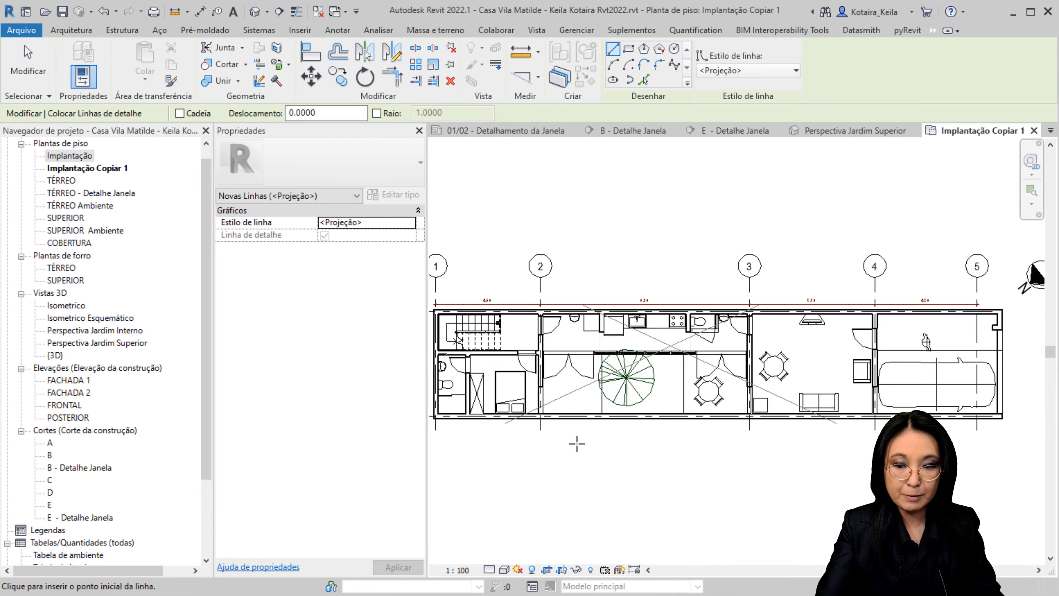
pyautogui.press('Escape')
pyautogui.press('Escape')
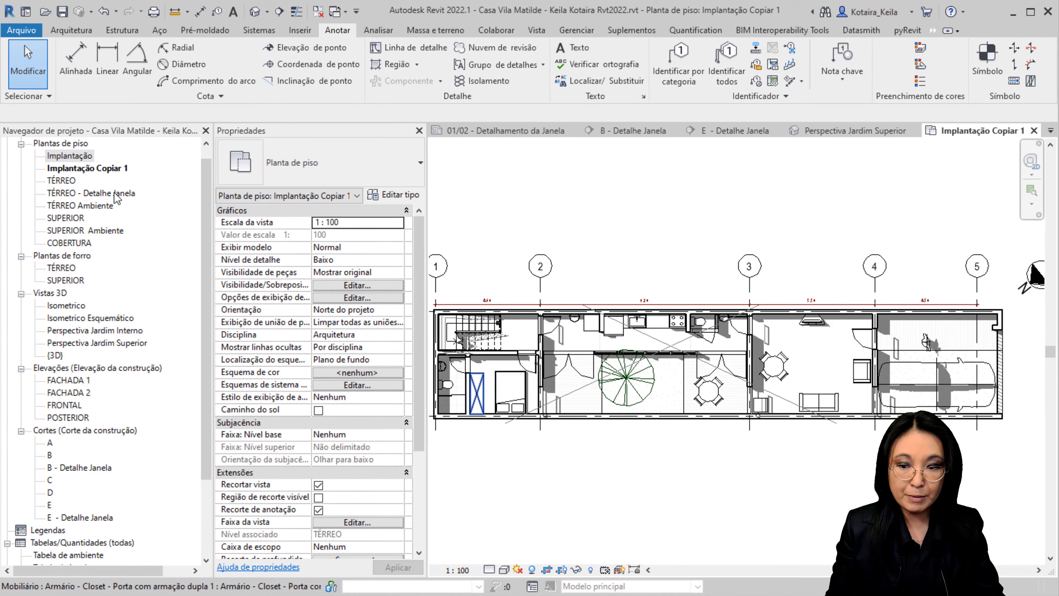
# - Check the original Implantação plan for the diagonal lines, and return to the Implantação Copiar 1 view
pyautogui.doubleClick(77, 156)
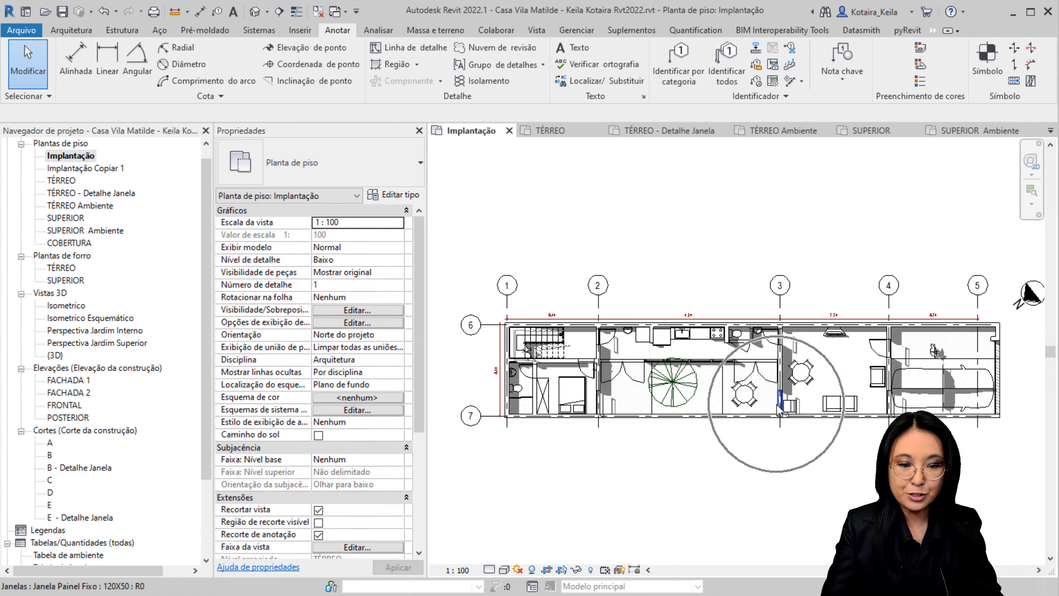
pyautogui.click(110, 170)
pyautogui.doubleClick(110, 171)
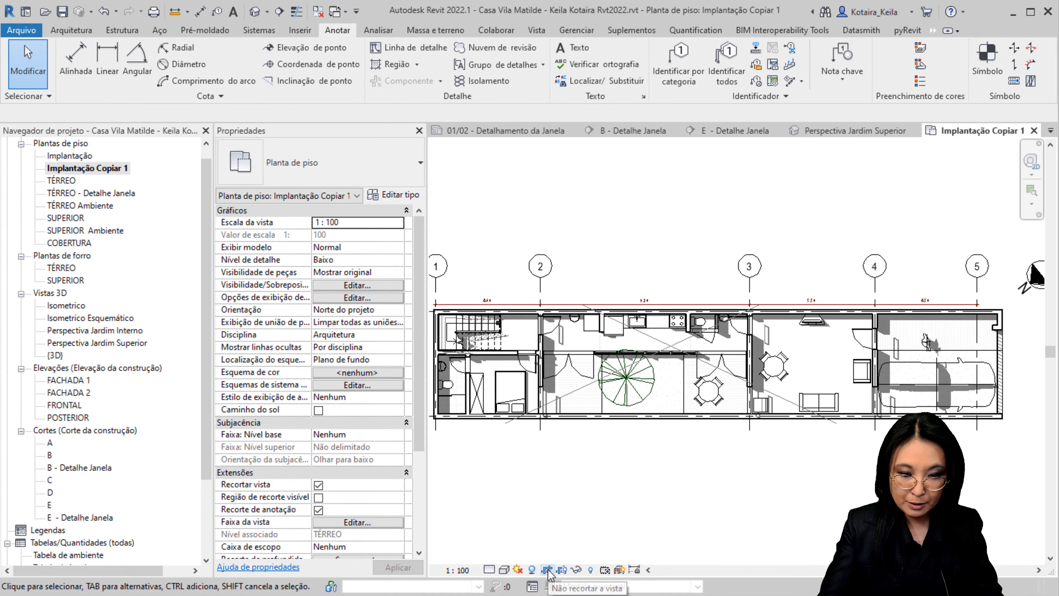
# - Turn off view cropping with its crop region hidden in Implantação Copiar 1, and delete both diagonal detail lines
pyautogui.click(558, 568)
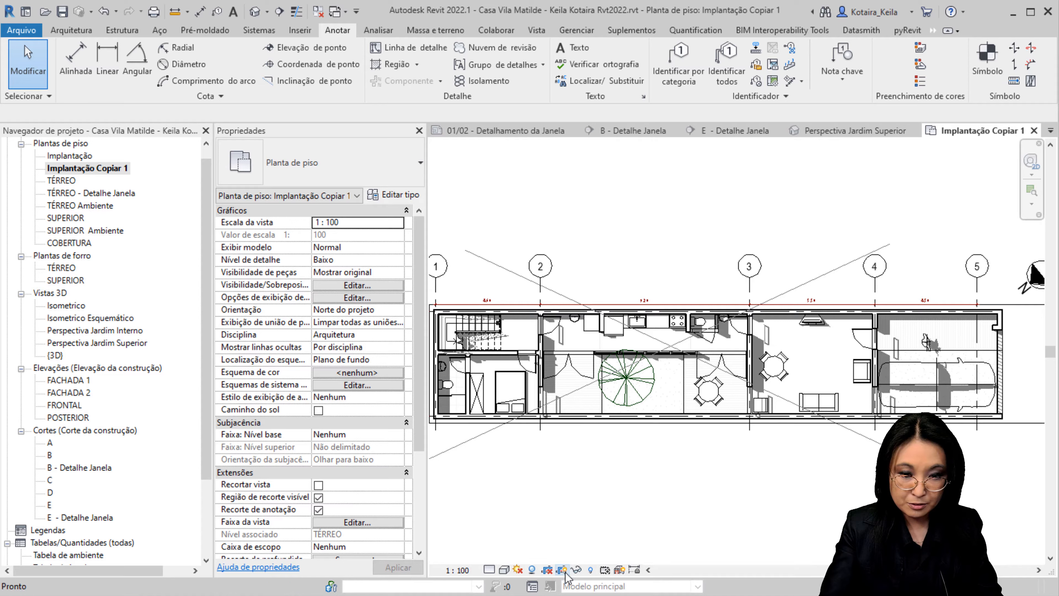
pyautogui.scroll(-2, 647, 507)
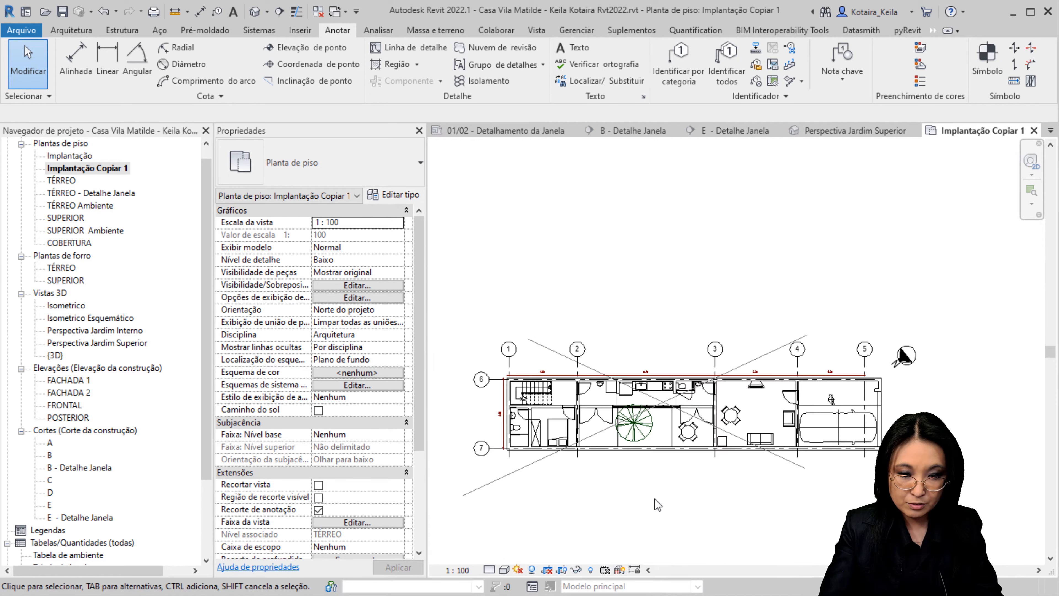
pyautogui.click(565, 356)
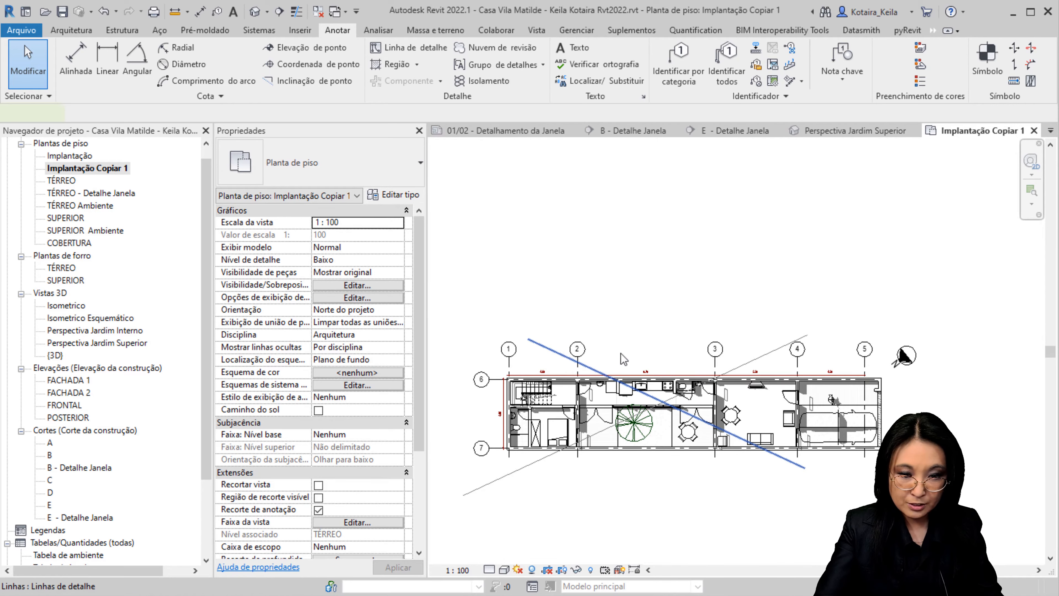
pyautogui.keyDown('ctrl'); pyautogui.click(769, 357); pyautogui.keyUp('ctrl')
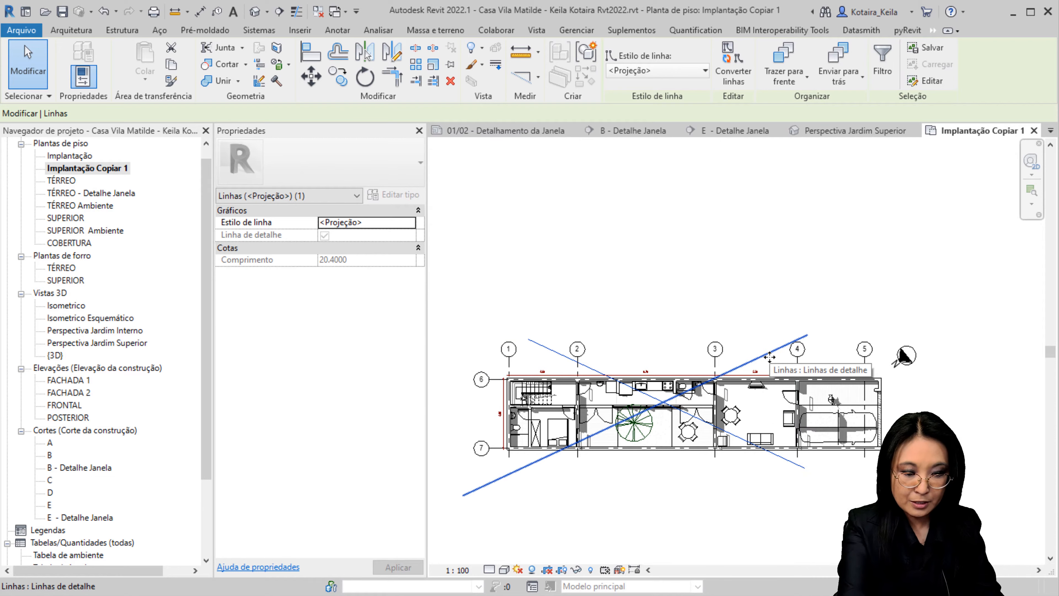
pyautogui.press('Delete')
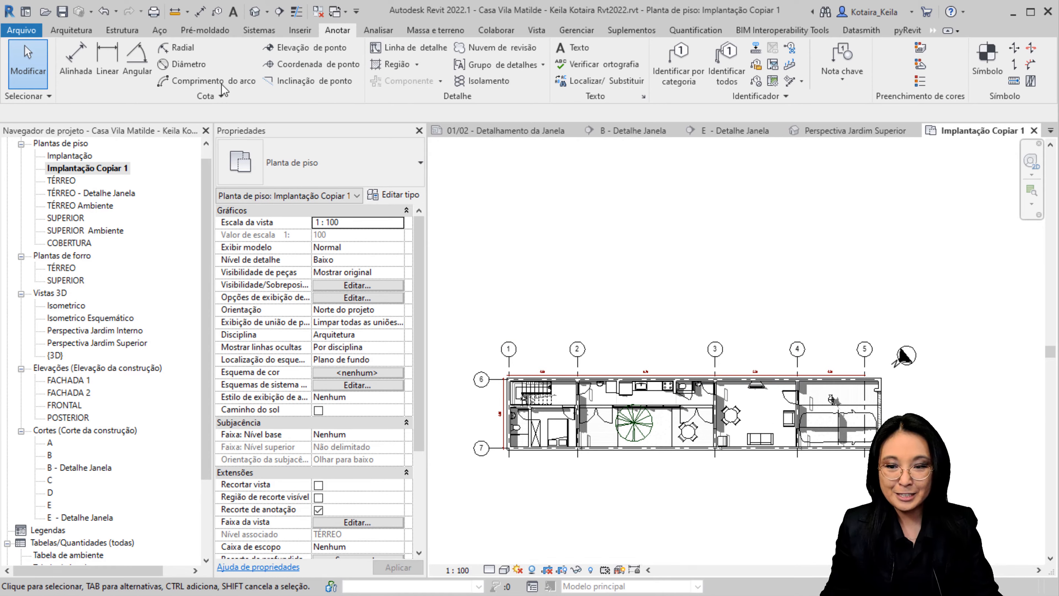
pyautogui.rightClick(118, 168)
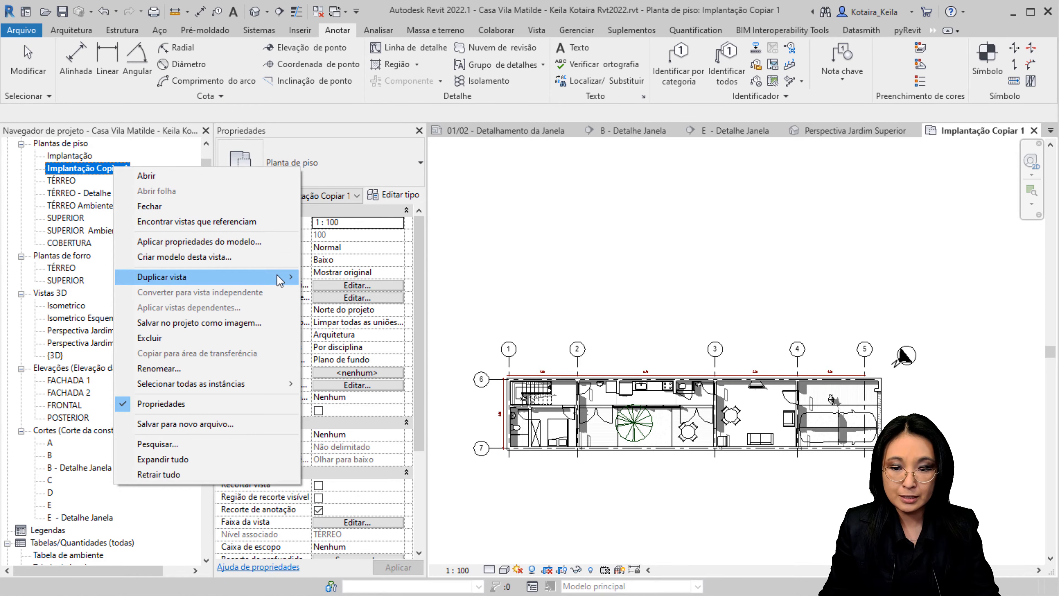
pyautogui.moveTo(279, 280)
pyautogui.click(367, 308)
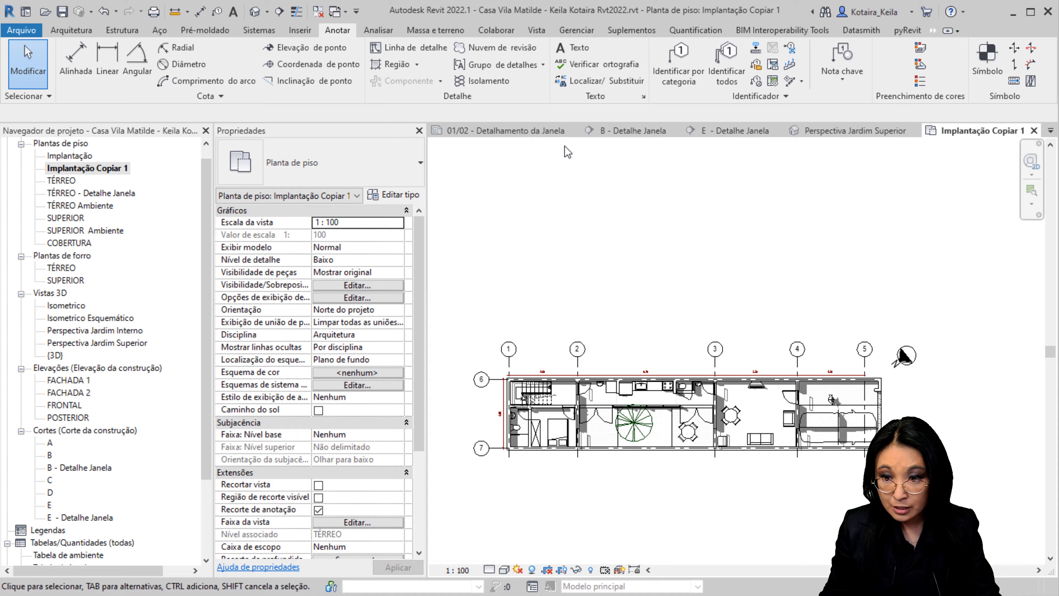
# - Rename the Implantação Copiar 1 floor plan as Estudo Solar
pyautogui.click(121, 171)
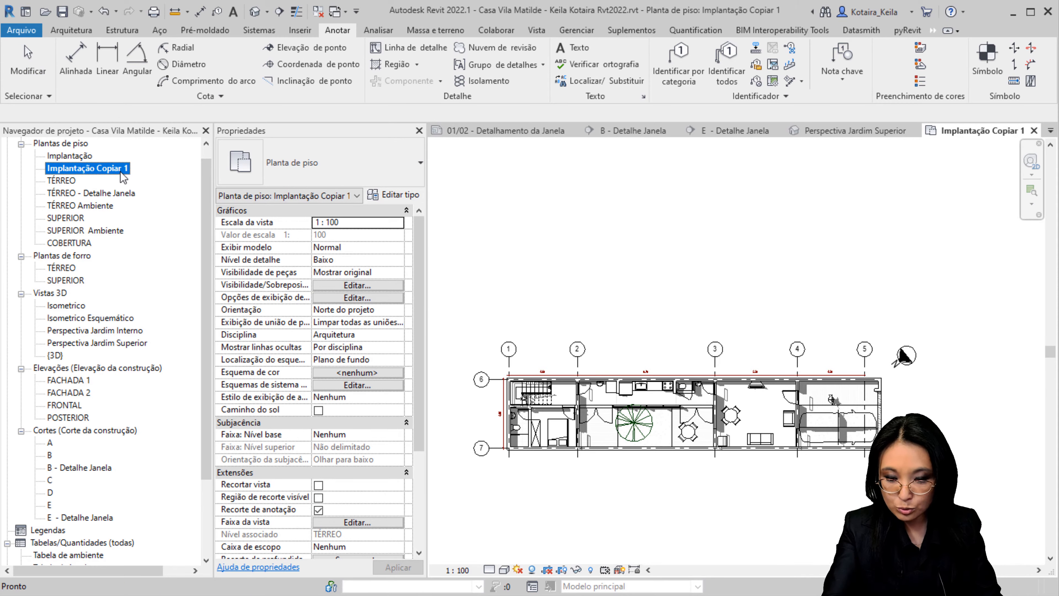
pyautogui.press('ctrl')
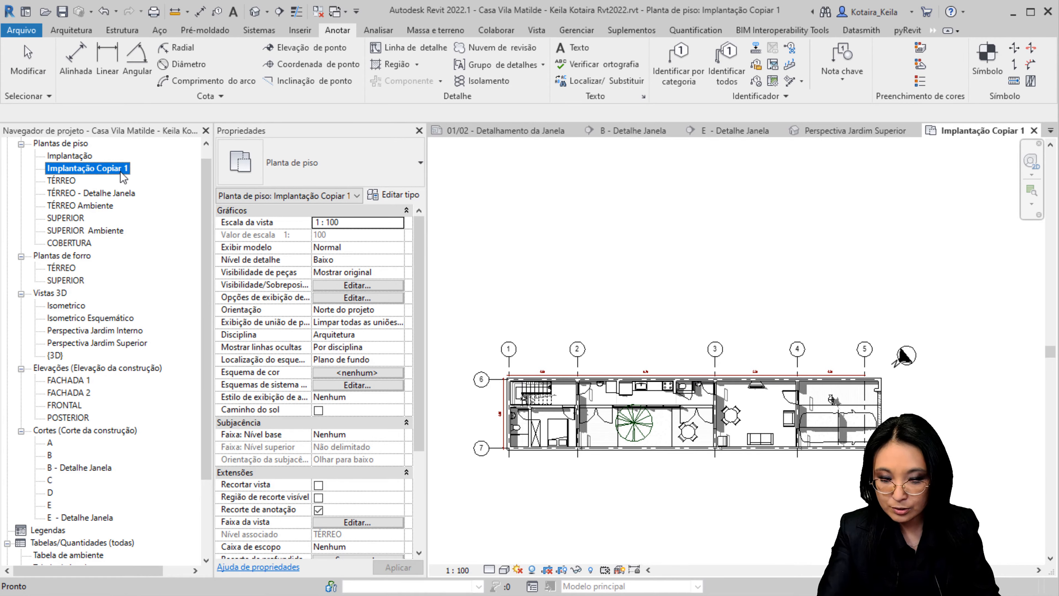
pyautogui.click(120, 170)
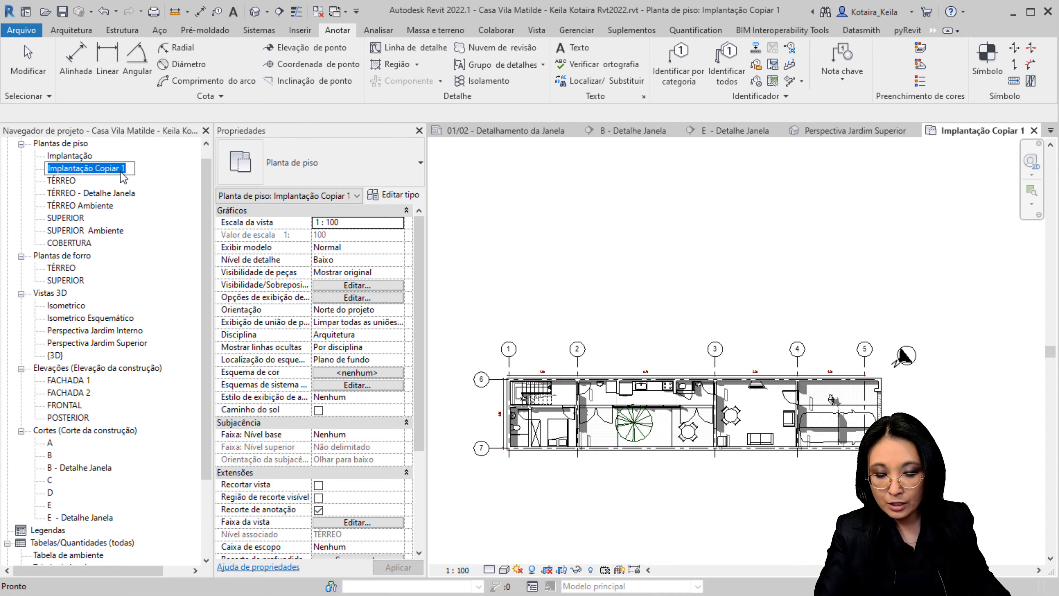
pyautogui.write('Estudo')
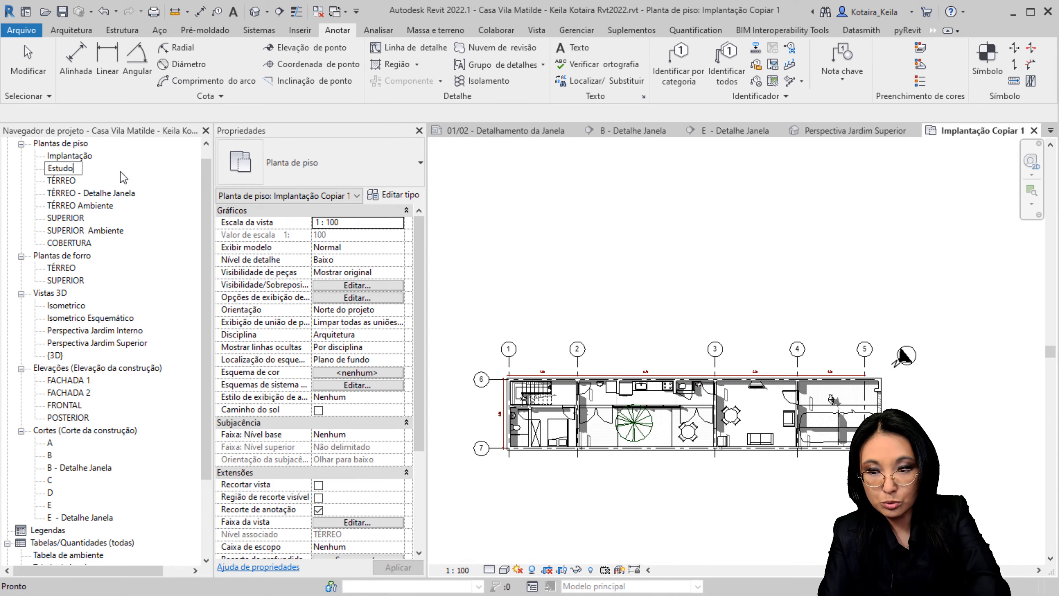
pyautogui.write(' Solar')
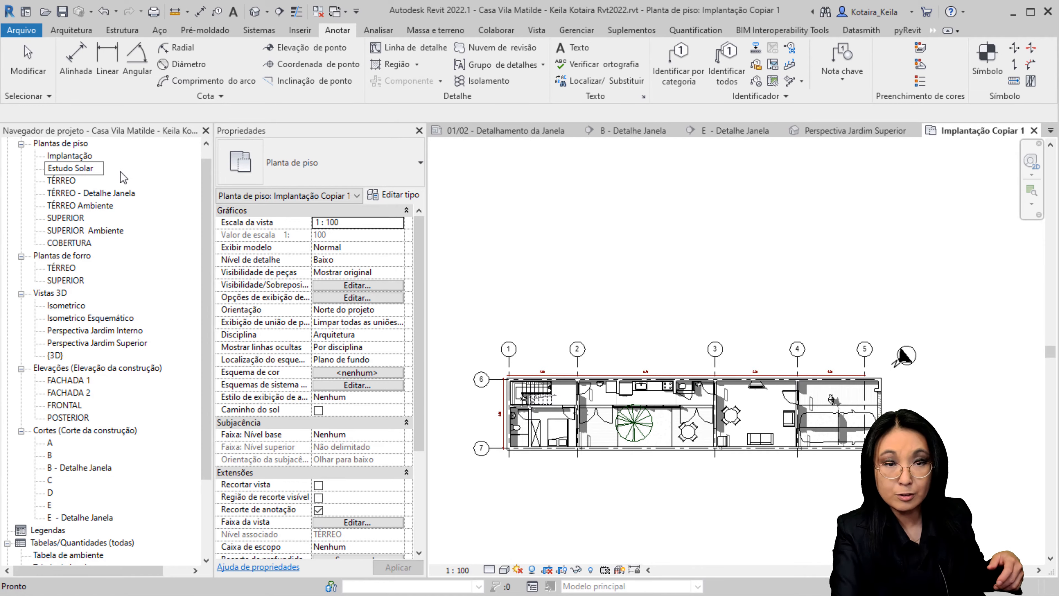
pyautogui.press('Return')
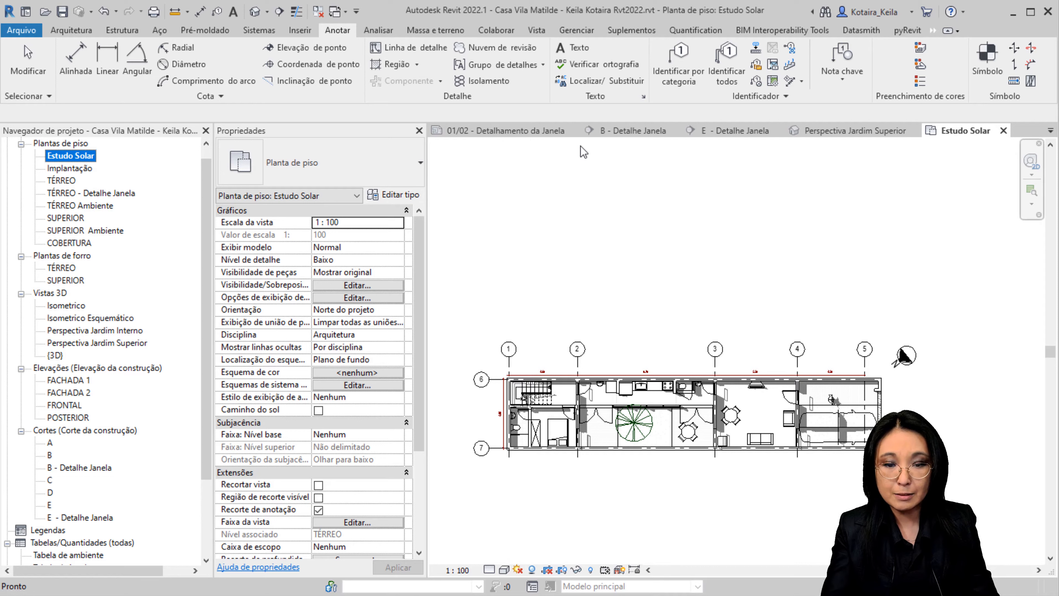
# - Open the project's location settings and resize the Localização e terreno dialog so it fits on screen
pyautogui.click(576, 30)
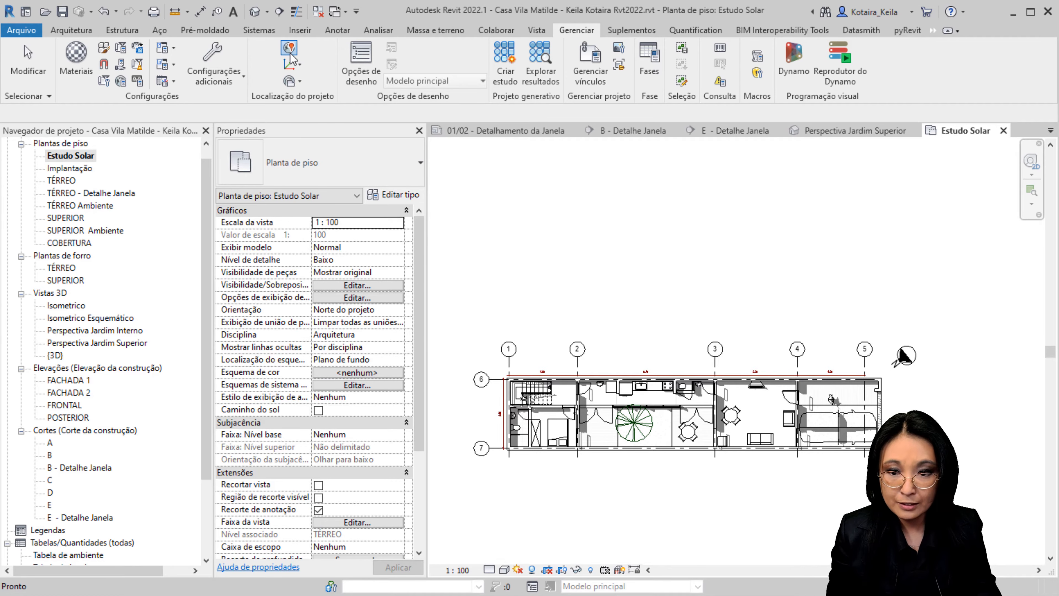
pyautogui.click(290, 54)
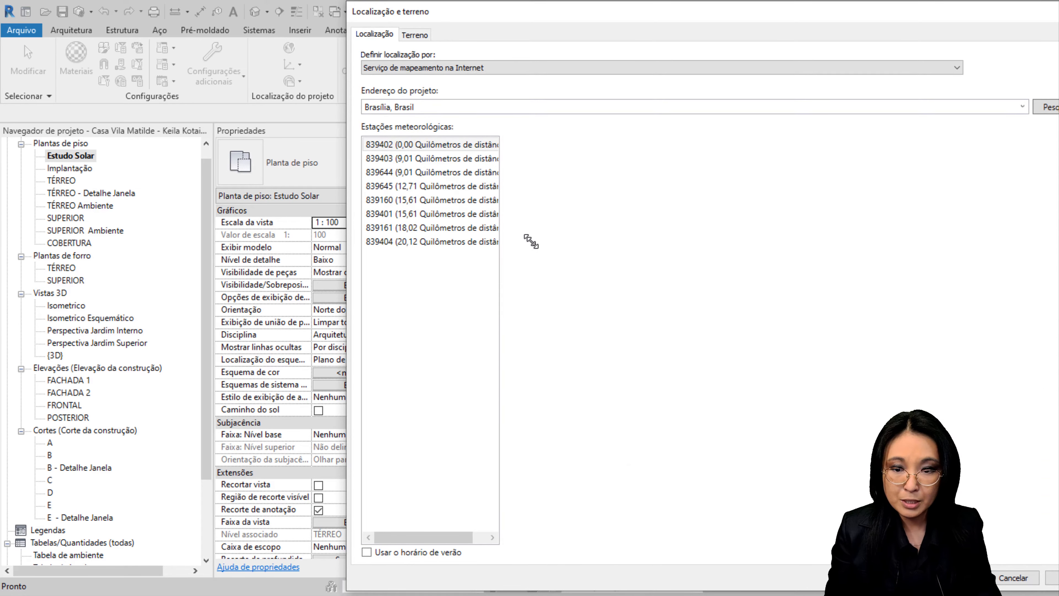
pyautogui.moveTo(349, 3); pyautogui.dragTo(532, 243)
pyautogui.moveTo(683, 257); pyautogui.dragTo(328, 54)
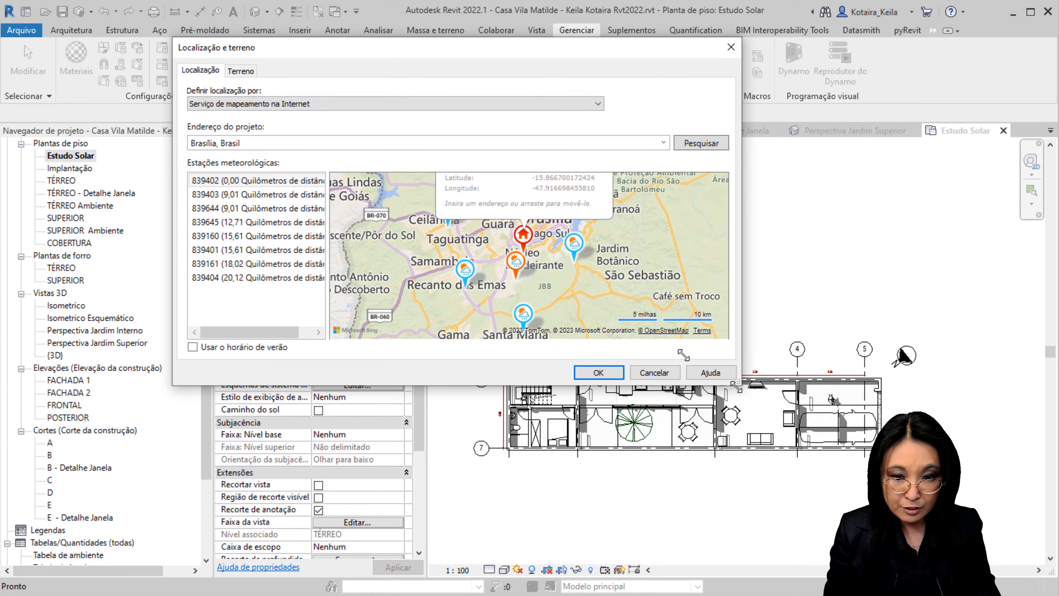
pyautogui.moveTo(733, 385); pyautogui.dragTo(537, 330)
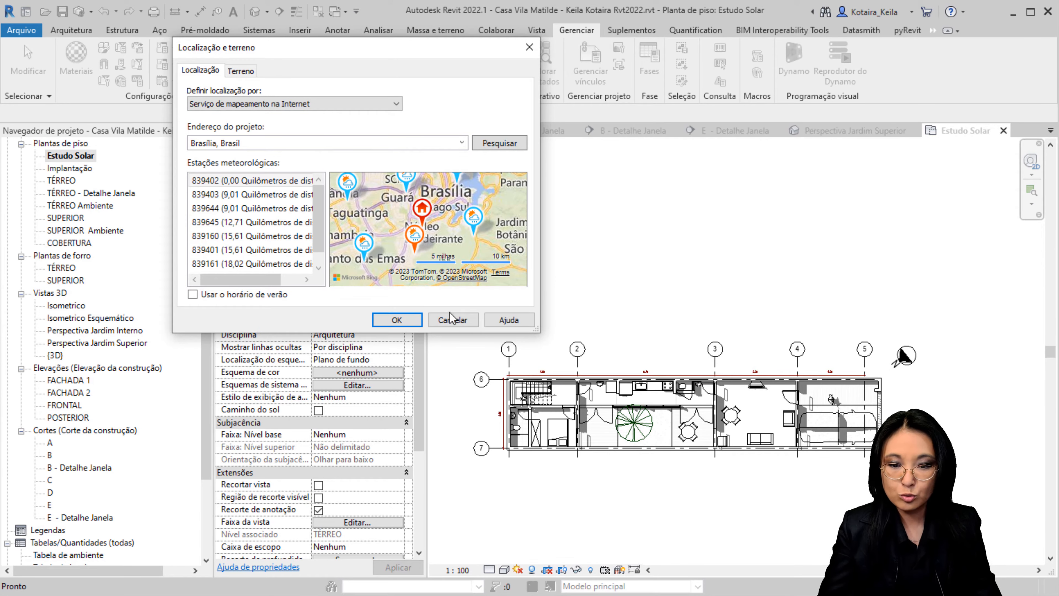
pyautogui.press('ctrl')
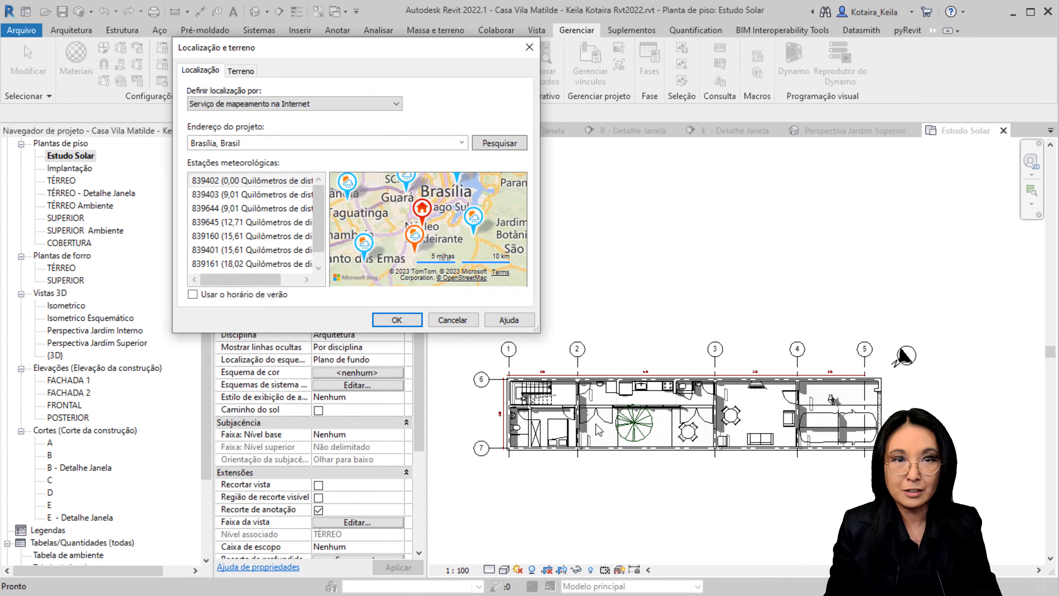
# - Search for São Paulo, Brasil as the project address in the enlarged location dialog and choose the matching suggestion
pyautogui.click(255, 144)
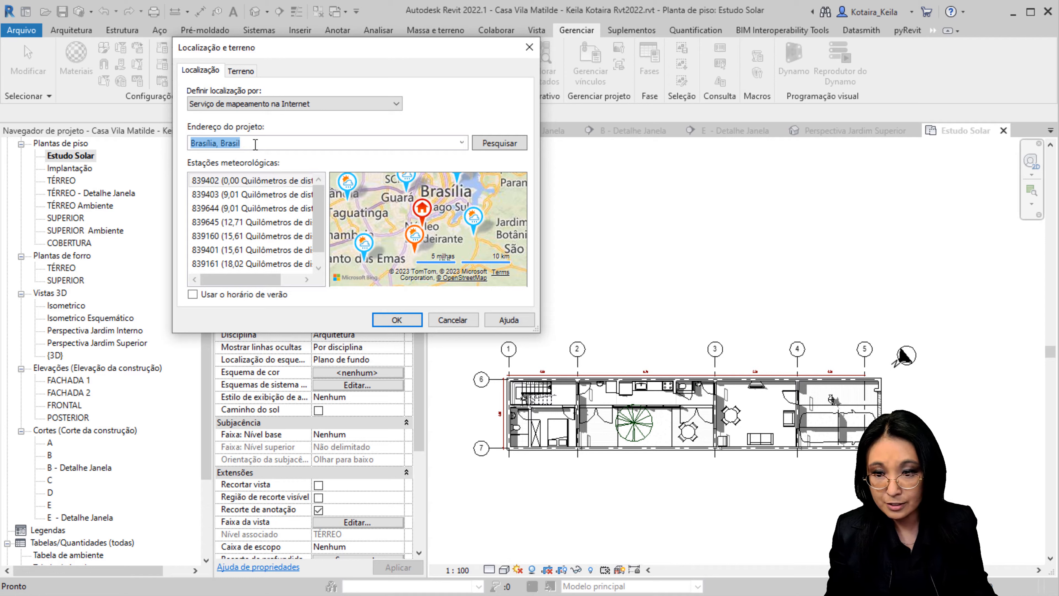
pyautogui.write('SÃ£o Paulo')
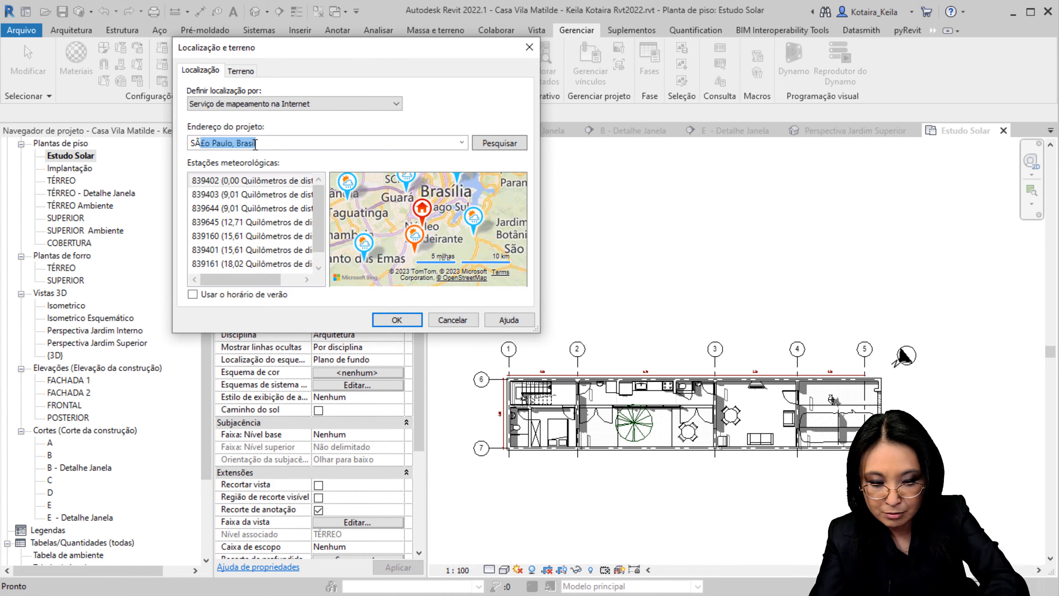
pyautogui.click(255, 144)
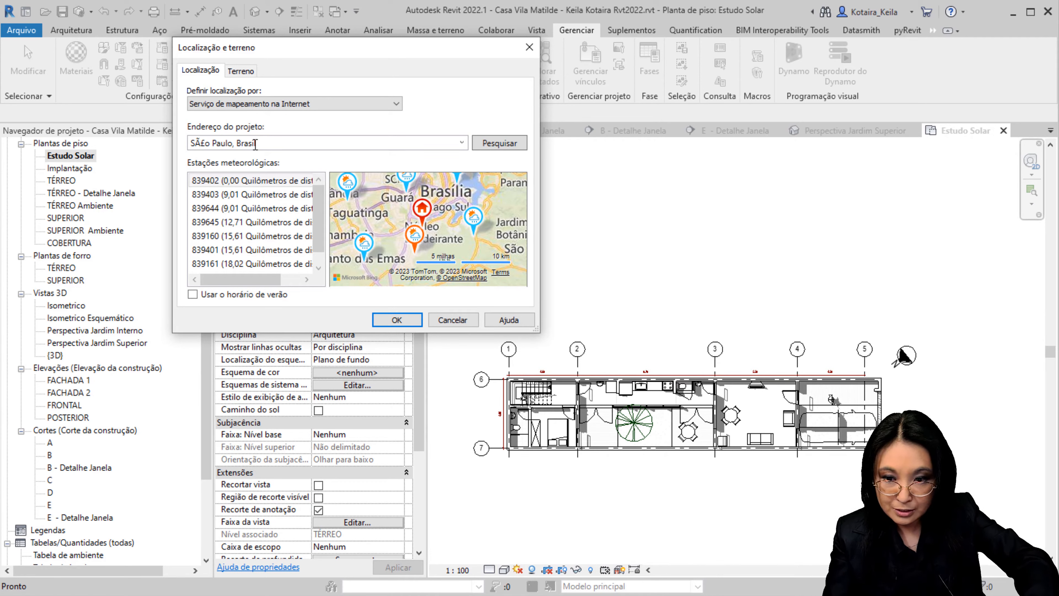
pyautogui.click(255, 144)
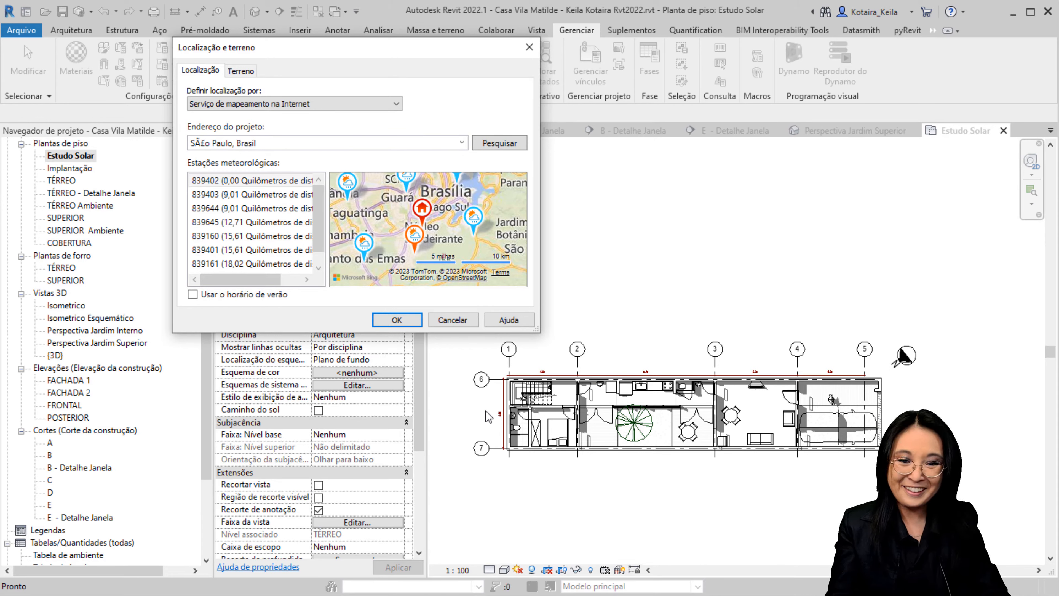
pyautogui.click(519, 327)
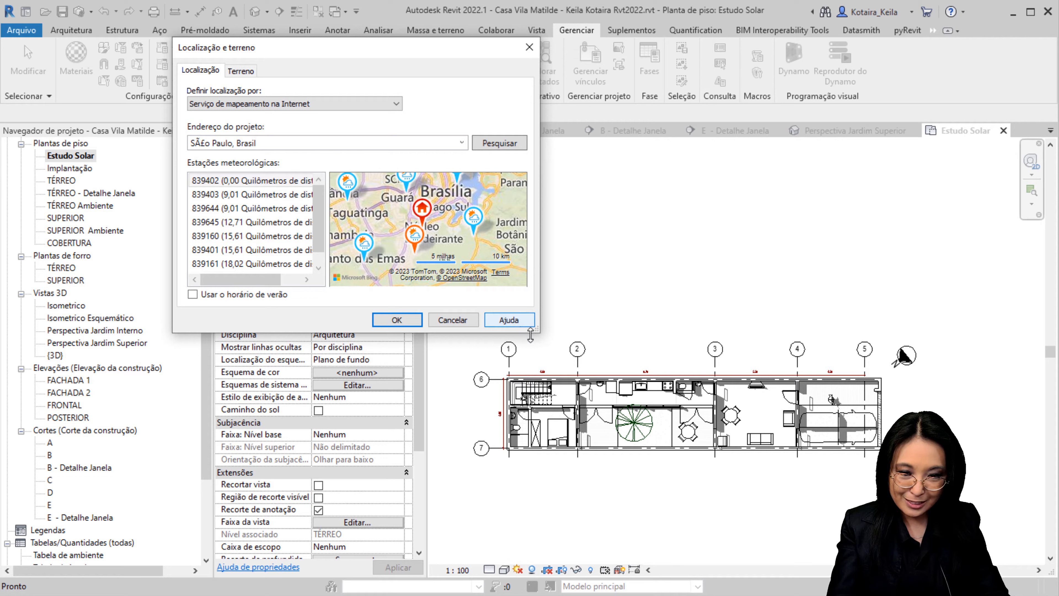
pyautogui.press('ctrl')
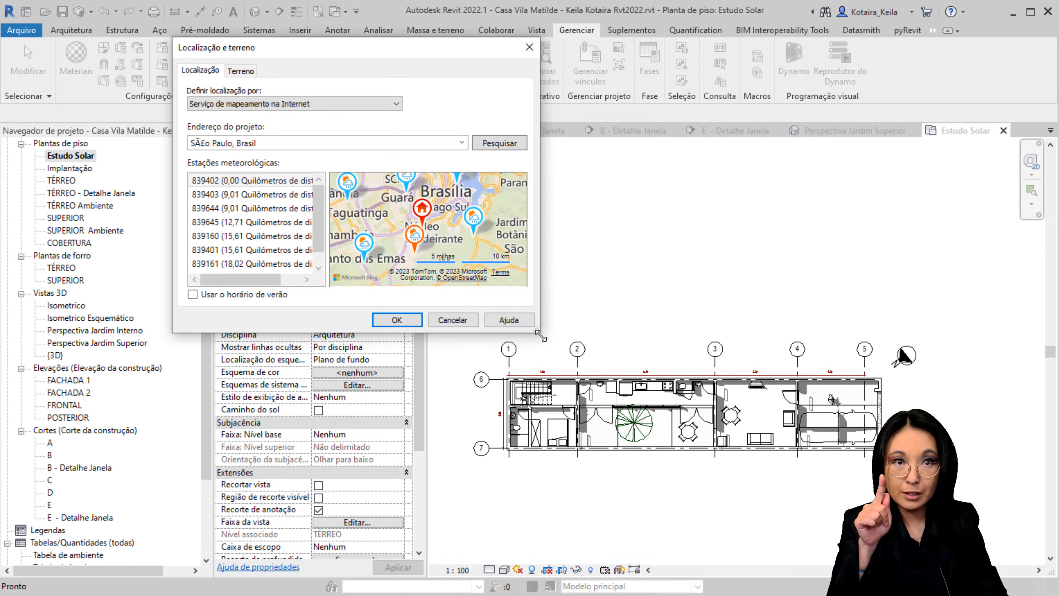
pyautogui.moveTo(541, 335); pyautogui.dragTo(764, 511)
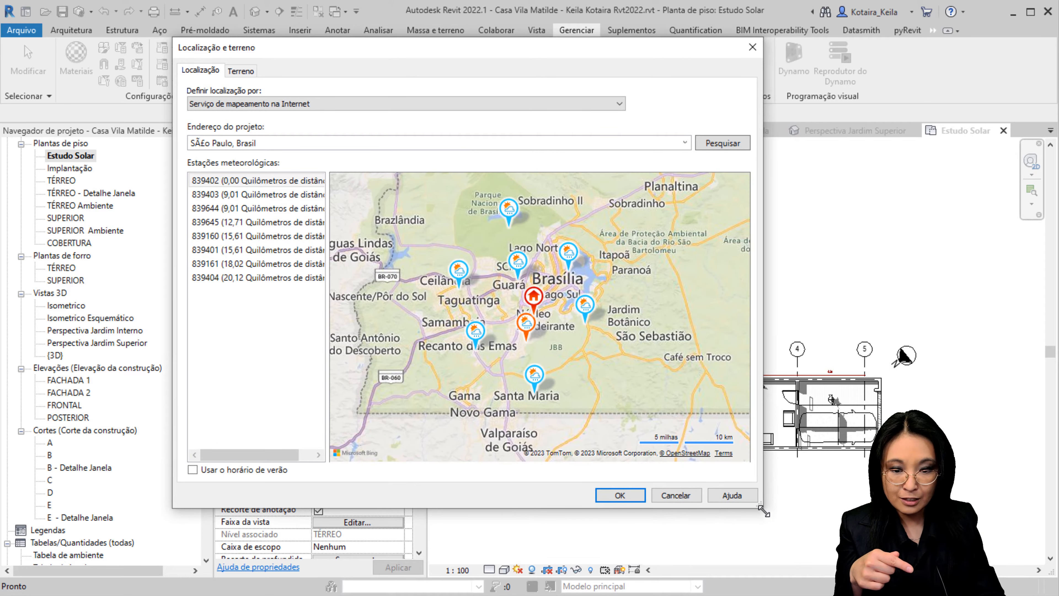
pyautogui.click(728, 149)
pyautogui.click(729, 151)
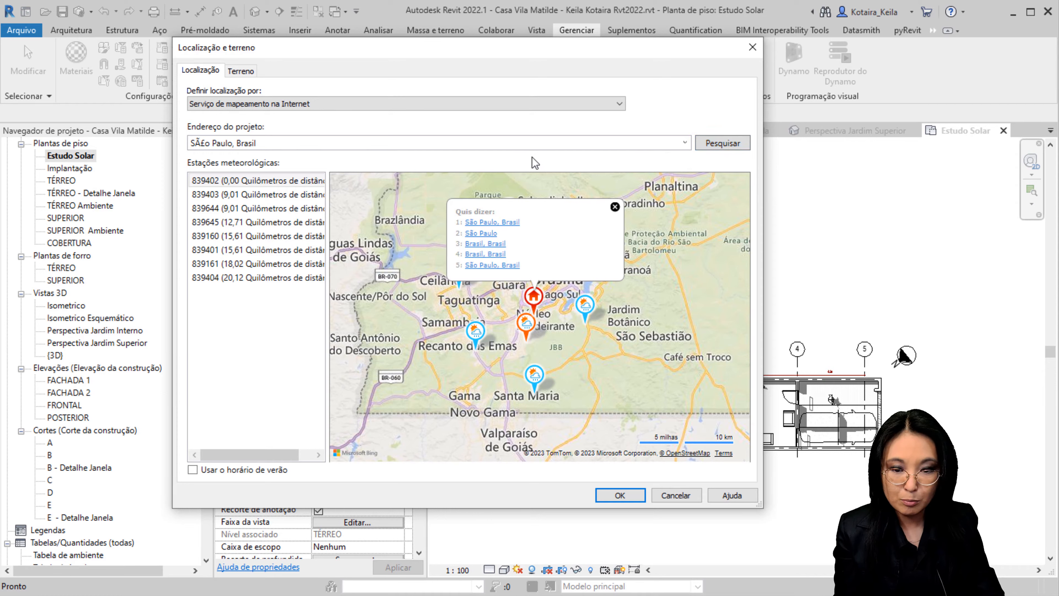
pyautogui.click(510, 226)
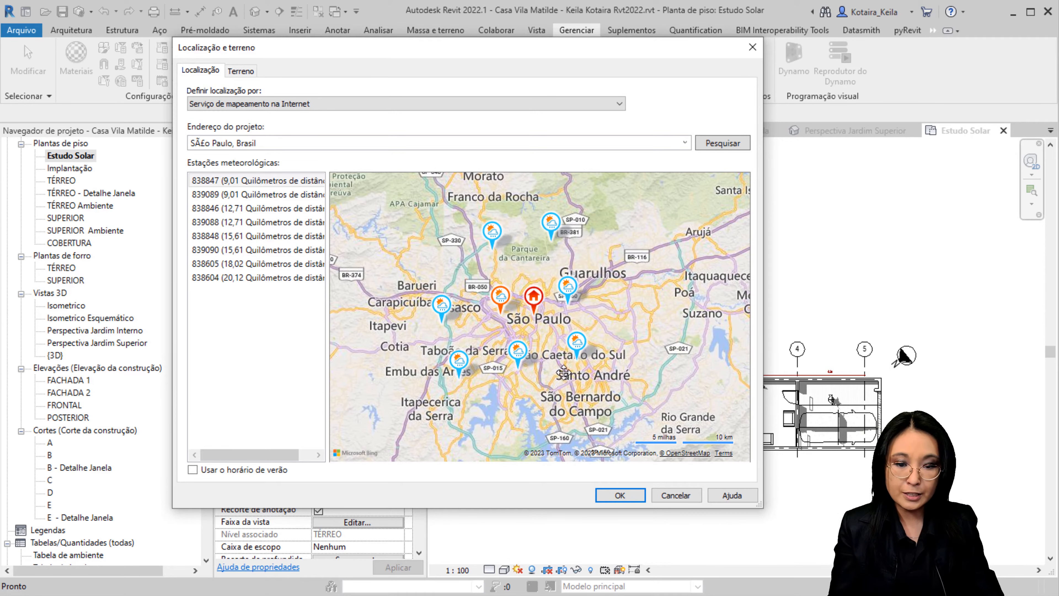
# - Move the project marker on the map slightly northeast of central São Paulo, to about -23.5477, -46.6281
pyautogui.click(580, 350)
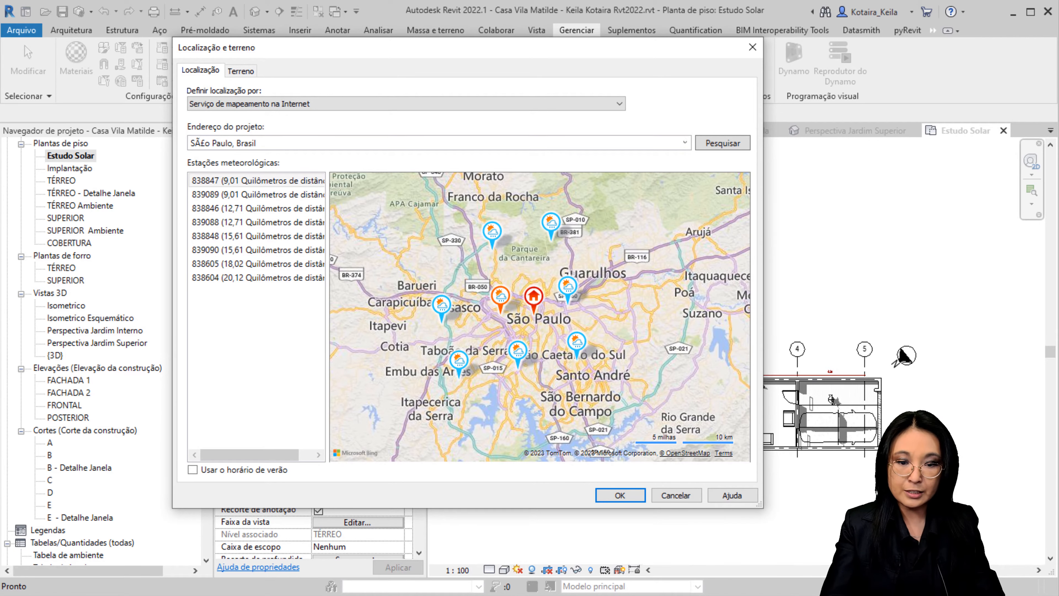
pyautogui.moveTo(574, 296)
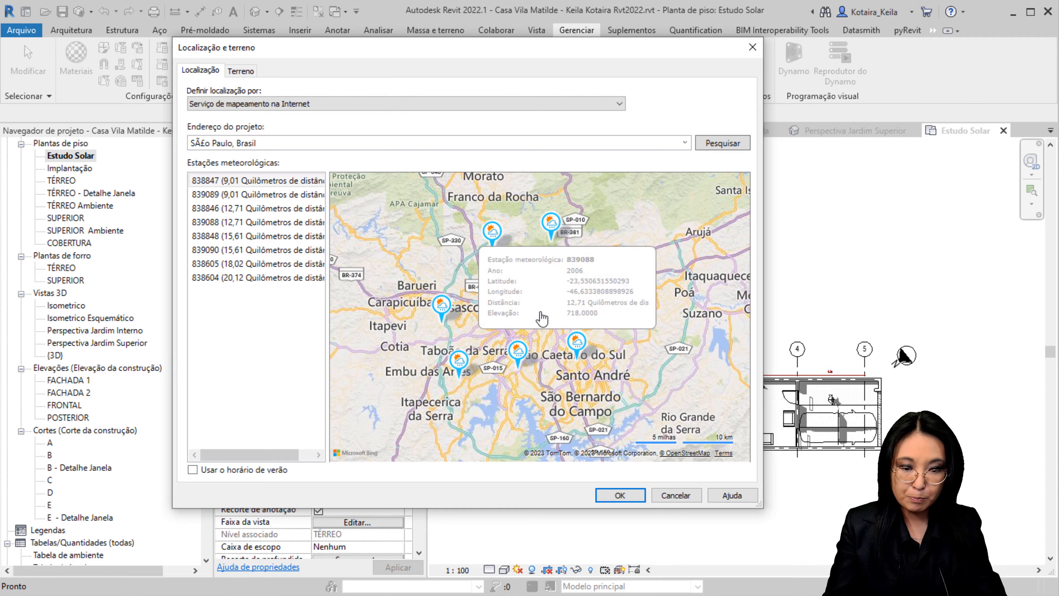
pyautogui.moveTo(542, 309)
pyautogui.scroll(1, 541, 311)
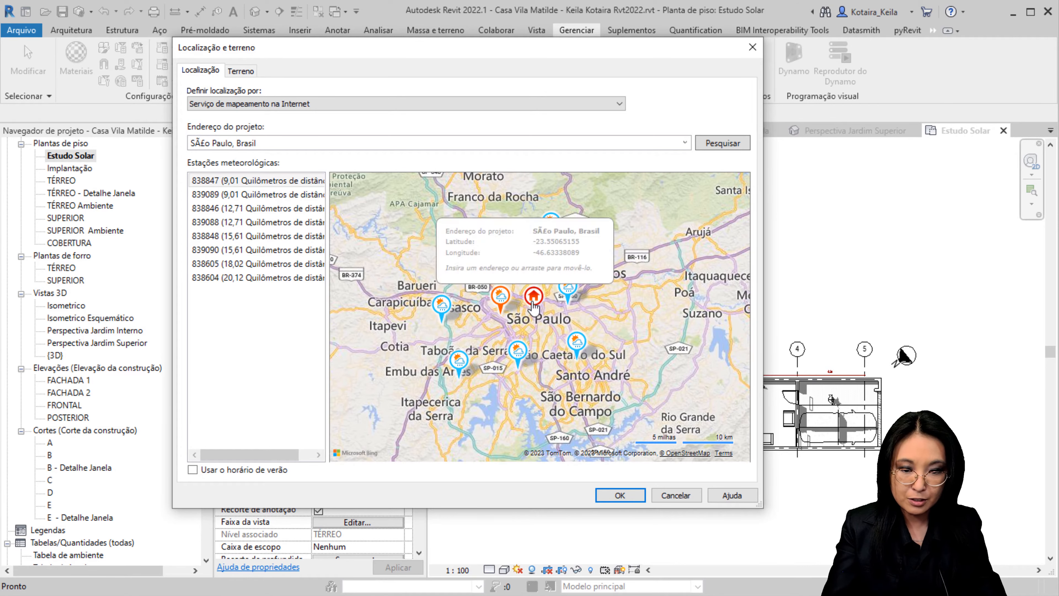
pyautogui.scroll(4, 542, 310)
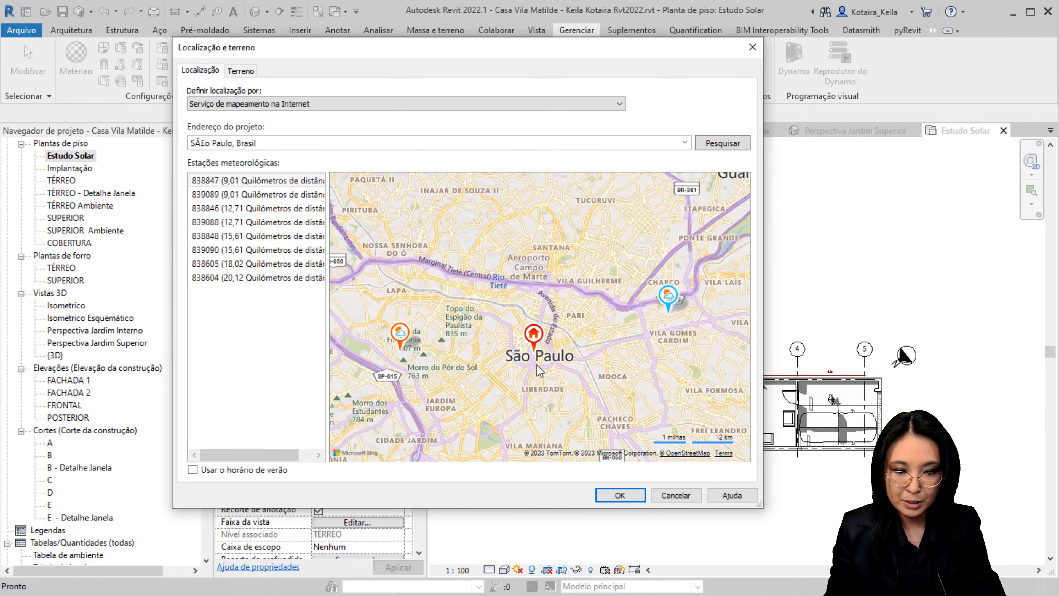
pyautogui.moveTo(544, 330)
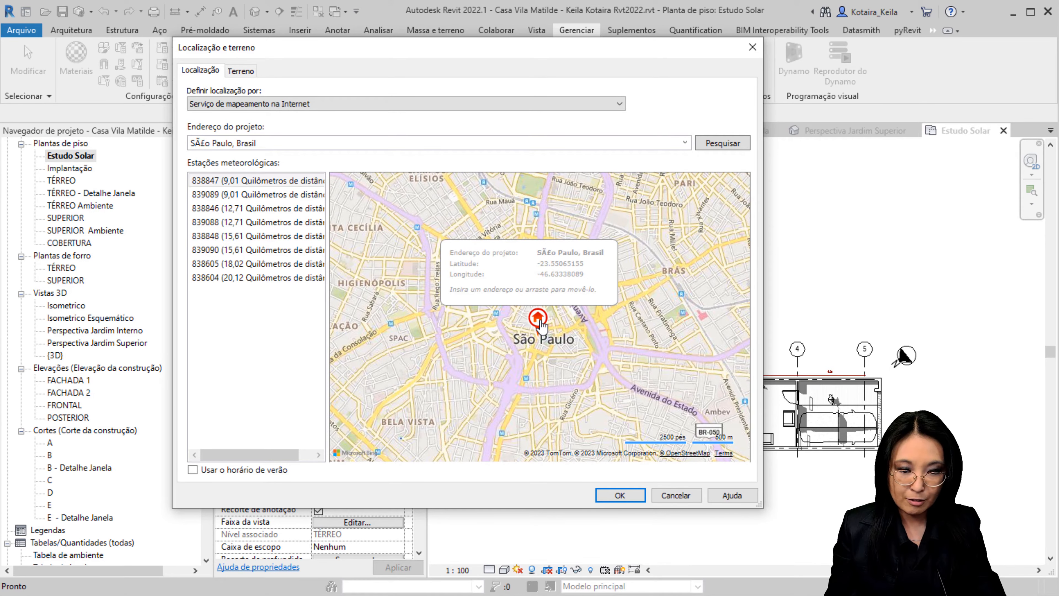
pyautogui.moveTo(541, 326); pyautogui.dragTo(584, 307)
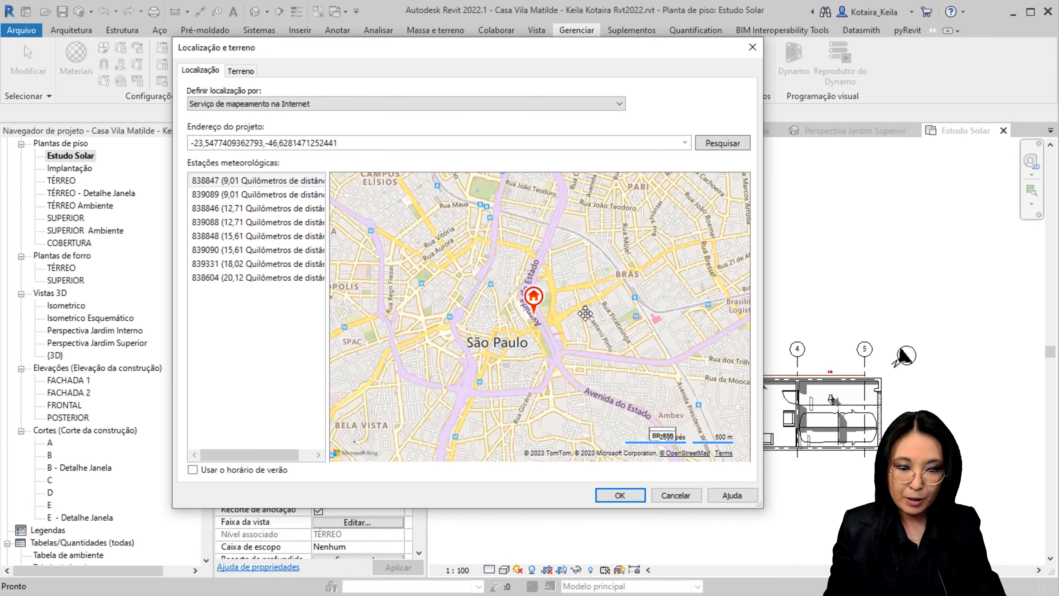
pyautogui.moveTo(543, 294)
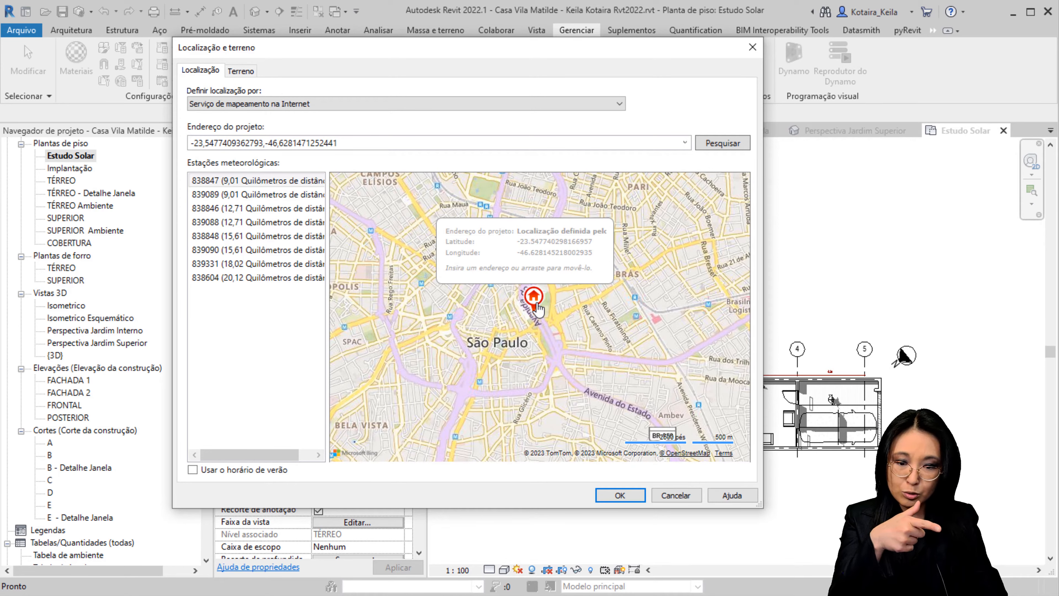
# - Move the project marker farther east, near Guarulhos and Vila Campanela, to about -23.5081, -46.4755
pyautogui.scroll(-4, 497, 329)
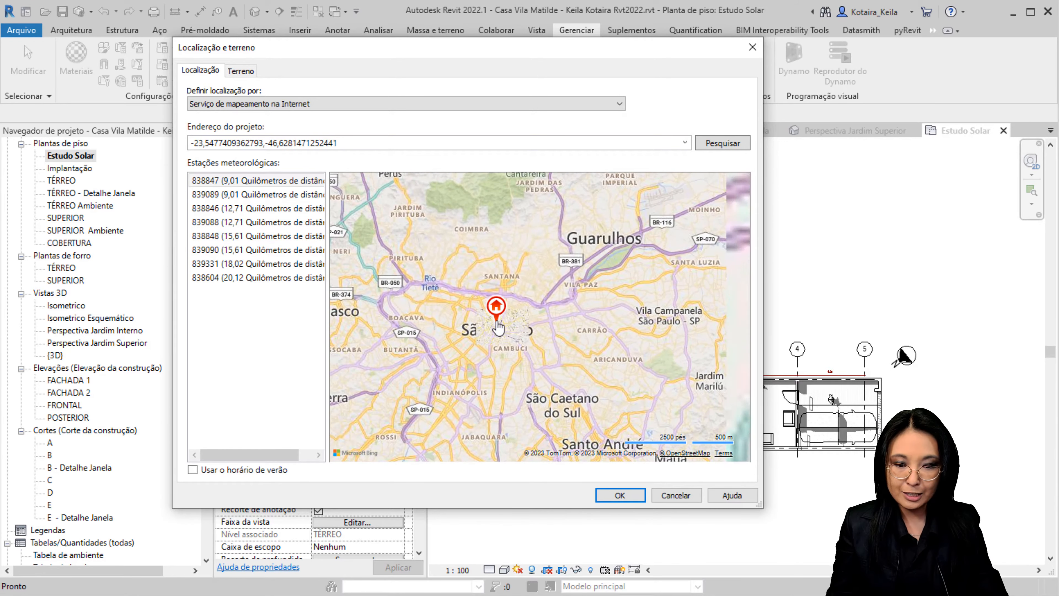
pyautogui.moveTo(555, 290); pyautogui.dragTo(650, 262)
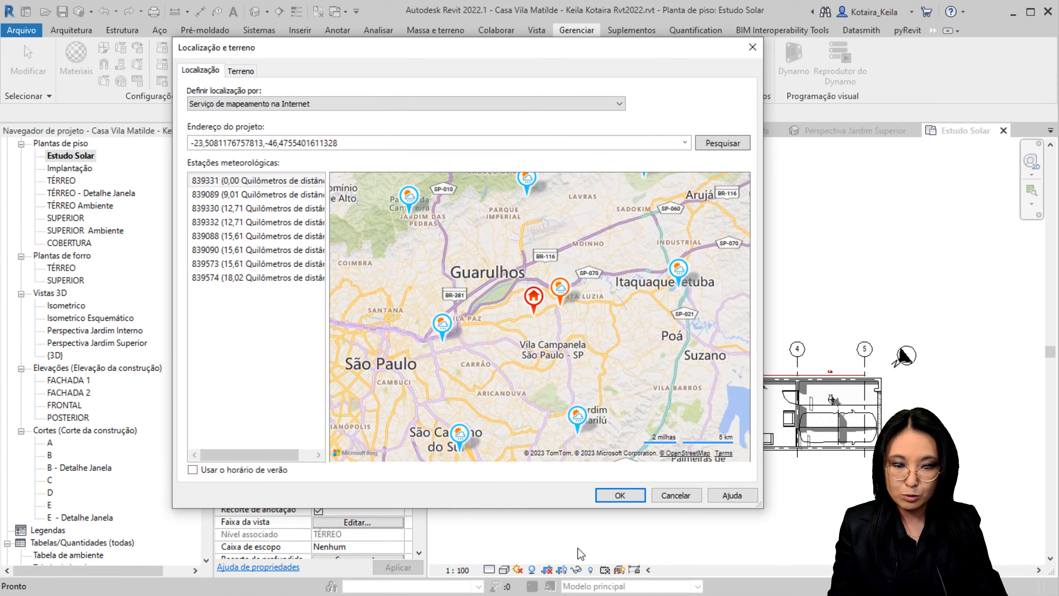
pyautogui.moveTo(532, 297)
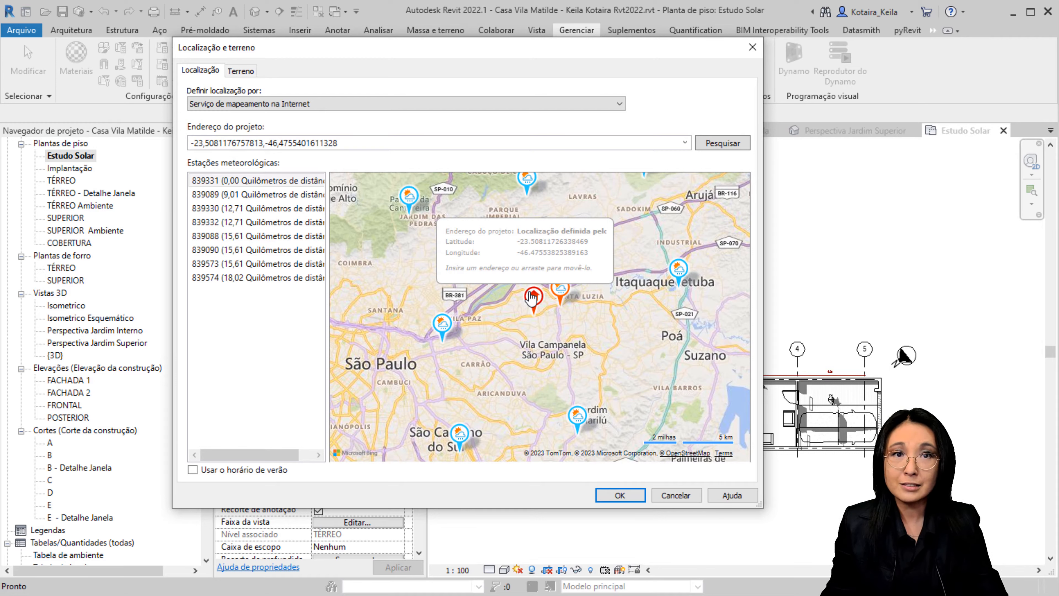
# - Search for the project address Sao Paulo and choose the first suggestion, São Paulo
pyautogui.click(435, 146)
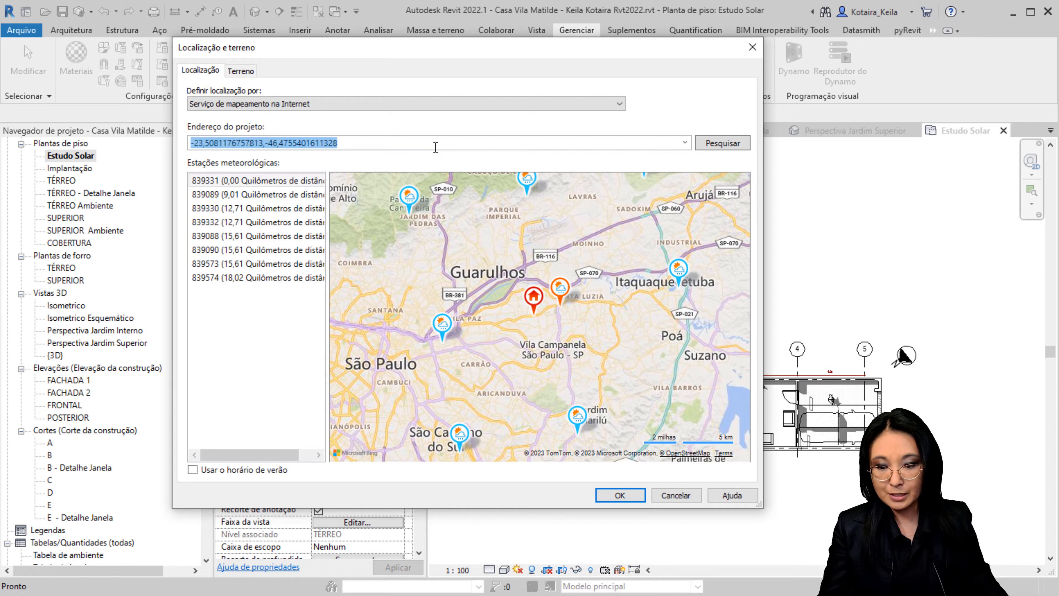
pyautogui.write('Sao Paulo')
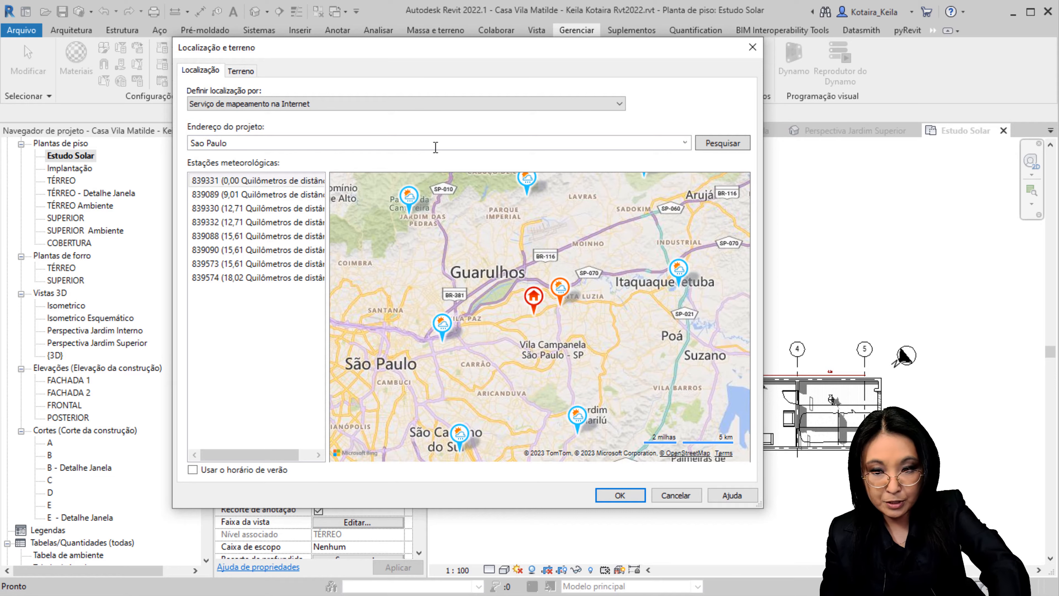
pyautogui.press('Return')
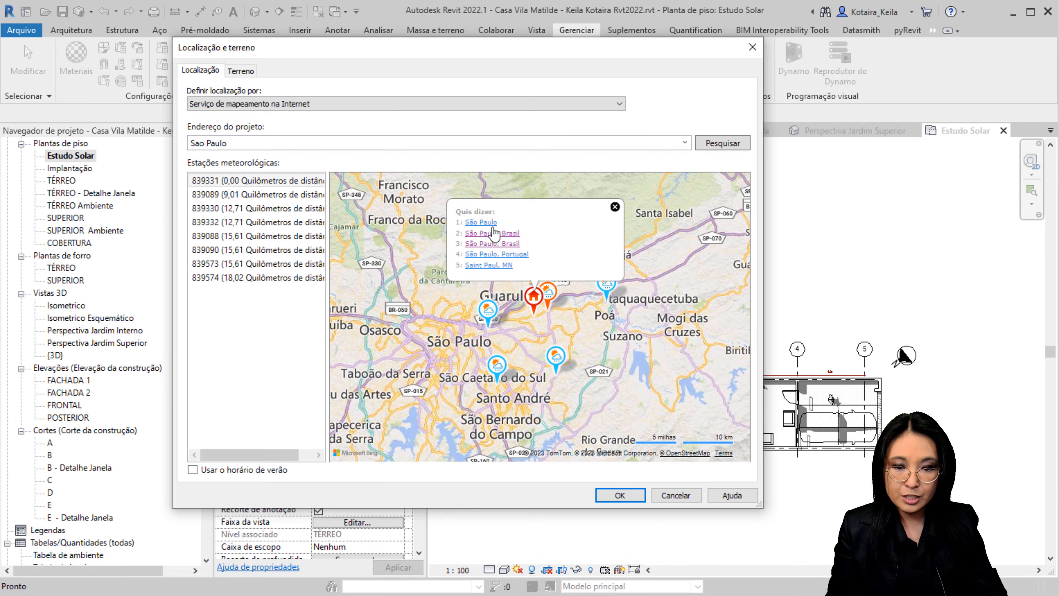
pyautogui.click(484, 222)
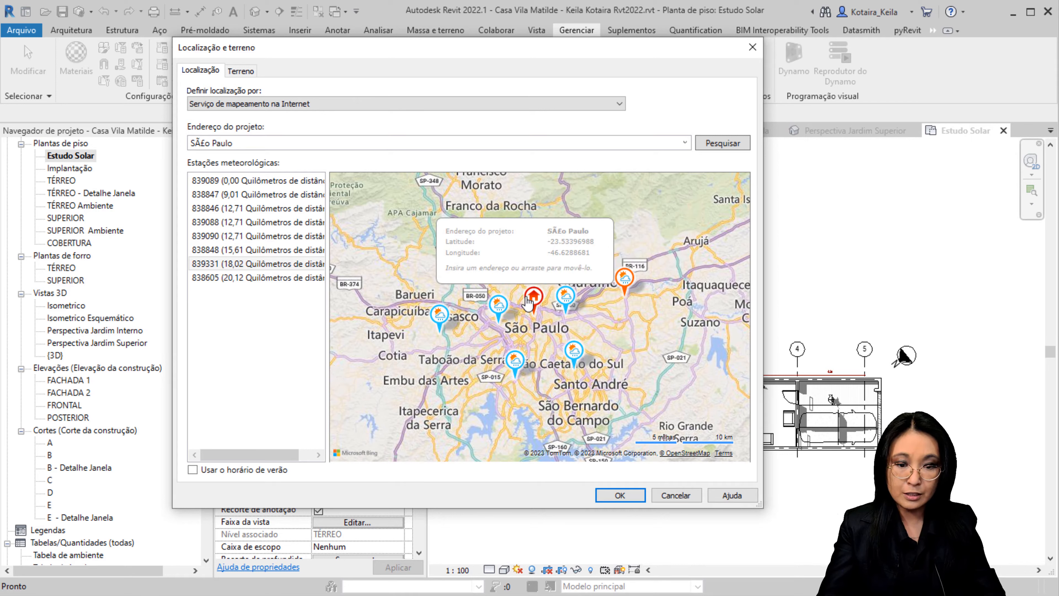
# - Change the project location definition from the Internet mapping service to Lista de cidades padrão
pyautogui.click(270, 143)
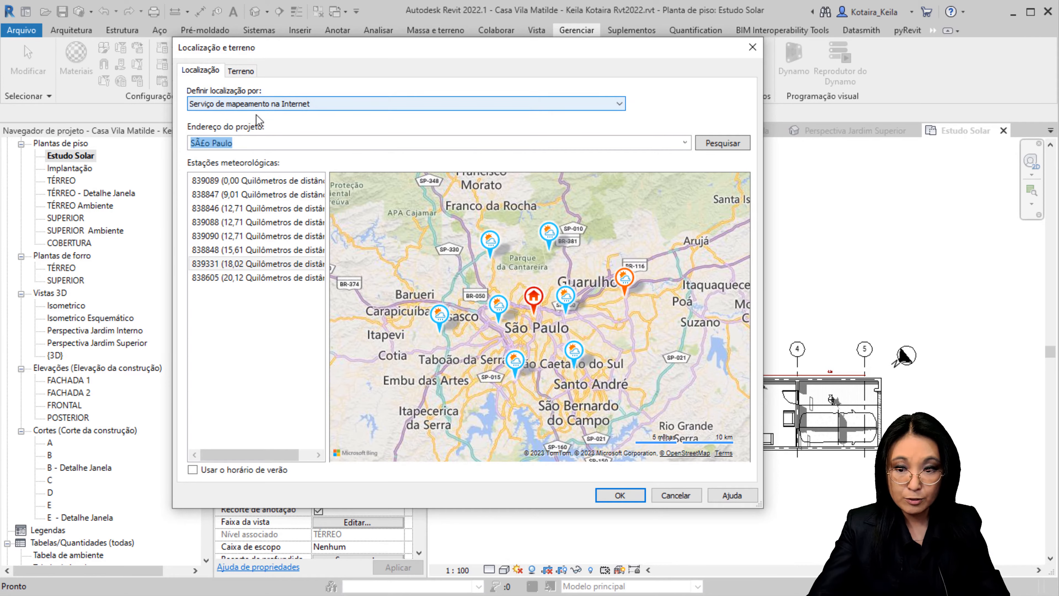
pyautogui.click(316, 105)
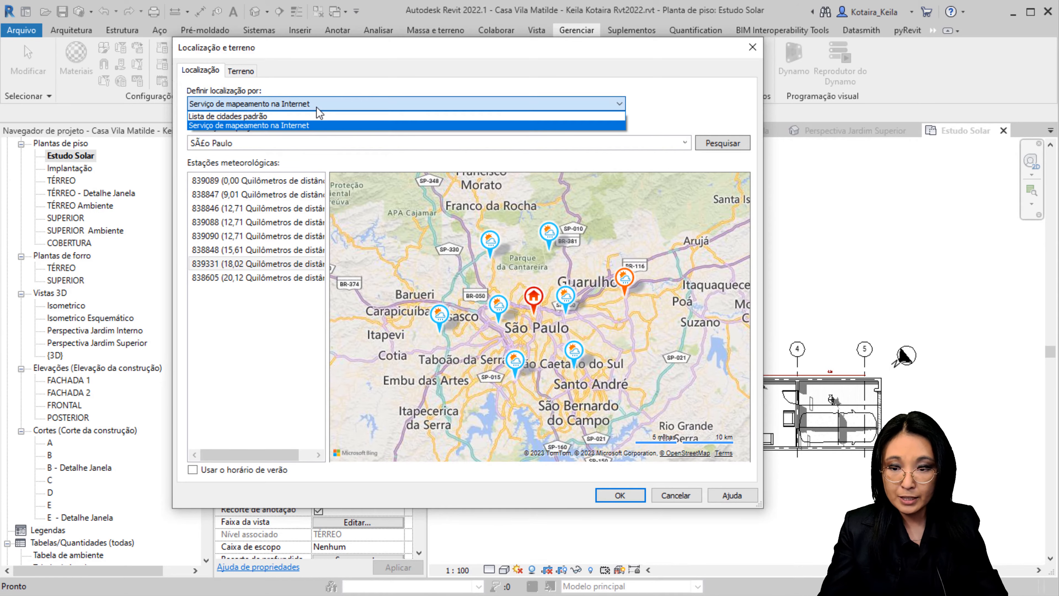
pyautogui.click(254, 116)
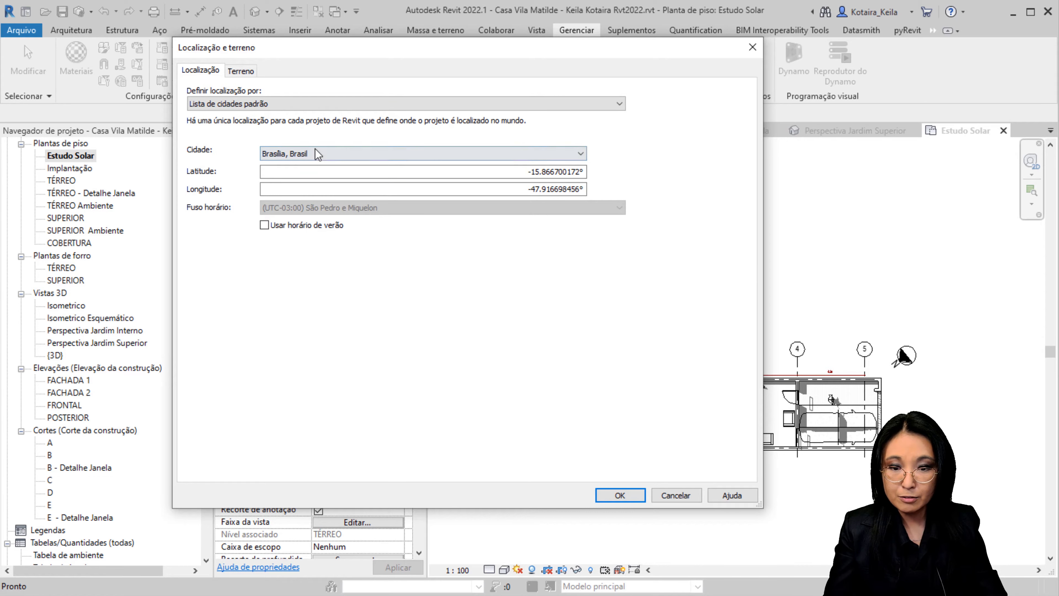
# - Choose São Paulo, Brasil as the city in the default city list and check its latitude and longitude
pyautogui.click(317, 153)
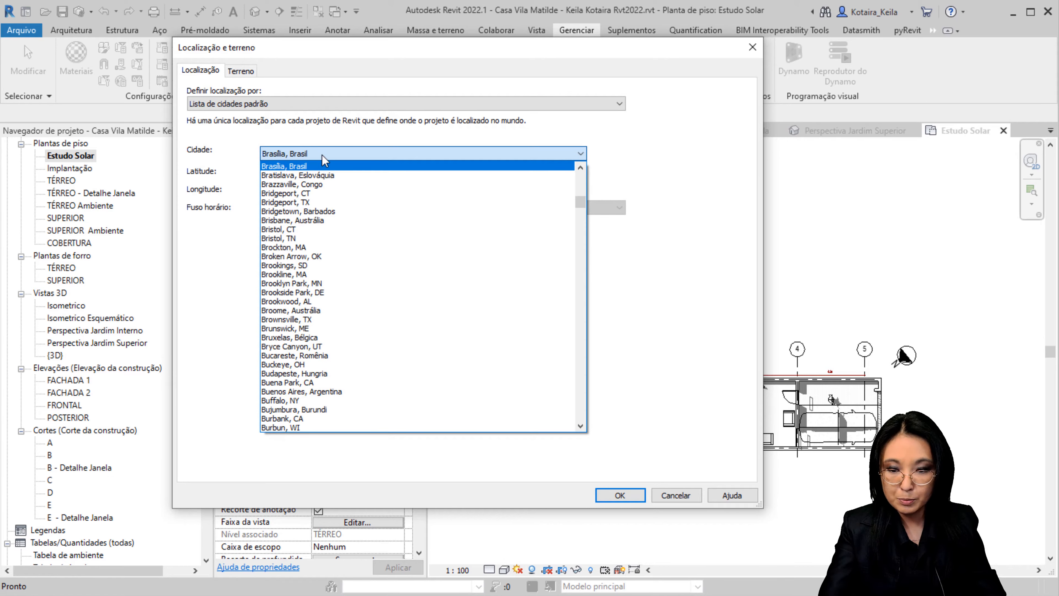
pyautogui.press('s')
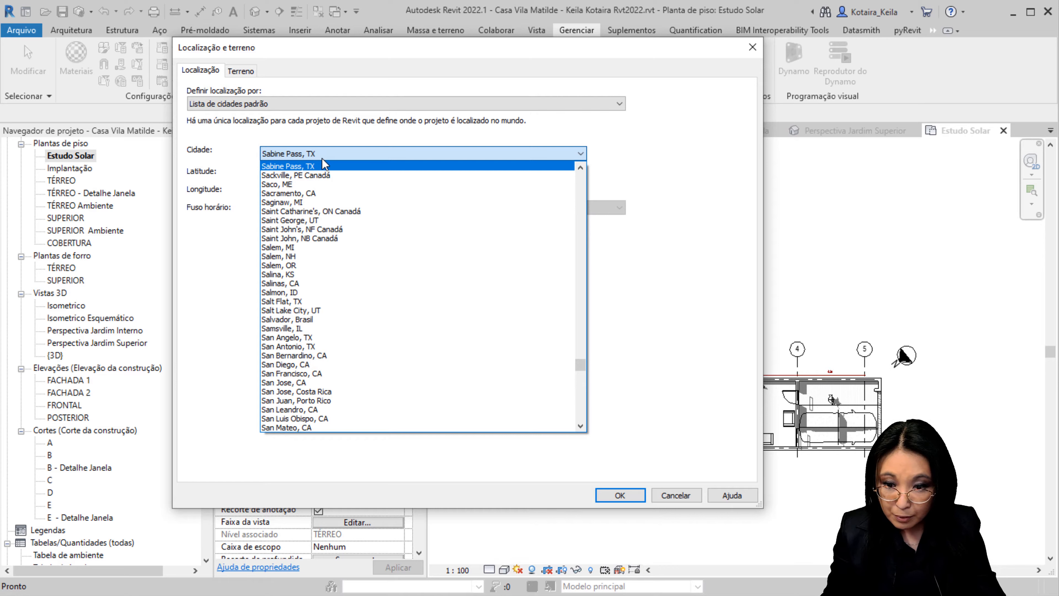
pyautogui.scroll(-9, 276, 417)
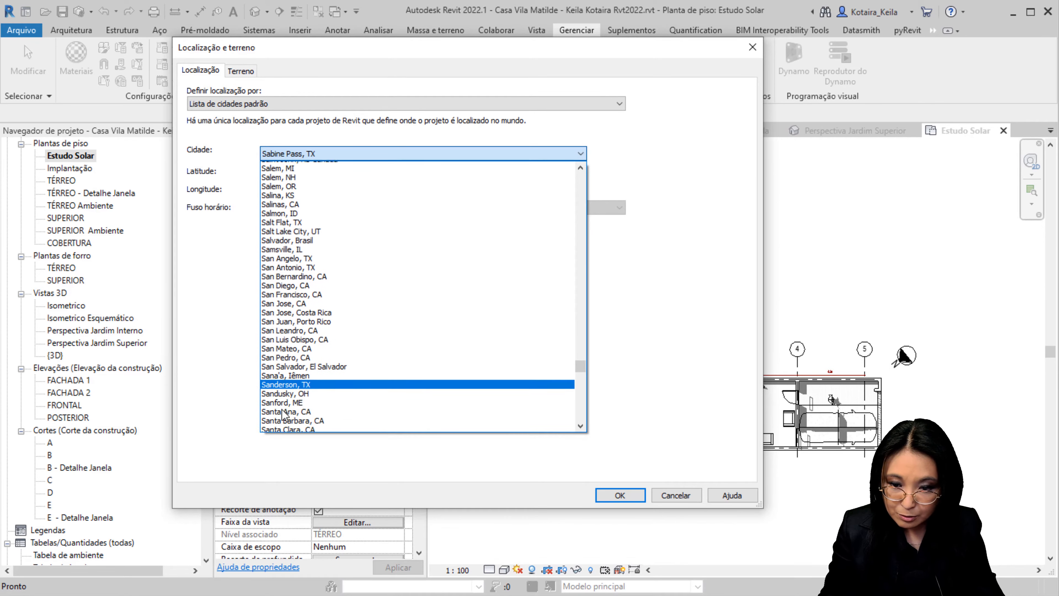
pyautogui.scroll(-3, 282, 415)
pyautogui.scroll(6, 282, 414)
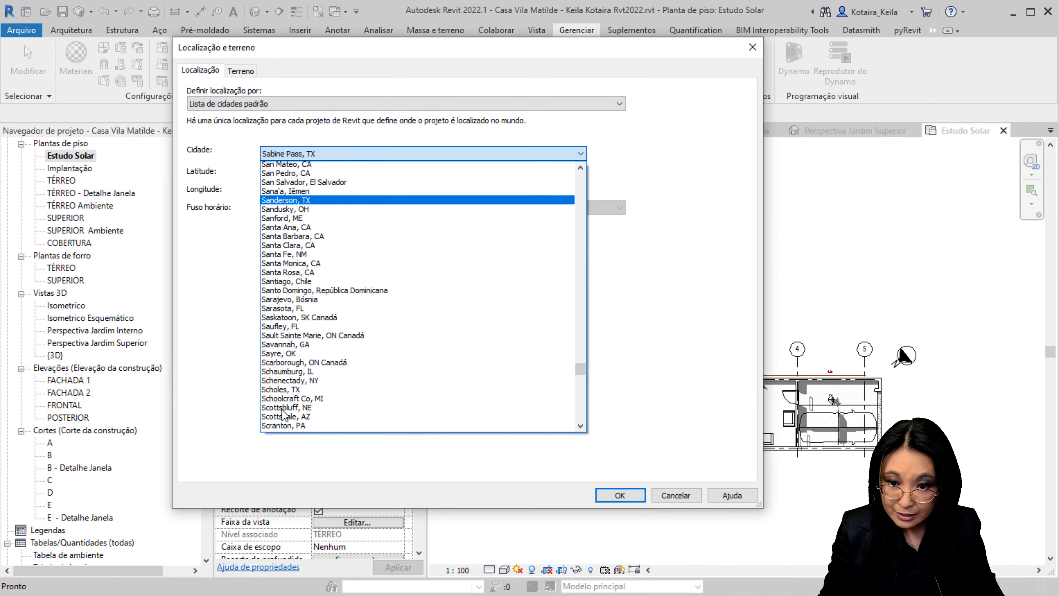
pyautogui.scroll(1, 334, 307)
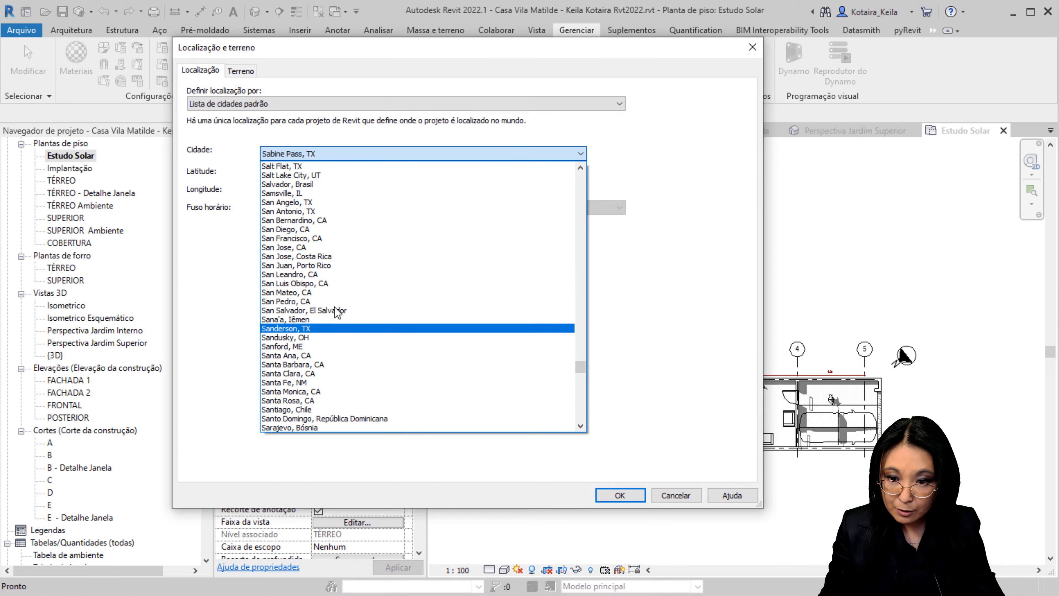
pyautogui.scroll(5, 345, 327)
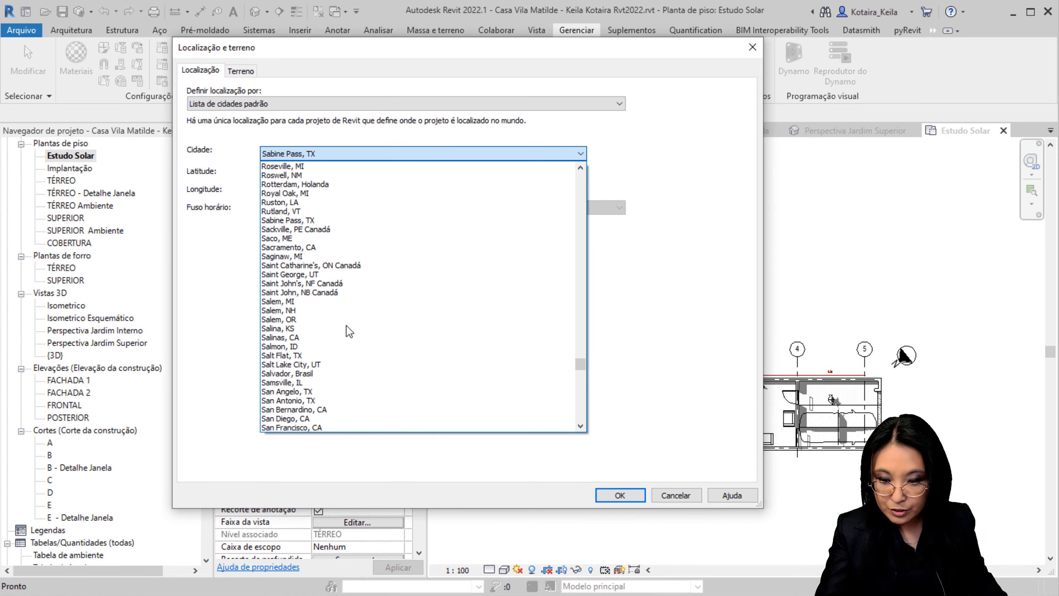
pyautogui.write('ão Paulo, Brasil')
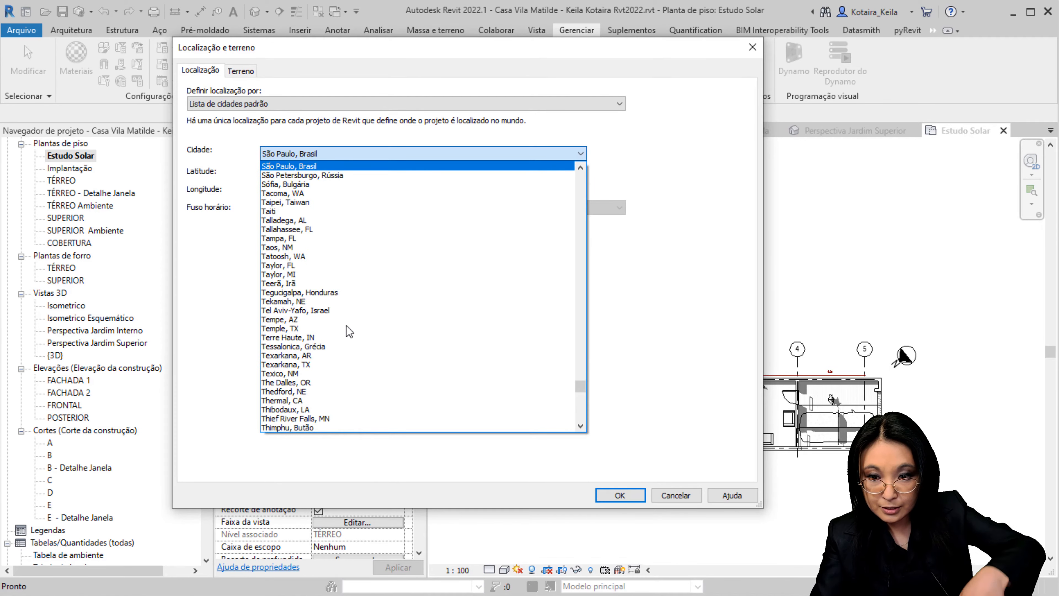
pyautogui.click(338, 165)
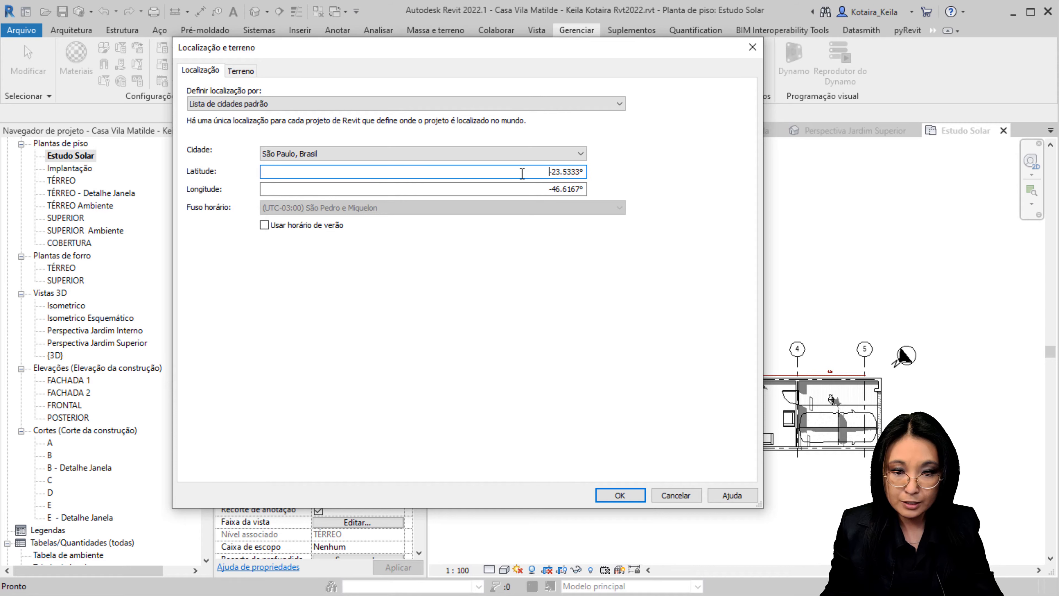
pyautogui.moveTo(523, 172); pyautogui.dragTo(635, 191)
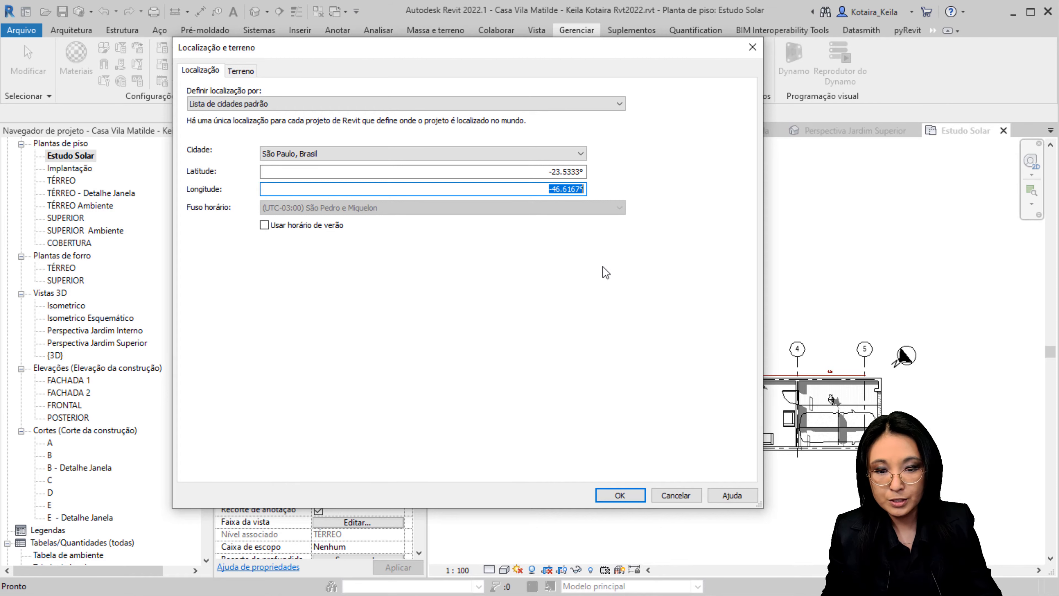
# - Define the location by Serviço de mapeamento na Internet again, keeping the São Paulo address, and accept the location settings
pyautogui.click(300, 103)
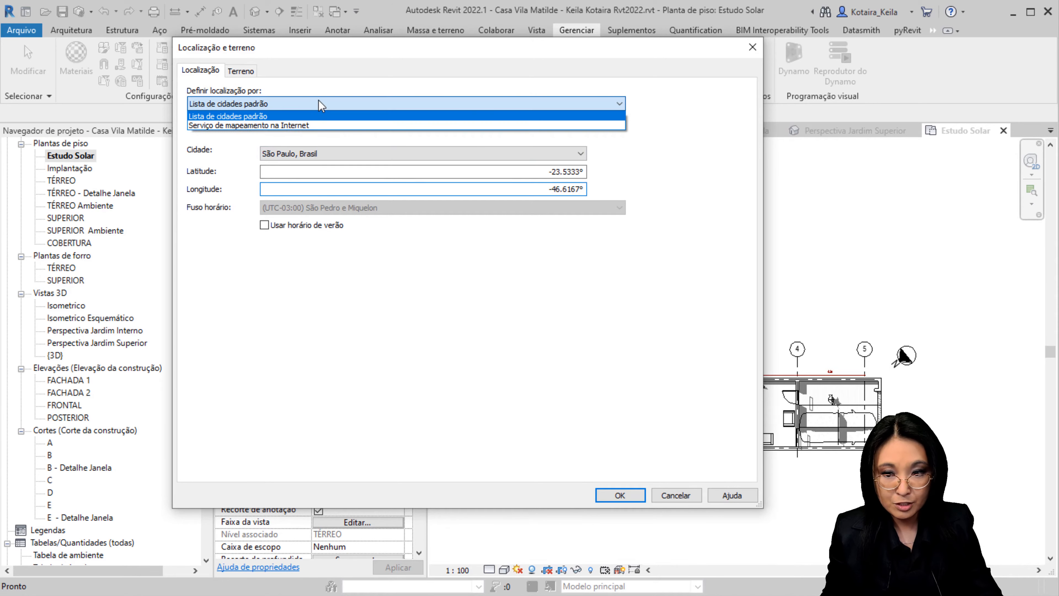
pyautogui.click(302, 126)
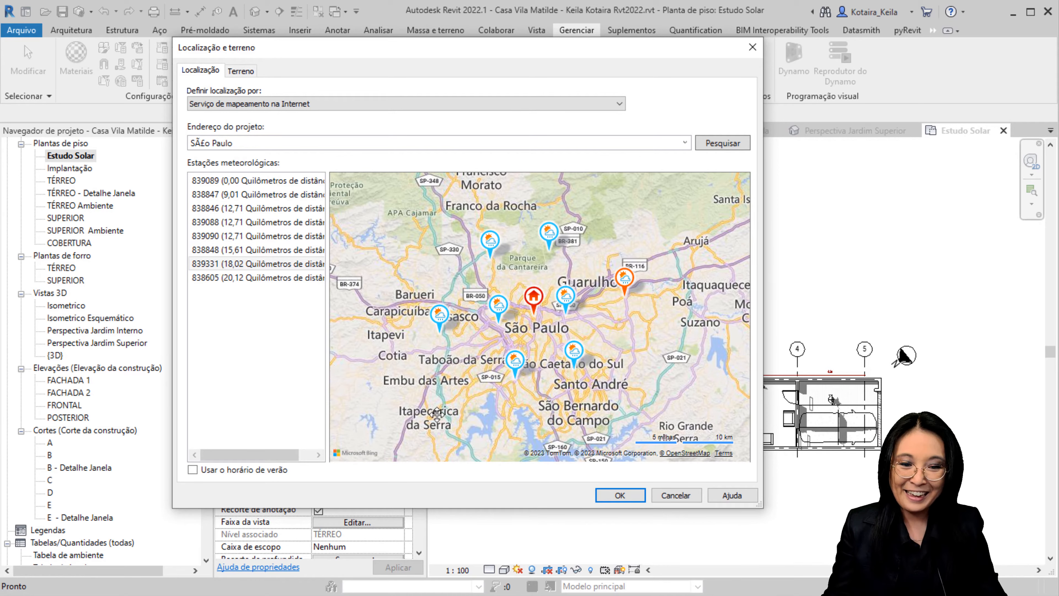
pyautogui.click(625, 493)
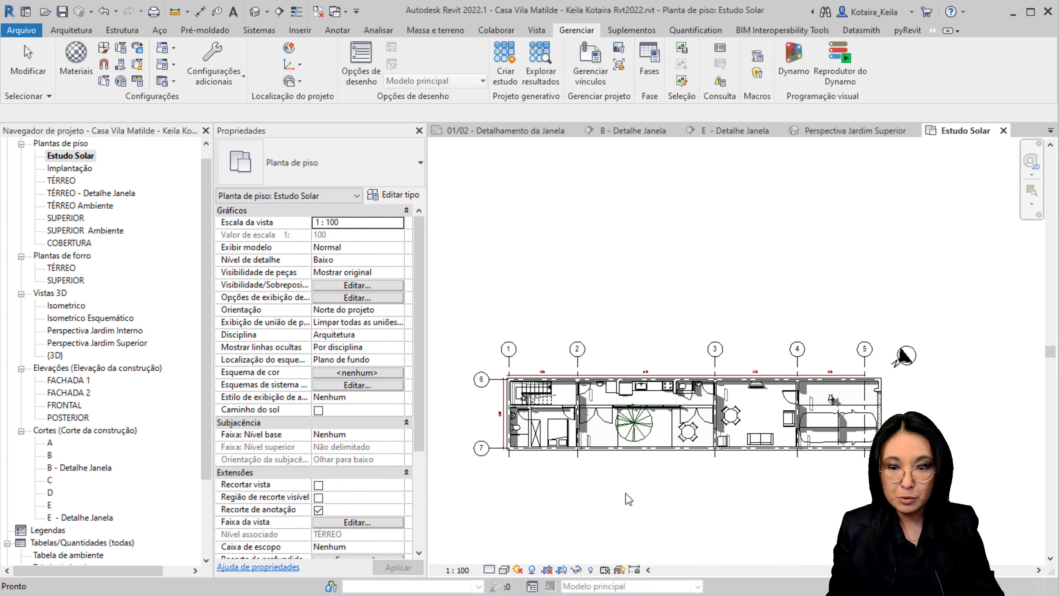
# - Open the default 3D view, orbit around the house and orient the view to Superior to examine the layout from above
pyautogui.click(255, 13)
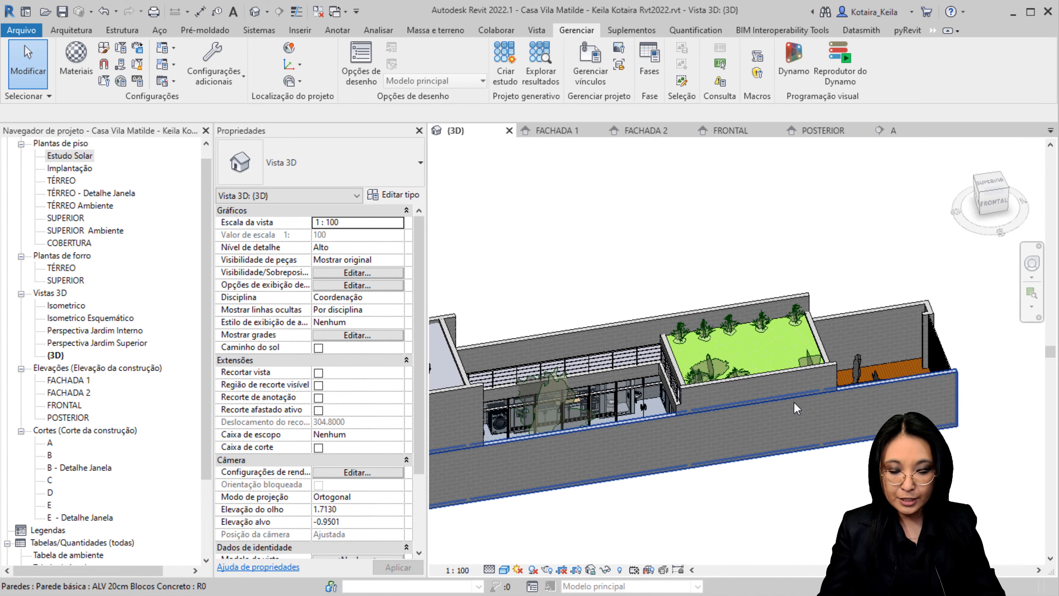
pyautogui.moveTo(991, 196); pyautogui.dragTo(885, 403)
pyautogui.moveTo(991, 211); pyautogui.dragTo(959, 375)
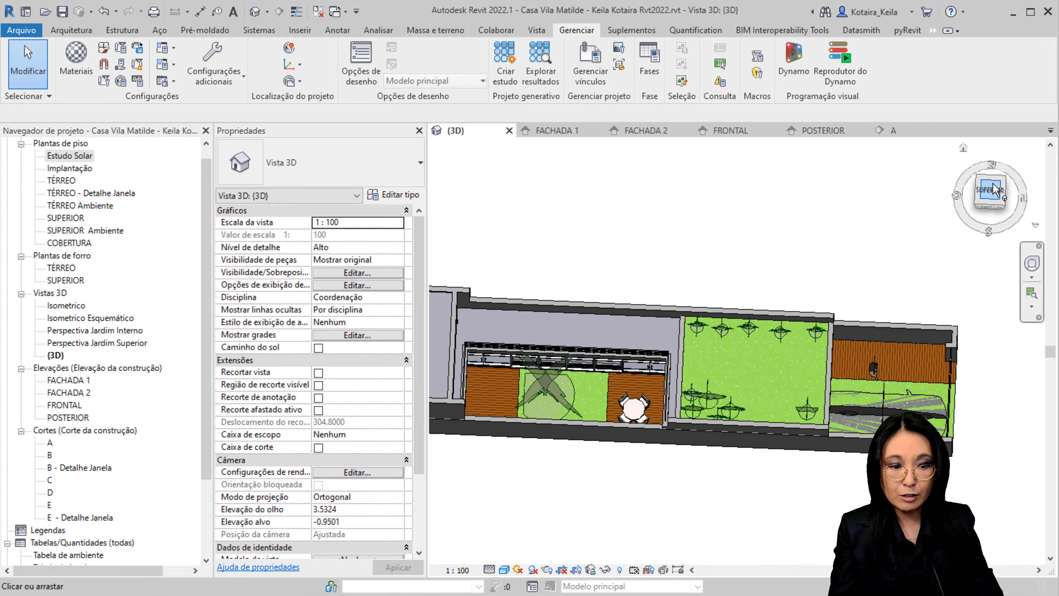
pyautogui.moveTo(994, 200); pyautogui.dragTo(977, 294)
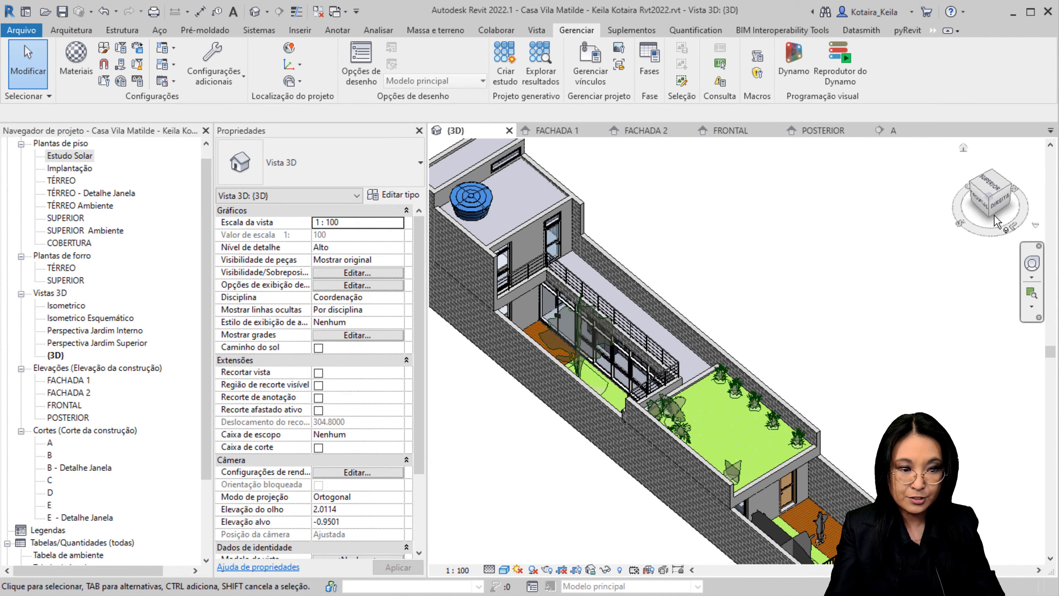
pyautogui.click(991, 190)
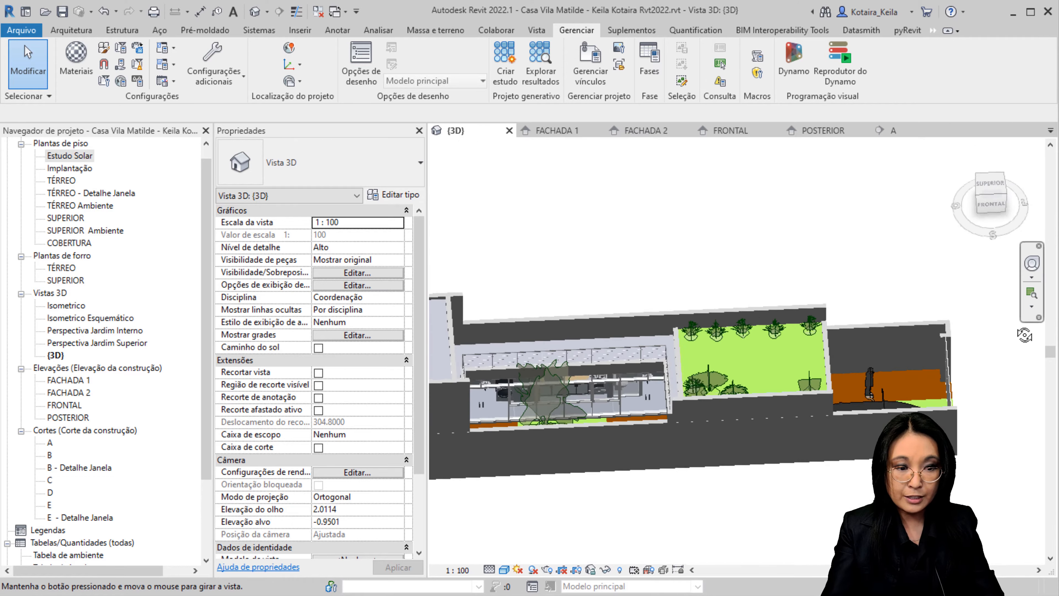
pyautogui.keyDown('shift'); pyautogui.moveTo(882, 198); pyautogui.dragTo(845, 380, button='middle'); pyautogui.keyUp('shift')
pyautogui.press('ctrl')
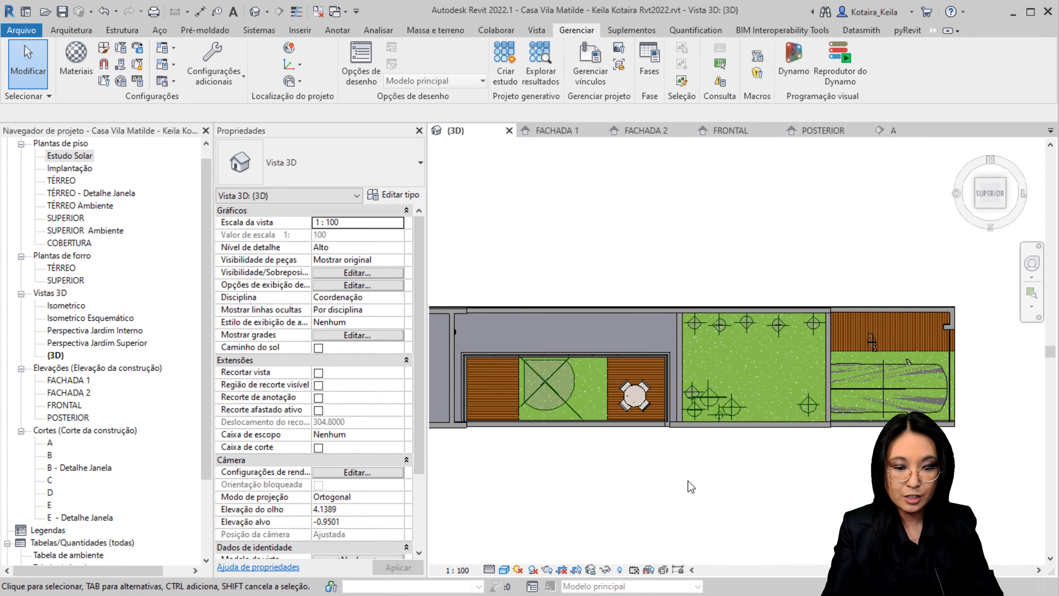
pyautogui.press('ctrl')
pyautogui.press('ctrl')
pyautogui.press('ctrl')
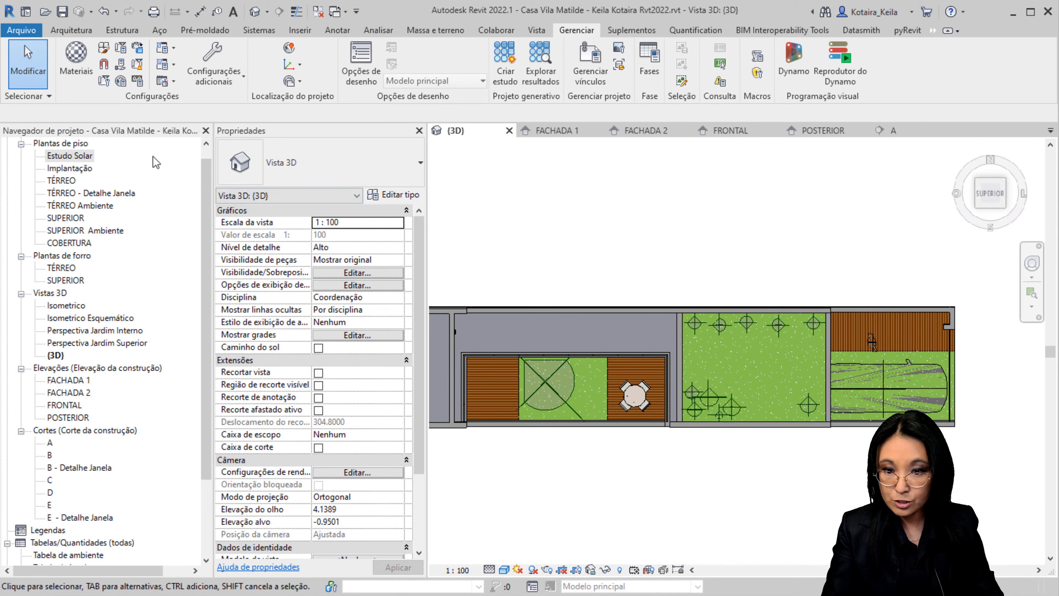
# - Return to the Estudo Solar floor plan and set its view orientation to Norte verdadeiro
pyautogui.doubleClick(73, 157)
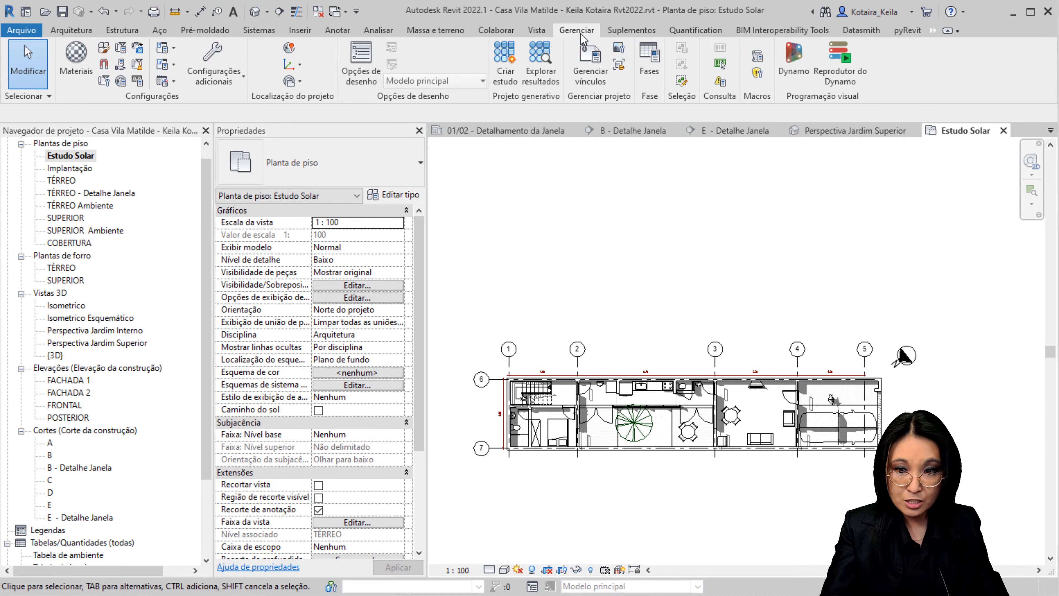
pyautogui.click(292, 83)
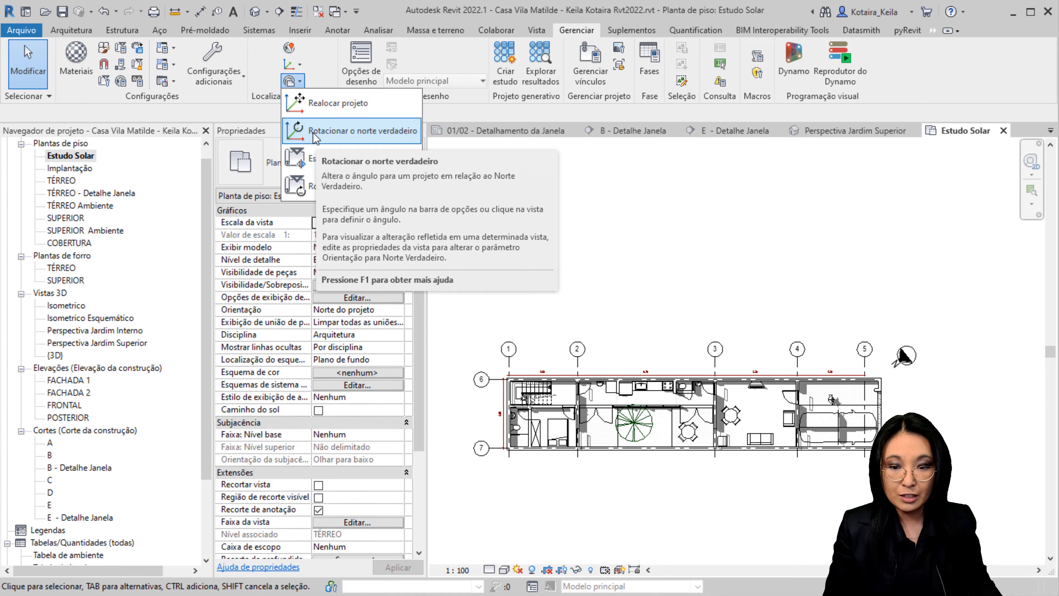
pyautogui.click(252, 319)
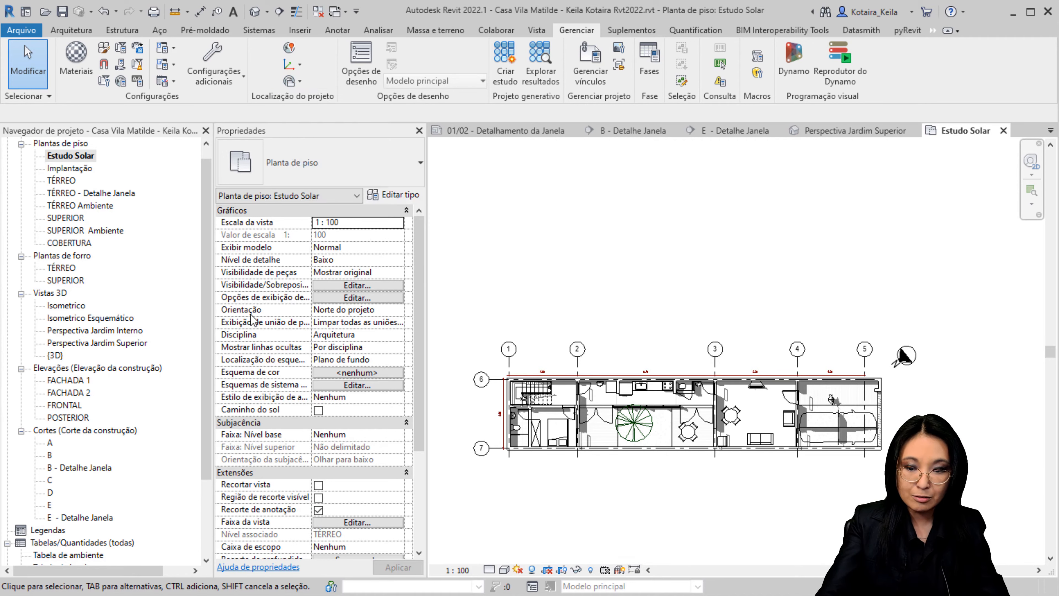
pyautogui.click(385, 309)
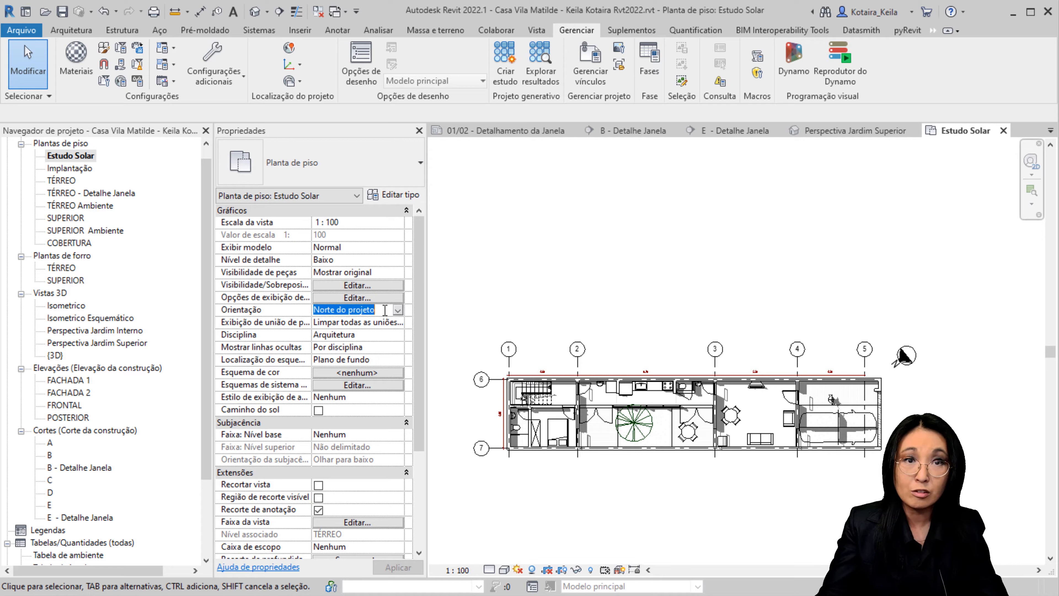
pyautogui.click(398, 310)
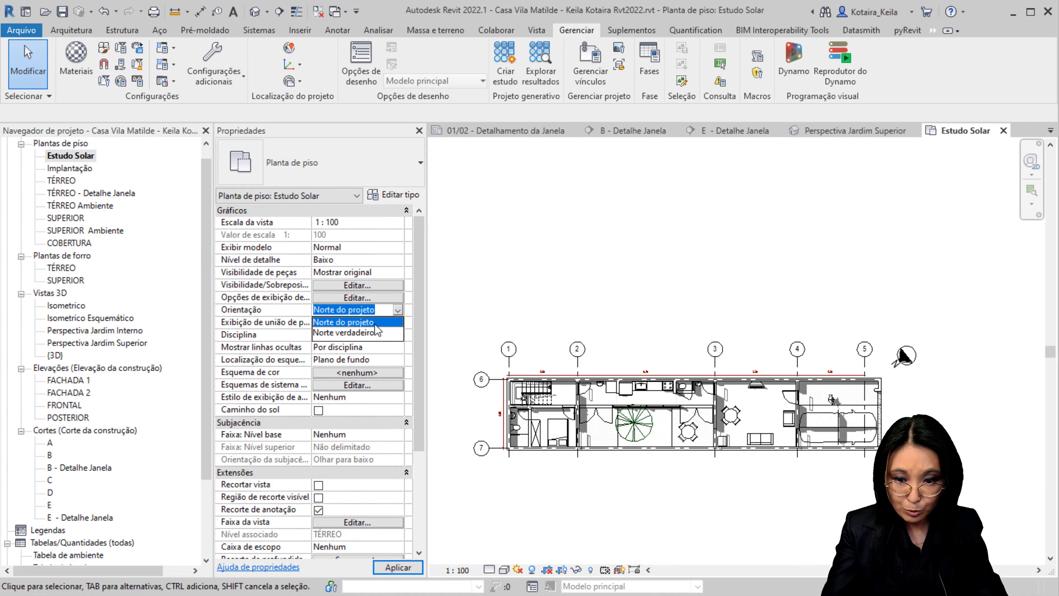
pyautogui.click(354, 333)
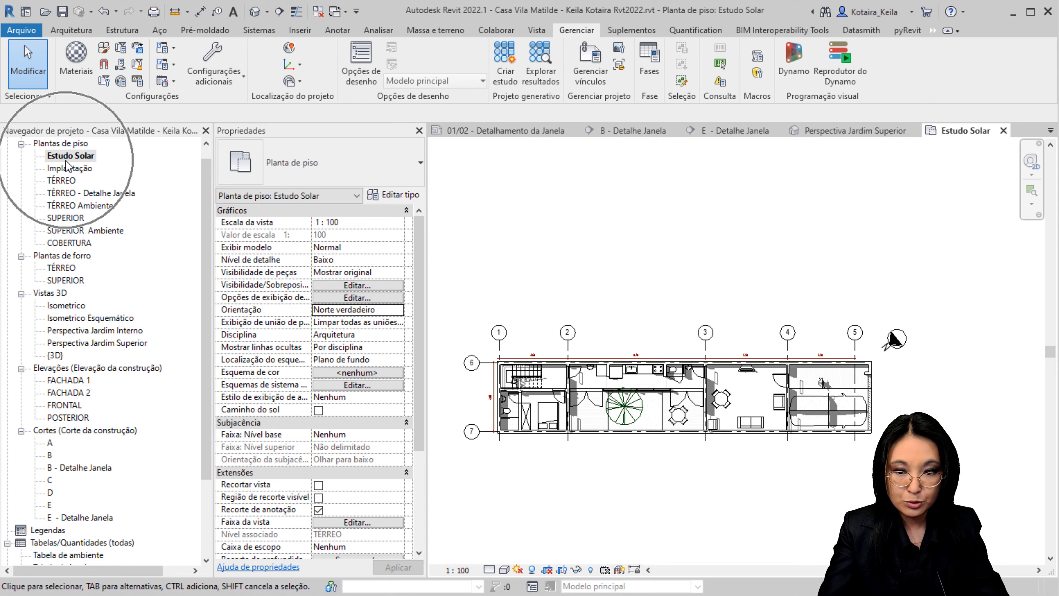
pyautogui.click(385, 306)
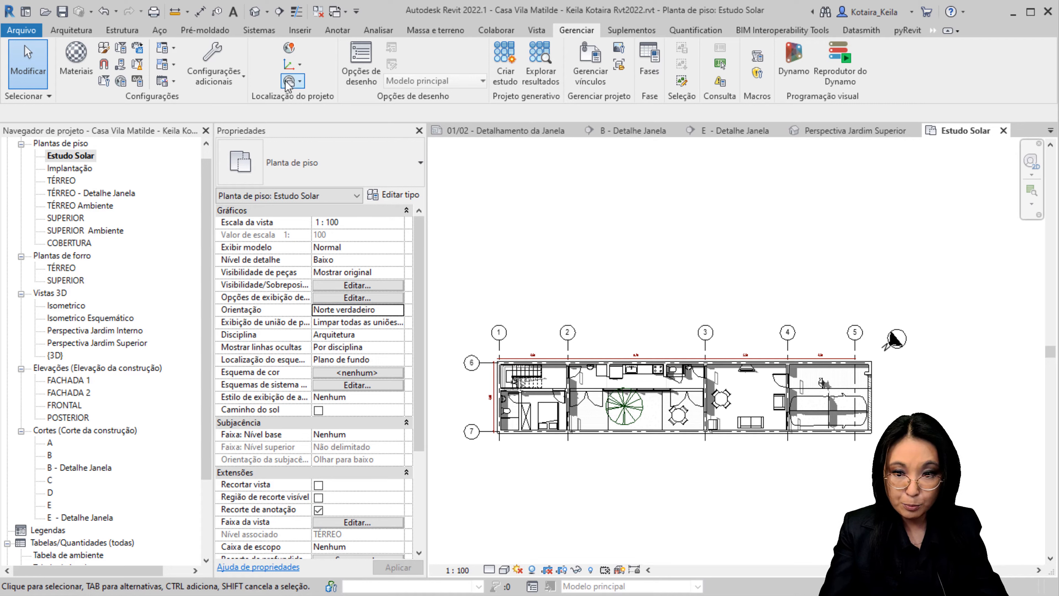
# - Start rotating true north and relocate the rotation centre to the middle of the north arrow symbol near grid 5
pyautogui.click(294, 80)
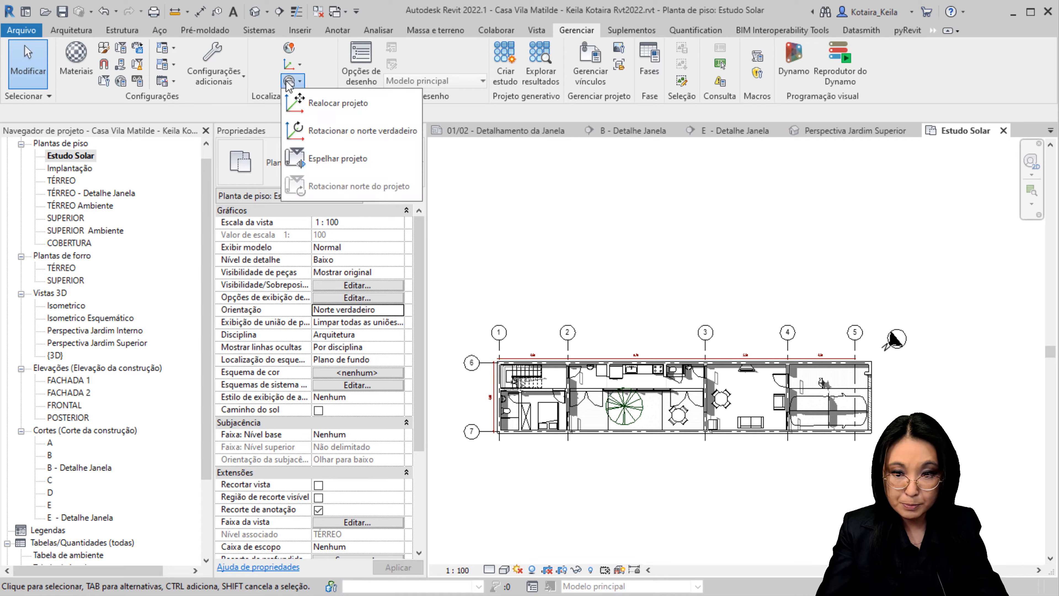
pyautogui.click(327, 132)
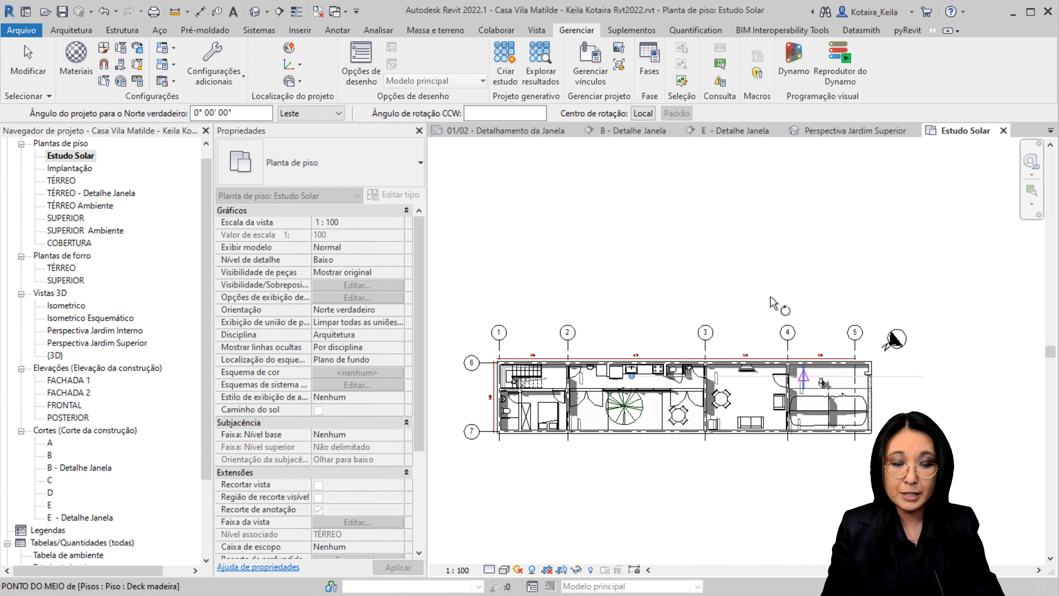
pyautogui.press('ctrl')
pyautogui.click(631, 375)
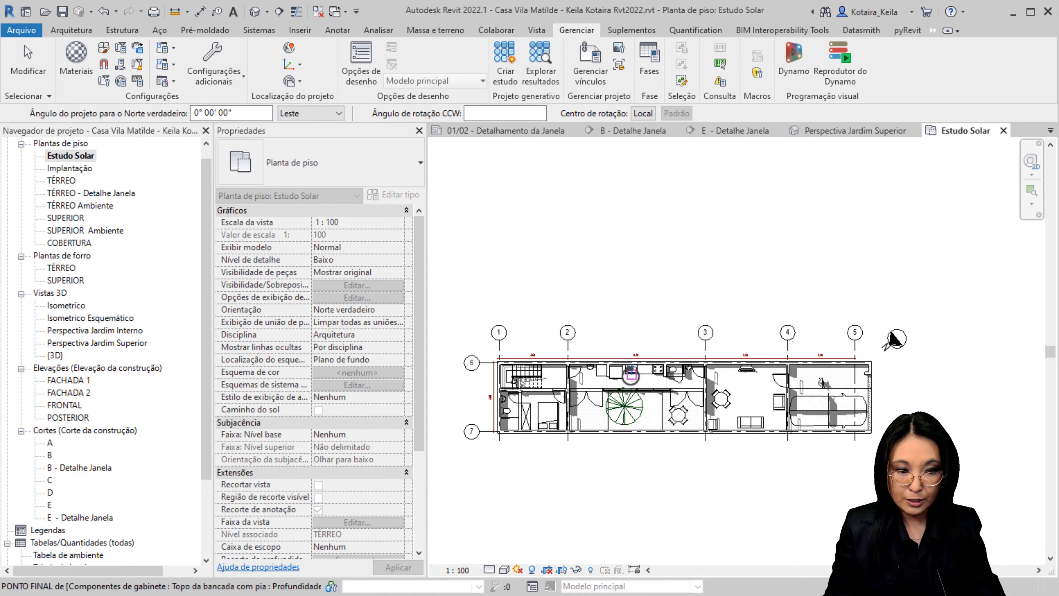
pyautogui.click(895, 338)
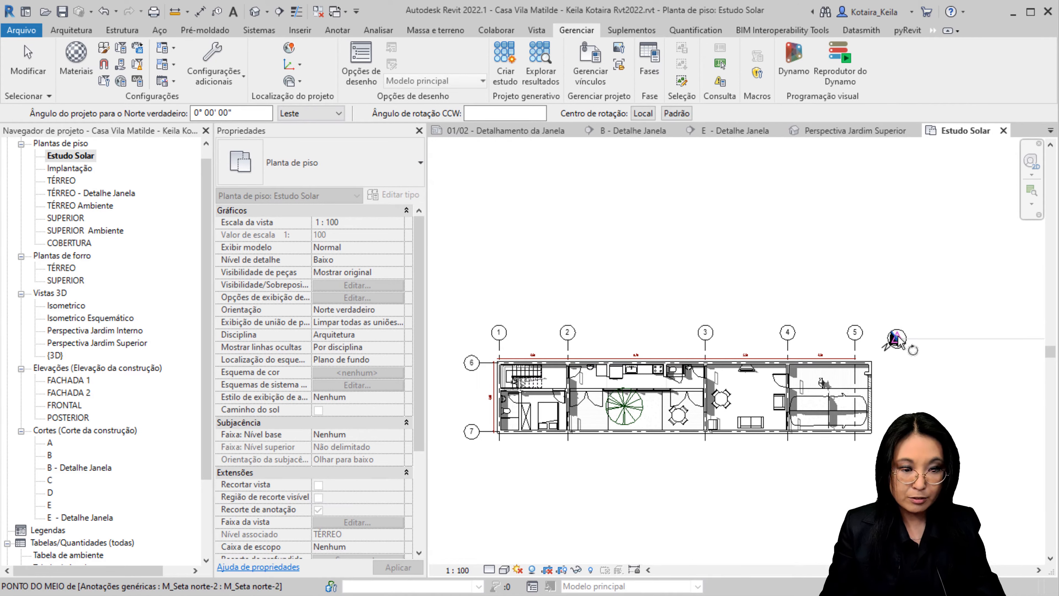
# - Rotate true north 129° counterclockwise from a vertical reference ray to the N tip of the north arrow symbol
pyautogui.scroll(3, 897, 341)
pyautogui.moveTo(898, 342); pyautogui.dragTo(776, 421, button='middle')
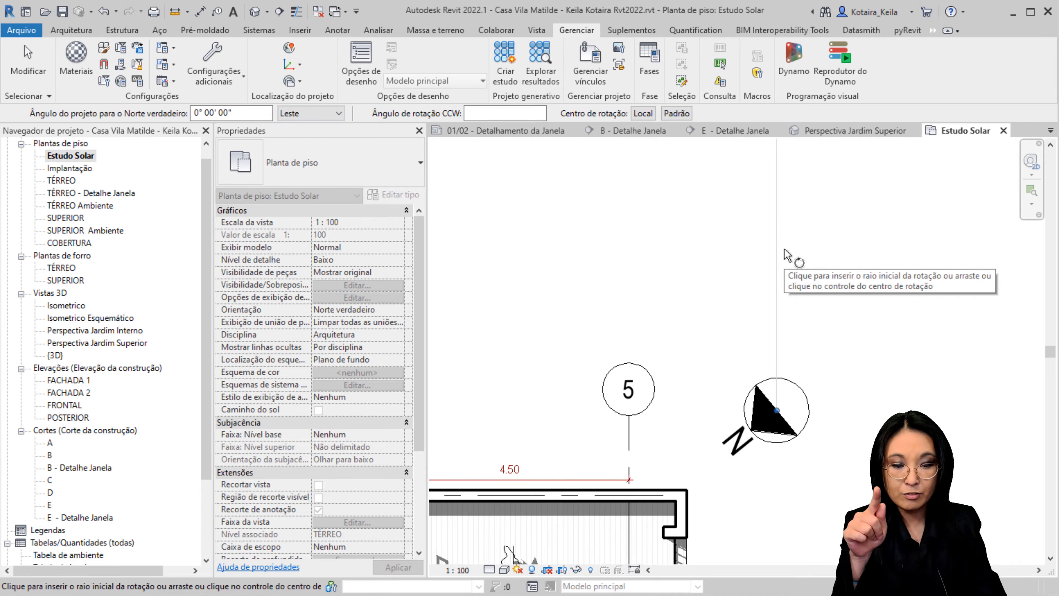
pyautogui.click(784, 252)
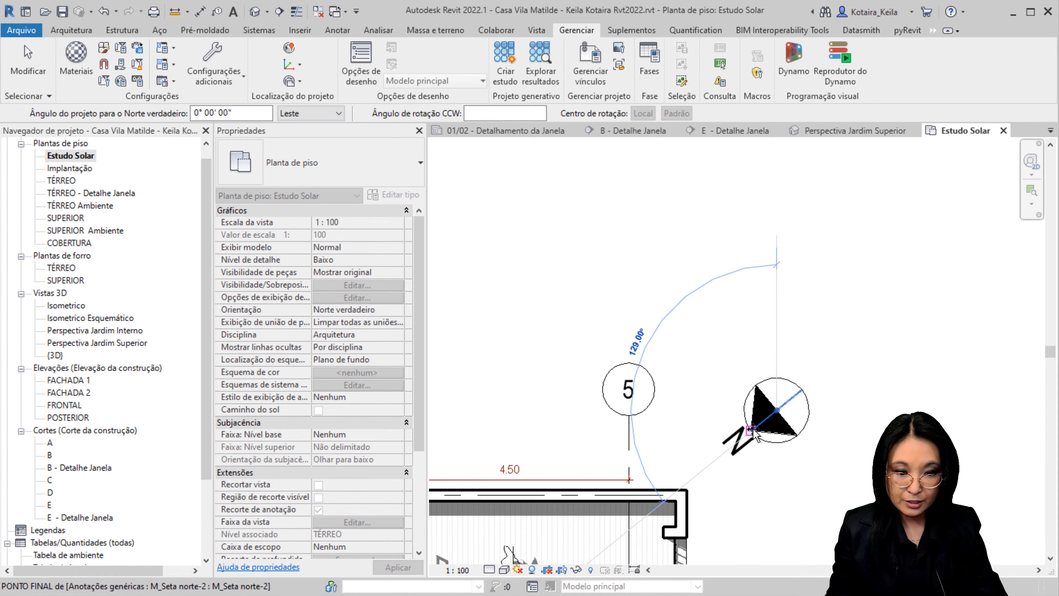
pyautogui.click(753, 428)
pyautogui.scroll(-5, 595, 401)
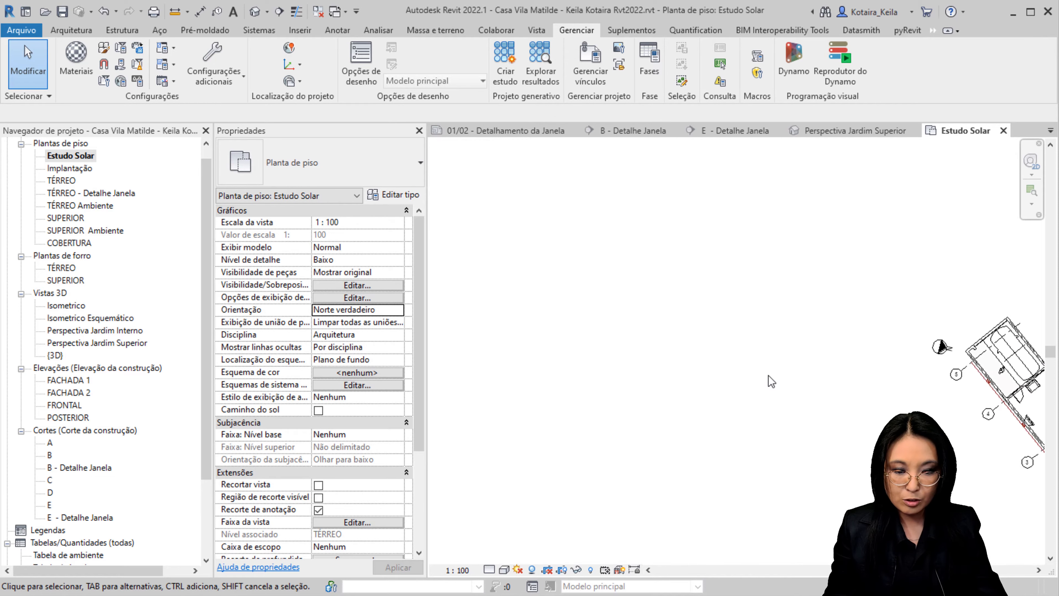
# - Check the compass against the house in the default 3D view, and return to the Estudo Solar floor plan
pyautogui.moveTo(595, 401); pyautogui.dragTo(448, 408, button='middle')
pyautogui.scroll(2, 825, 493)
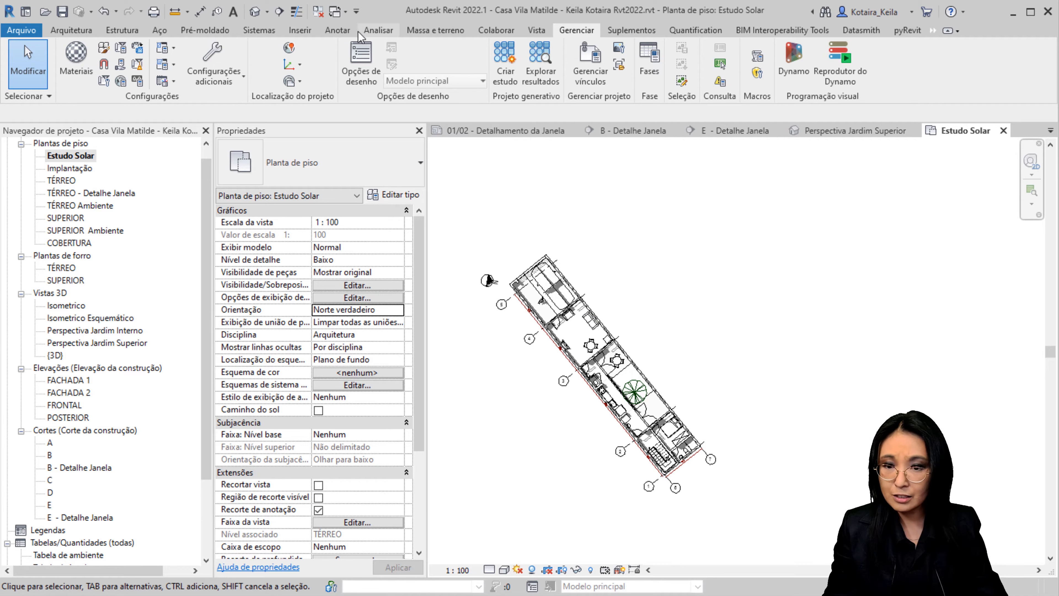
pyautogui.click(262, 13)
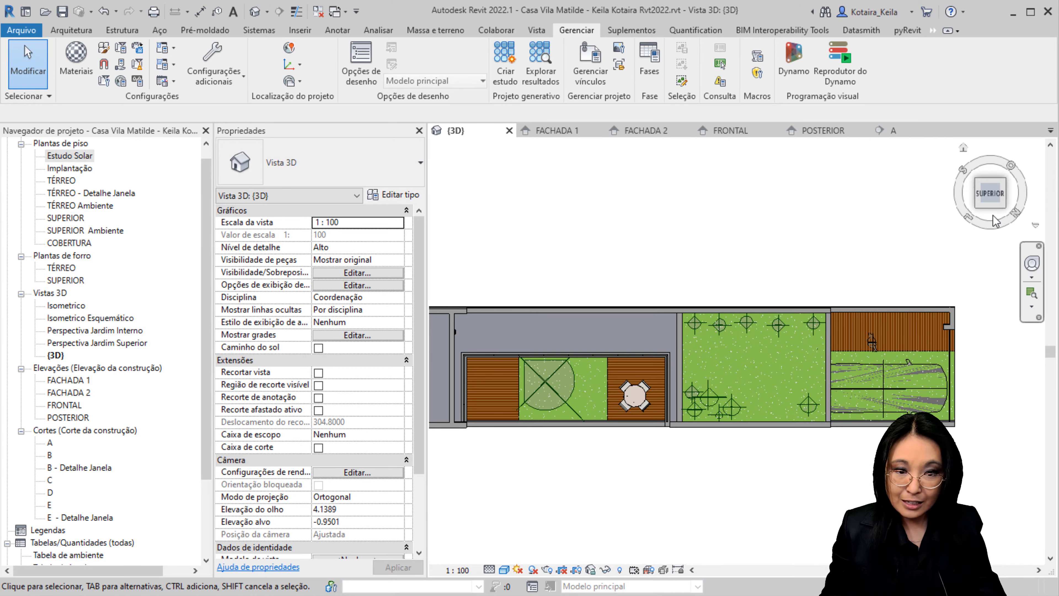
pyautogui.doubleClick(69, 156)
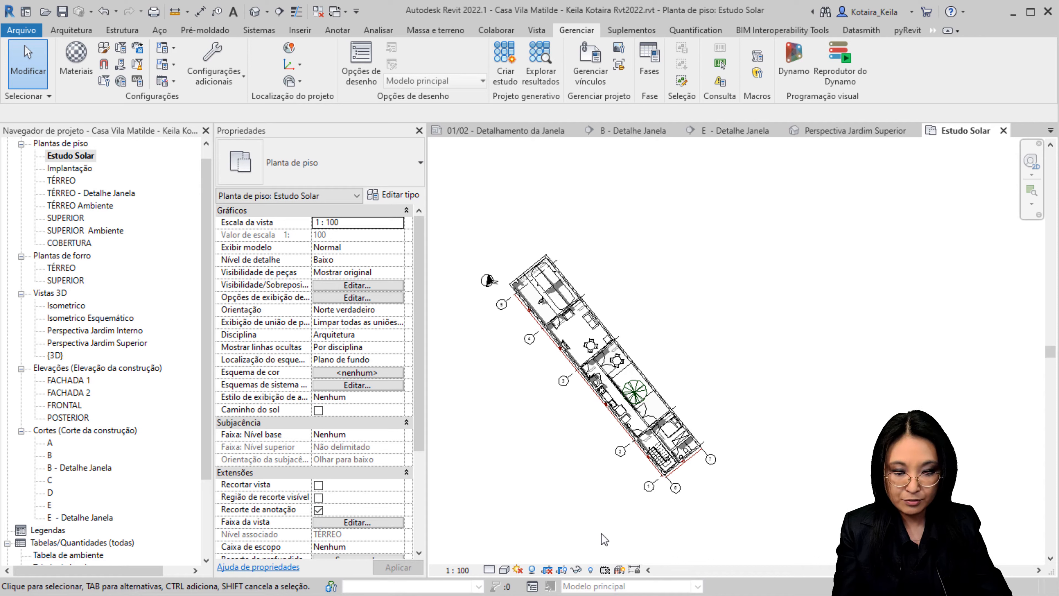
# - Reveal the hidden elements in the Estudo Solar plan and unhide the elevation marker and section categories
pyautogui.click(595, 569)
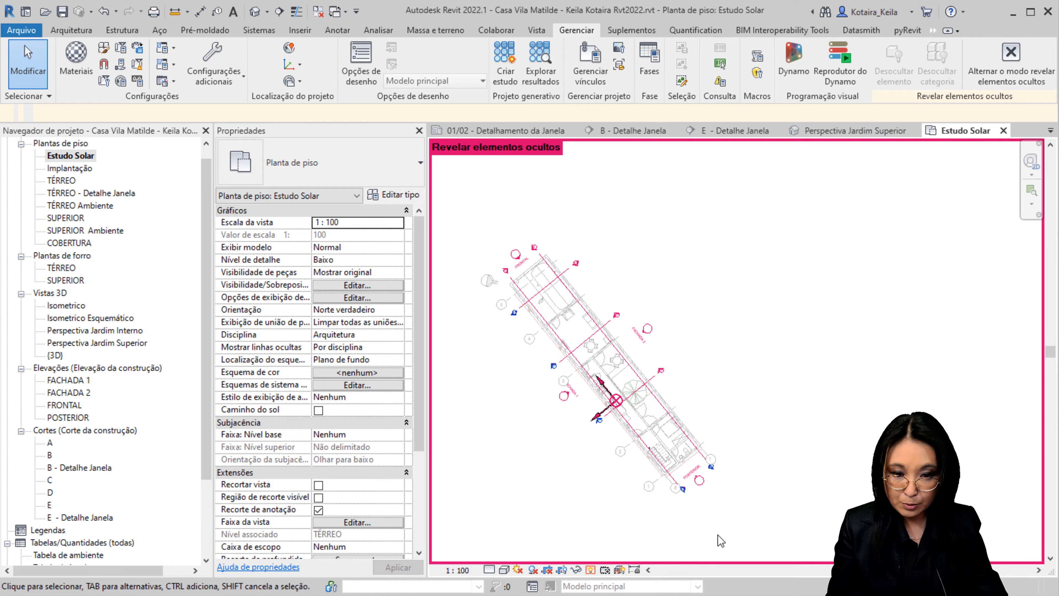
pyautogui.click(699, 484)
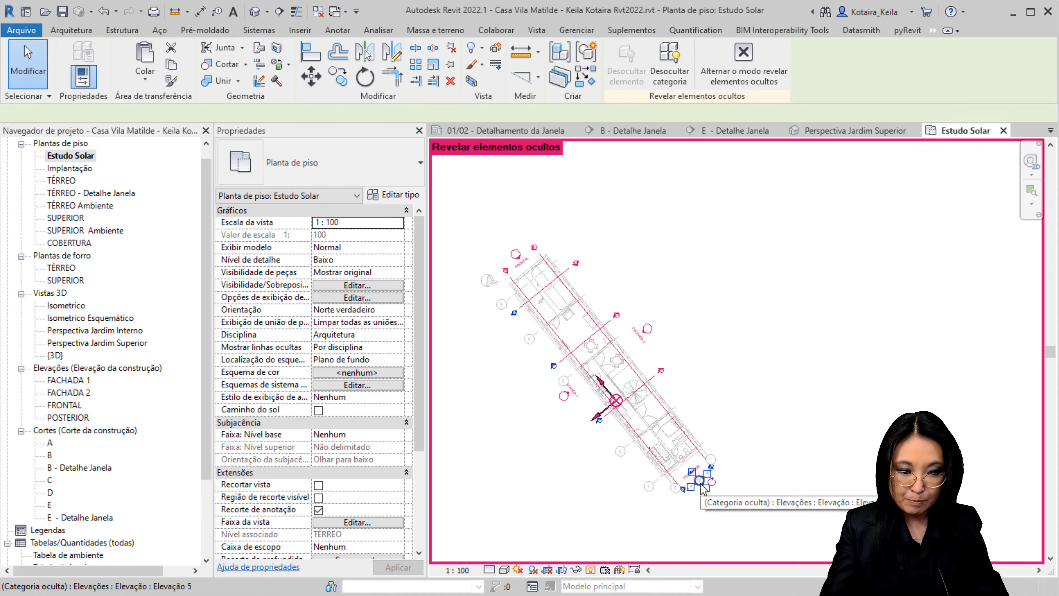
pyautogui.click(670, 77)
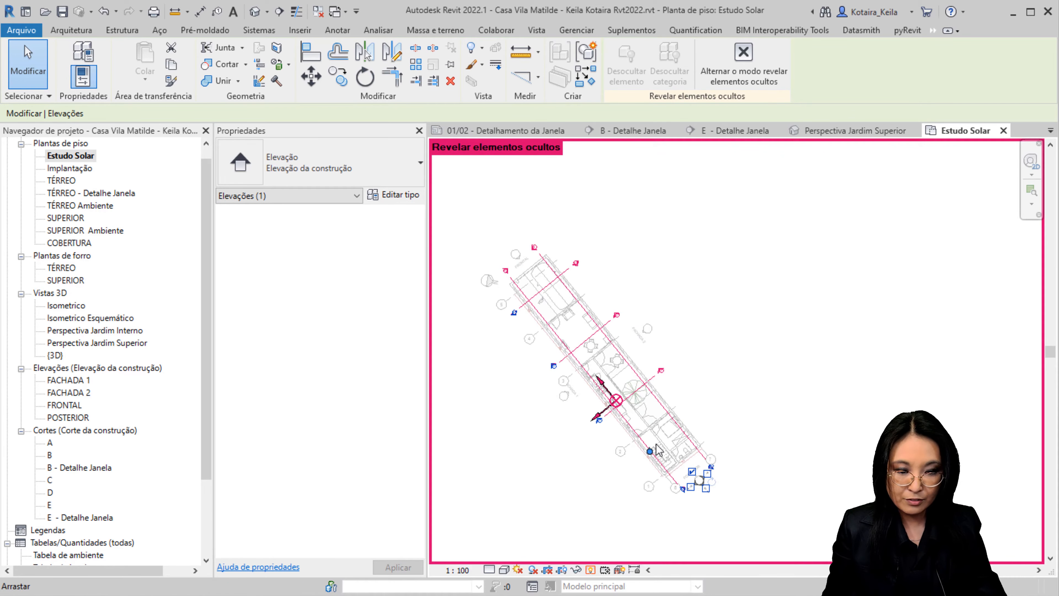
pyautogui.press('Escape')
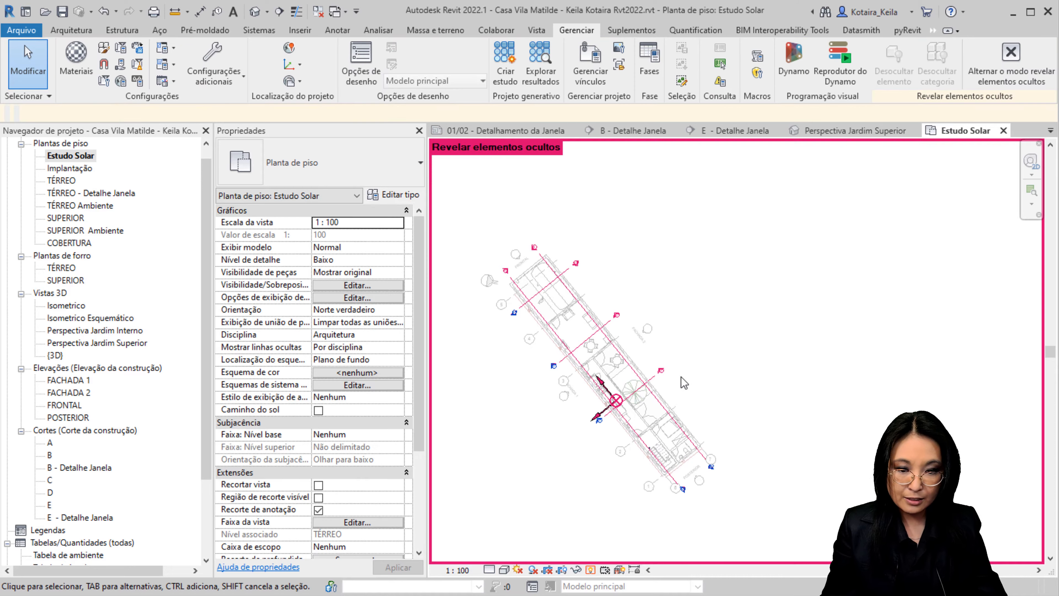
pyautogui.click(655, 376)
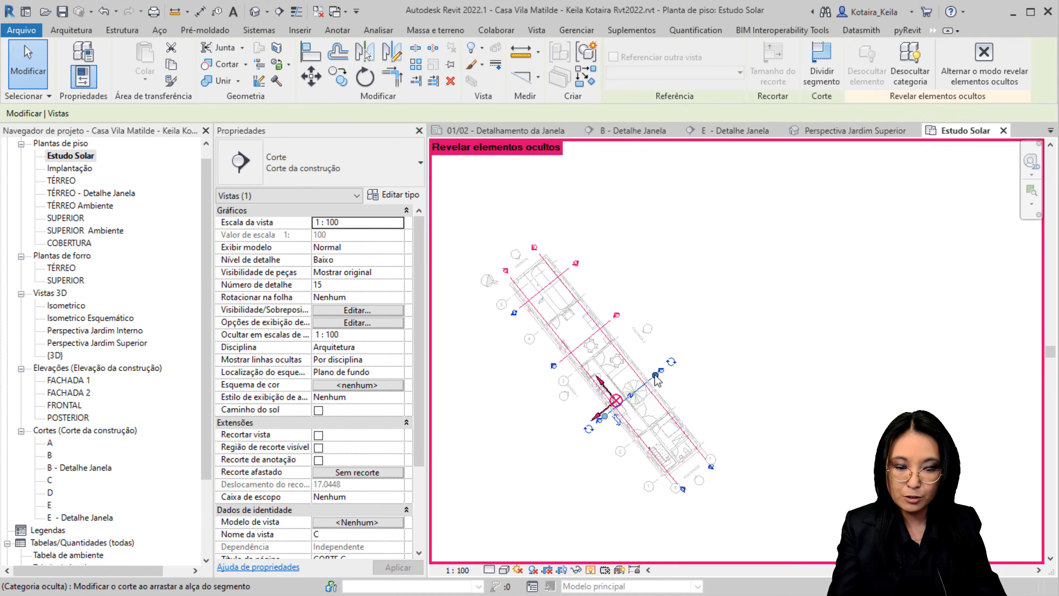
pyautogui.click(922, 69)
# - Select the survey point, away from the house, to inspect its shared coordinates
pyautogui.scroll(-2, 762, 405)
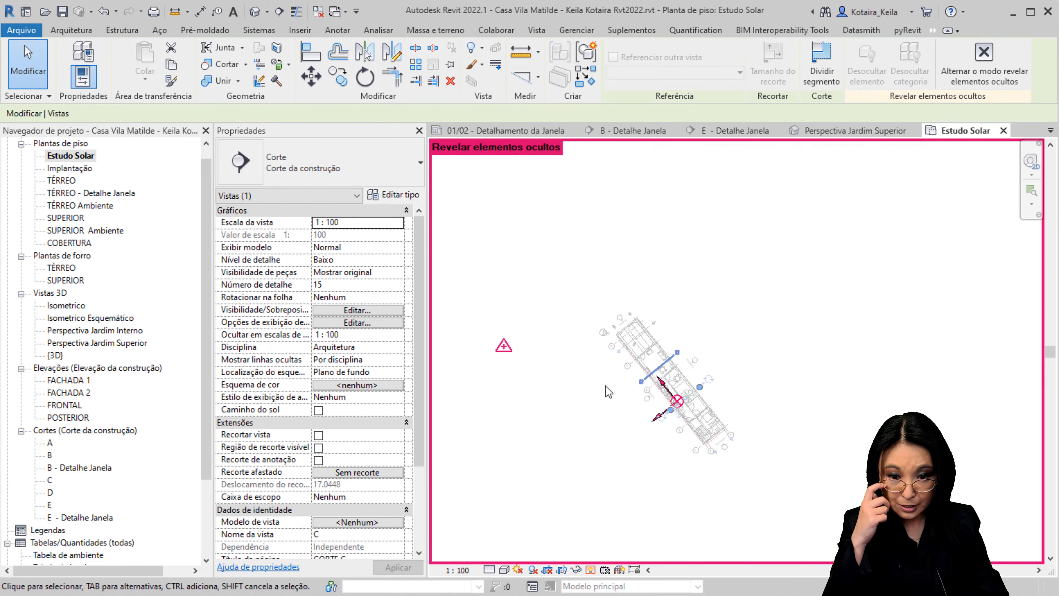
pyautogui.scroll(3, 609, 419)
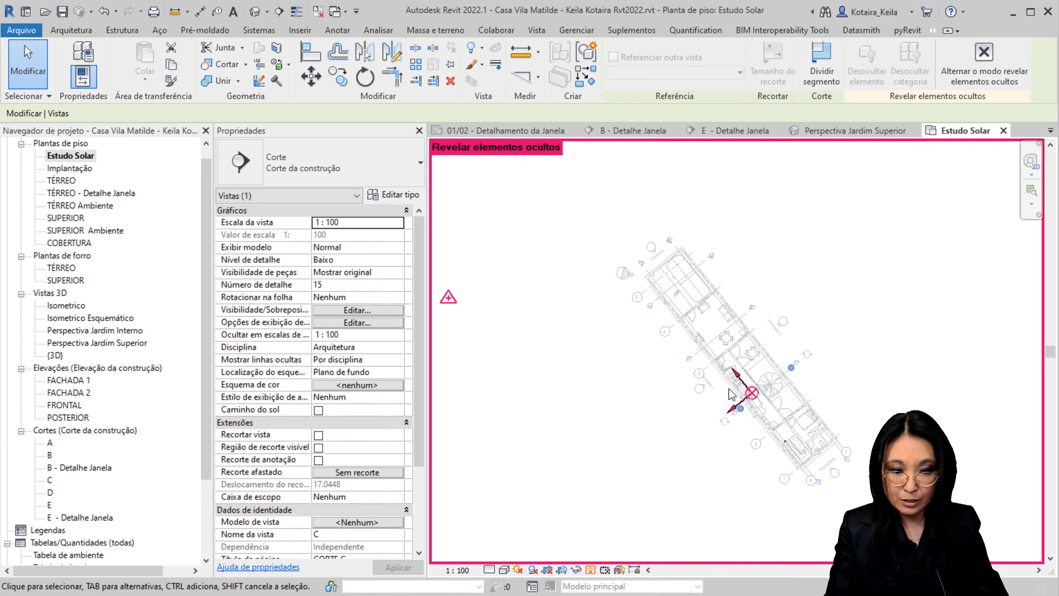
pyautogui.moveTo(708, 424); pyautogui.dragTo(730, 423, button='middle')
pyautogui.moveTo(534, 307); pyautogui.dragTo(546, 271, button='middle')
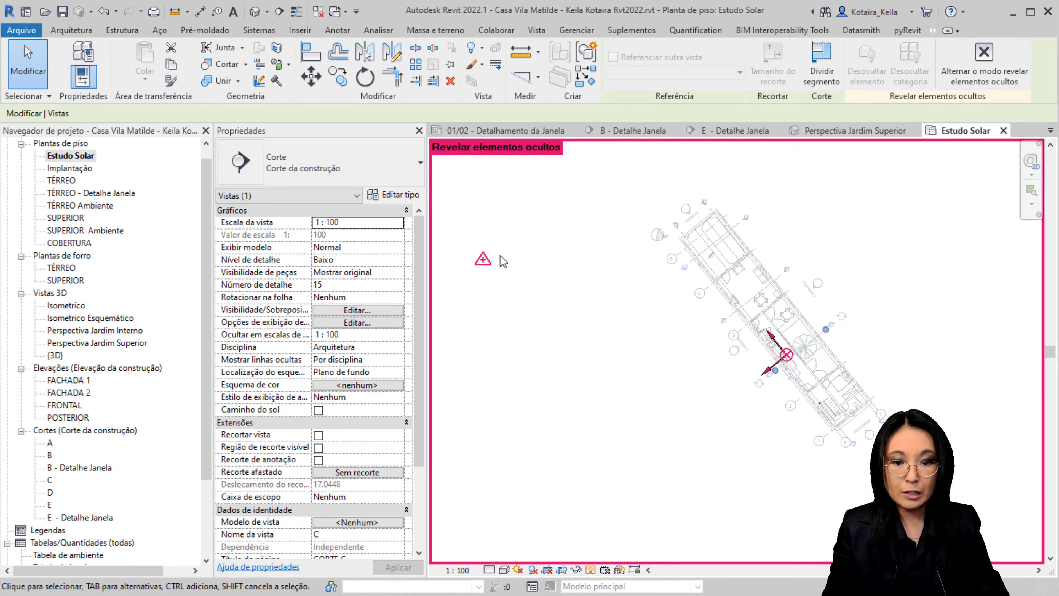
pyautogui.click(483, 260)
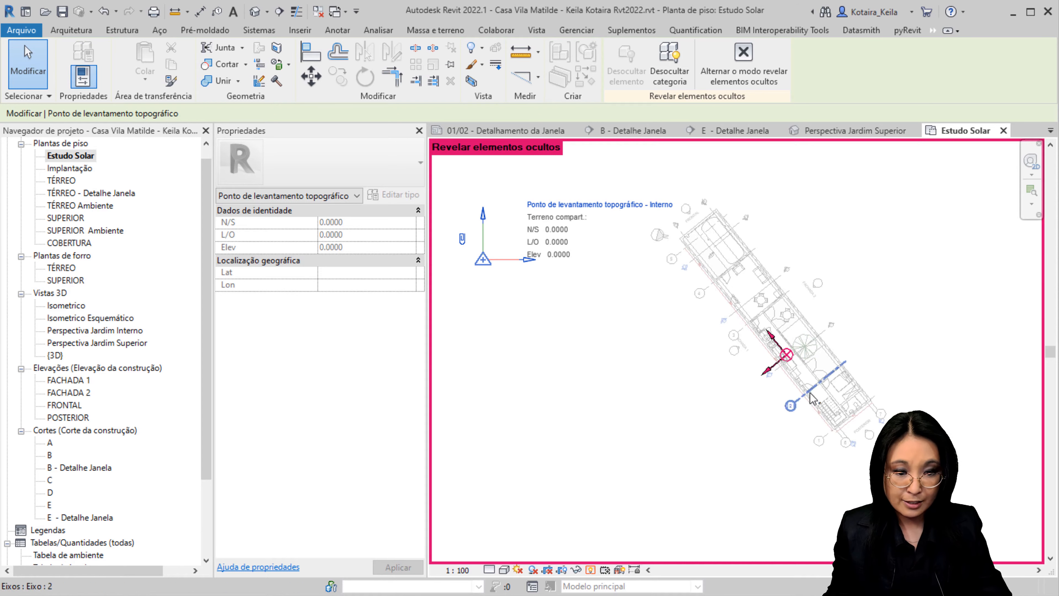
# - Set the elevation of the project base point to 800
pyautogui.click(786, 354)
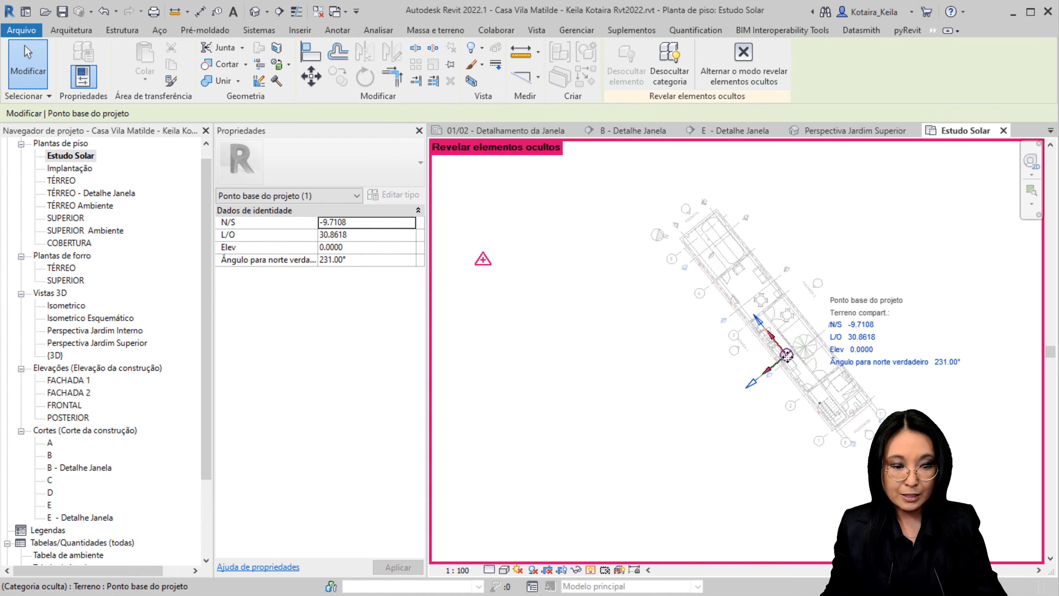
pyautogui.click(861, 350)
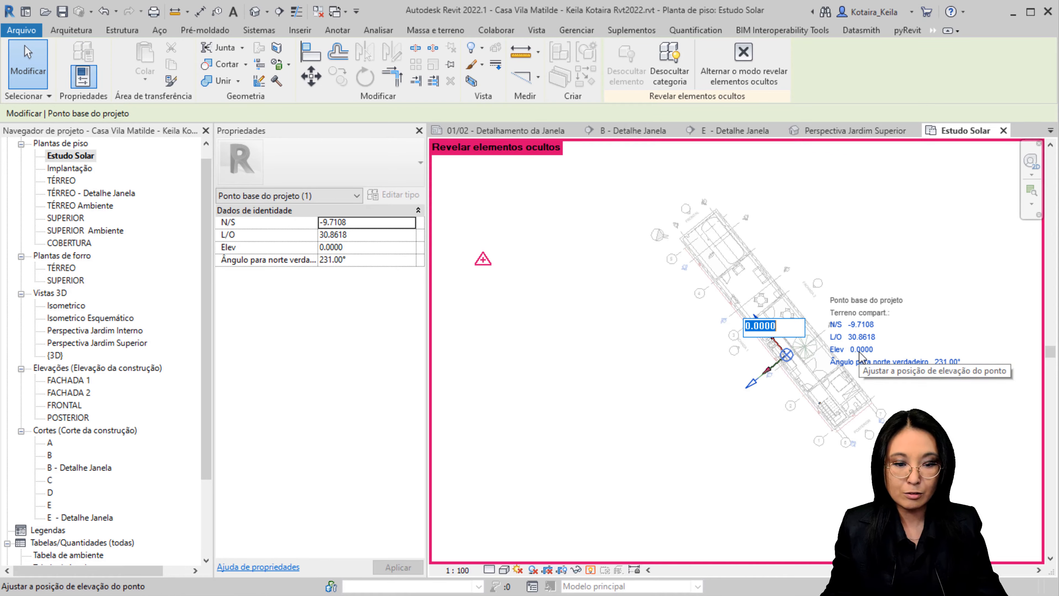
pyautogui.write('800')
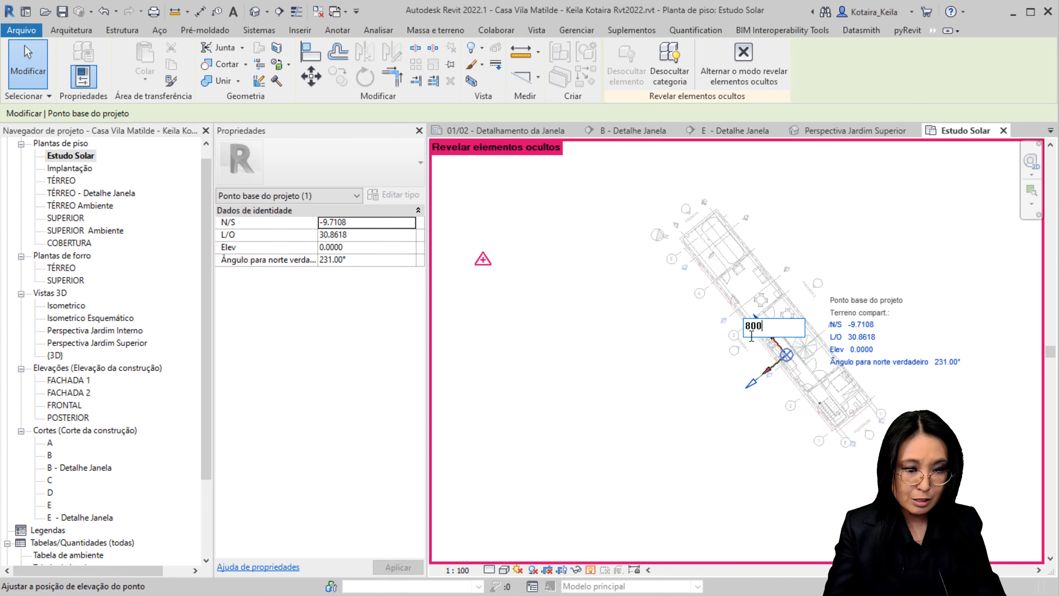
pyautogui.press('Return')
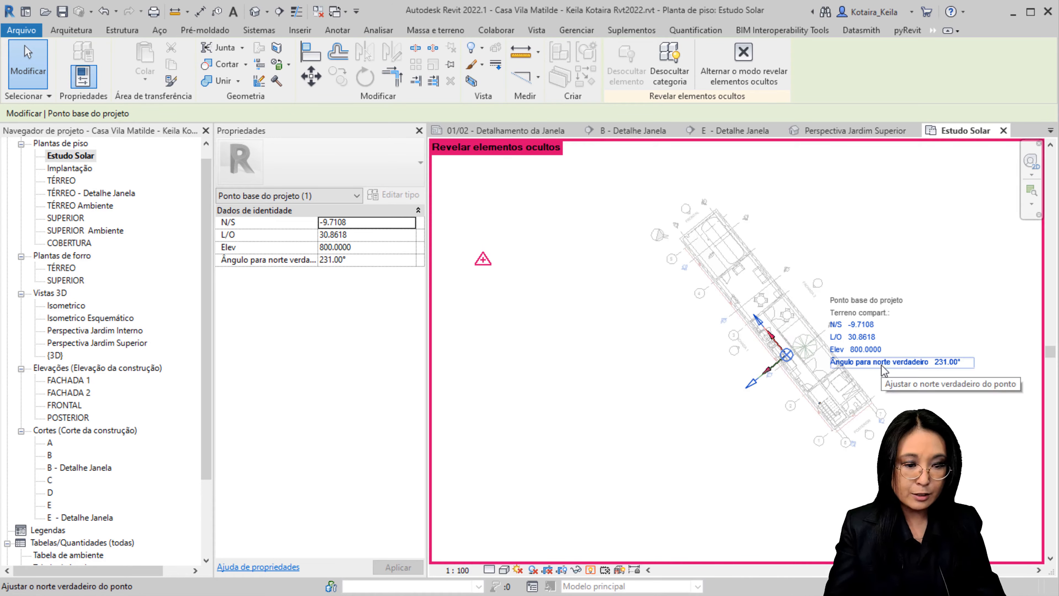
# - Set the project base point's angle to true north to -231.00° and leave the reveal hidden elements mode
pyautogui.click(883, 369)
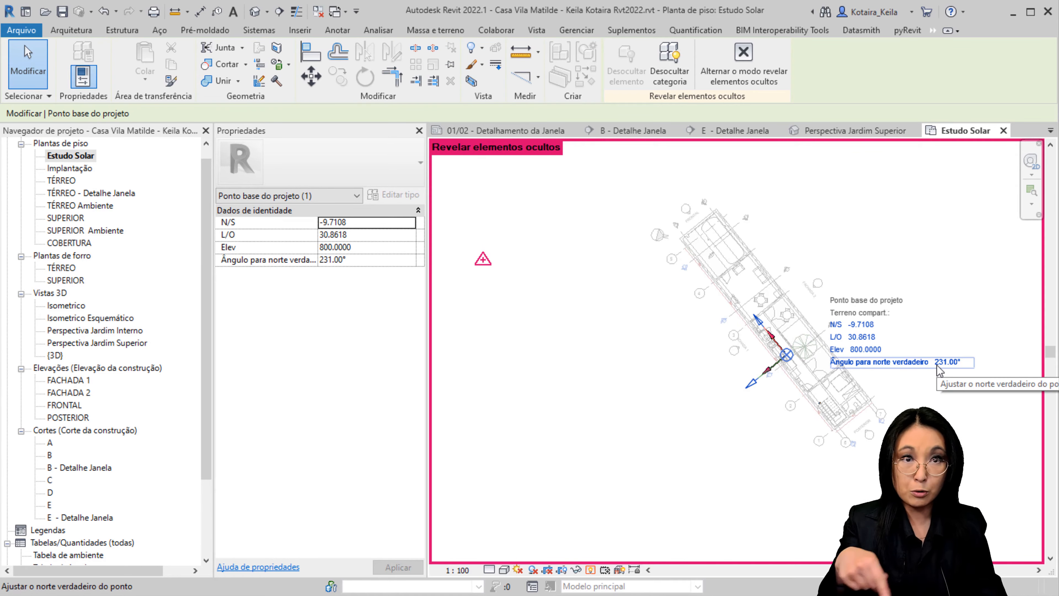
pyautogui.click(938, 363)
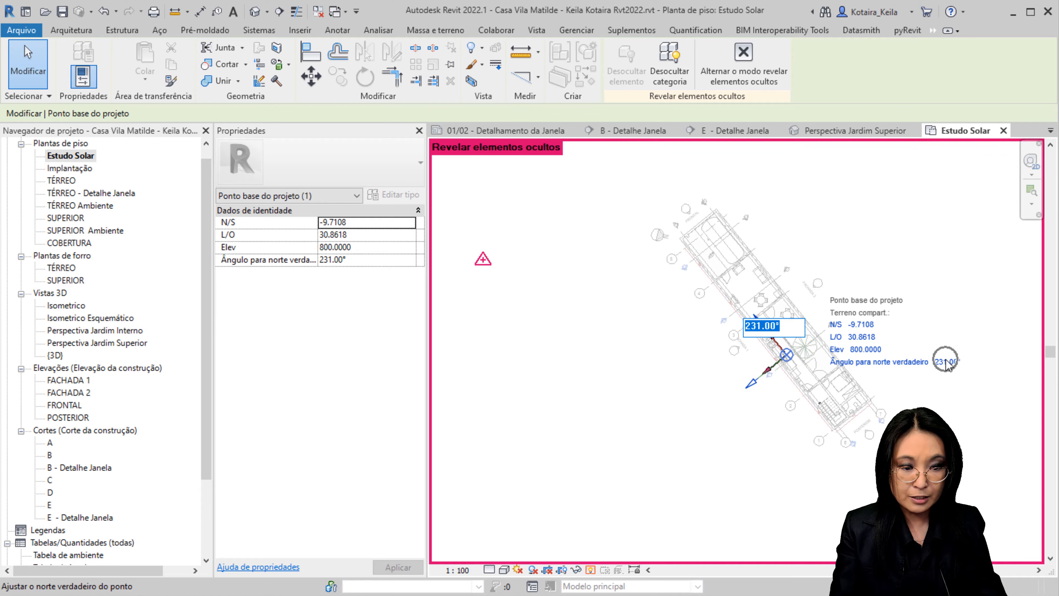
pyautogui.click(746, 328)
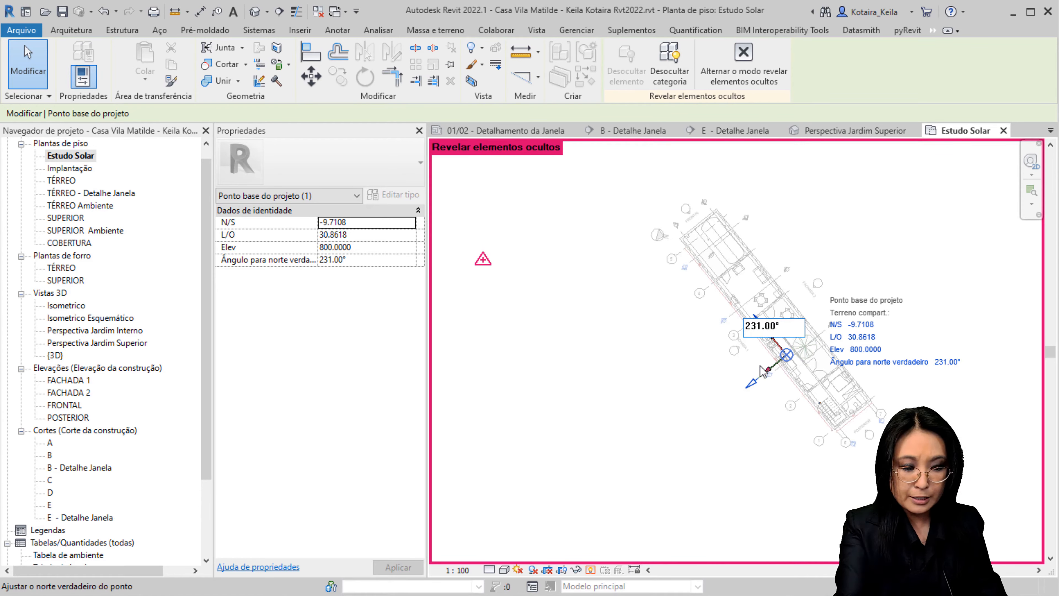
pyautogui.write('-')
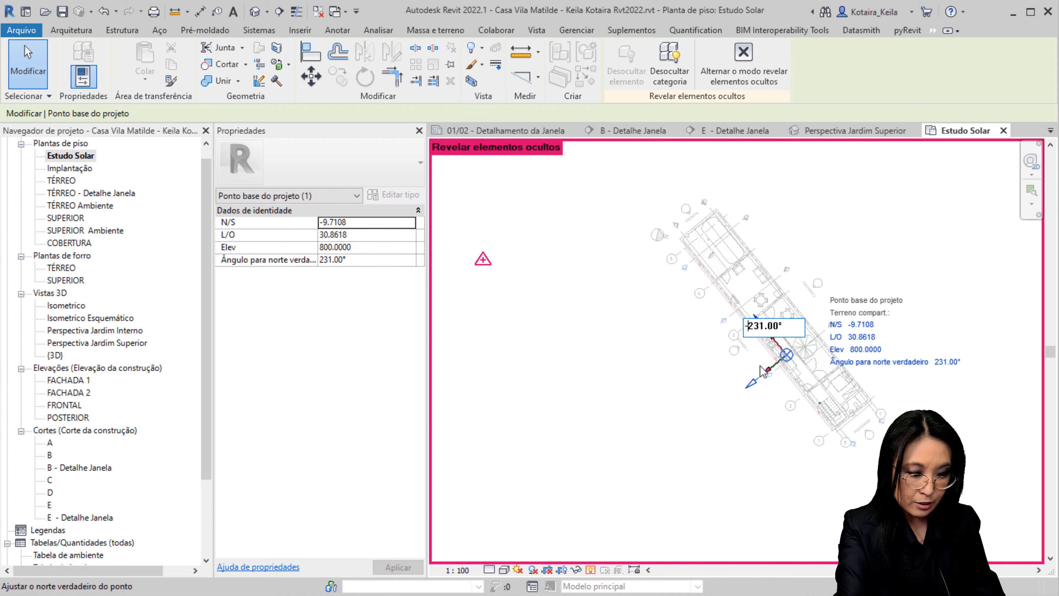
pyautogui.press('Return')
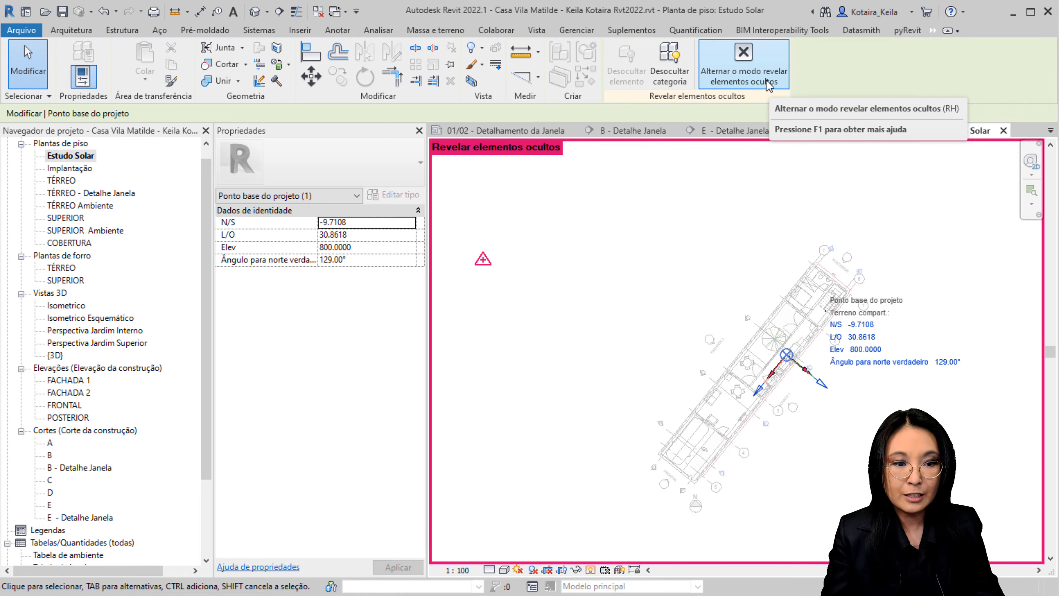
pyautogui.press('ctrl')
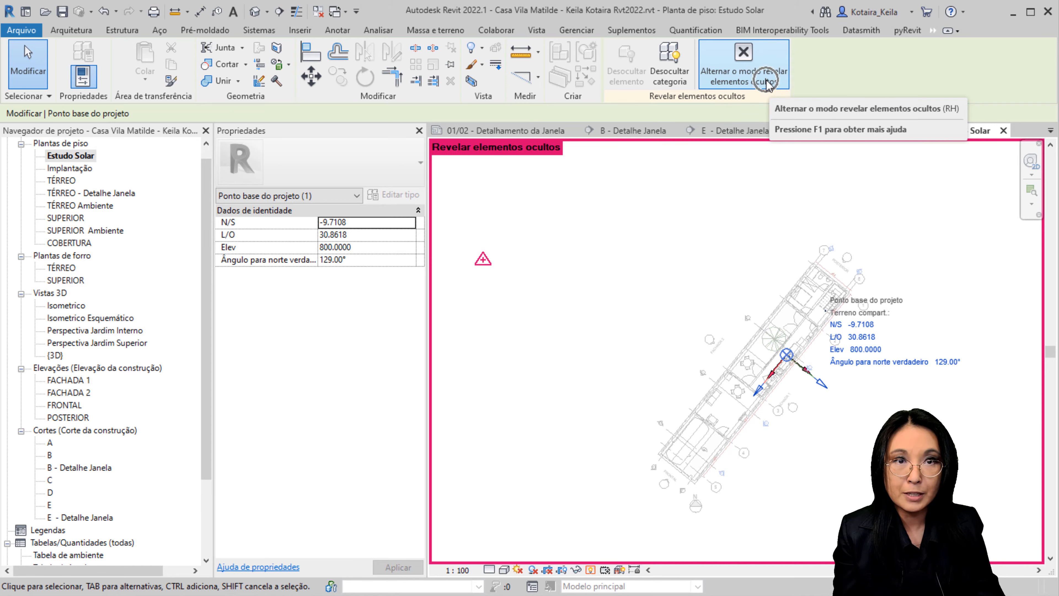
pyautogui.click(768, 84)
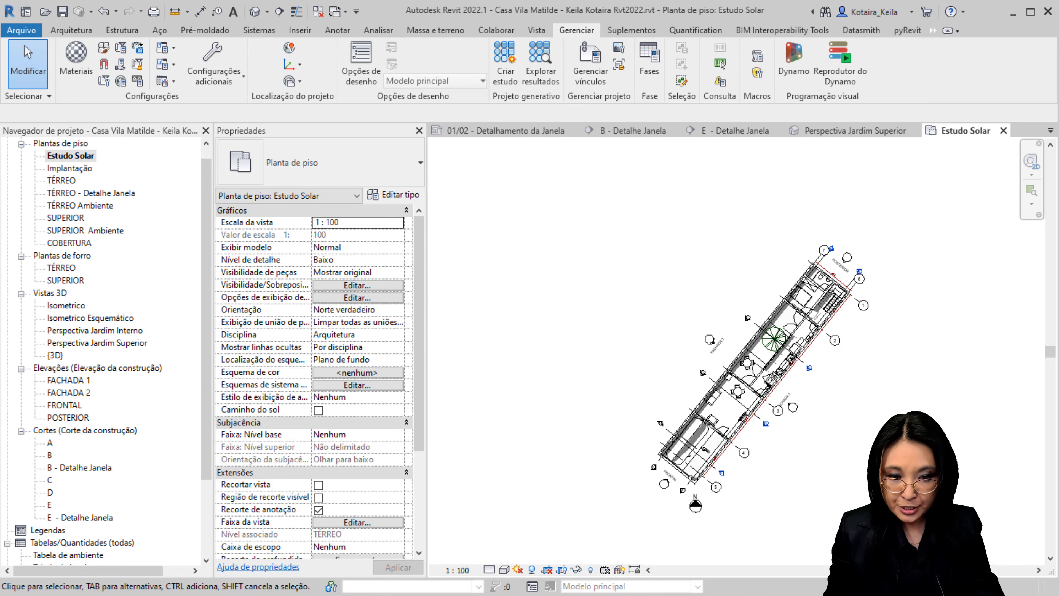
# - Examine the corrected compass orientation around the house in the default 3D view, and reopen the Estudo Solar plan
pyautogui.click(255, 13)
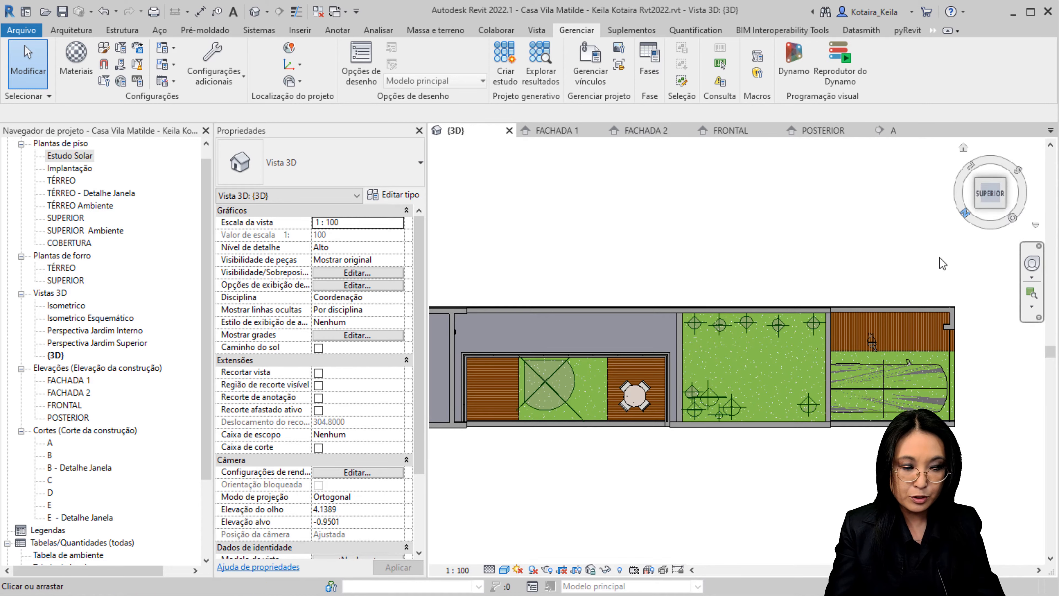
pyautogui.scroll(-1, 860, 386)
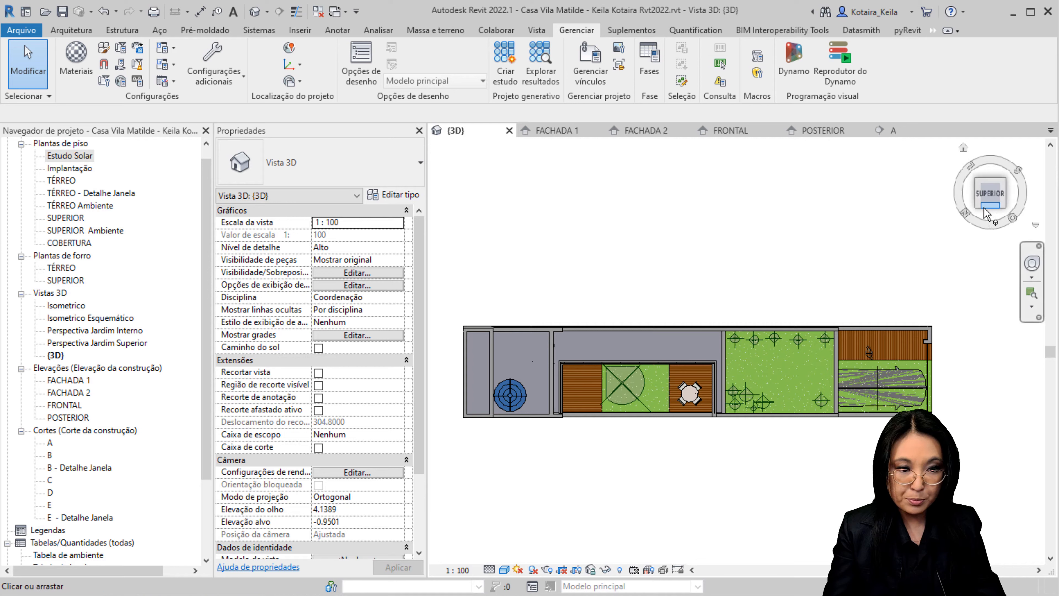
pyautogui.press('ctrl')
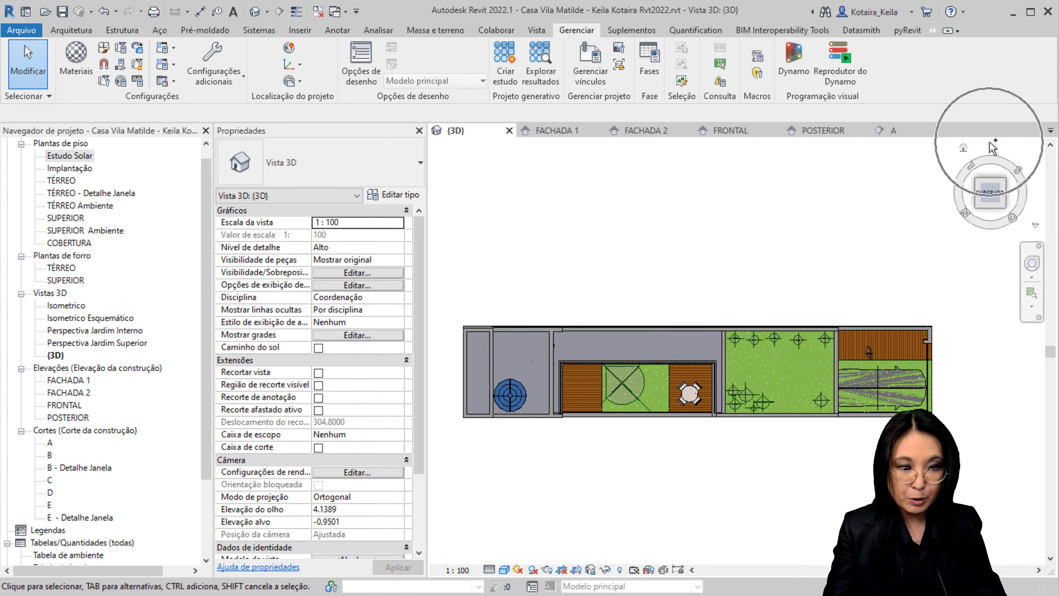
pyautogui.press('ctrl')
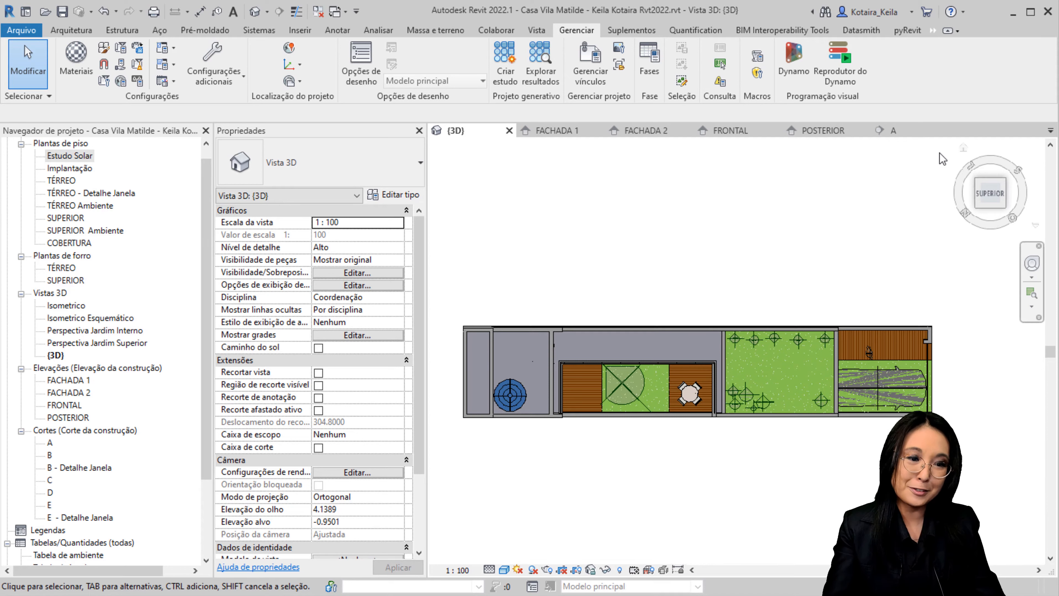
pyautogui.press('ctrl')
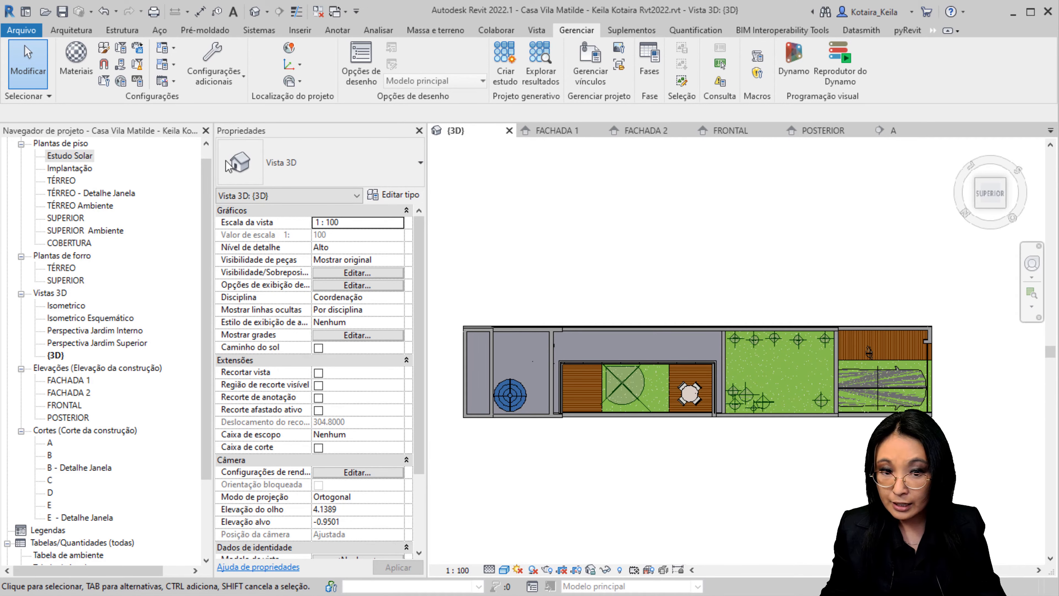
pyautogui.doubleClick(79, 157)
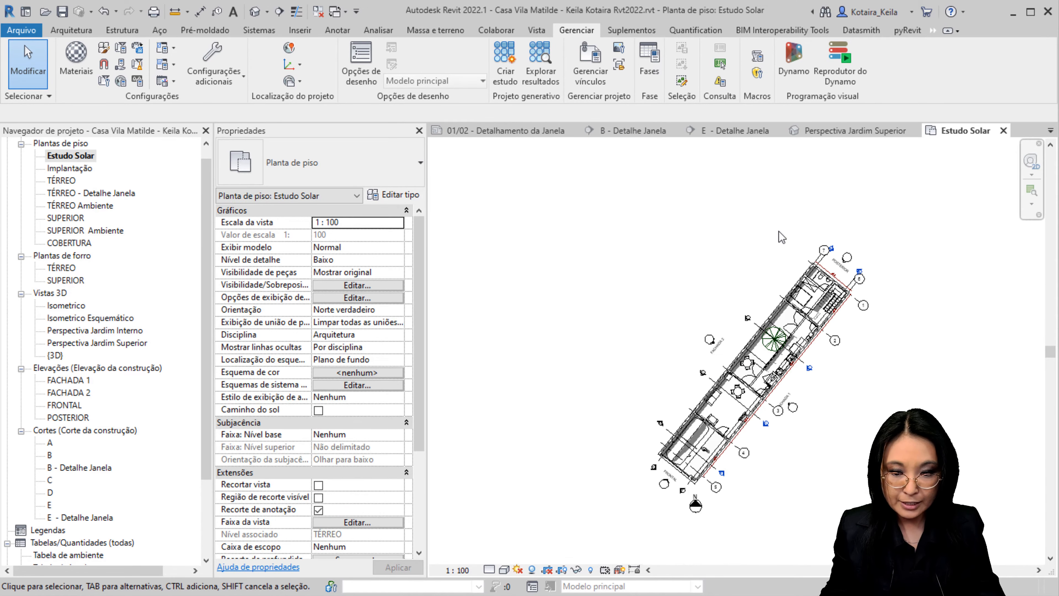
# - Try the Norte do projeto orientation for the Estudo Solar view and restore Norte verdadeiro
pyautogui.scroll(5, 817, 459)
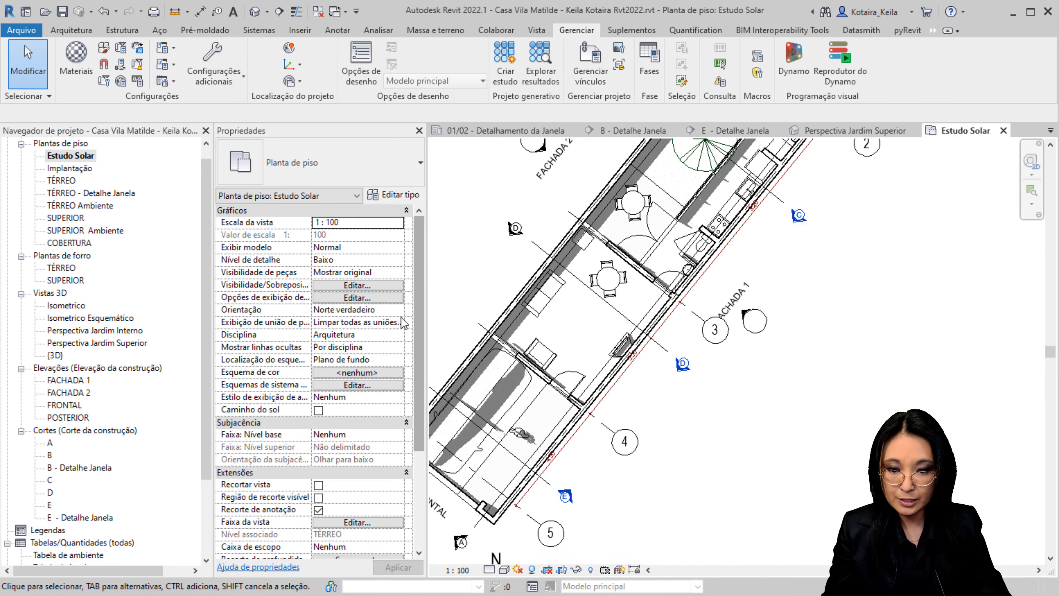
pyautogui.click(398, 311)
pyautogui.click(354, 322)
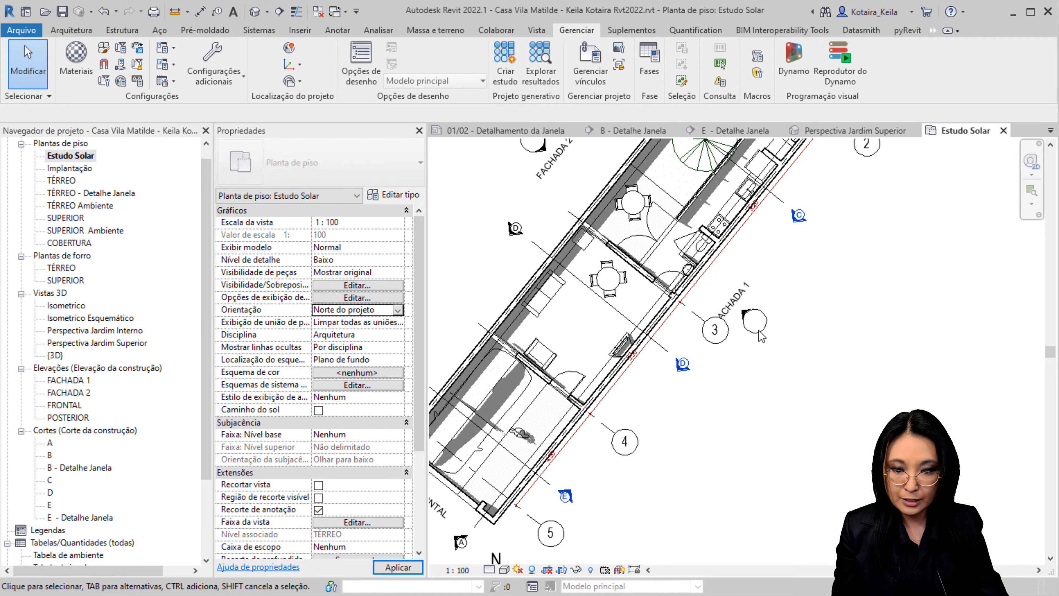
pyautogui.click(398, 309)
pyautogui.click(365, 332)
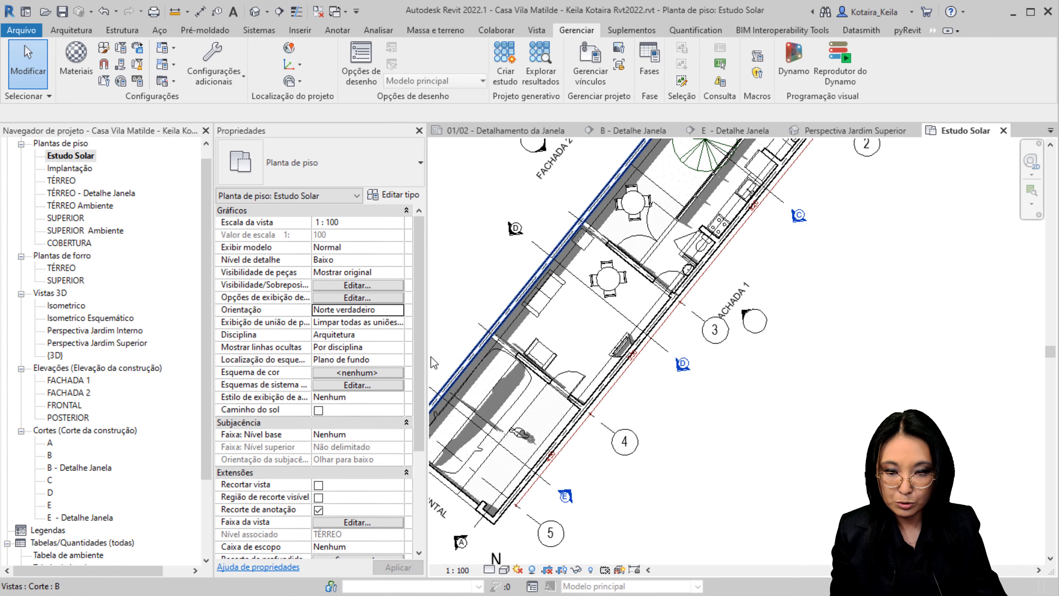
# - Check the north arrow symbol near grid 5 and set the Estudo Solar view orientation to Norte do projeto
pyautogui.scroll(-5, 633, 426)
pyautogui.scroll(3, 589, 504)
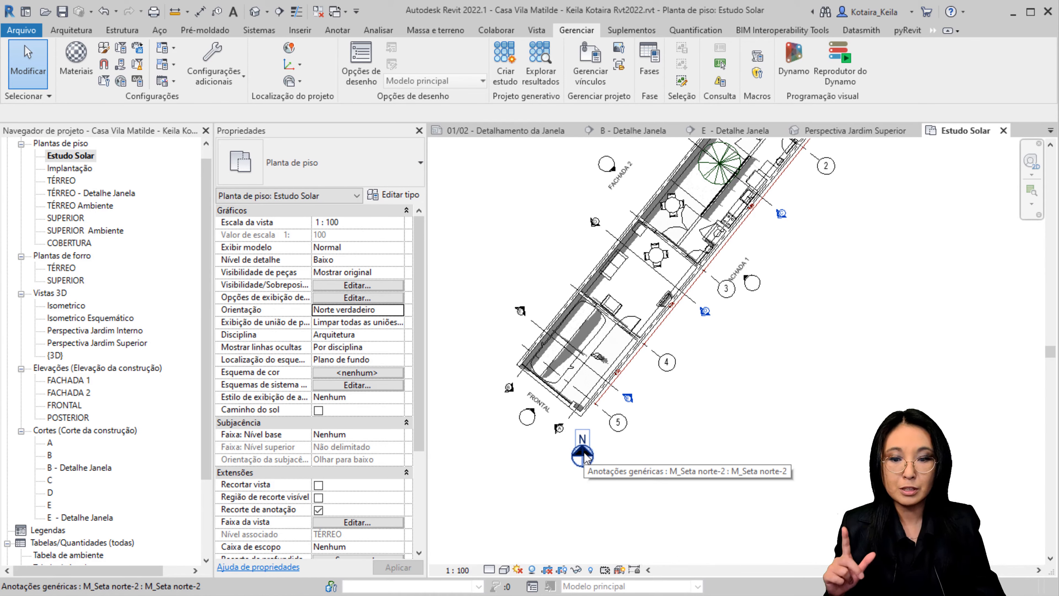
pyautogui.click(397, 310)
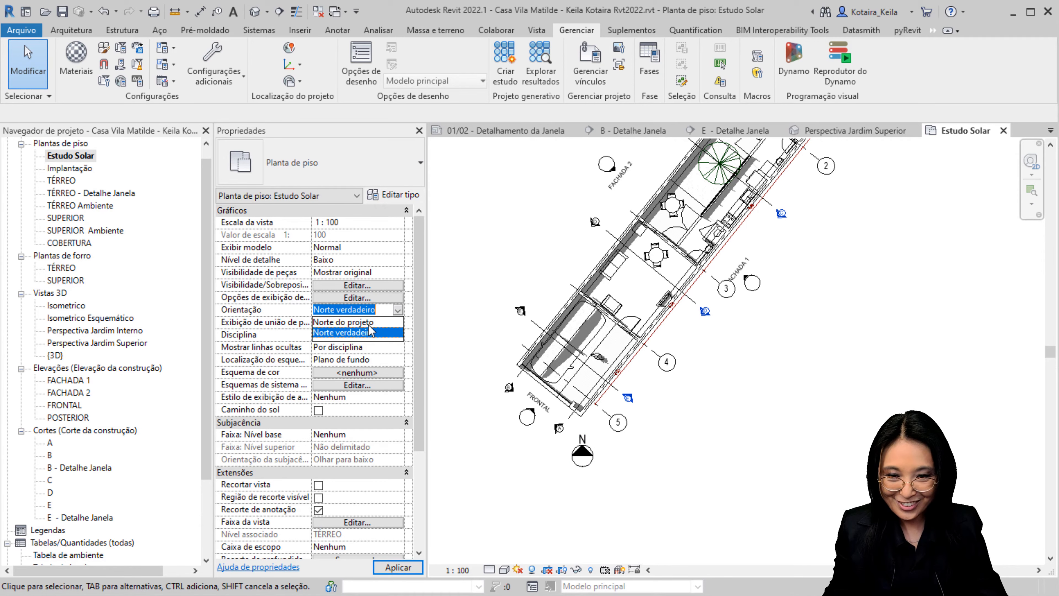
pyautogui.click(354, 321)
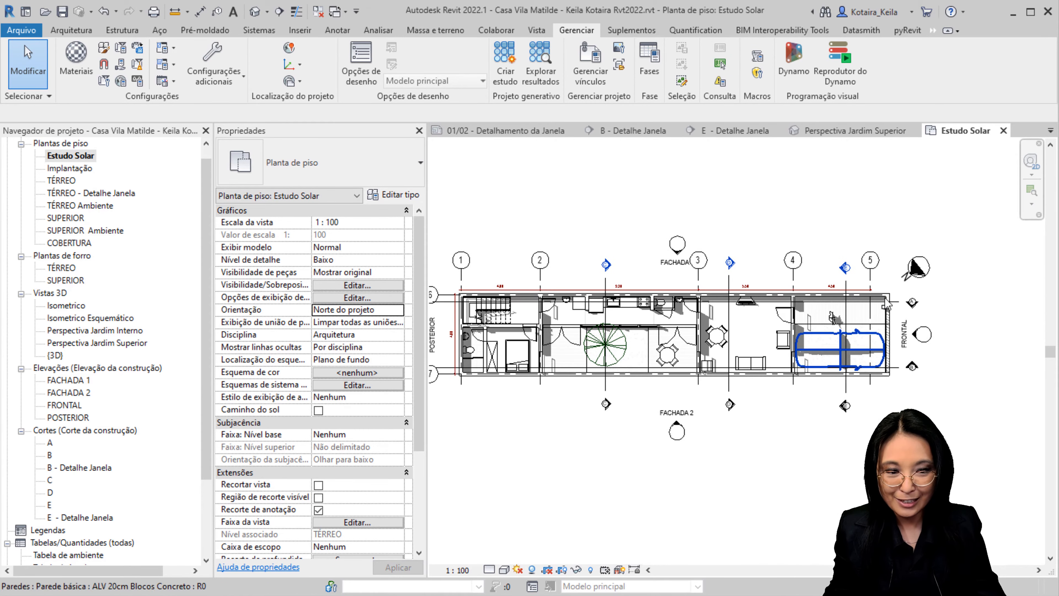
# - Try the Norte verdadeiro orientation for the Estudo Solar view and restore Norte do projeto
pyautogui.click(397, 310)
pyautogui.click(360, 333)
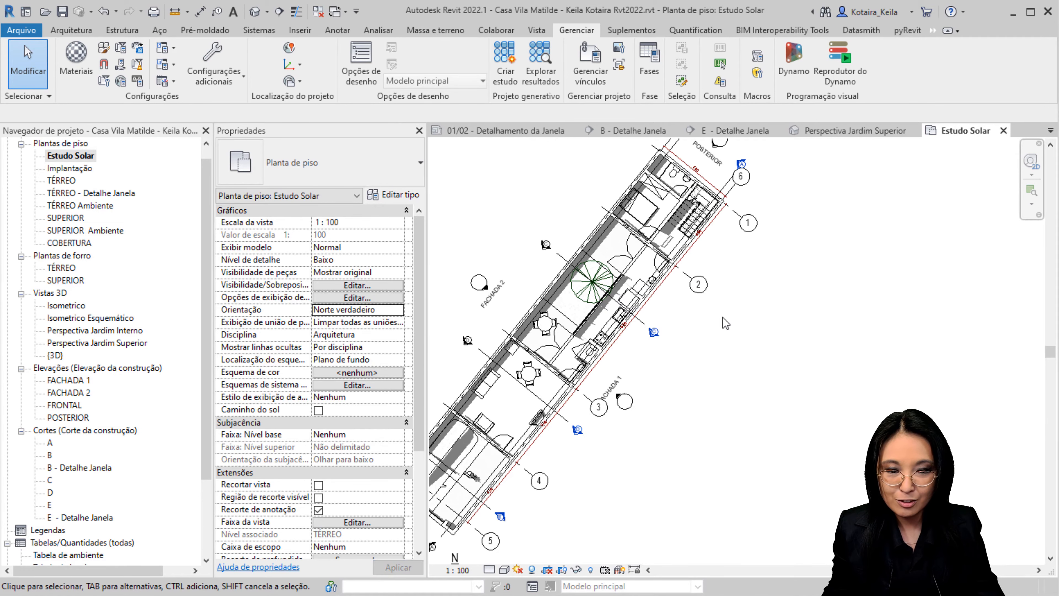
pyautogui.scroll(-2, 783, 370)
pyautogui.moveTo(727, 405)
pyautogui.mouseDown(button='middle')
pyautogui.moveTo(787, 388)
pyautogui.moveTo(728, 397)
pyautogui.mouseUp(button='middle')
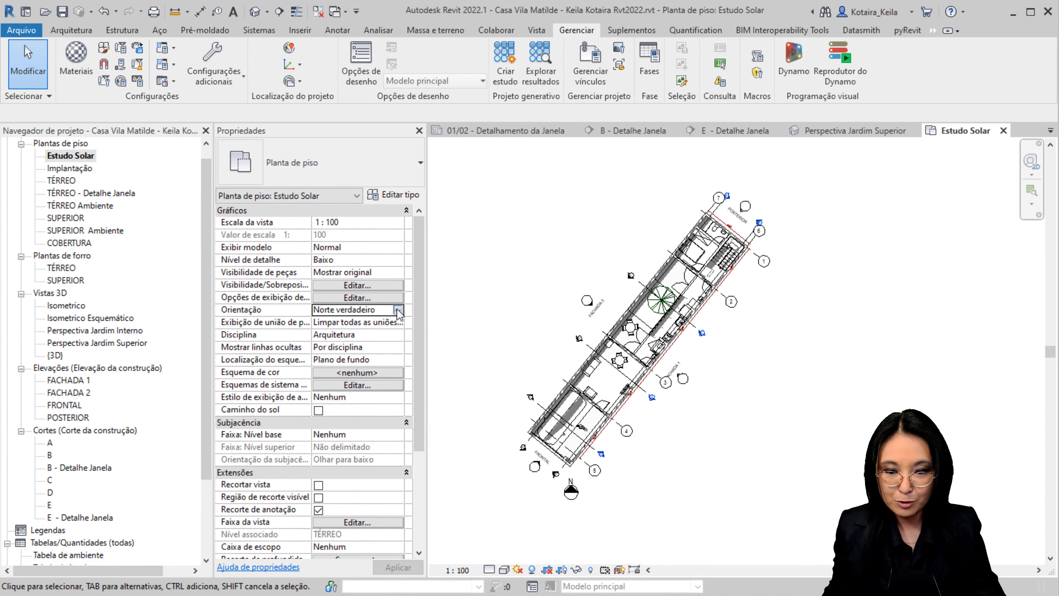
pyautogui.click(398, 309)
pyautogui.click(354, 322)
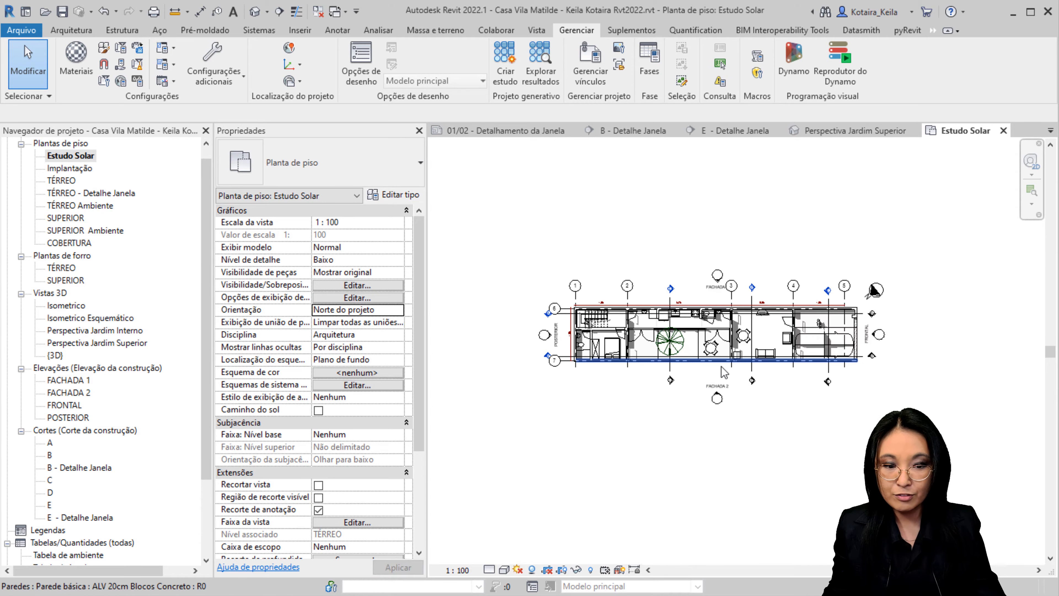
# - Open the TÉRREO floor plan, turn off its view crop and try the Norte verdadeiro orientation
pyautogui.doubleClick(61, 181)
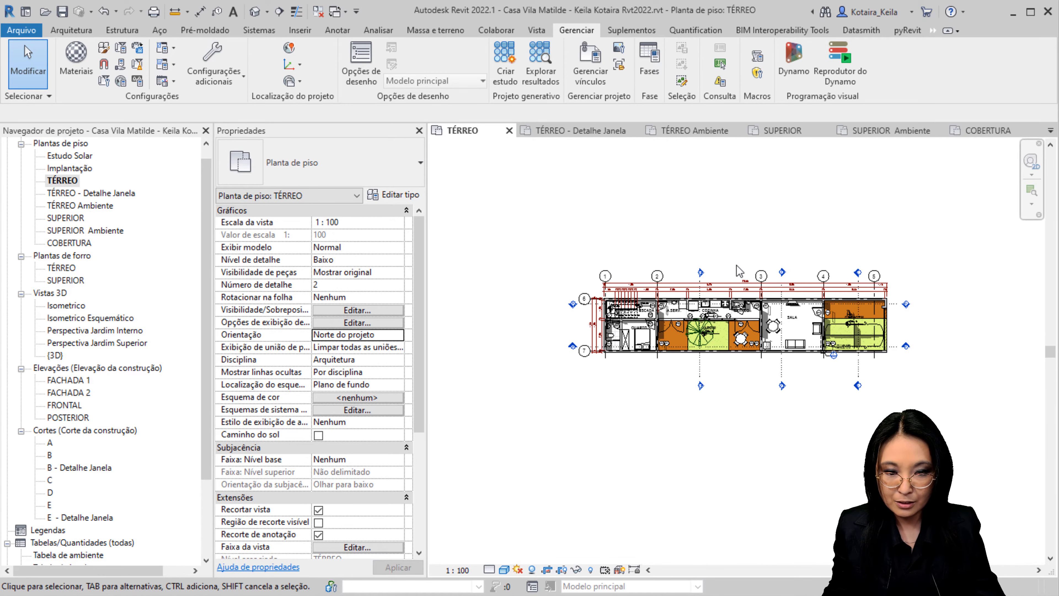
pyautogui.click(547, 570)
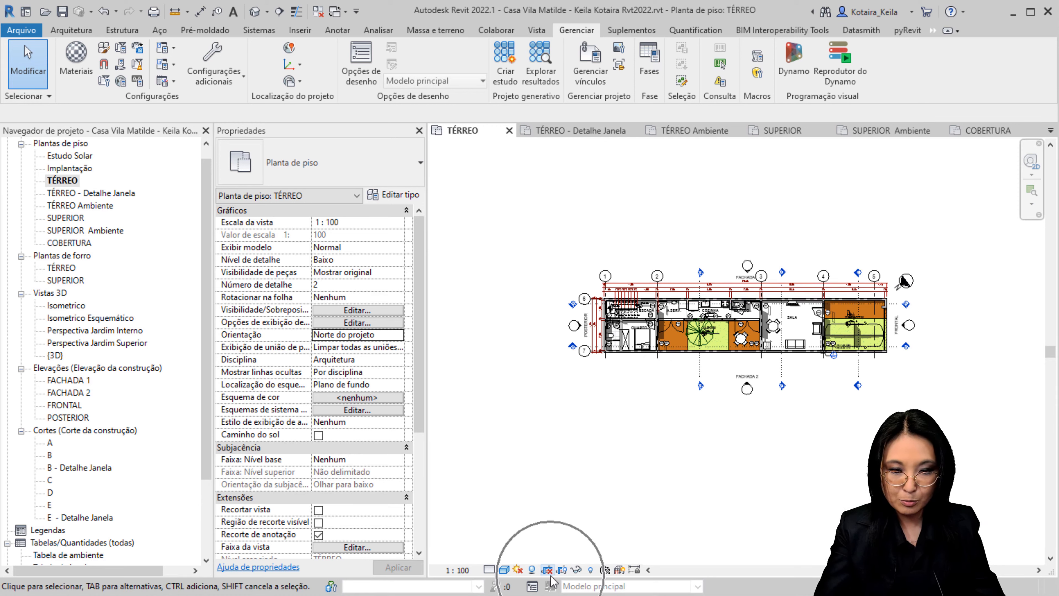
pyautogui.click(388, 338)
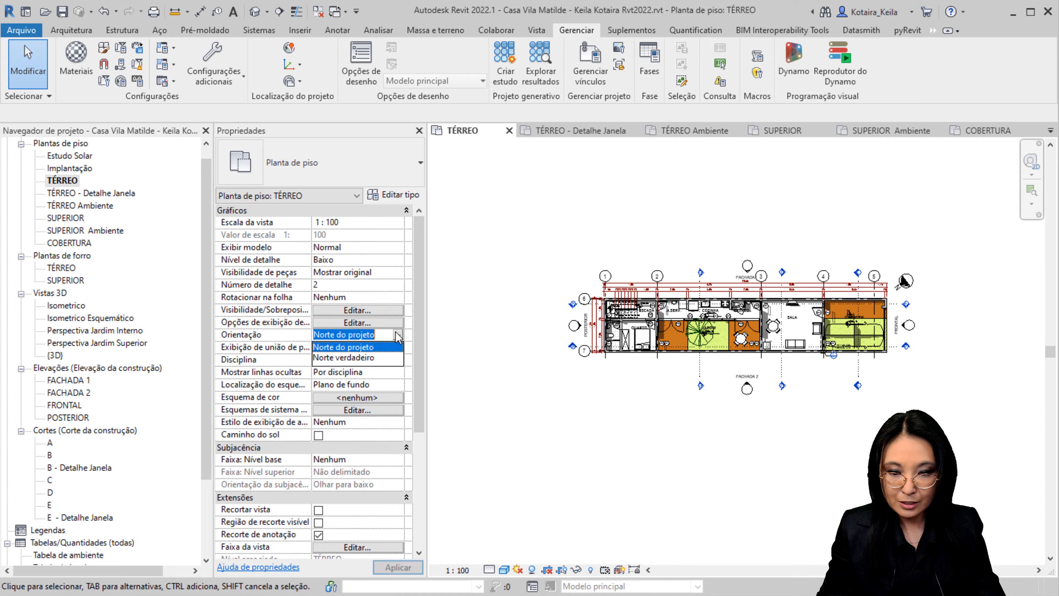
pyautogui.click(373, 360)
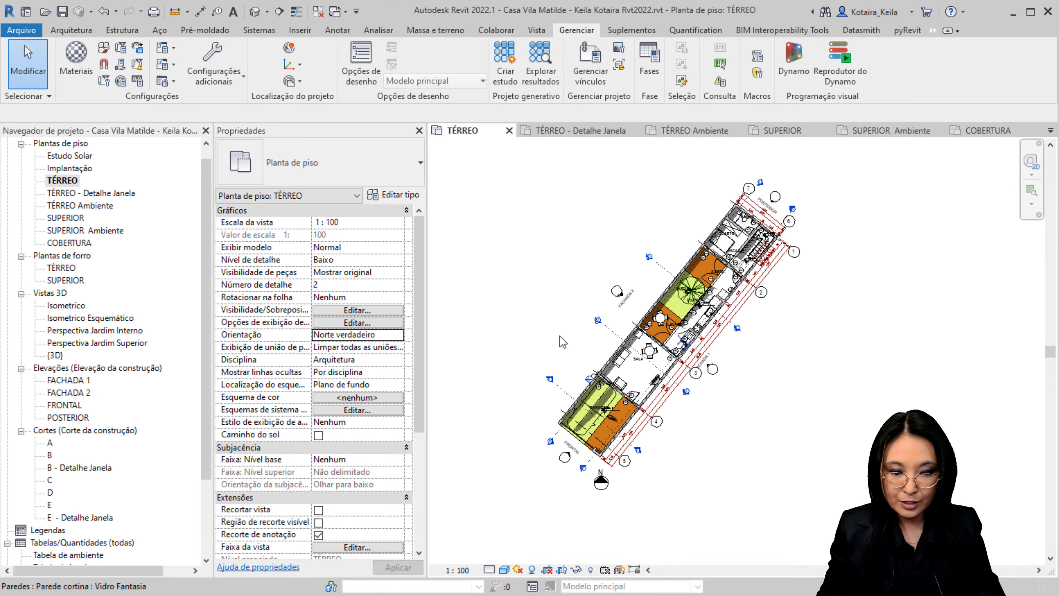
# - Restore the TÉRREO plan's Norte do projeto orientation and view crop, and return to the Estudo Solar plan
pyautogui.click(398, 335)
pyautogui.click(369, 347)
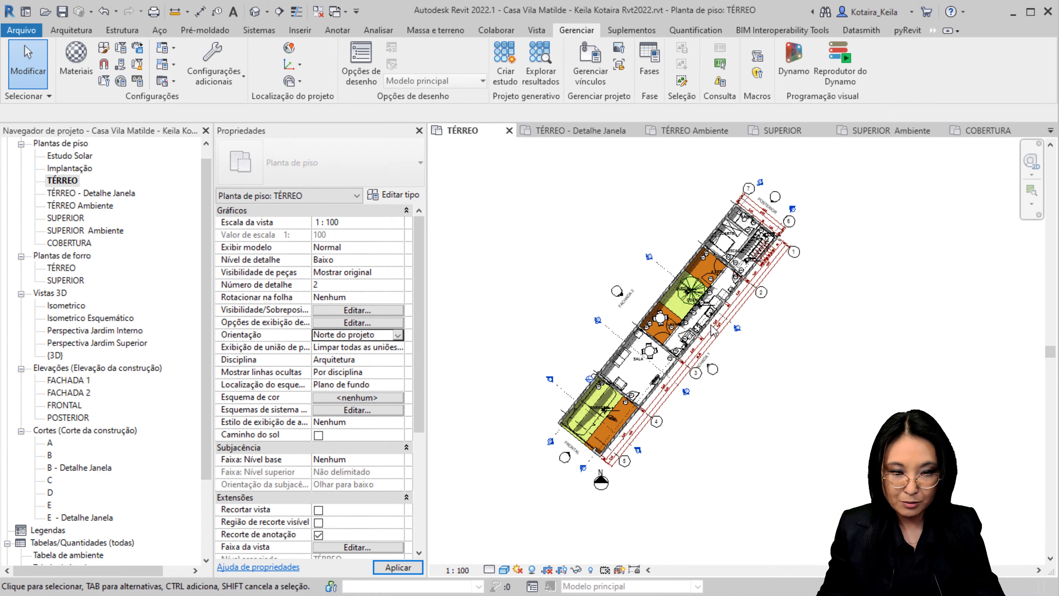
pyautogui.click(548, 570)
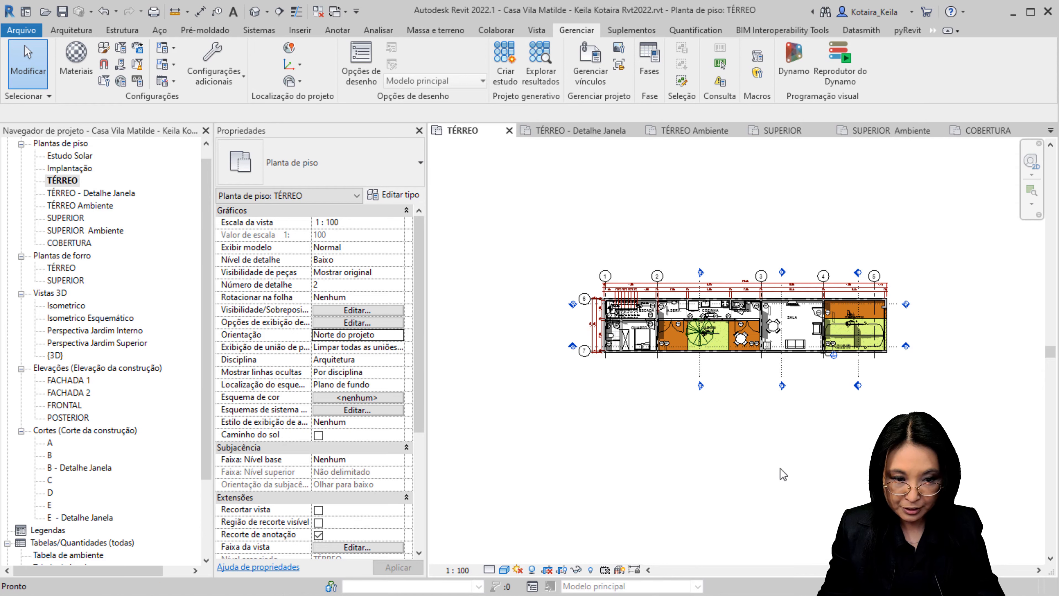
pyautogui.click(509, 130)
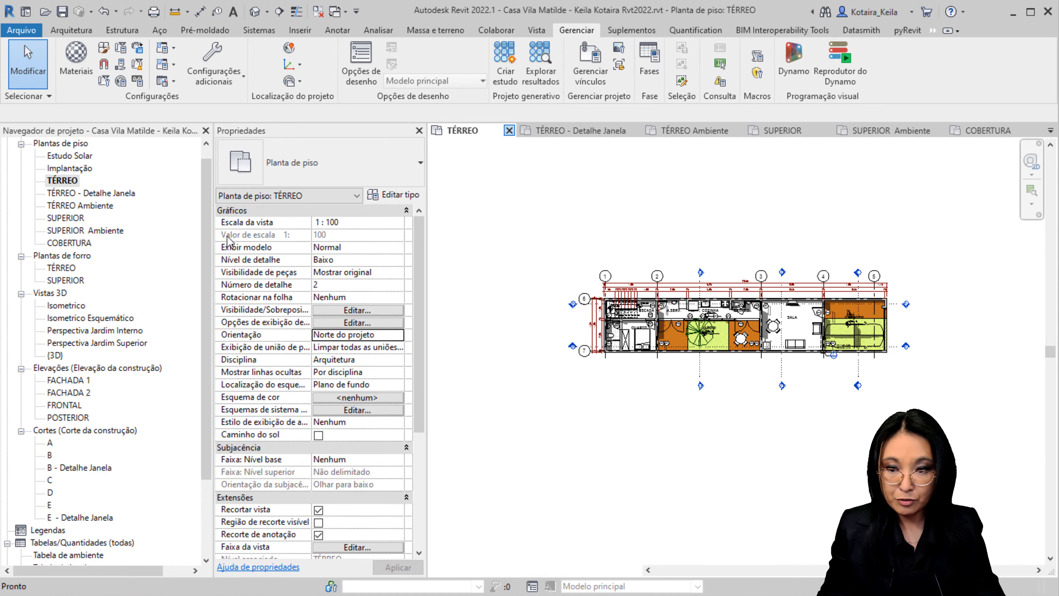
pyautogui.doubleClick(57, 156)
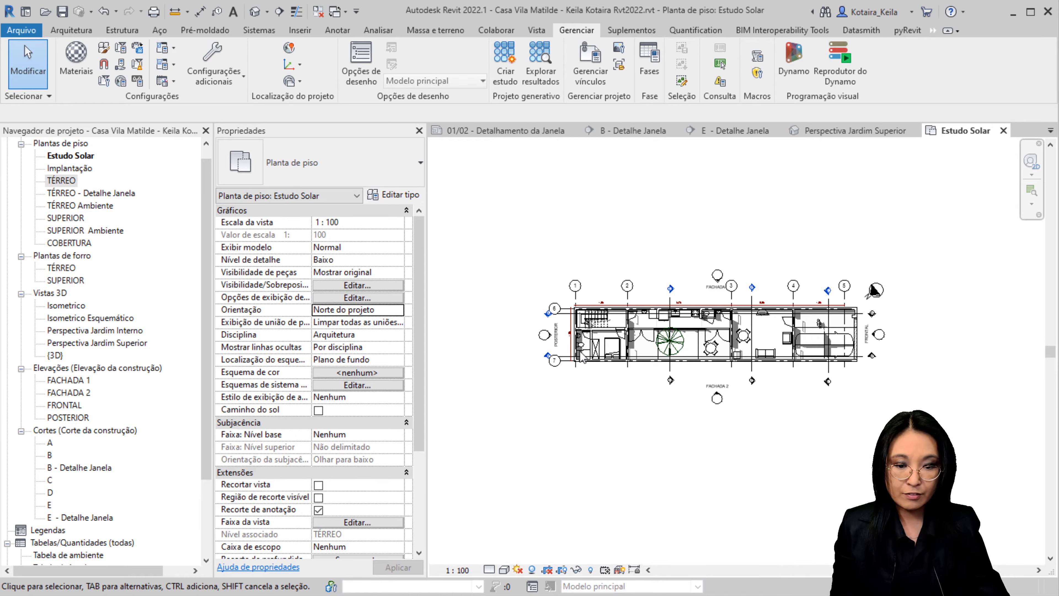
# - Turn the shadows off and back on in the Estudo Solar plan around grids 1 and 2
pyautogui.scroll(5, 584, 350)
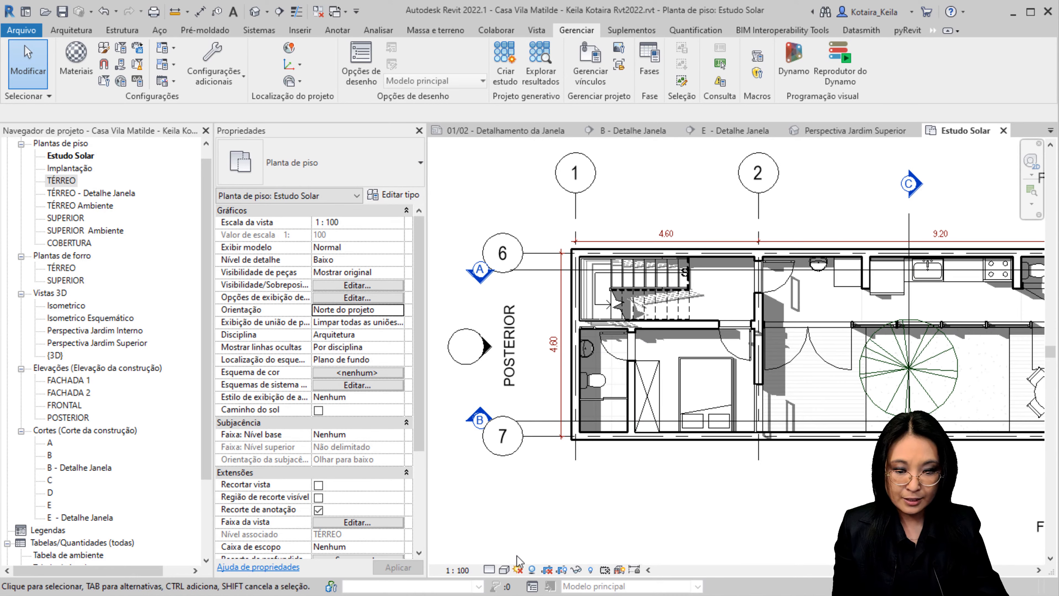
pyautogui.click(532, 570)
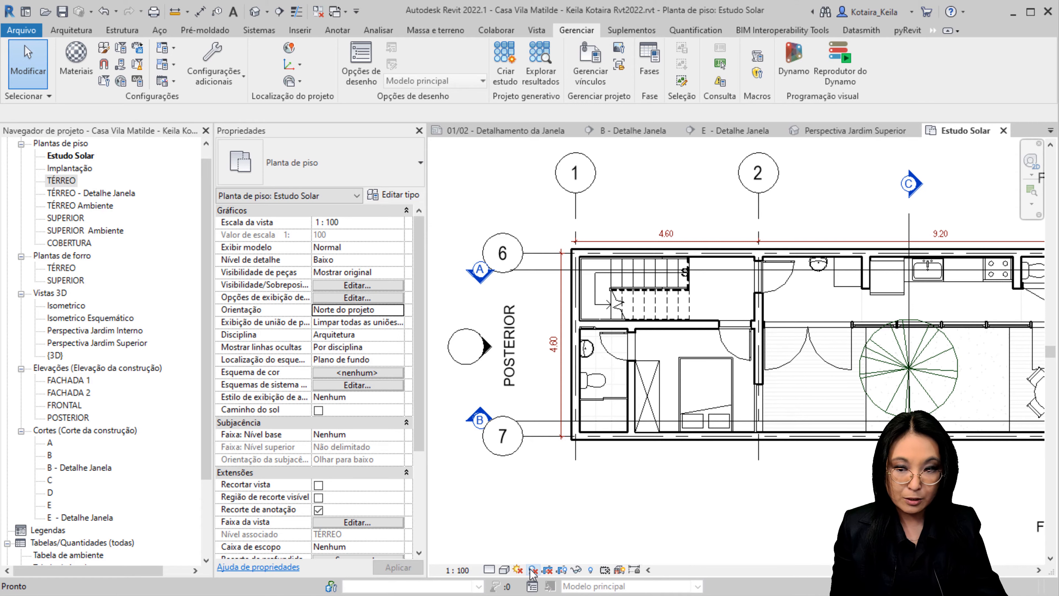
pyautogui.click(532, 570)
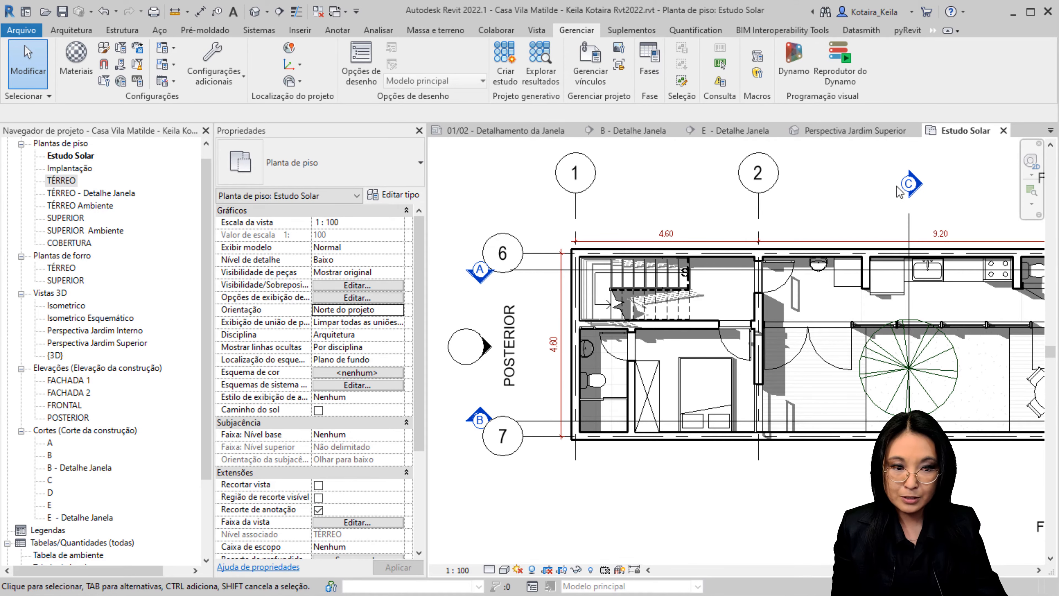
pyautogui.moveTo(840, 307)
pyautogui.mouseDown(button='middle')
pyautogui.moveTo(891, 258)
pyautogui.moveTo(844, 307)
pyautogui.mouseUp(button='middle')
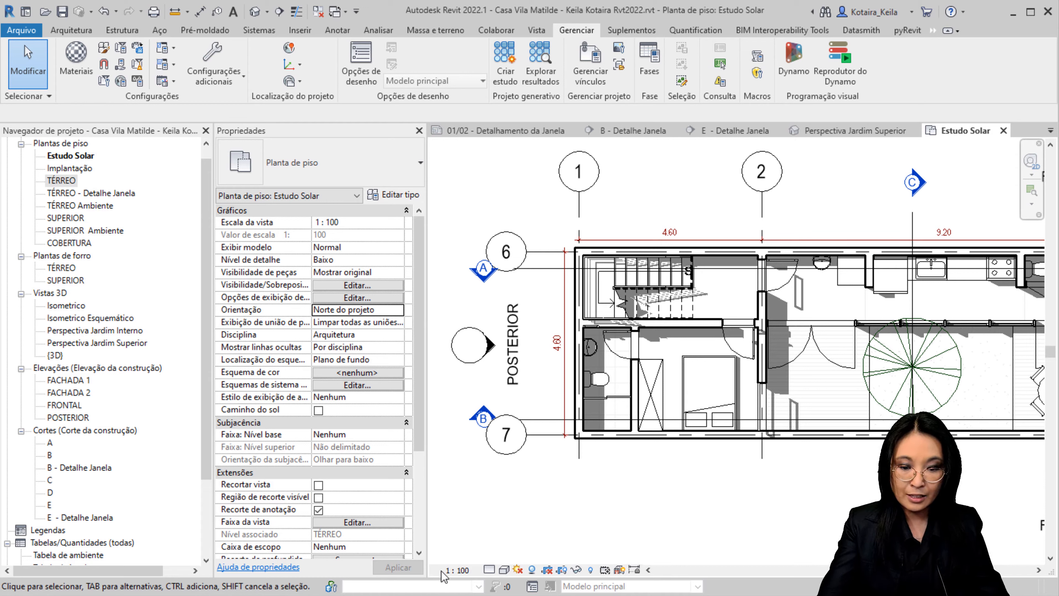
pyautogui.click(454, 570)
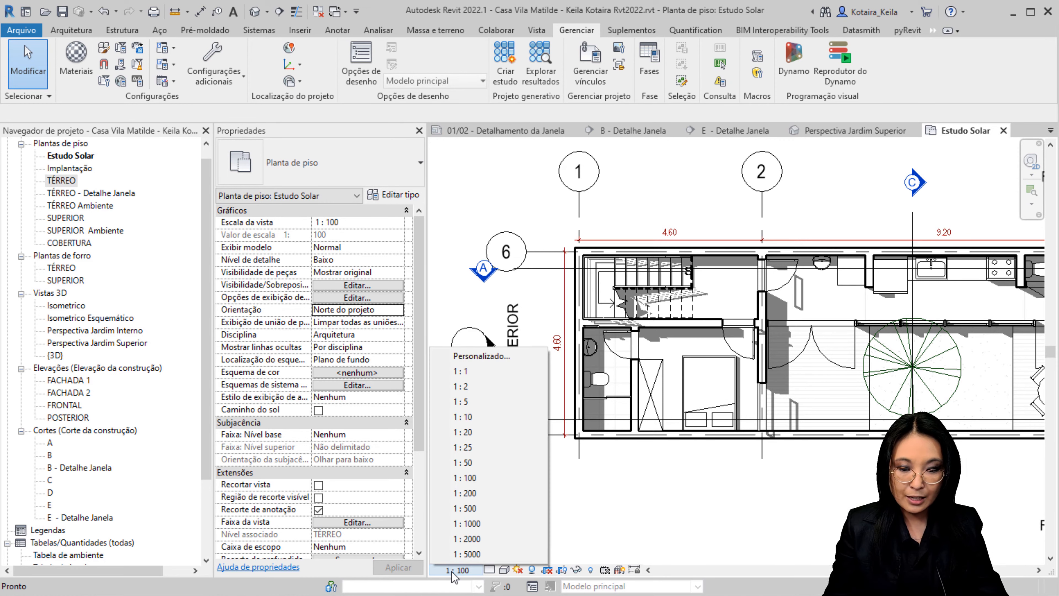
pyautogui.click(490, 570)
pyautogui.click(489, 569)
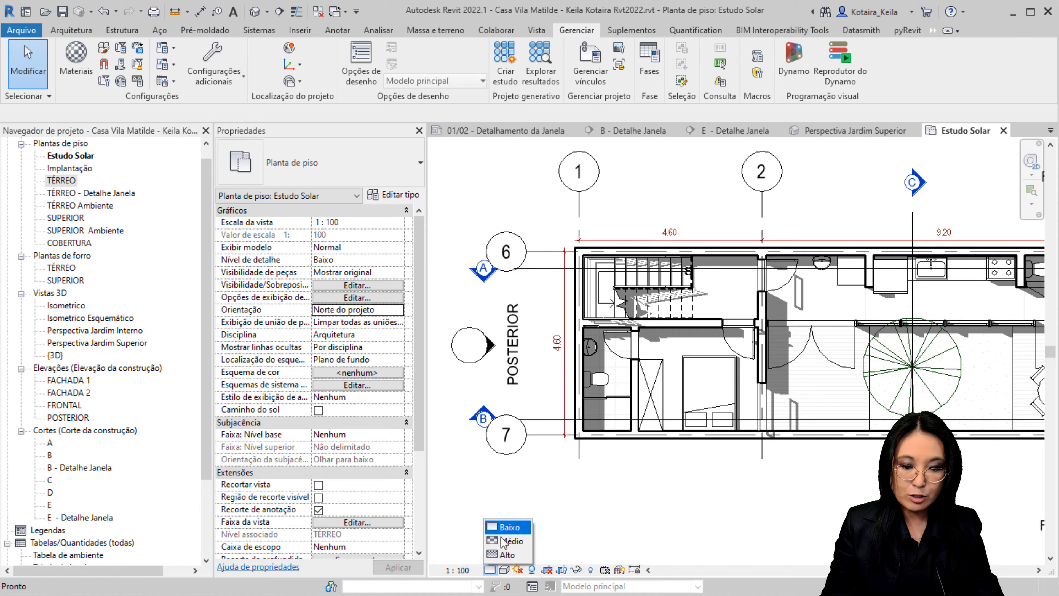
pyautogui.click(505, 570)
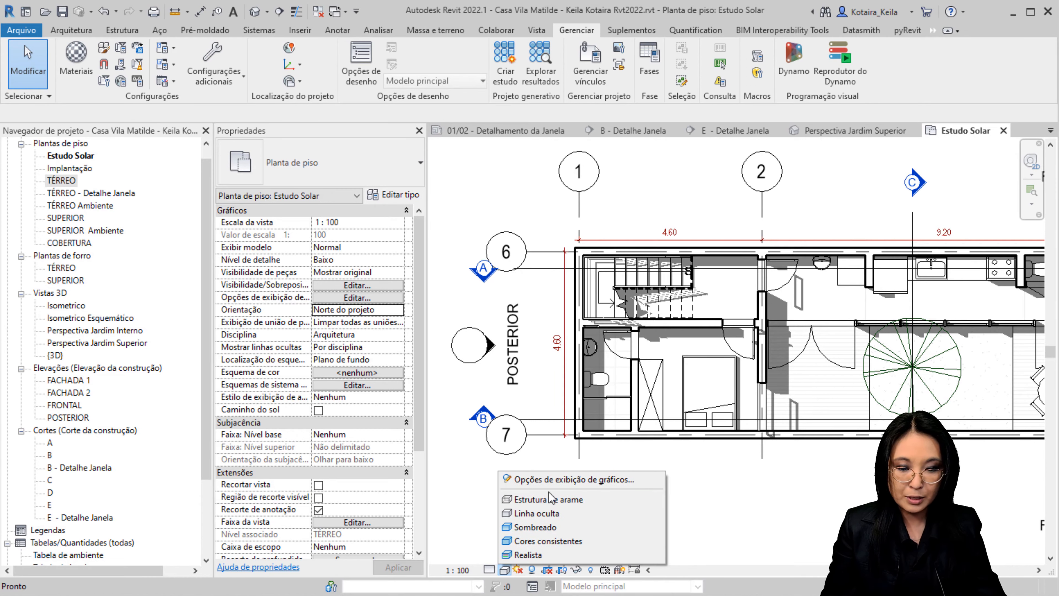
pyautogui.click(766, 503)
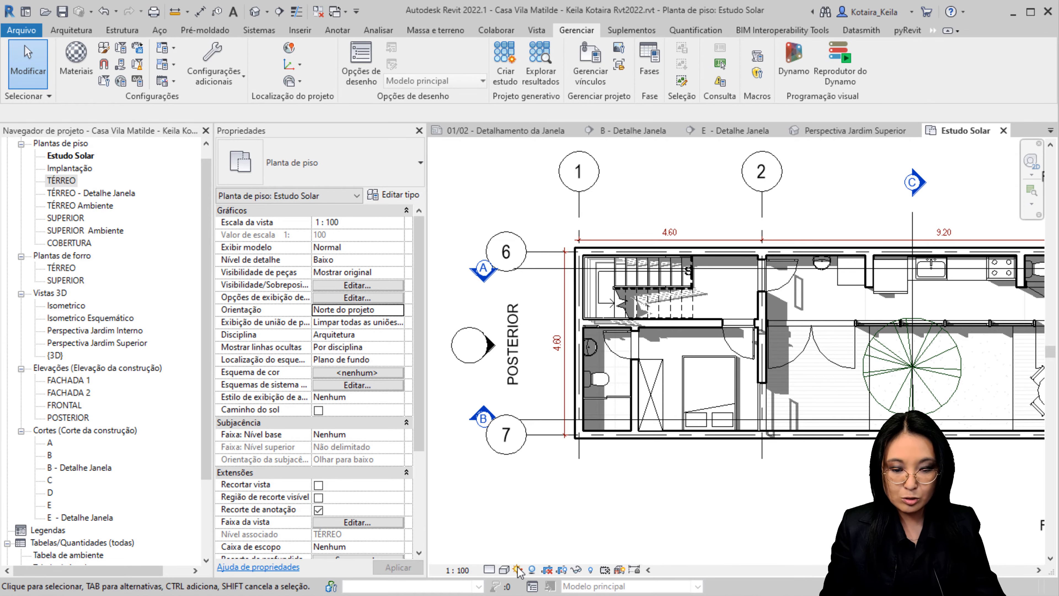
# - Compare the Estudo Solar plan once more without shadows, and leave the shadows switched on
pyautogui.click(533, 570)
pyautogui.click(533, 570)
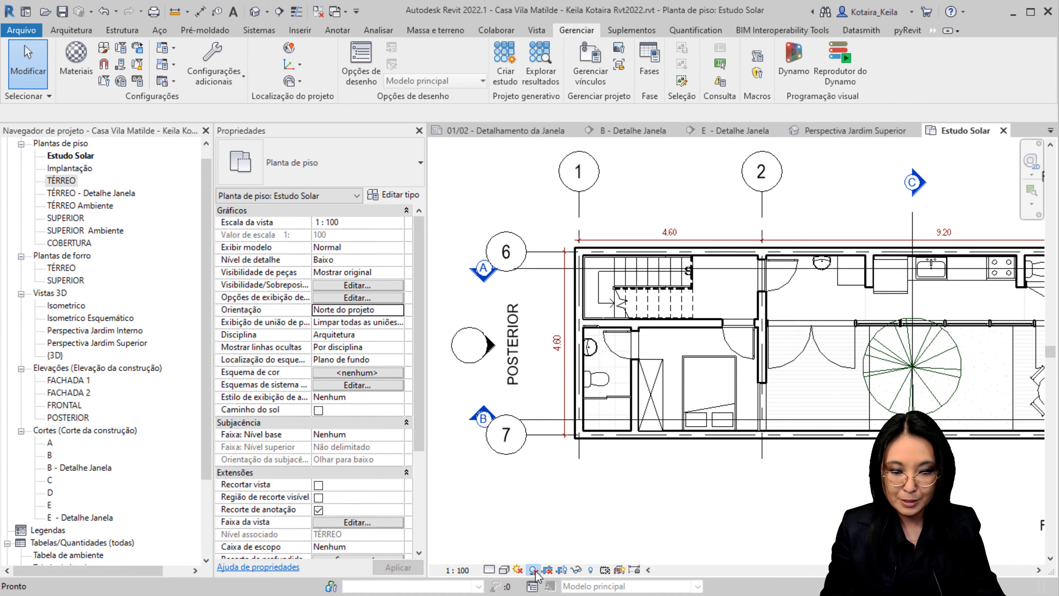
pyautogui.click(533, 570)
pyautogui.click(533, 570)
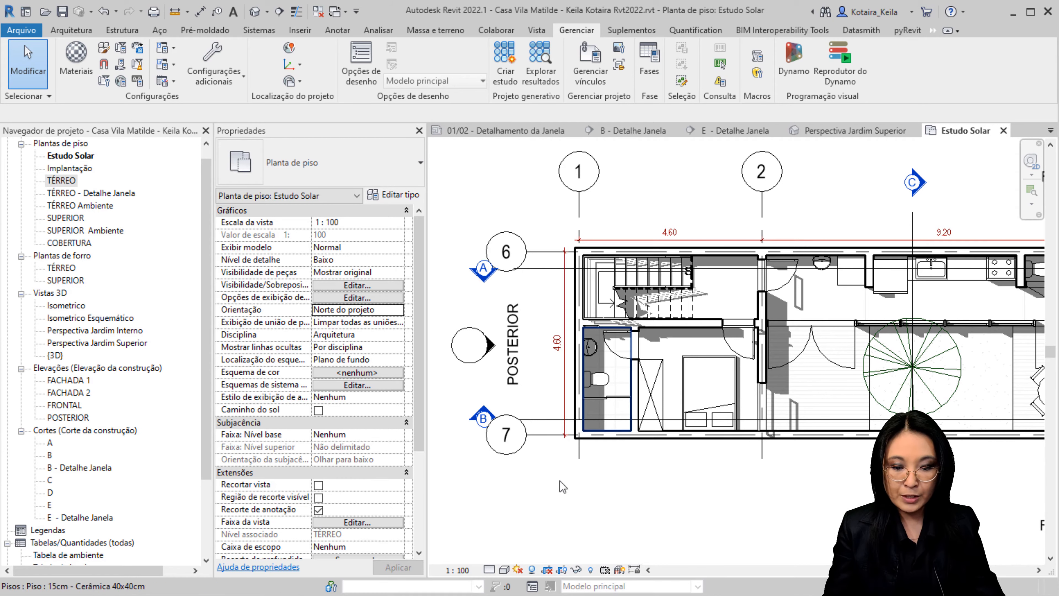
# - Open the sun settings for Estudo Solar and inspect the azimuth and altitude of the Iluminação study type
pyautogui.click(518, 570)
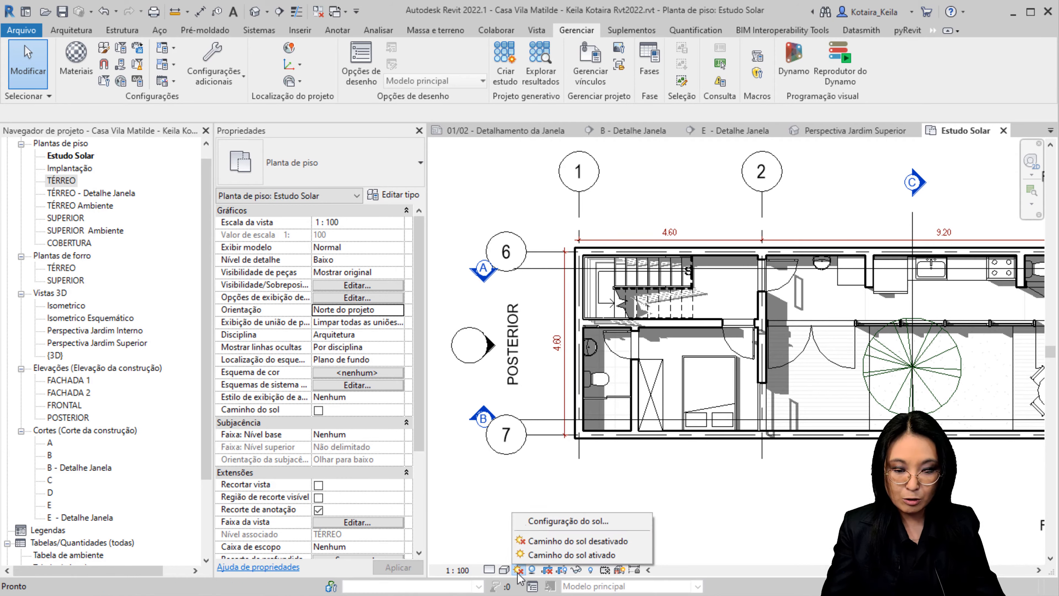
pyautogui.click(571, 523)
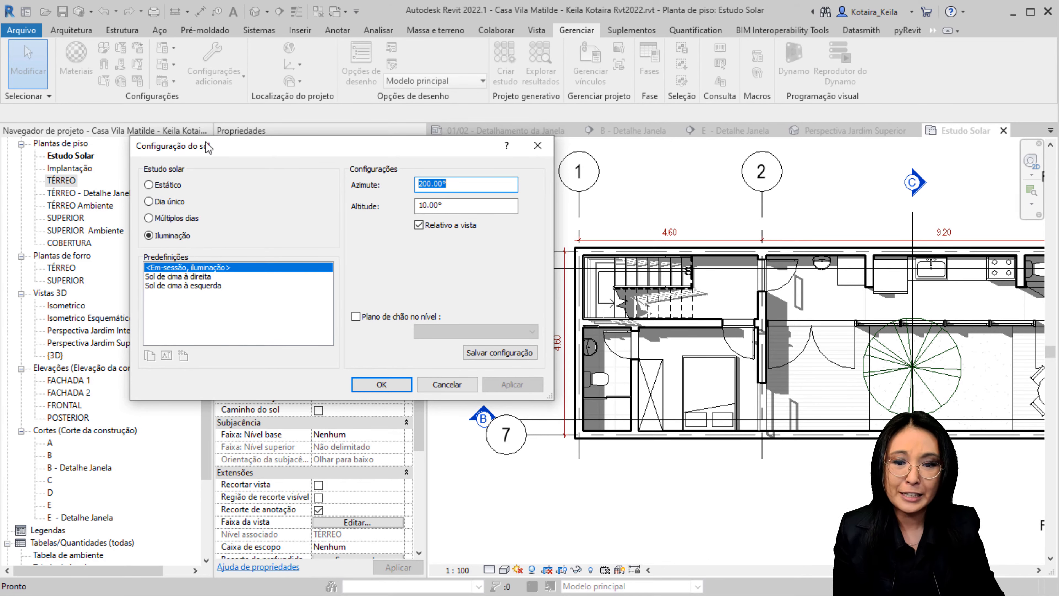
pyautogui.press('Tab')
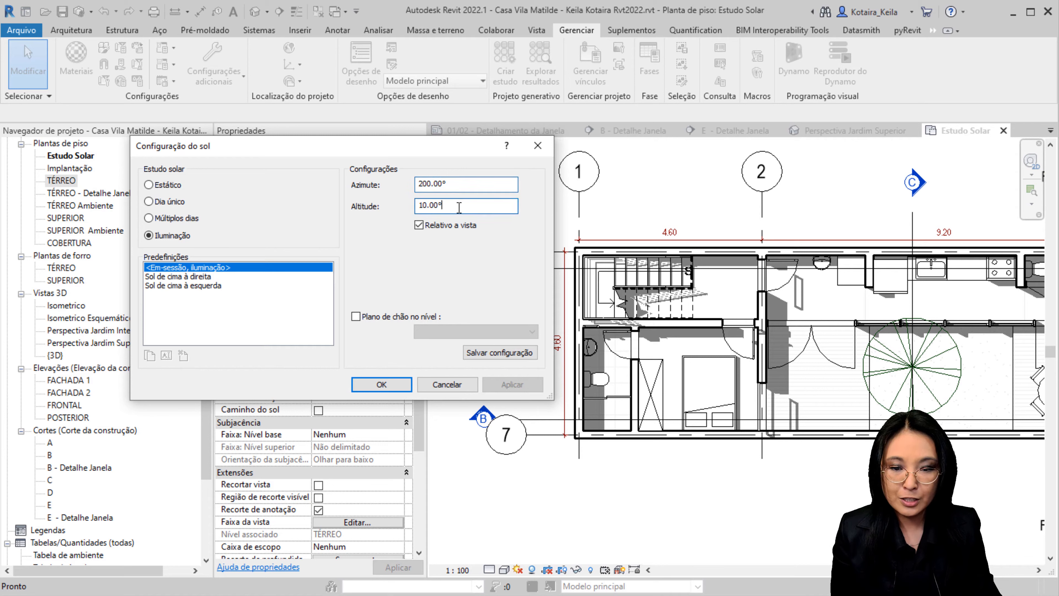
pyautogui.moveTo(482, 184); pyautogui.dragTo(357, 183)
pyautogui.click(477, 205)
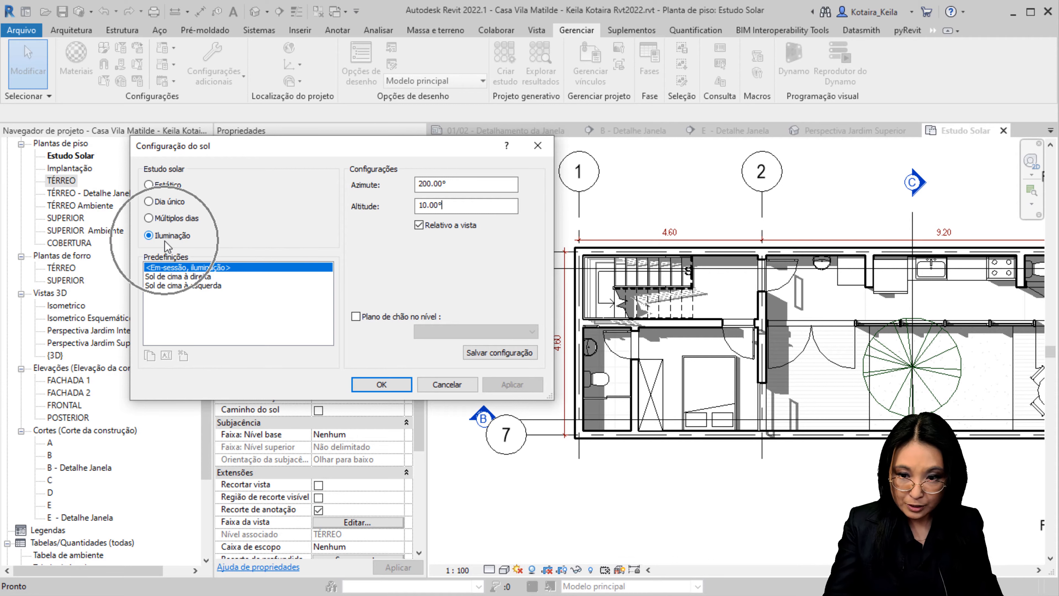
# - Change the solar study type to Estático and check its project location settings without changing them
pyautogui.click(149, 186)
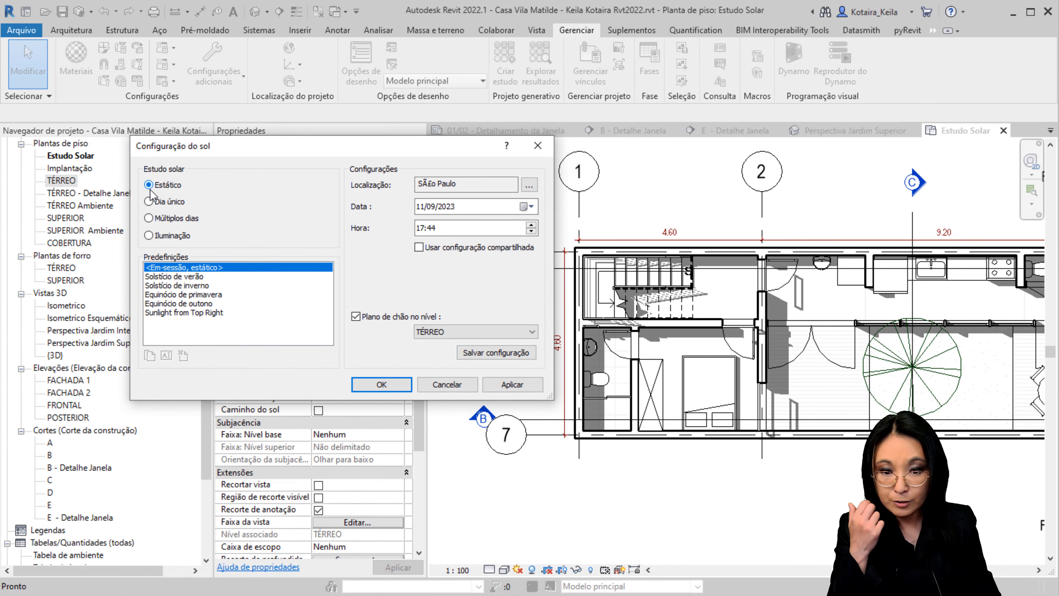
pyautogui.click(529, 185)
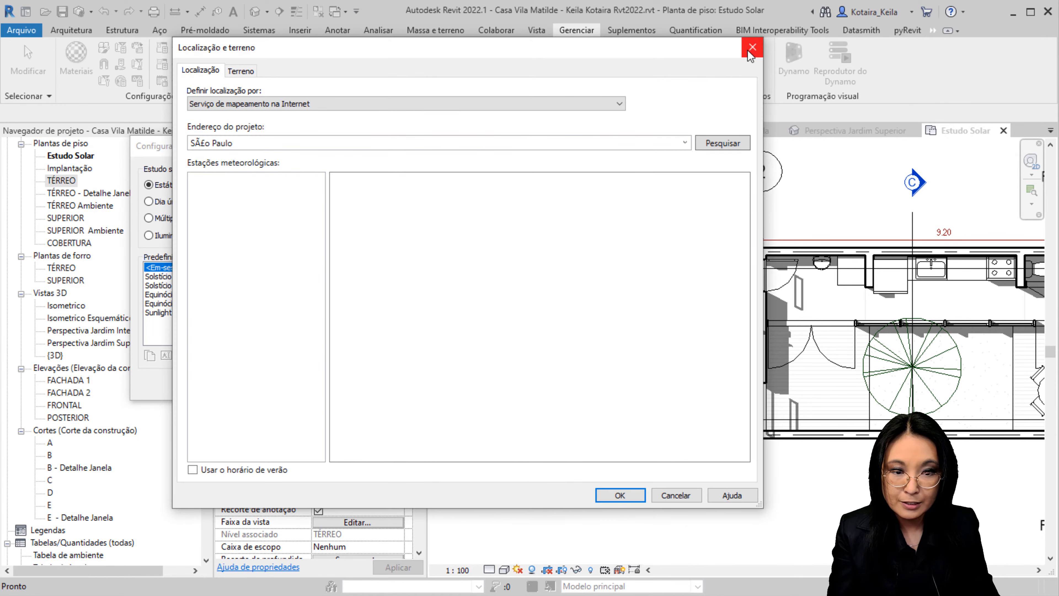
pyautogui.click(754, 44)
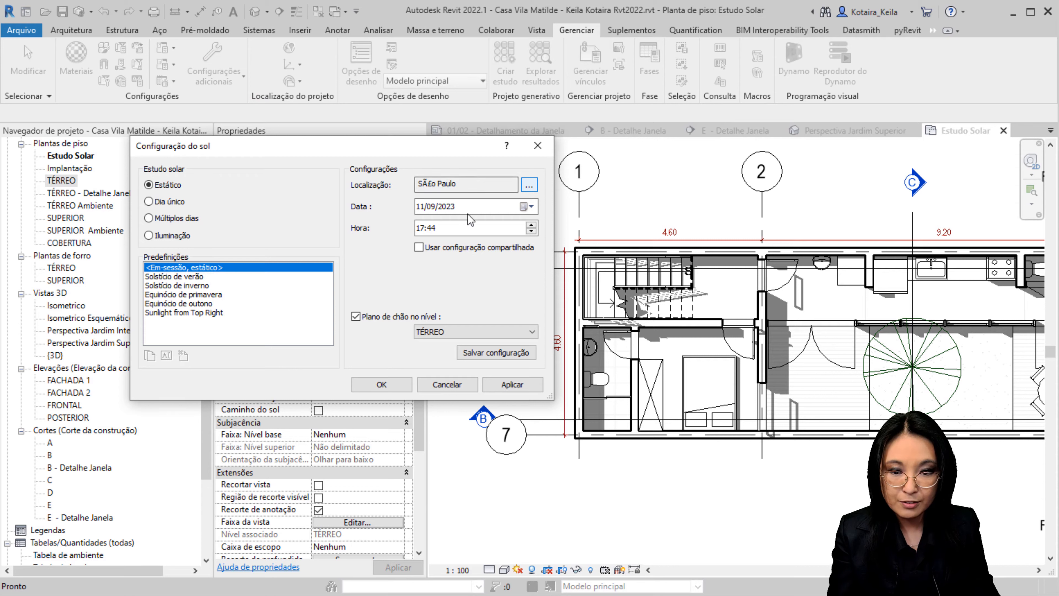
# - Set the static solar study's time to 15:00 and apply it to the plan's shadows
pyautogui.click(476, 208)
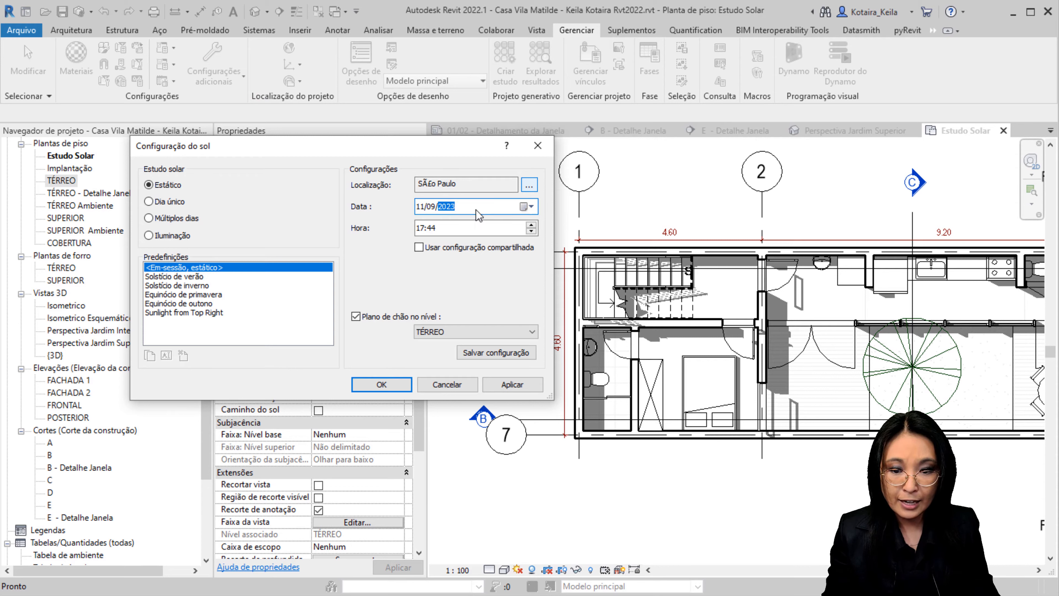
pyautogui.click(431, 228)
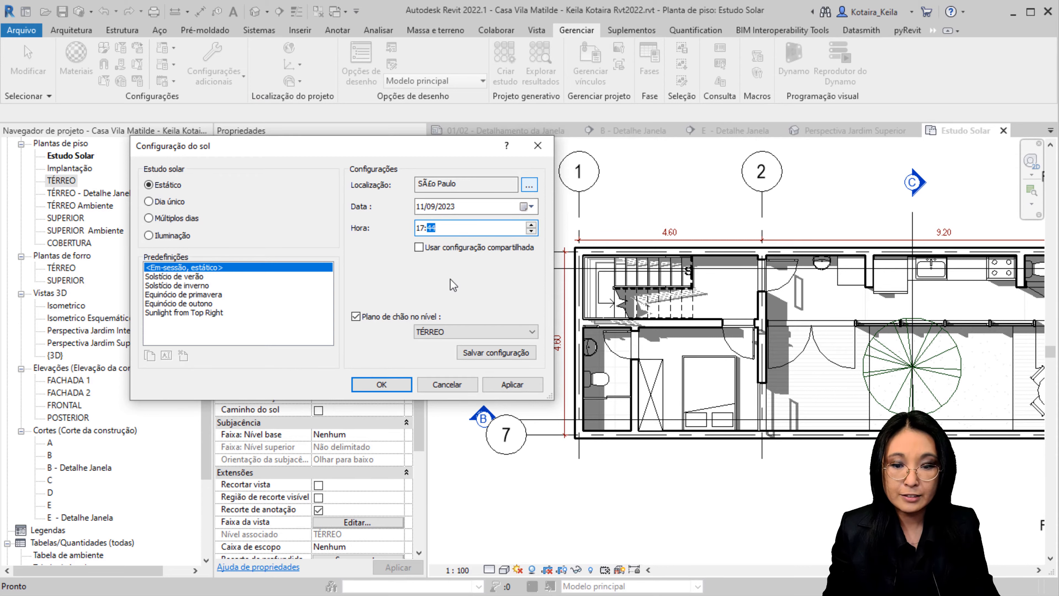
pyautogui.click(419, 229)
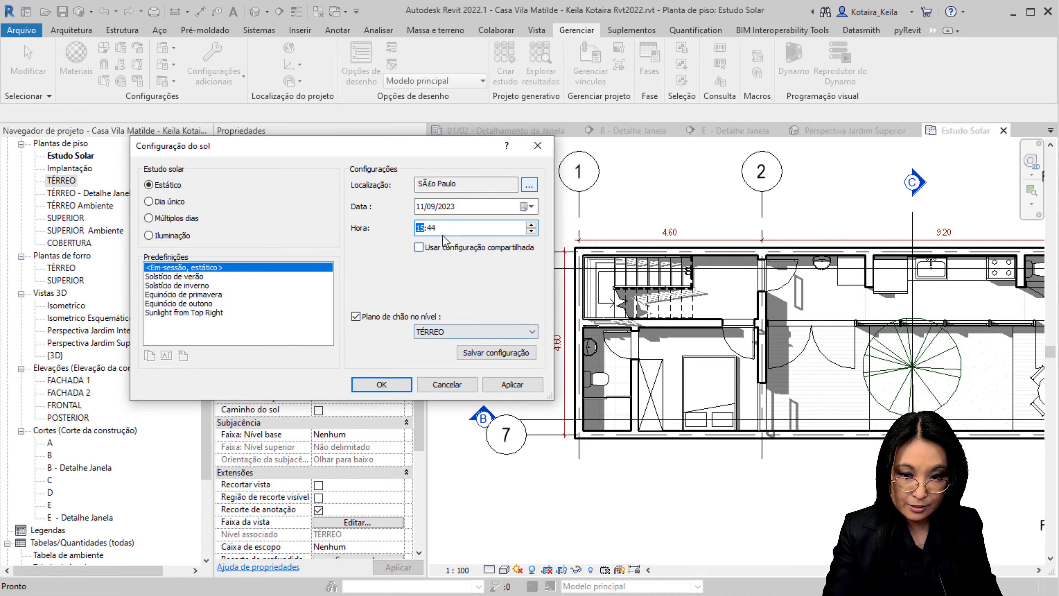
pyautogui.write('1500')
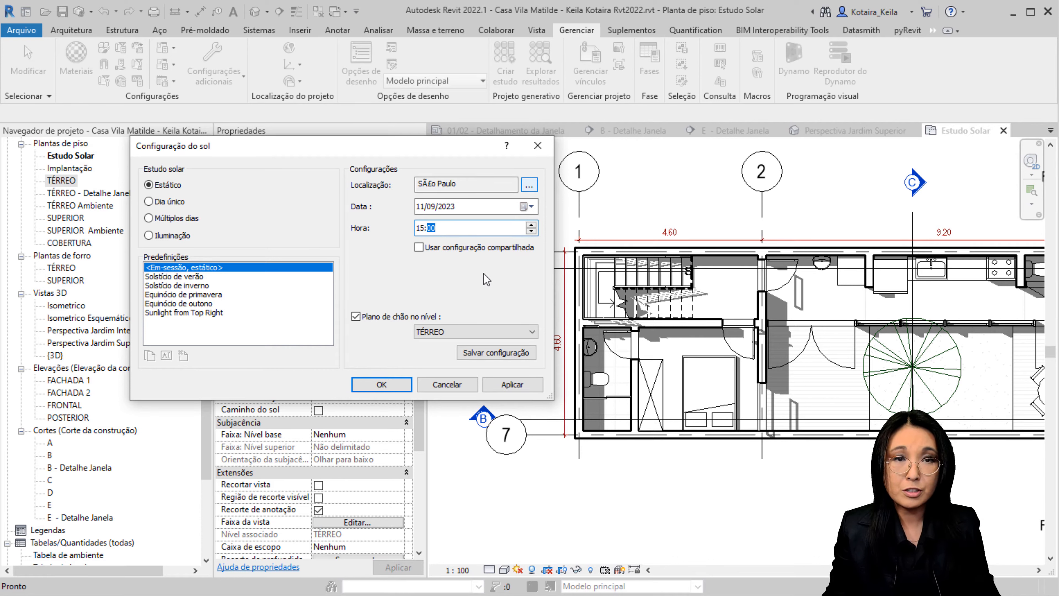
pyautogui.click(507, 388)
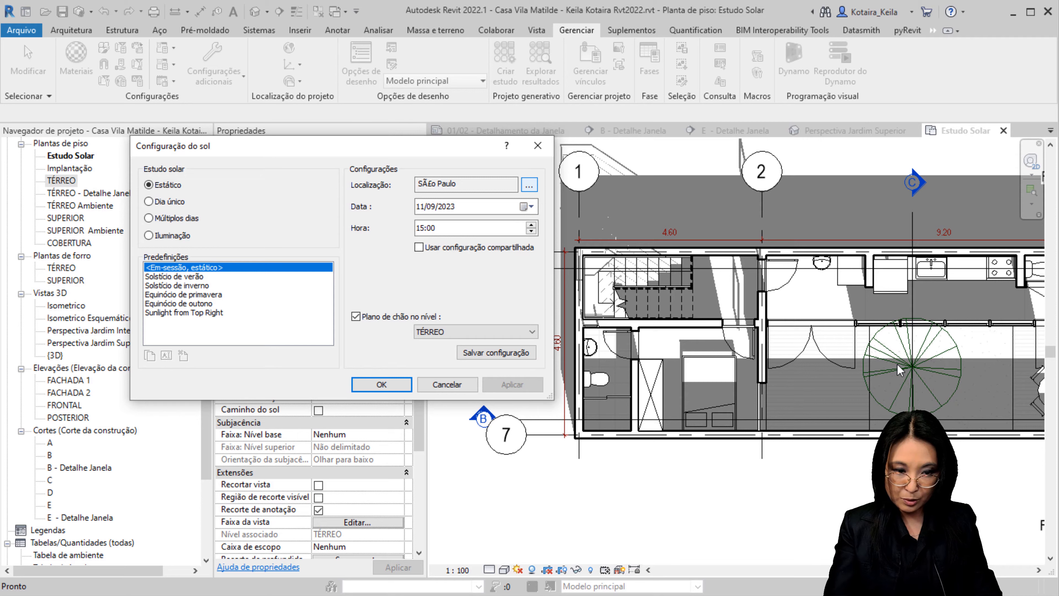
# - Set the static solar study's time to 10:00 and apply it
pyautogui.click(420, 233)
pyautogui.write('10')
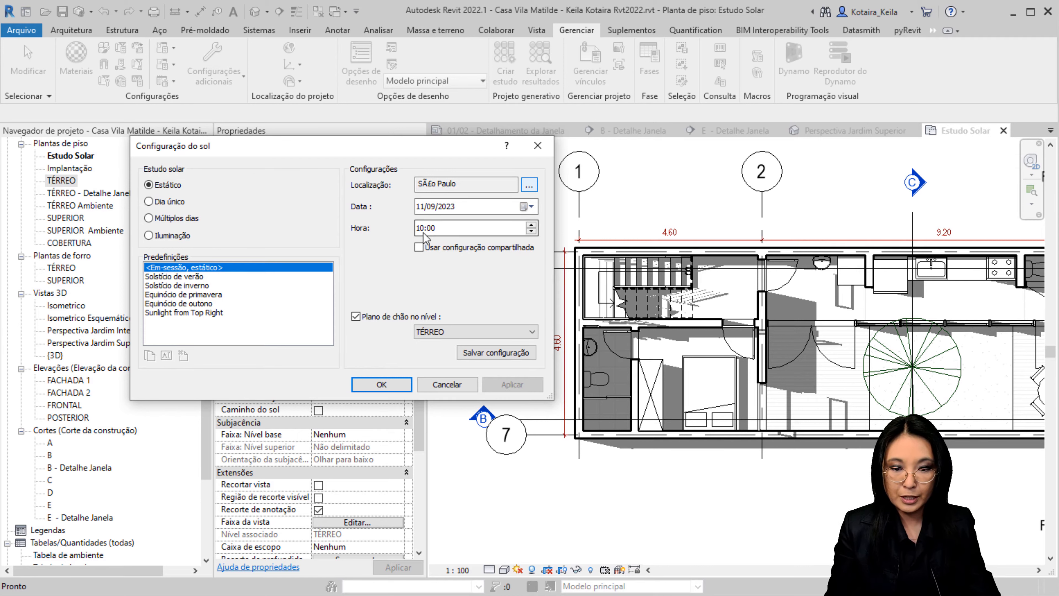
pyautogui.click(431, 229)
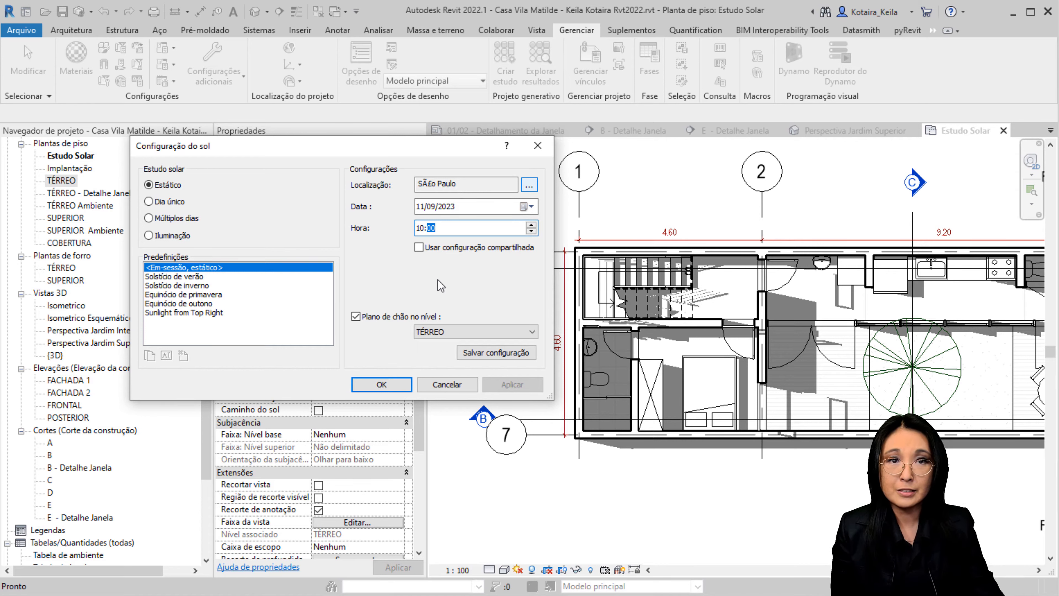
# - Compare the Dia único and Múltiplos dias solar study settings, return to Estático and confirm the sun settings
pyautogui.click(175, 202)
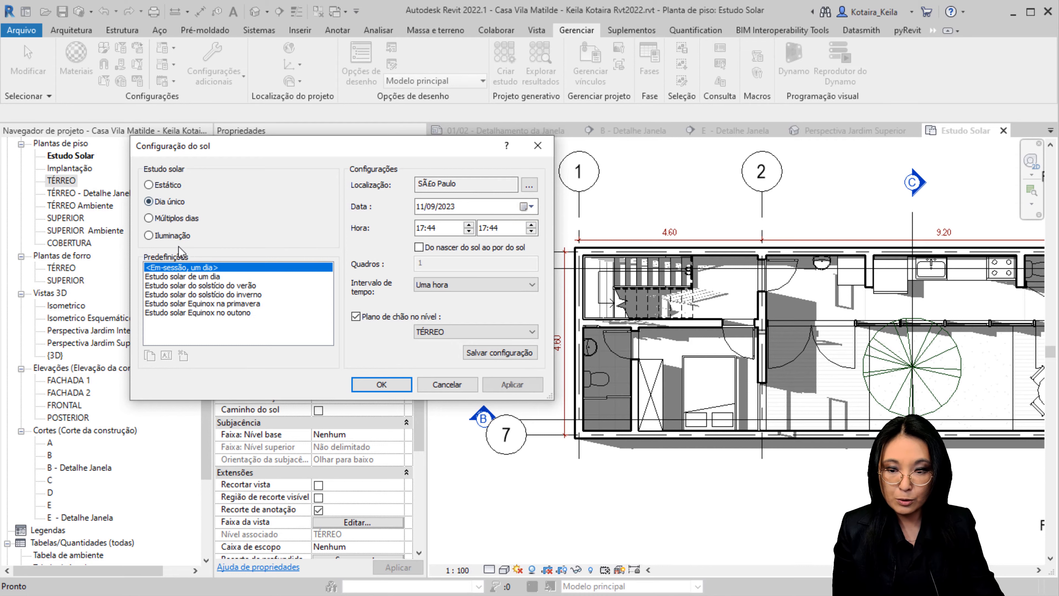
pyautogui.click(178, 219)
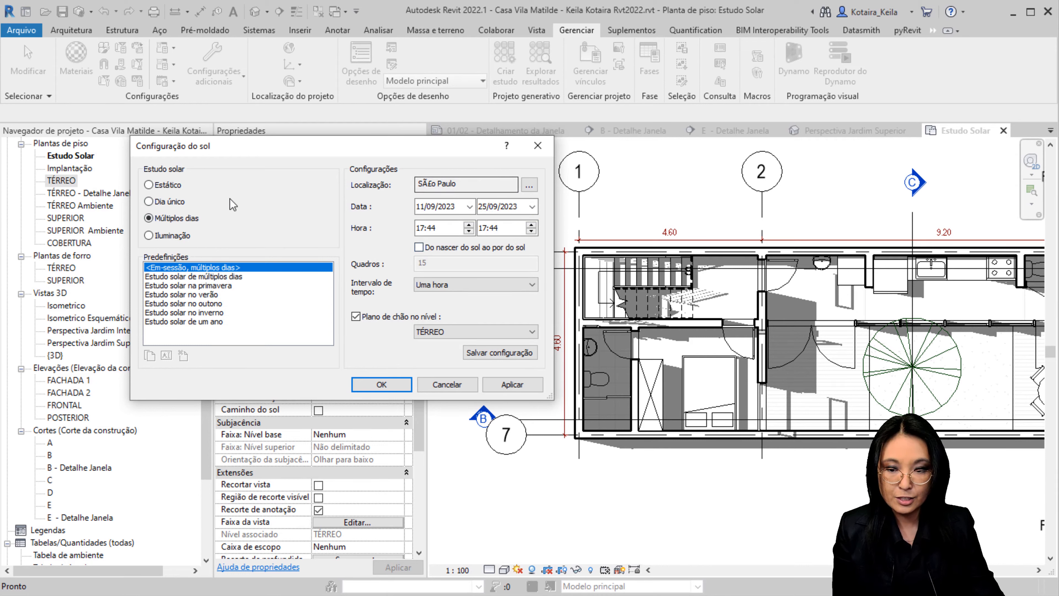
pyautogui.click(176, 203)
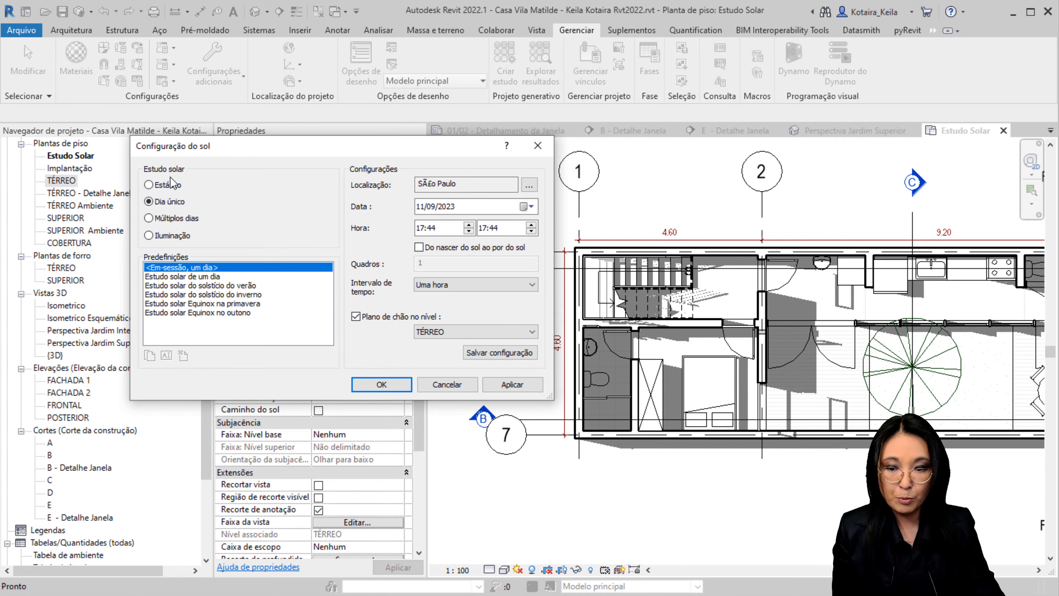
pyautogui.click(168, 188)
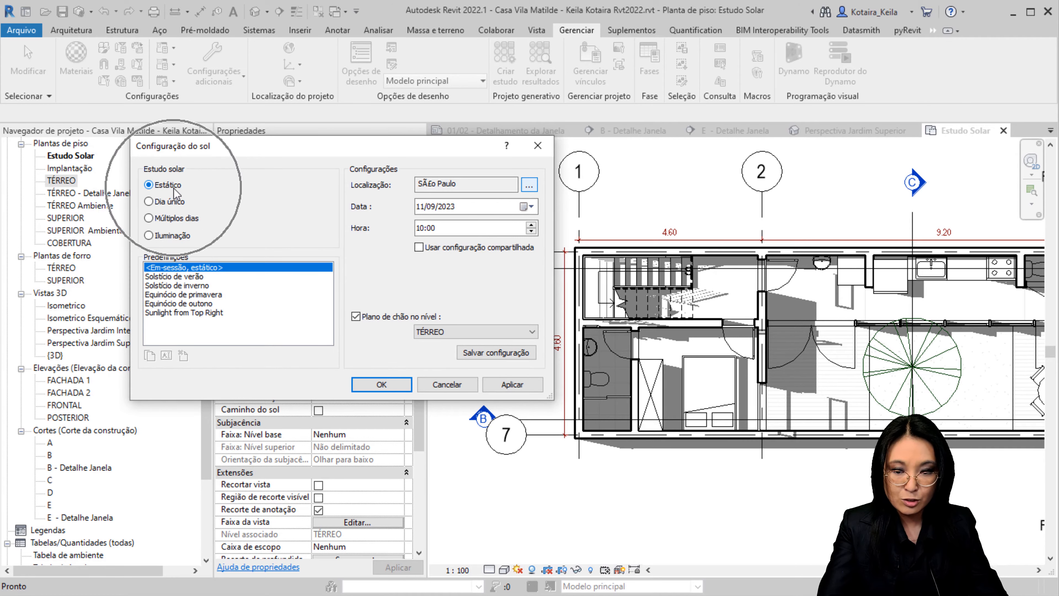
pyautogui.click(385, 386)
# - Turn on the sun path in Estudo Solar and set the plan's visual style to Sombreado
pyautogui.click(518, 570)
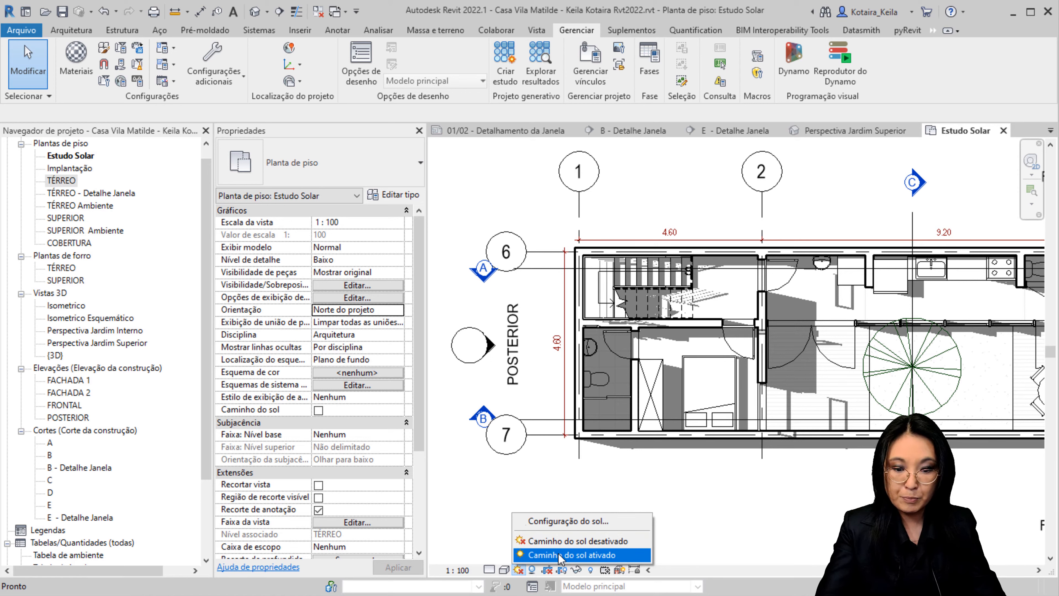
pyautogui.click(560, 556)
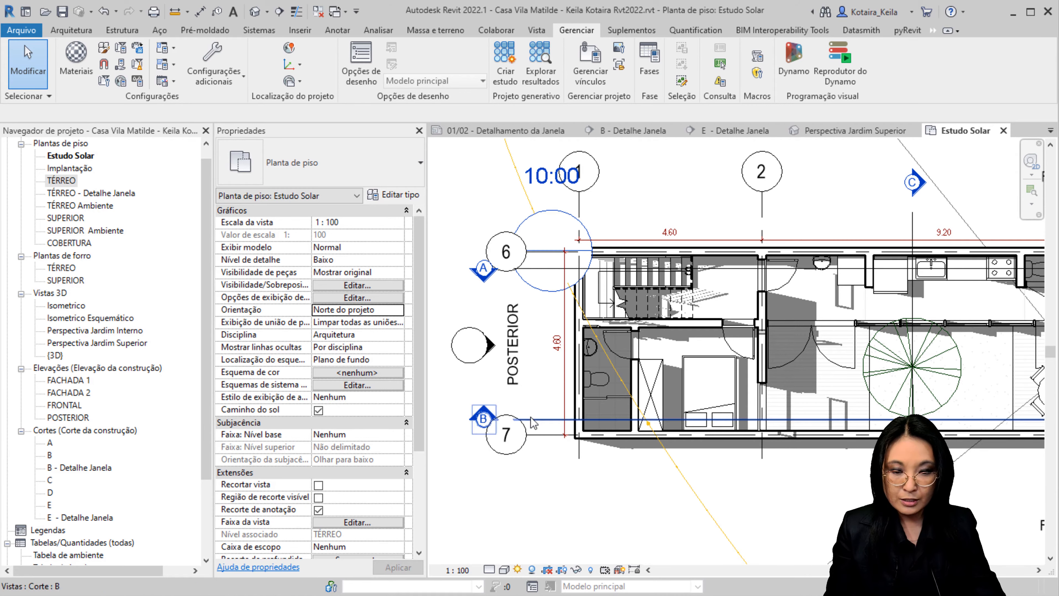
pyautogui.scroll(-2, 648, 353)
pyautogui.scroll(-5, 648, 353)
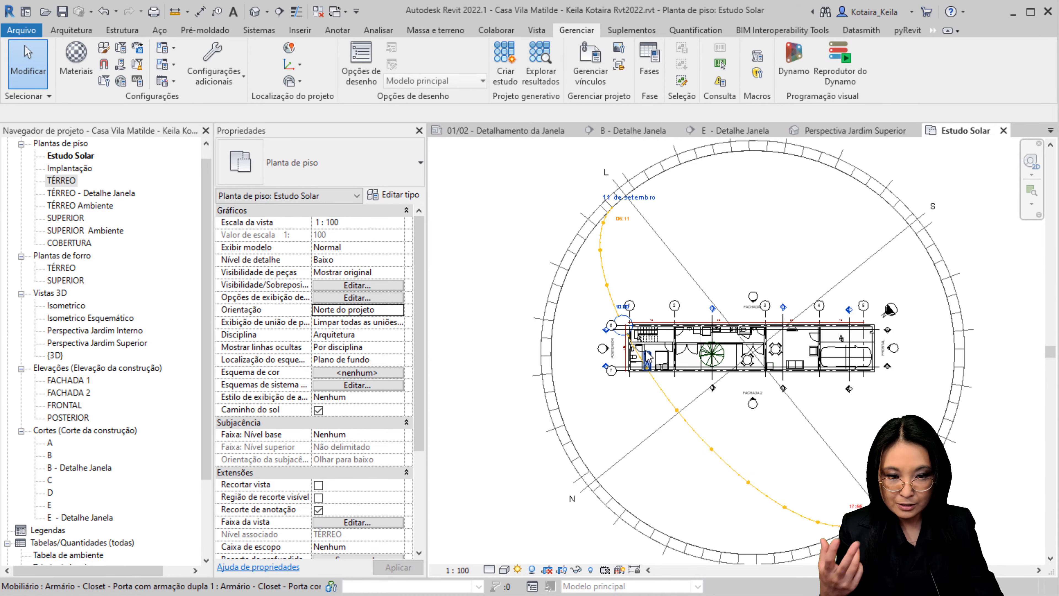
pyautogui.click(504, 570)
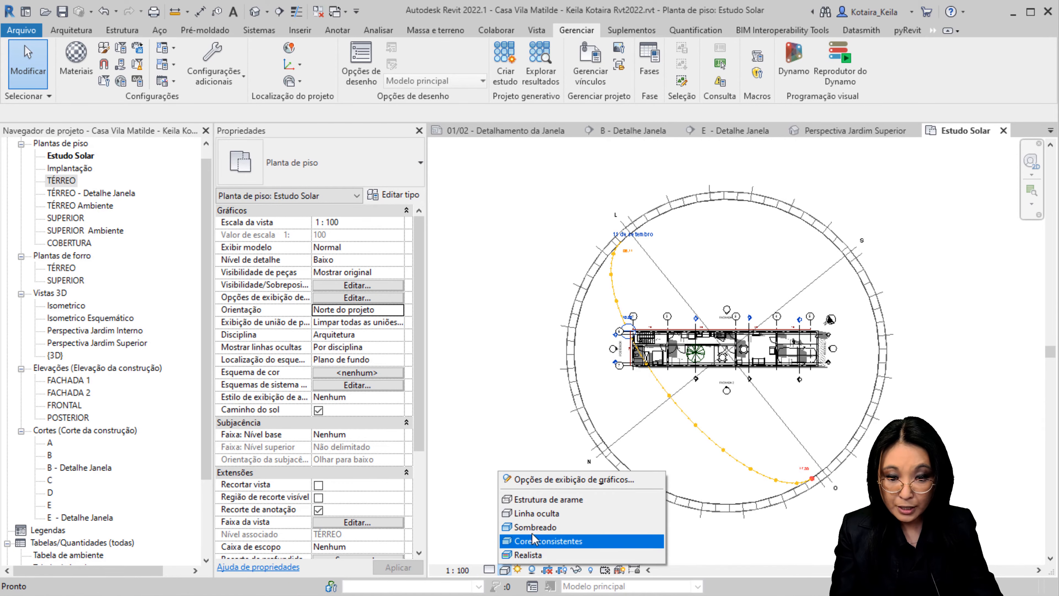
pyautogui.click(538, 535)
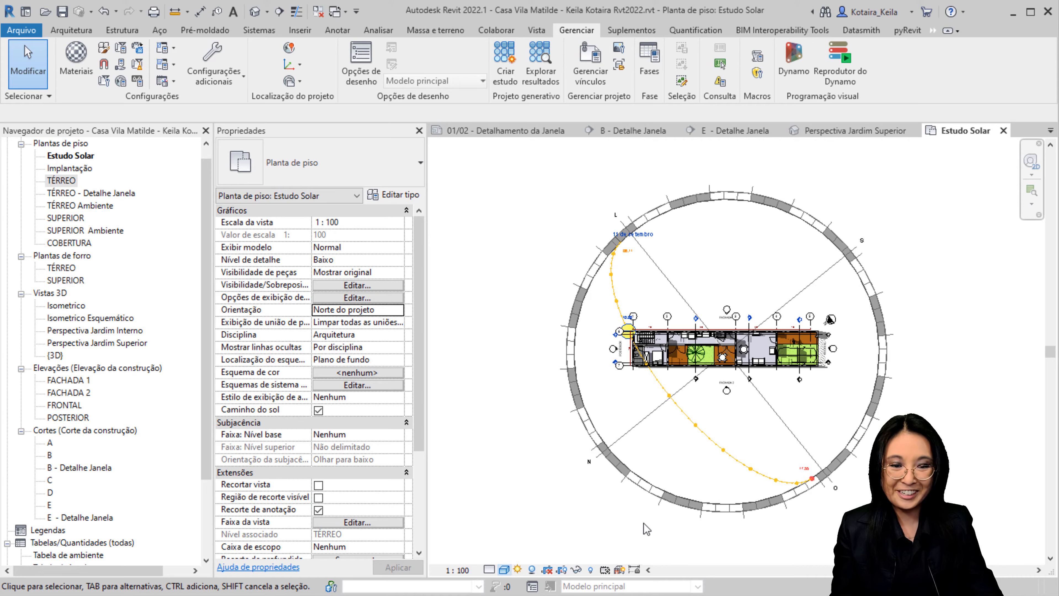
# - Move the sun along its daily path in Estudo Solar to 11:45
pyautogui.scroll(2, 833, 417)
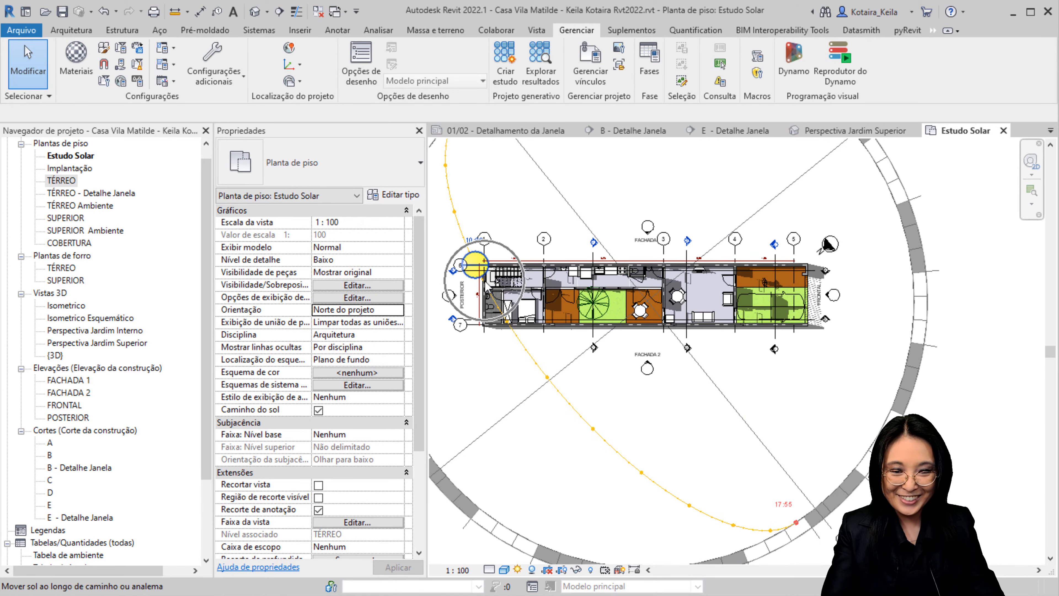
pyautogui.scroll(-1, 473, 270)
pyautogui.moveTo(473, 271); pyautogui.dragTo(535, 293, button='middle')
pyautogui.scroll(-1, 572, 337)
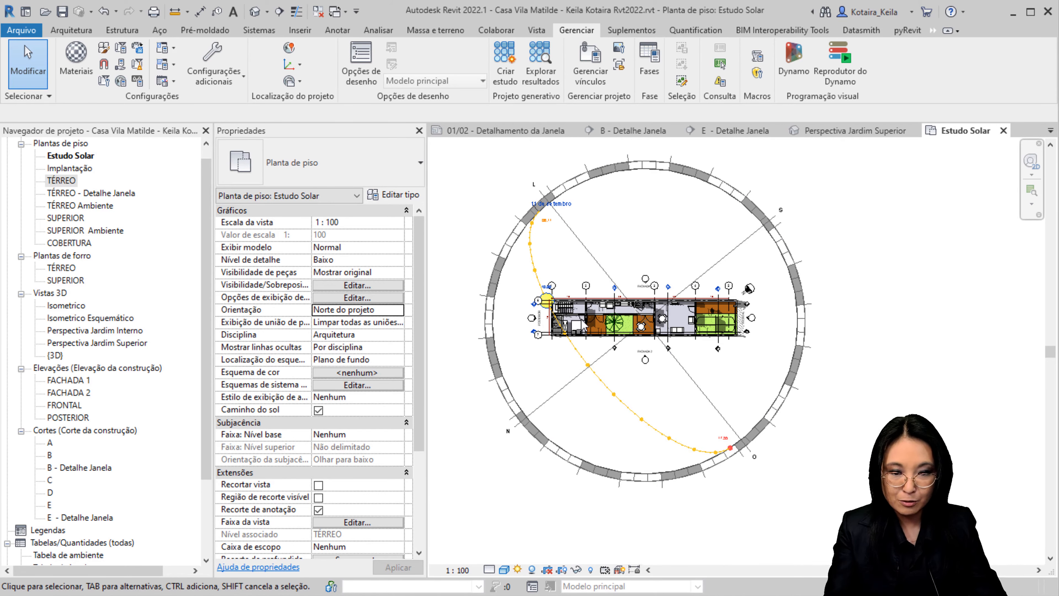
pyautogui.scroll(2, 521, 250)
pyautogui.moveTo(542, 287); pyautogui.dragTo(592, 406)
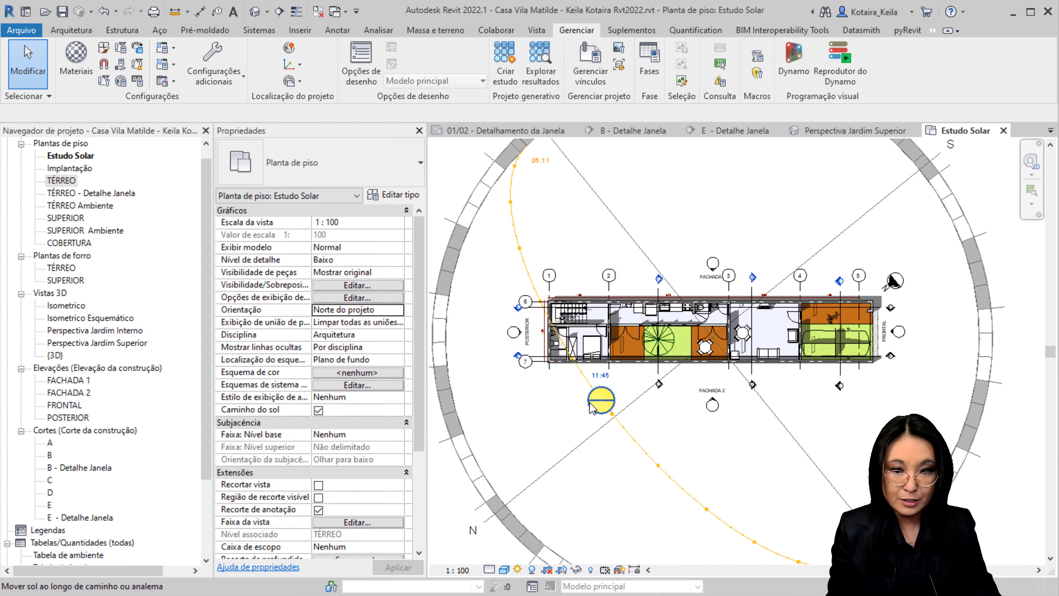
pyautogui.click(611, 378)
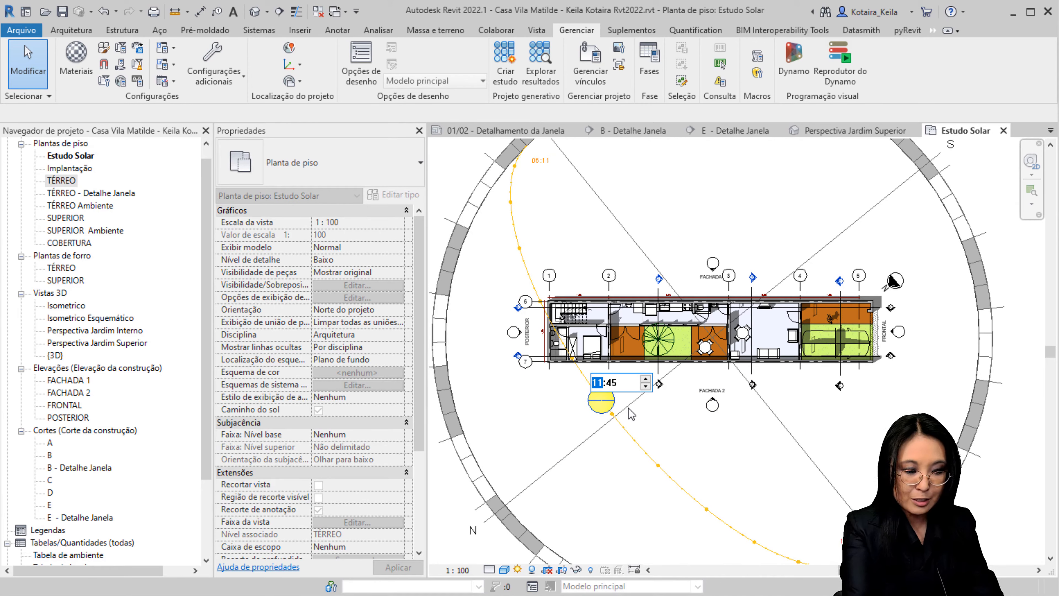
pyautogui.press('Return')
# - Set the sun's time on the path to 18:00 and examine the whole shadow cast by the house
pyautogui.click(513, 218)
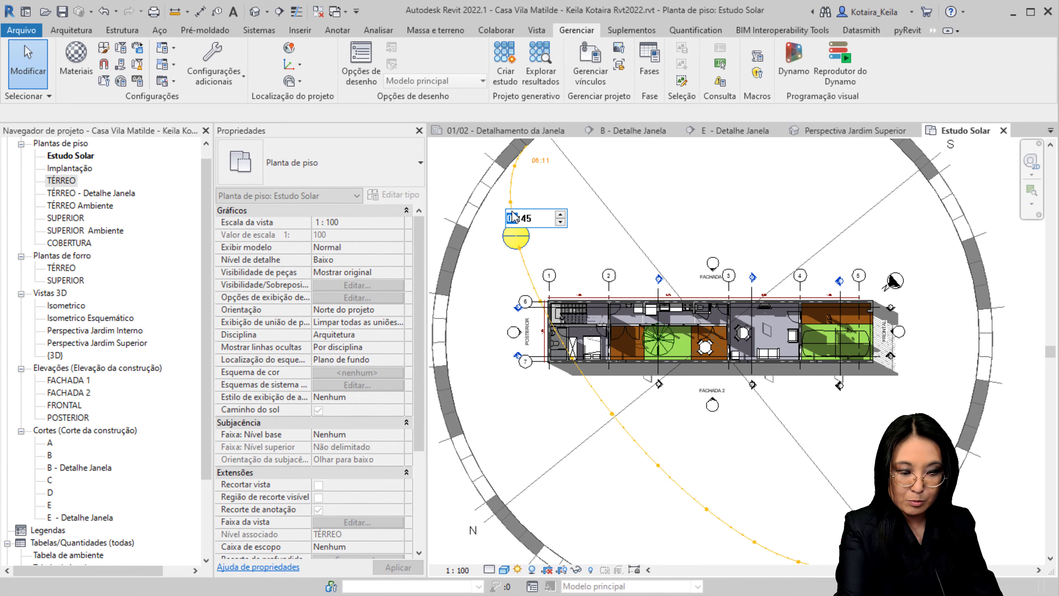
pyautogui.write('18:00')
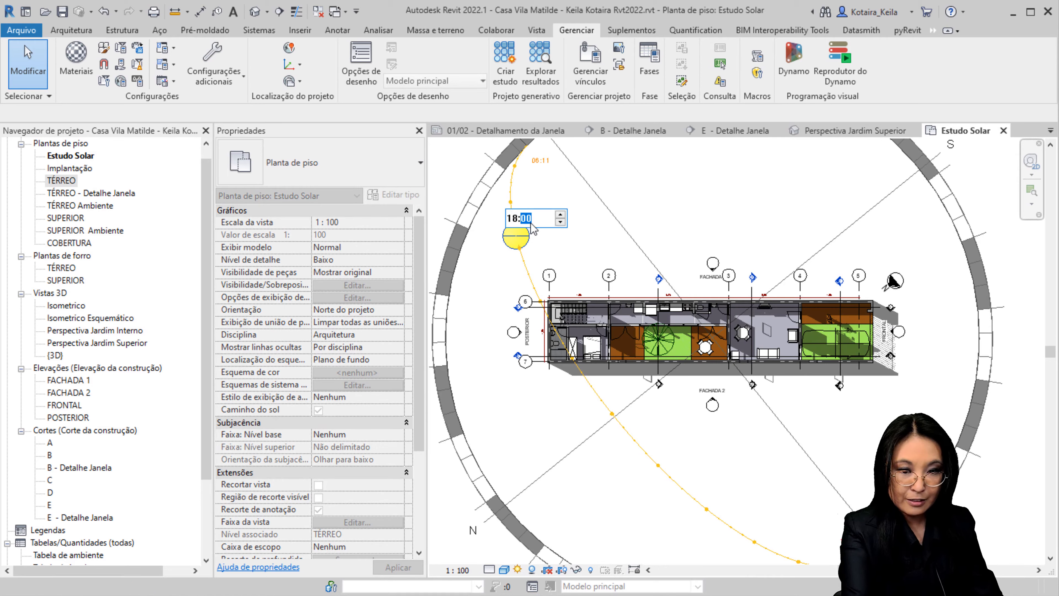
pyautogui.press('Return')
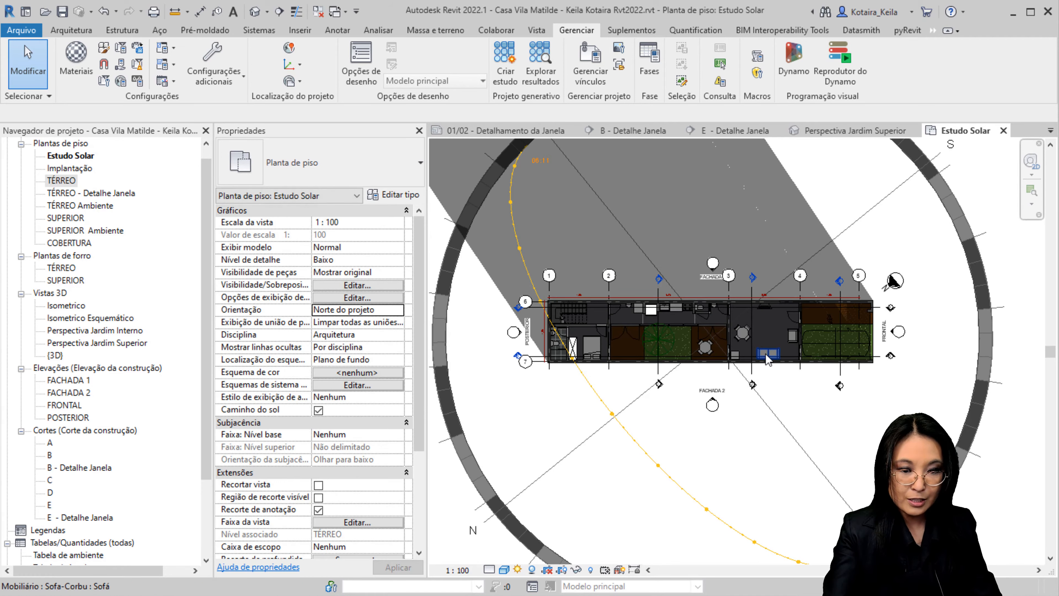
pyautogui.moveTo(768, 371); pyautogui.dragTo(730, 269, button='middle')
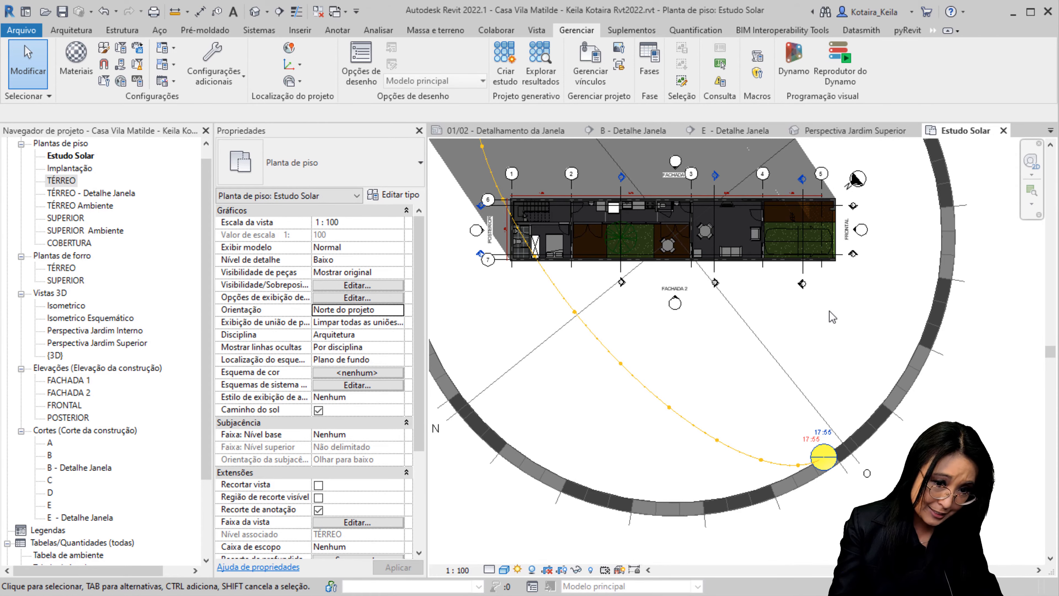
pyautogui.scroll(-4, 832, 318)
pyautogui.moveTo(886, 308); pyautogui.dragTo(800, 441, button='middle')
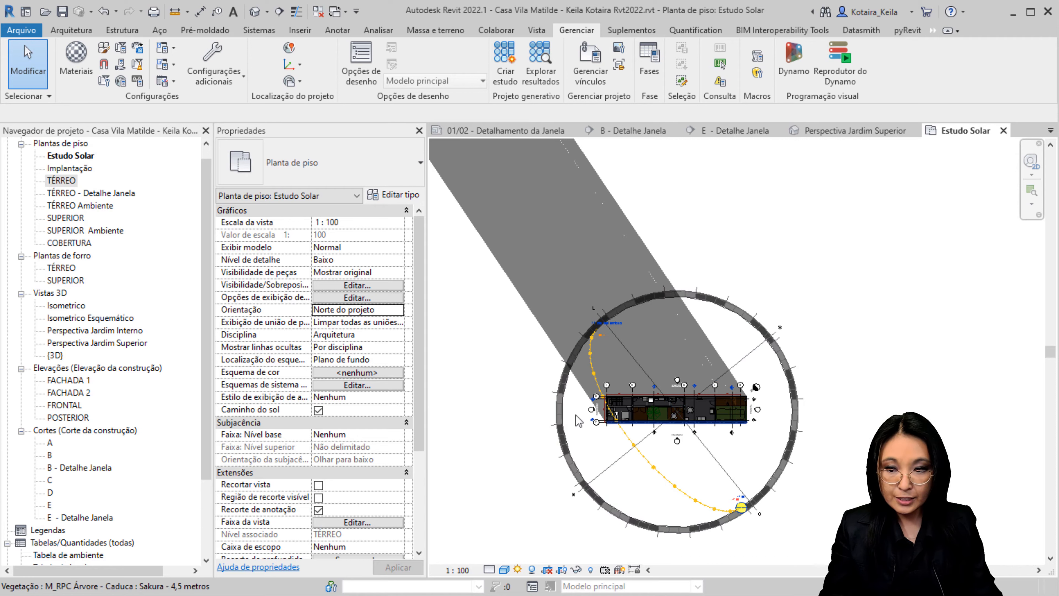
# - Duplicate the {3D} view and orbit the copy to see the house obliquely from the front and above
pyautogui.click(52, 357)
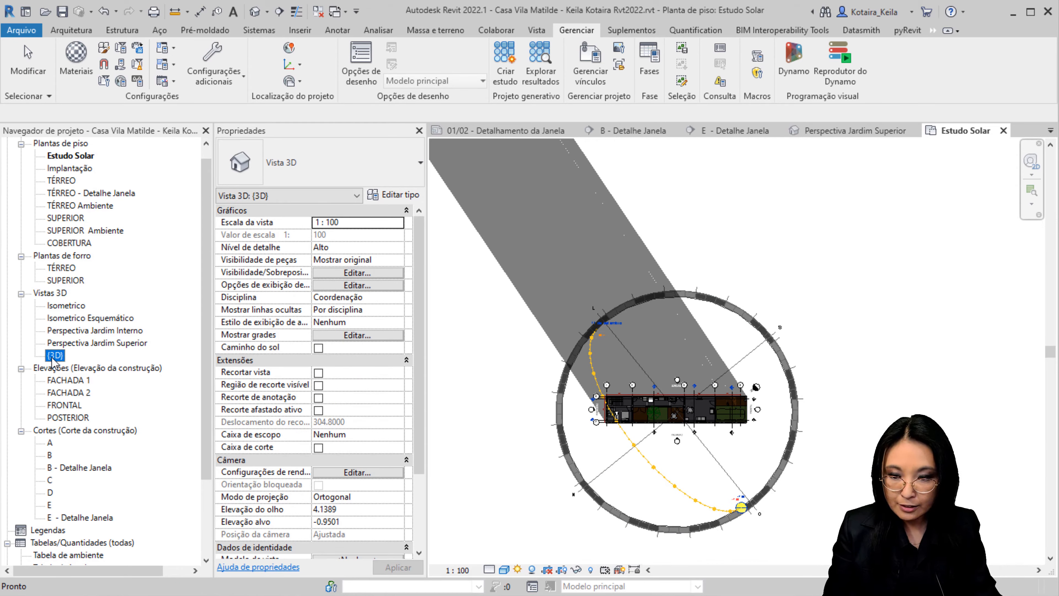
pyautogui.rightClick(52, 358)
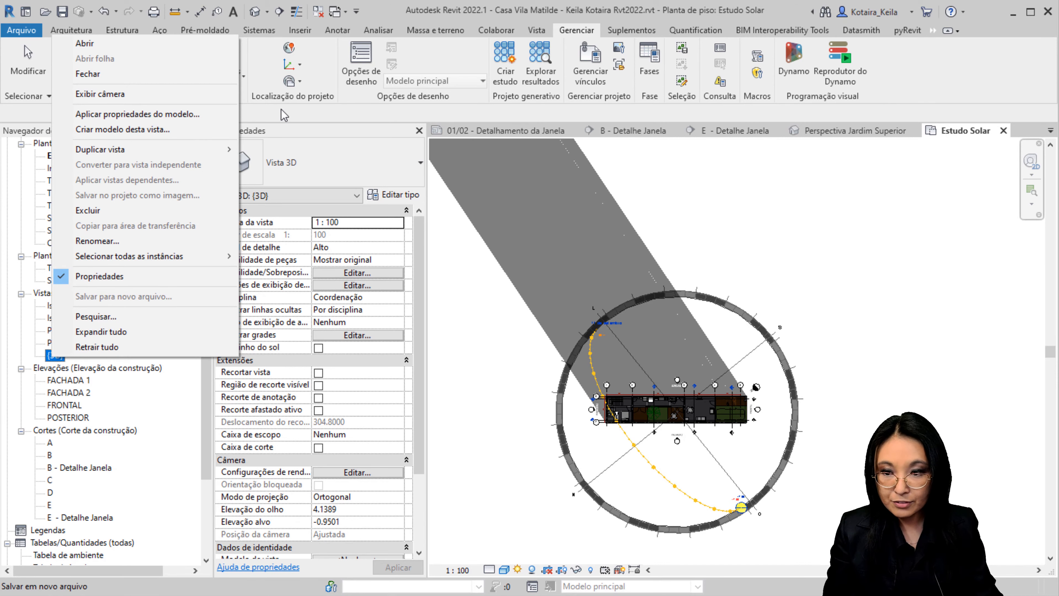
pyautogui.moveTo(226, 156)
pyautogui.click(275, 150)
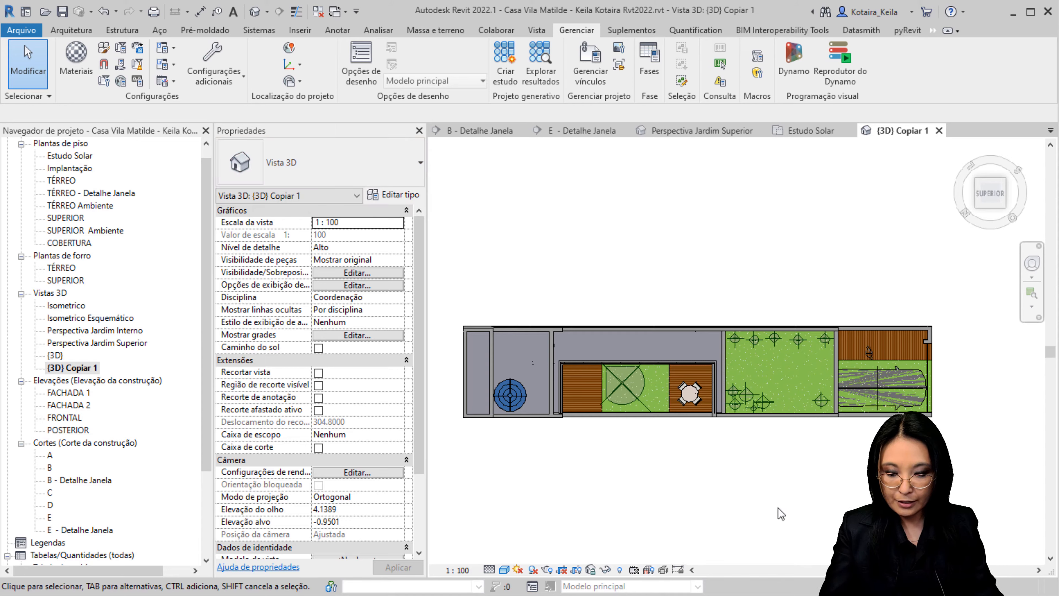
pyautogui.keyDown('shift'); pyautogui.moveTo(767, 521); pyautogui.dragTo(723, 328, button='middle'); pyautogui.keyUp('shift')
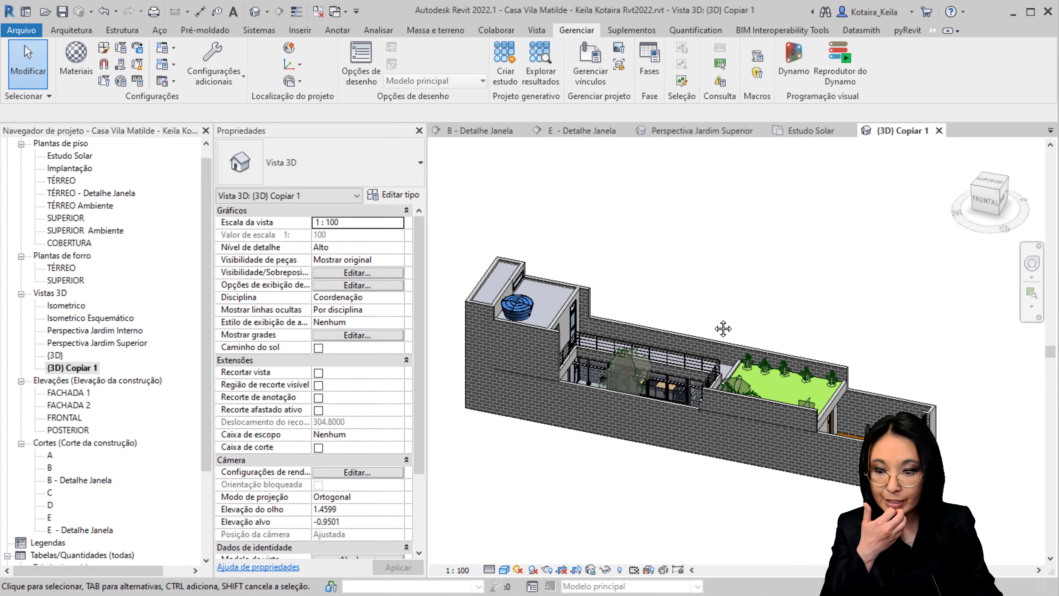
# - Rename the duplicated 3D view as Estudo Solar 3d
pyautogui.click(69, 369)
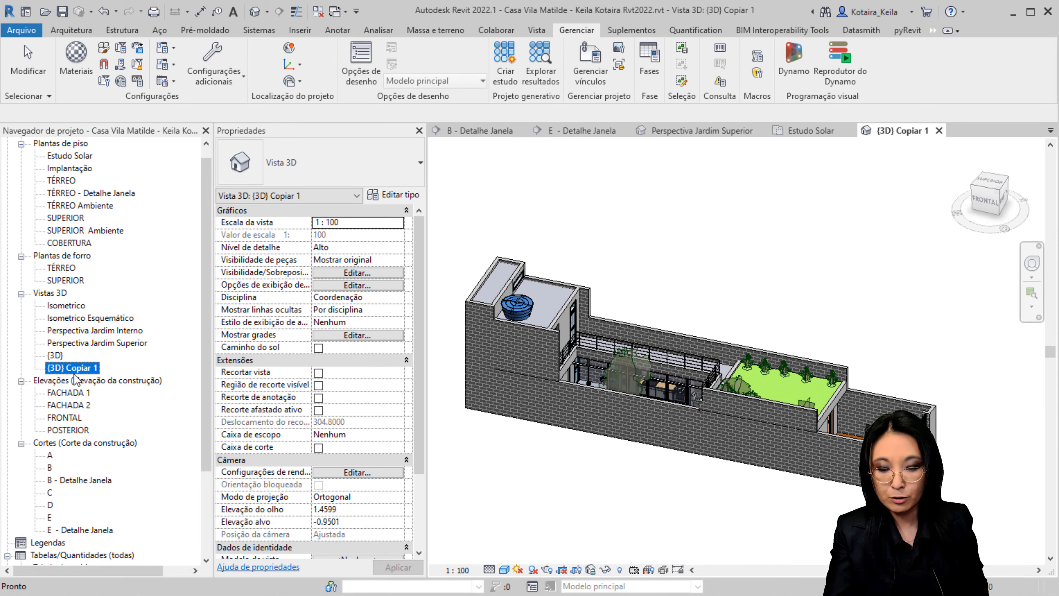
pyautogui.press('F2')
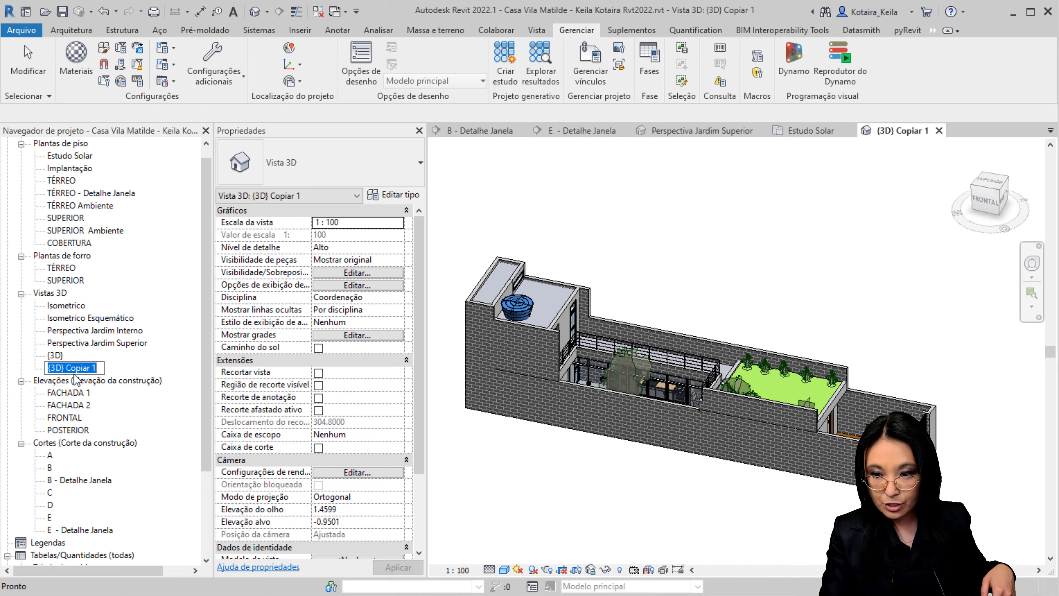
pyautogui.write('ES')
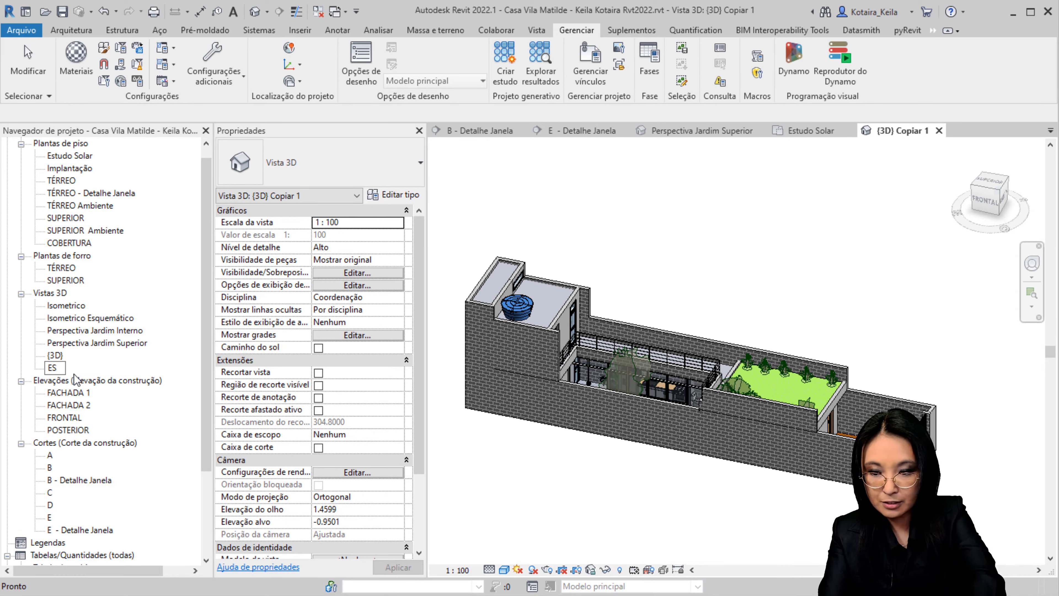
pyautogui.write('tudo Sol')
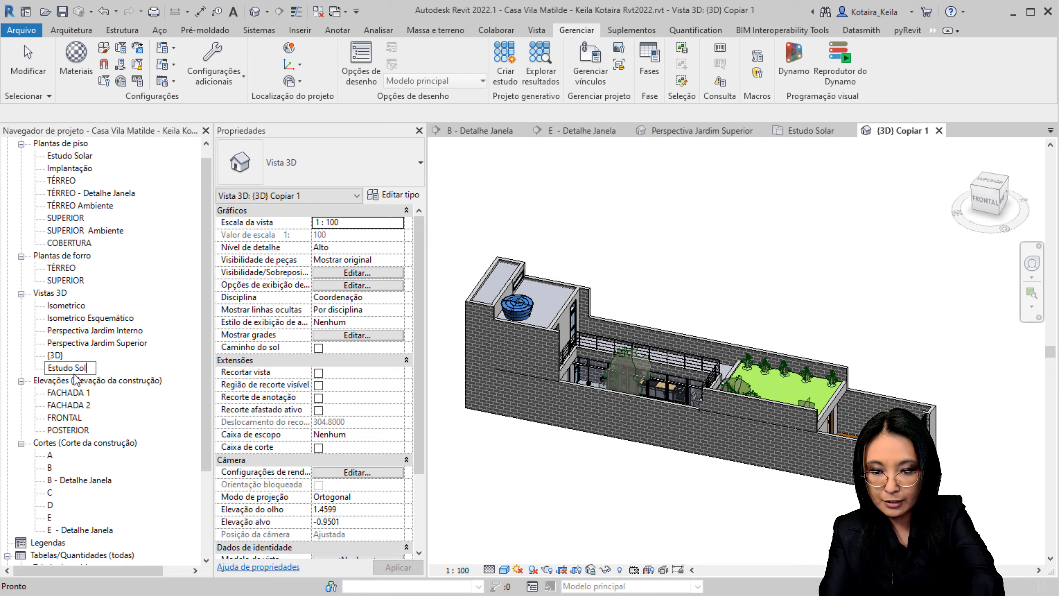
pyautogui.write('ar 3d')
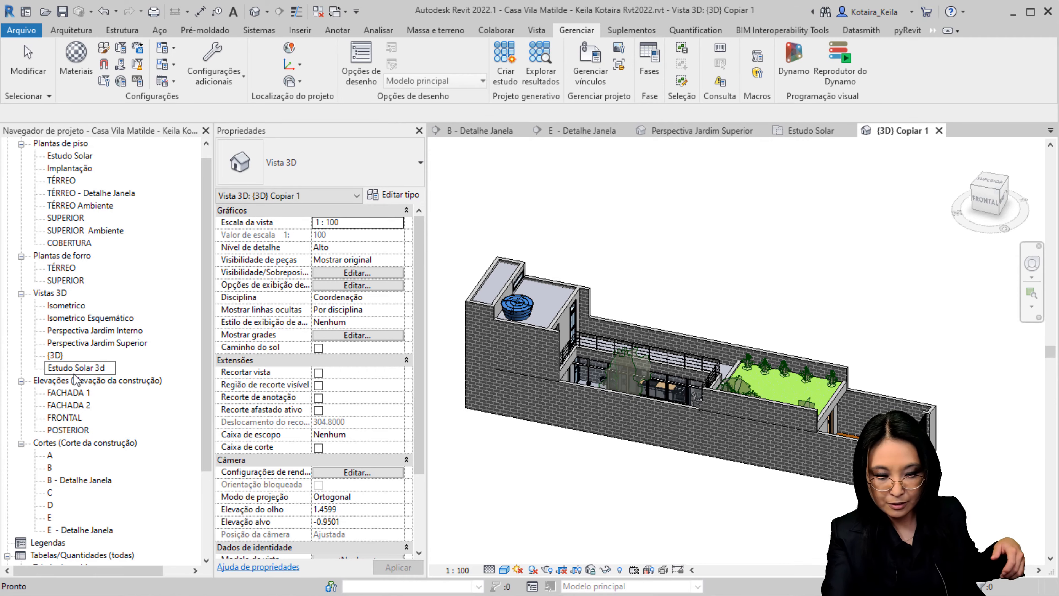
pyautogui.press('Return')
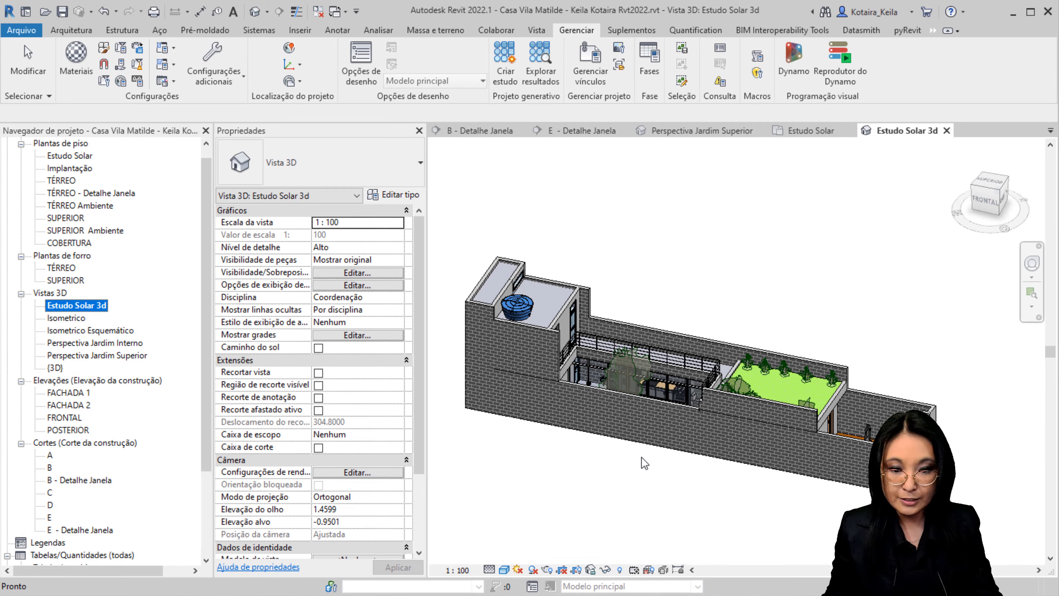
pyautogui.click(638, 483)
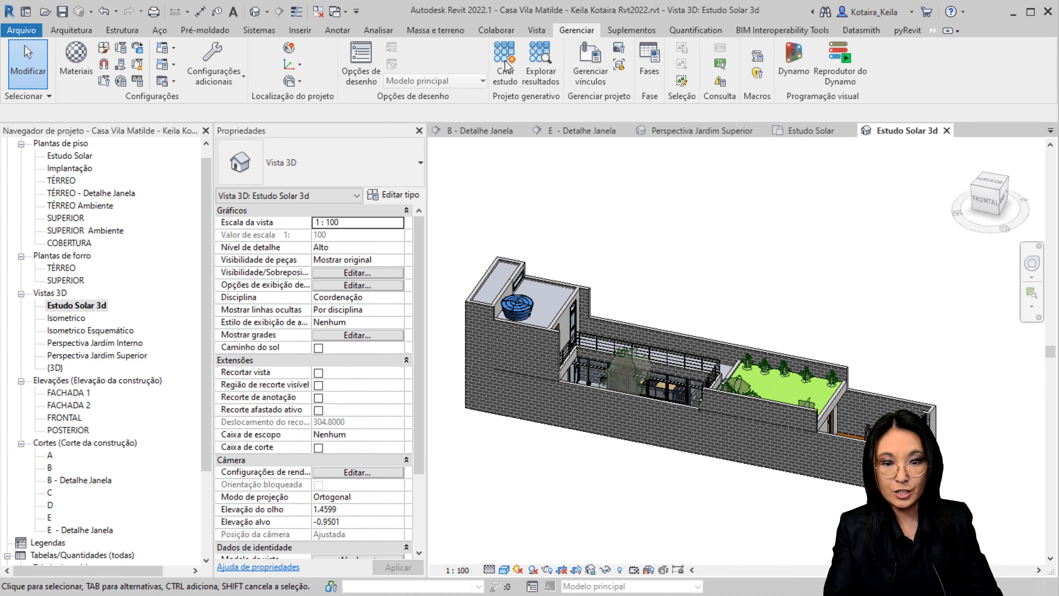
pyautogui.click(297, 50)
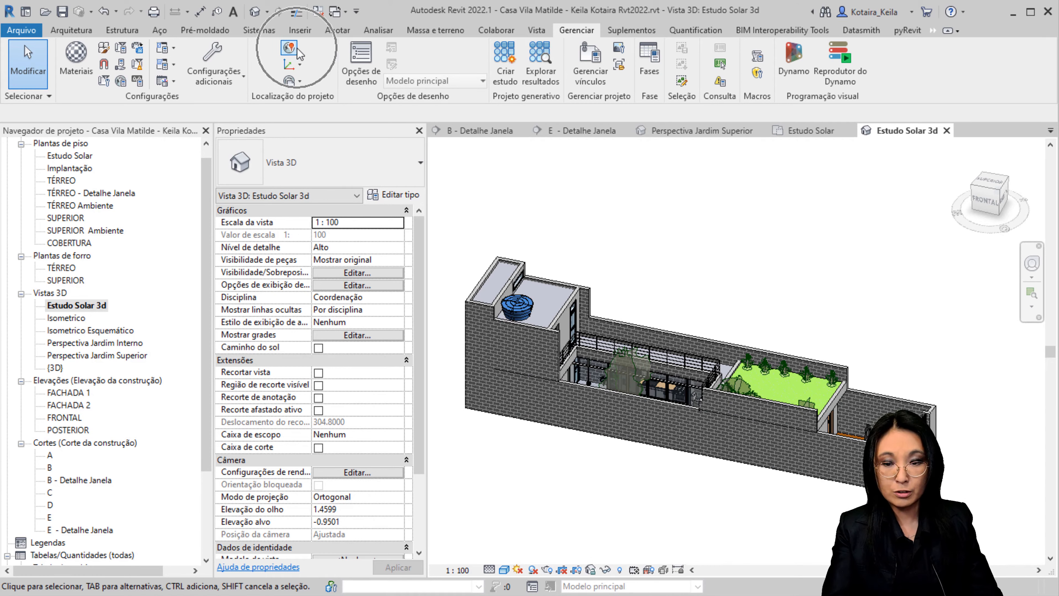
pyautogui.click(293, 81)
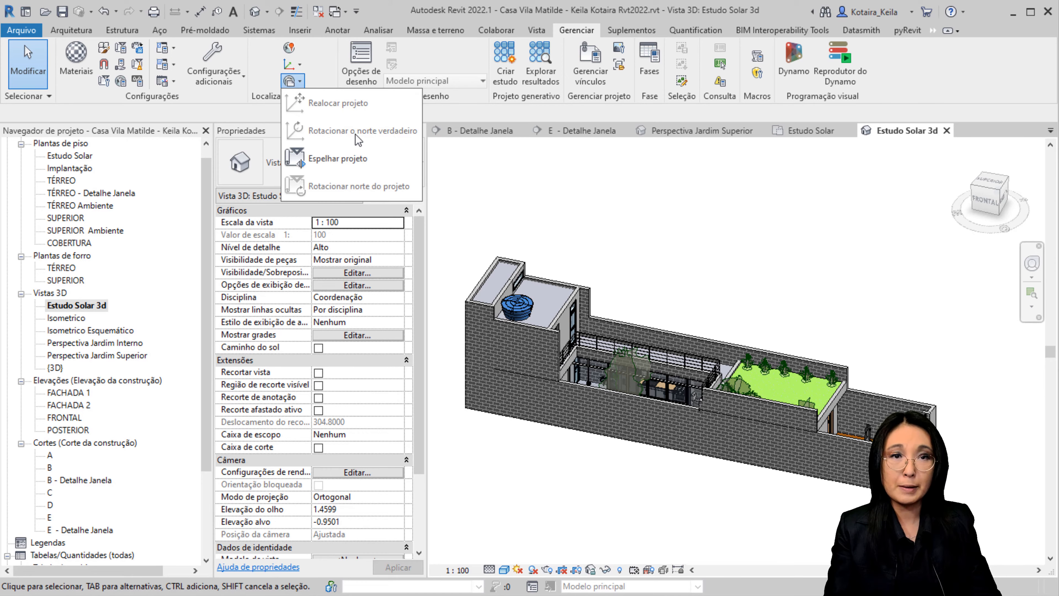
pyautogui.click(804, 259)
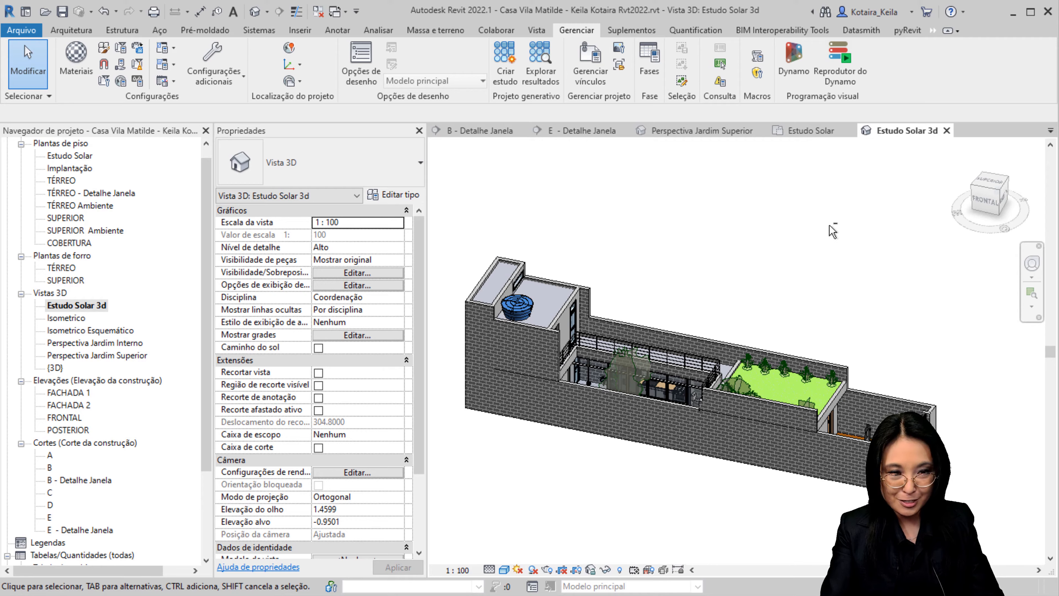
# - Turn on shadows in the Estudo Solar 3d view, seen from the house's long front side
pyautogui.moveTo(835, 233)
pyautogui.keyDown('shift'); pyautogui.mouseDown(button='middle')
pyautogui.moveTo(863, 249)
pyautogui.moveTo(873, 450)
pyautogui.moveTo(925, 454)
pyautogui.mouseUp(button='middle'); pyautogui.keyUp('shift')
pyautogui.keyDown('shift'); pyautogui.moveTo(861, 324); pyautogui.dragTo(889, 388, button='middle'); pyautogui.keyUp('shift')
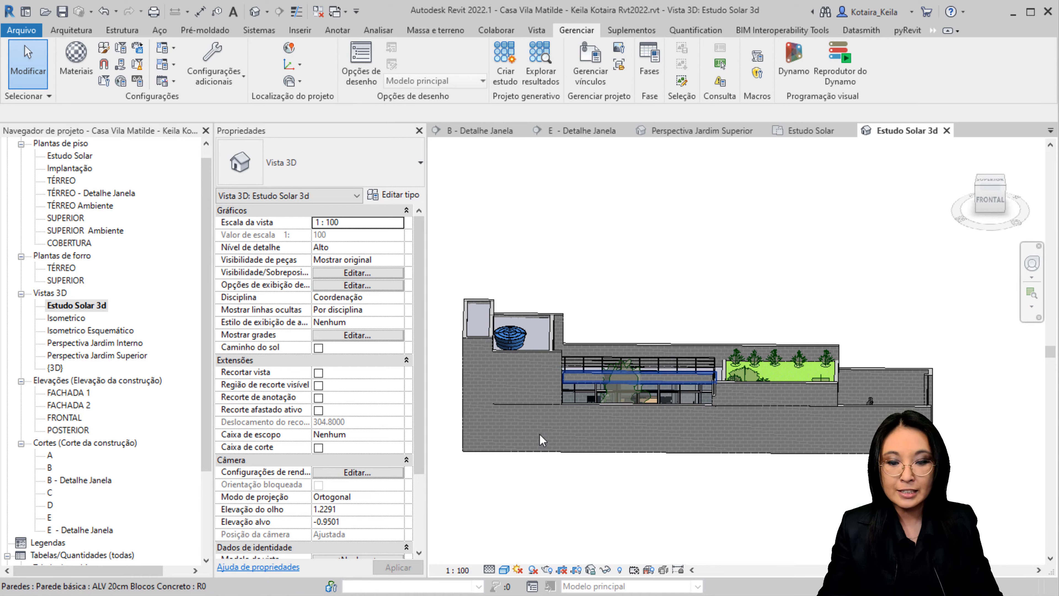
pyautogui.press('ctrl')
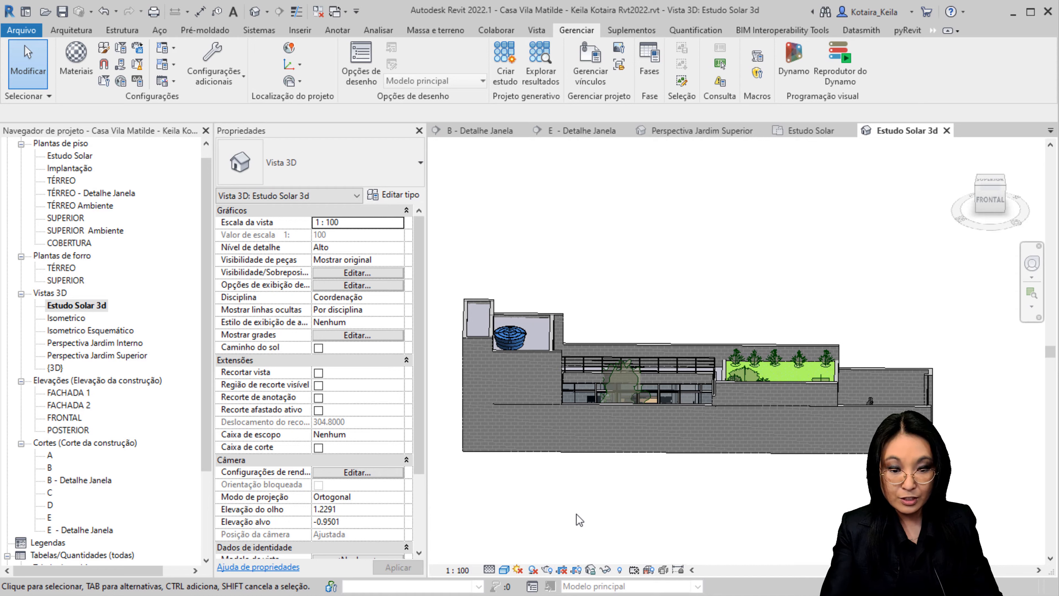
pyautogui.click(532, 569)
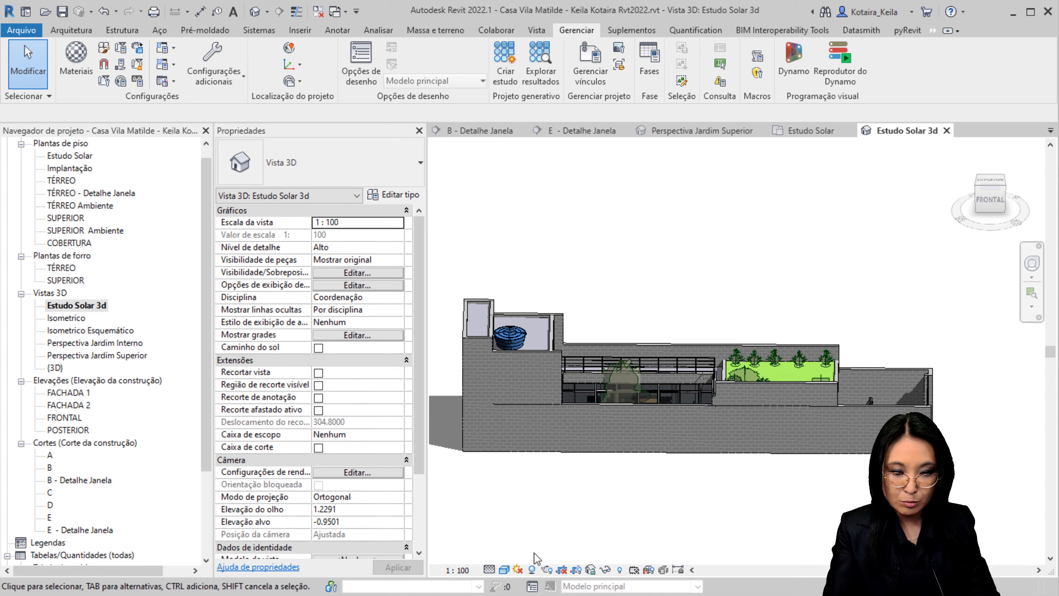
# - Set the Estudo Solar 3d view's sun settings to a single-day solar study (Dia único), after viewing the Múltiplos dias date options
pyautogui.click(519, 570)
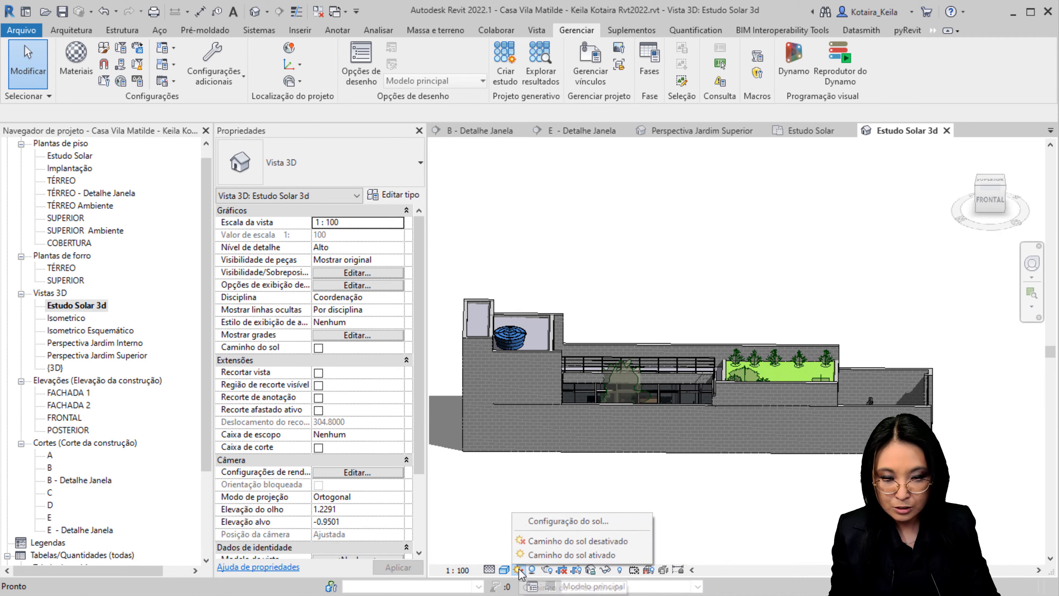
pyautogui.click(561, 524)
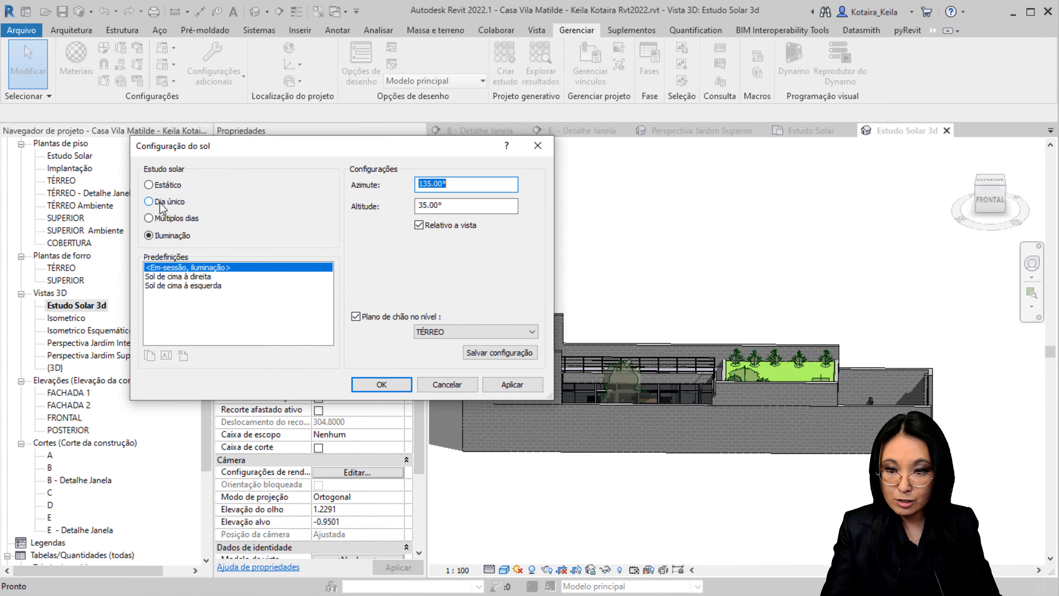
pyautogui.click(162, 203)
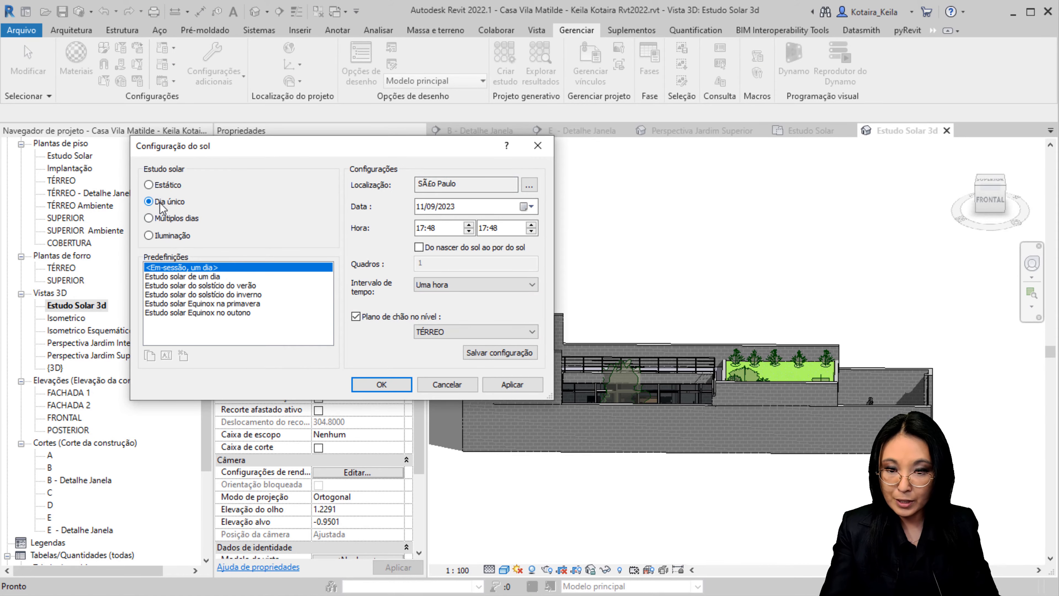
pyautogui.click(172, 222)
pyautogui.click(432, 206)
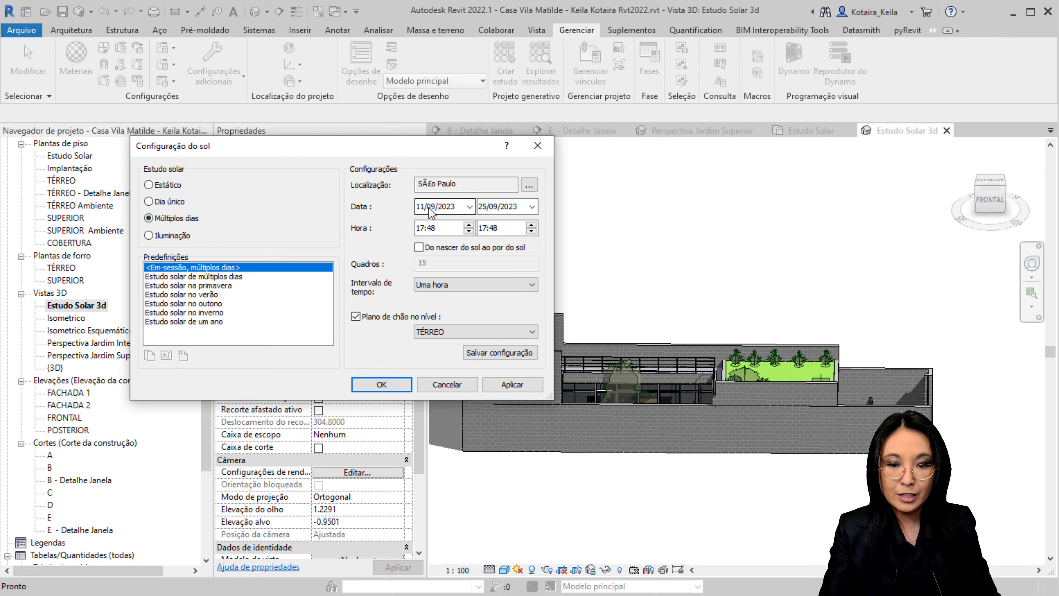
pyautogui.click(509, 207)
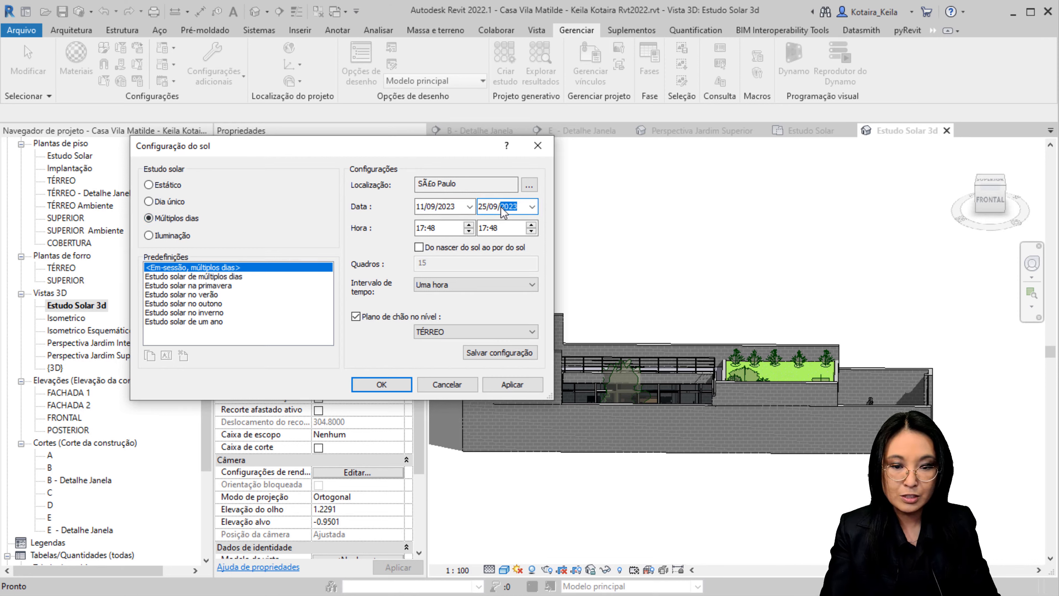
pyautogui.click(175, 200)
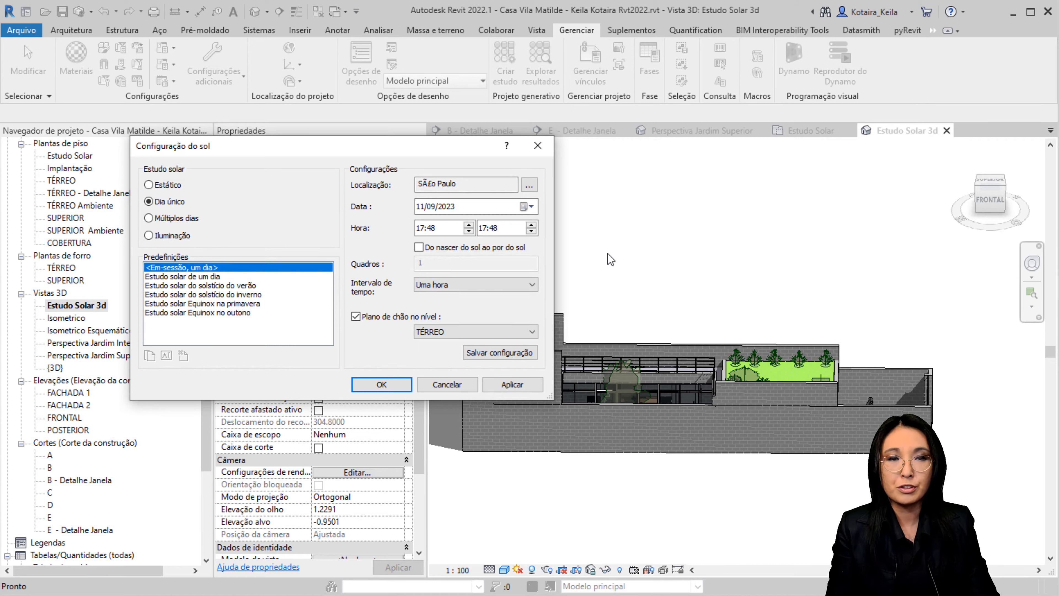
pyautogui.click(173, 206)
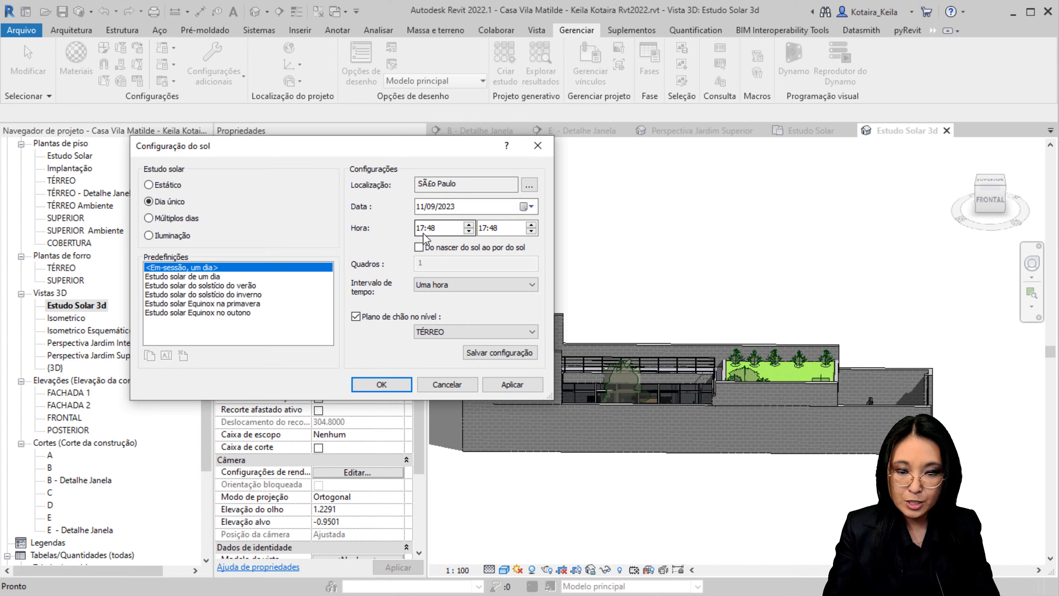
# - Fill the single-day study's hours with the sunrise-to-sunset range, 06:11 to 17:55, and switch that automatic range off again
pyautogui.press('ctrl')
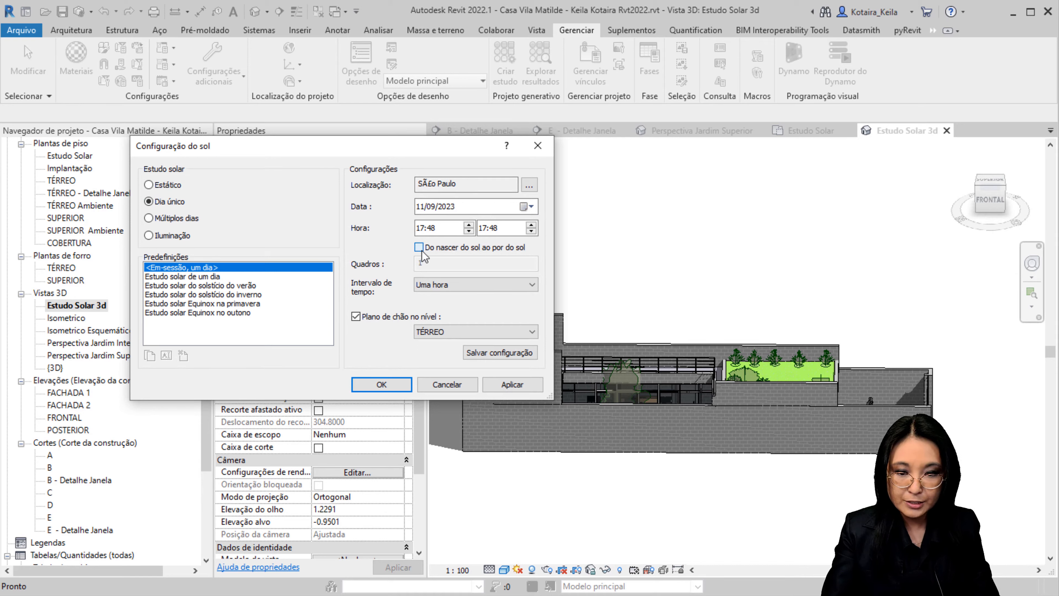
pyautogui.click(418, 249)
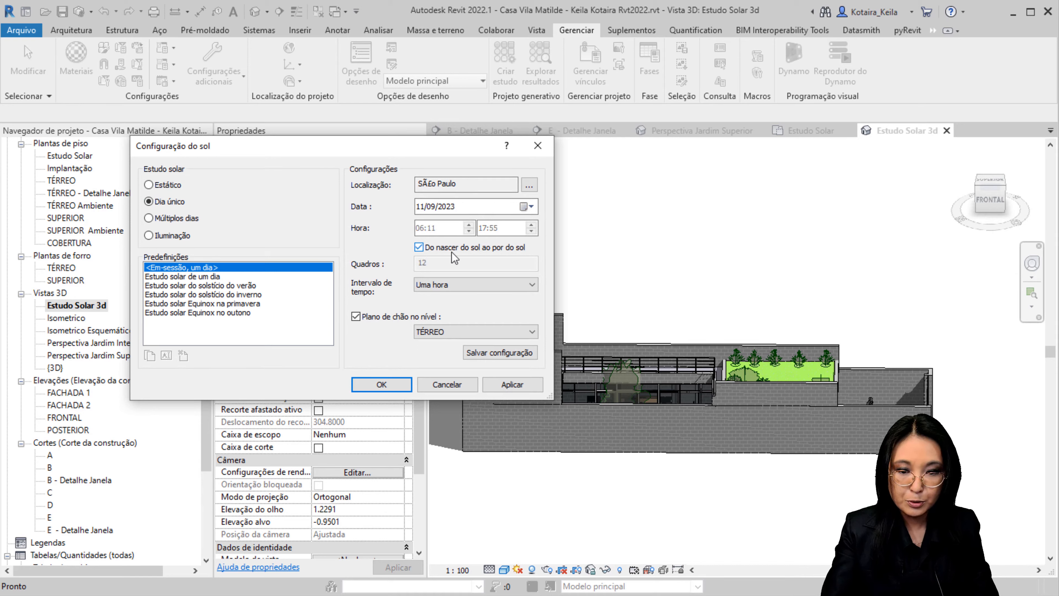
pyautogui.click(419, 248)
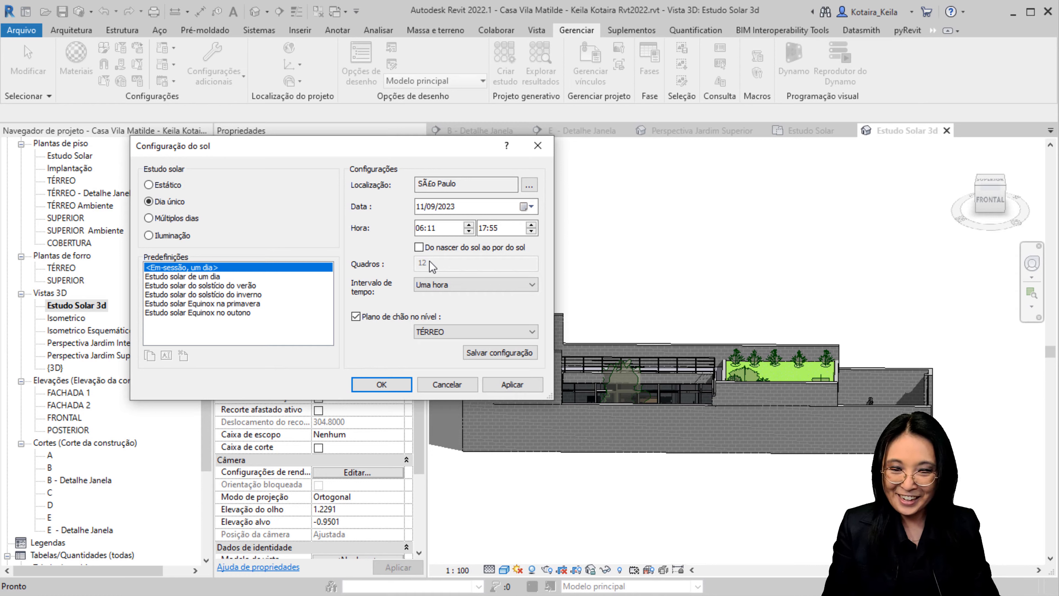
pyautogui.click(457, 184)
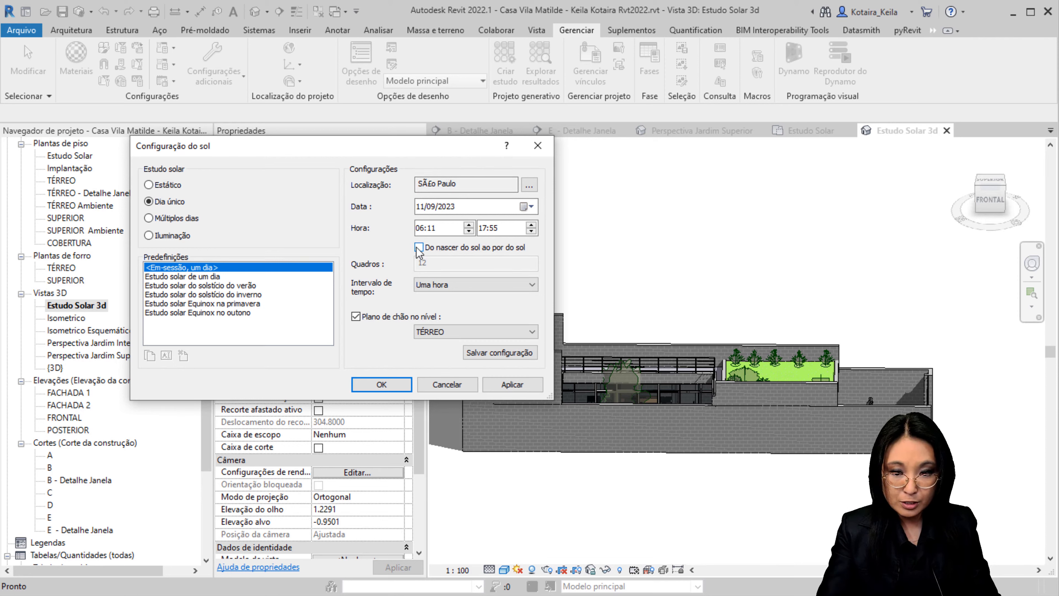
# - Set the single-day solar study's time range to 06:00 through 18:00
pyautogui.click(432, 231)
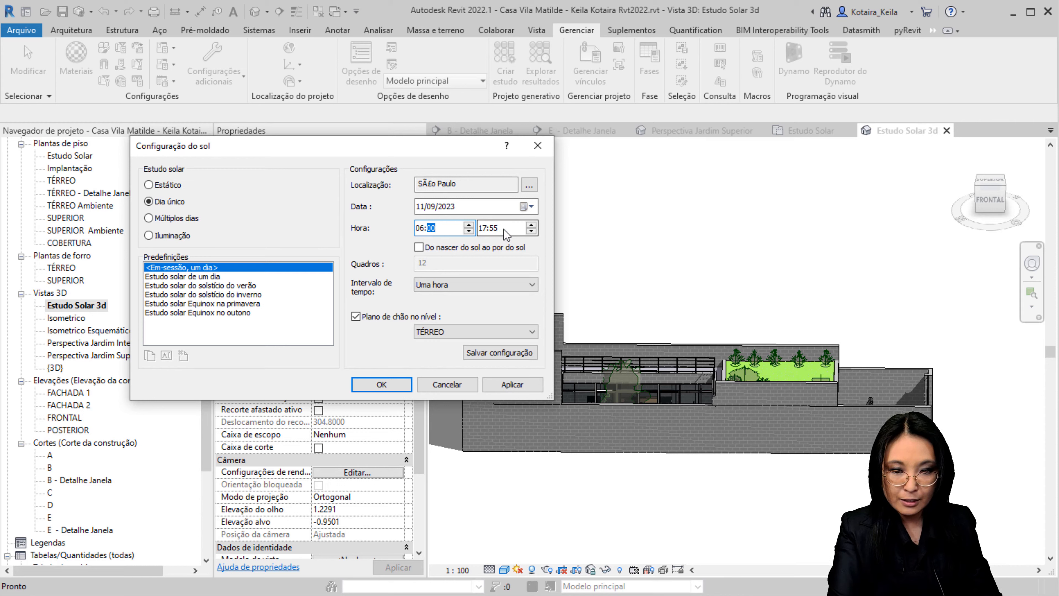
pyautogui.click(531, 225)
pyautogui.click(531, 225)
pyautogui.click(531, 224)
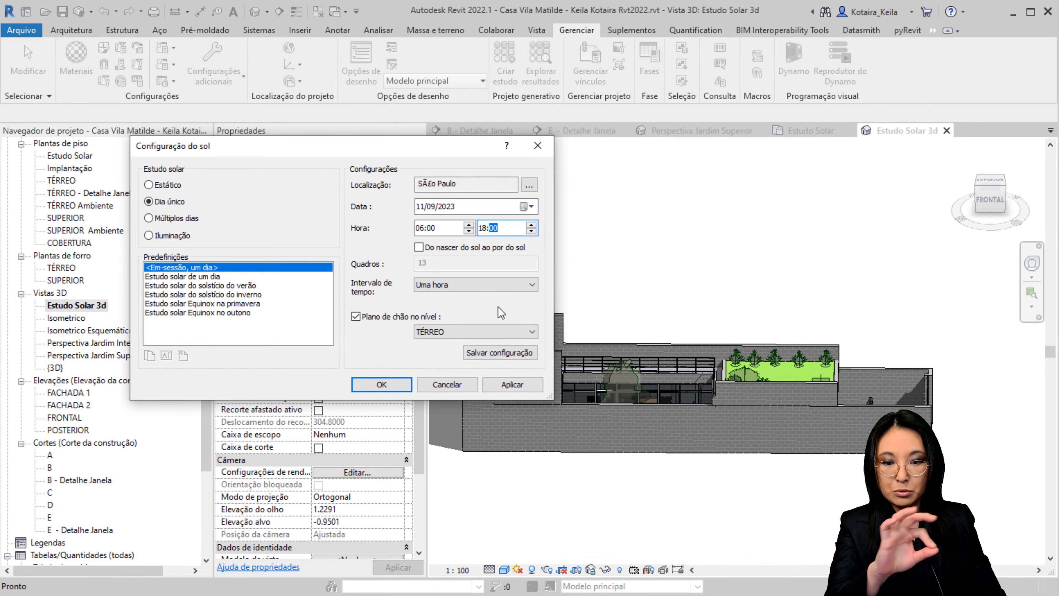
# - Check the time interval and ground plane options, keep Uma hora and TÉRREO, and accept the sun settings
pyautogui.click(496, 284)
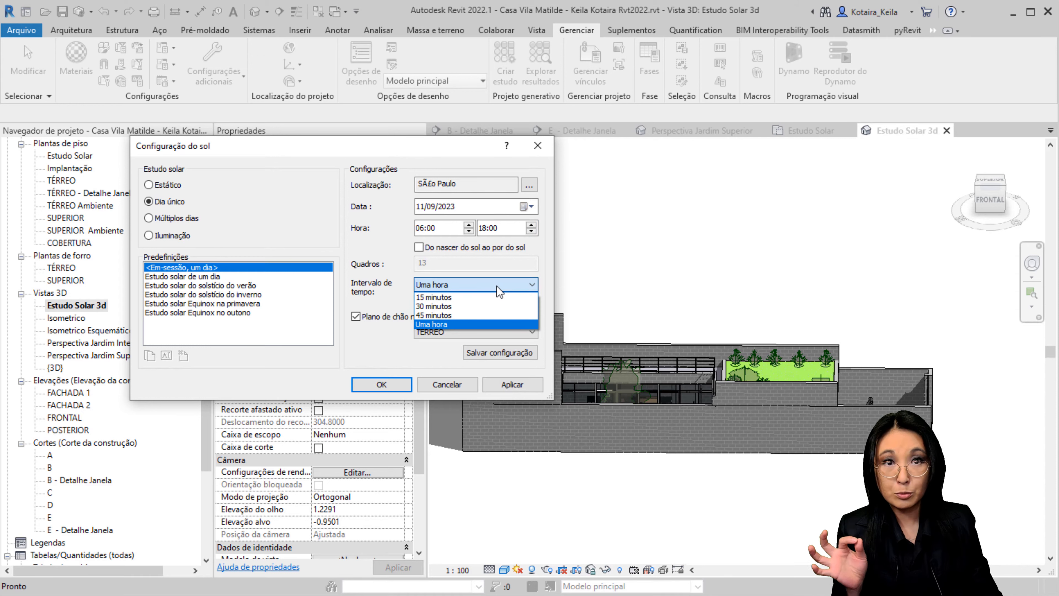
pyautogui.click(407, 271)
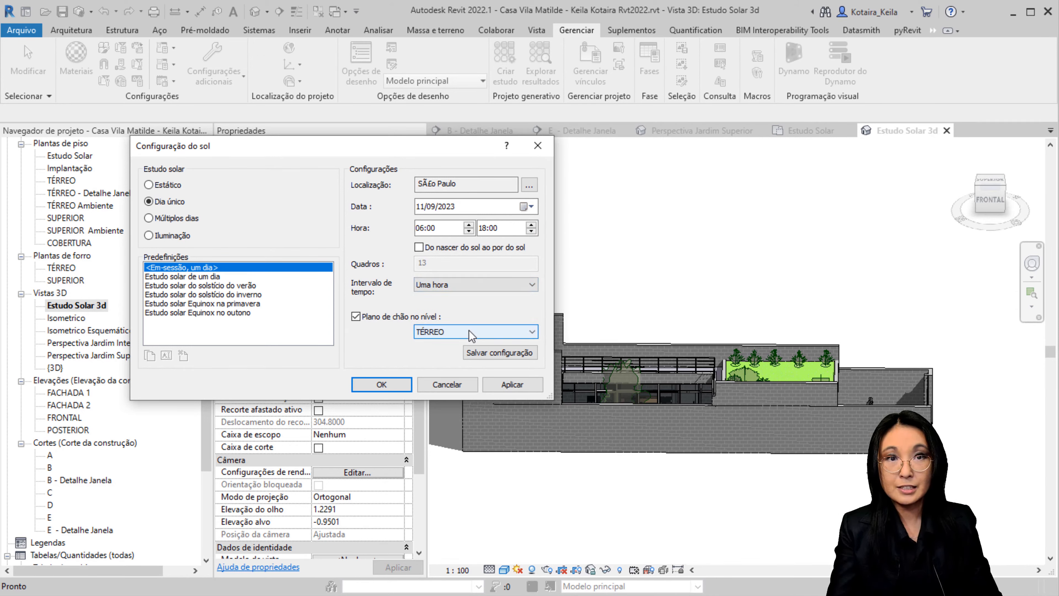
pyautogui.click(434, 332)
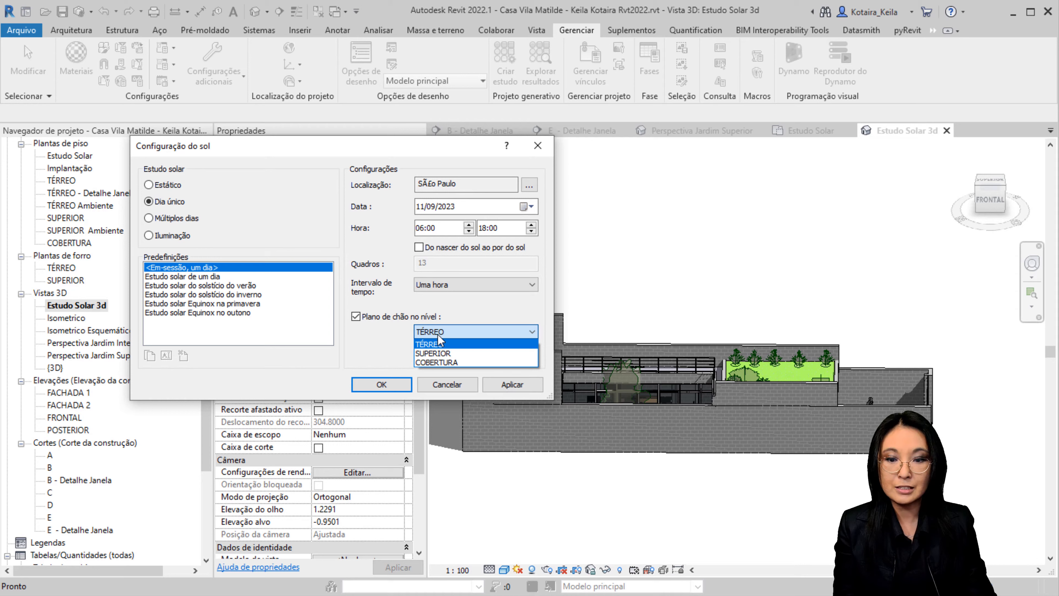
pyautogui.click(368, 341)
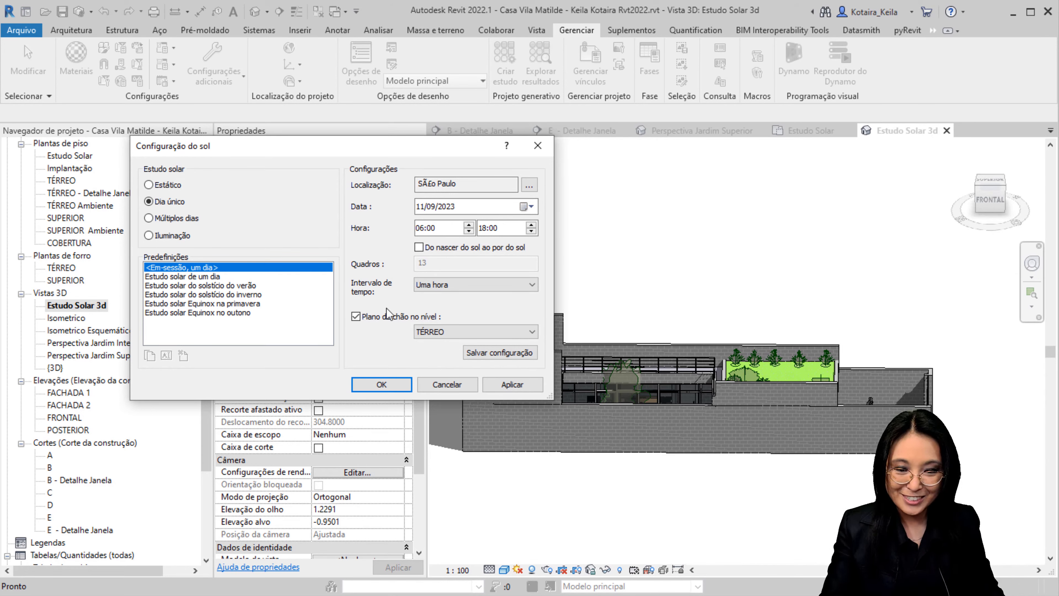
pyautogui.click(387, 383)
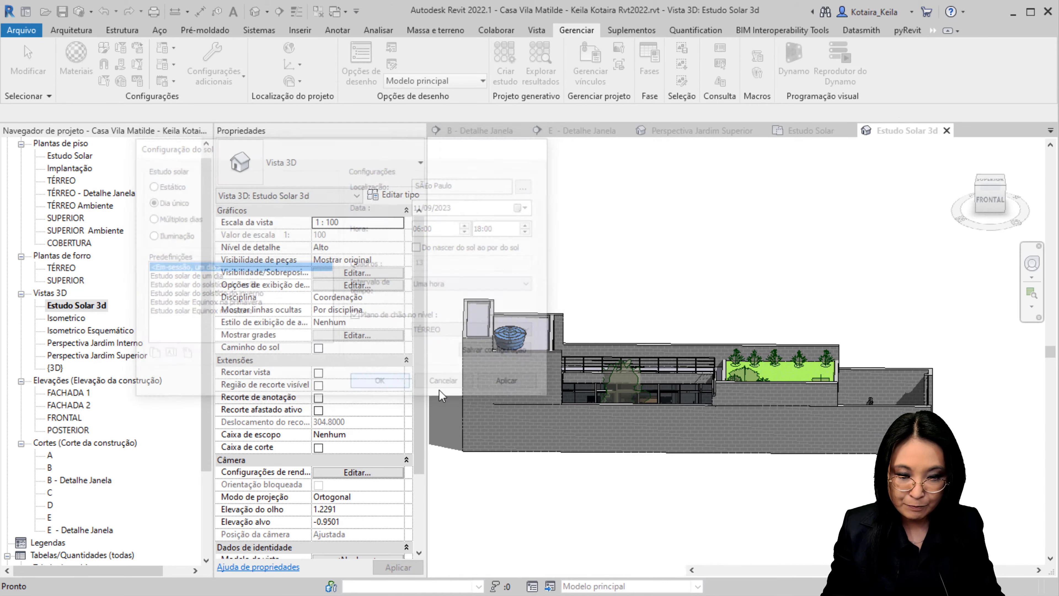
# - Turn on the sun path in the Estudo Solar 3d view and move the sun along it to 08:00
pyautogui.click(517, 569)
pyautogui.click(581, 535)
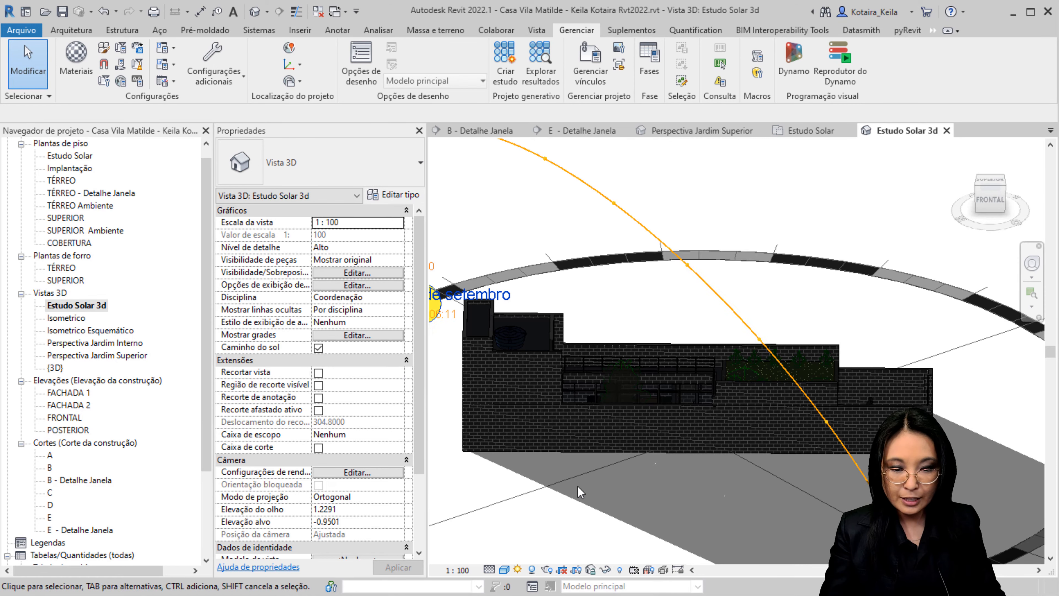
pyautogui.scroll(-5, 579, 492)
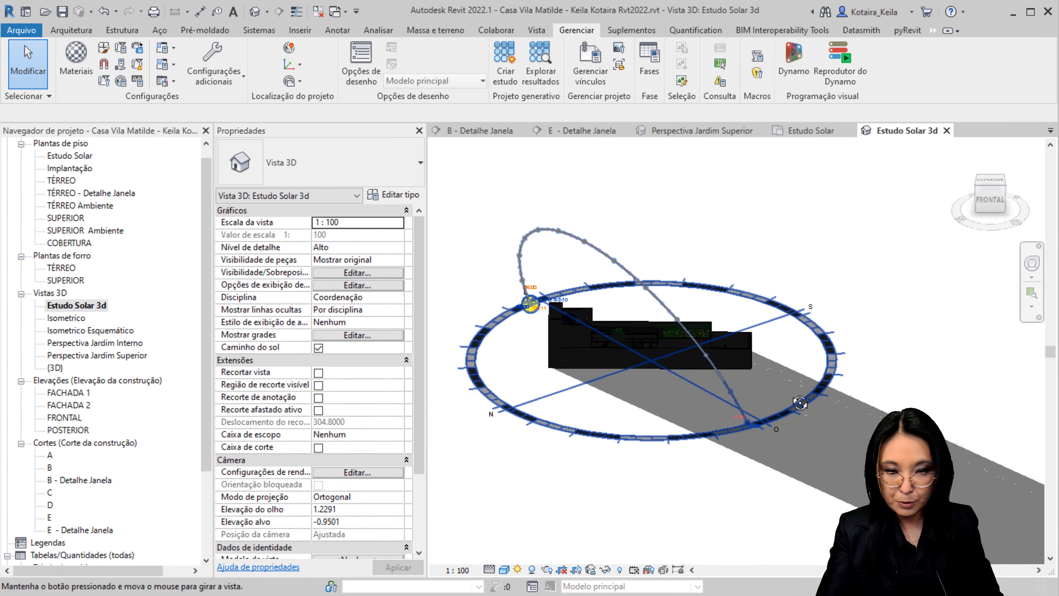
pyautogui.moveTo(799, 403); pyautogui.dragTo(813, 317)
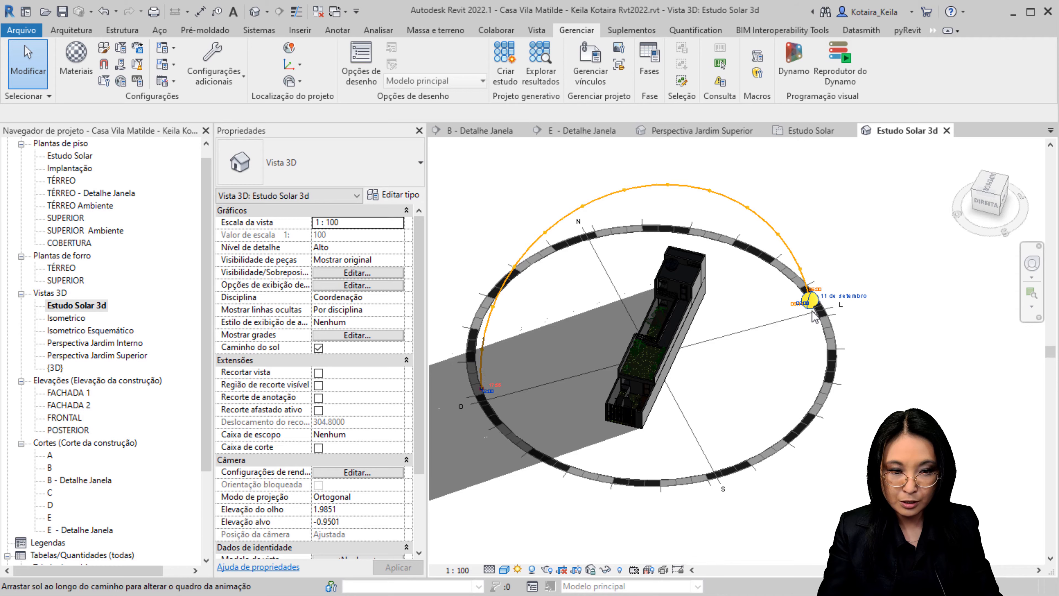
pyautogui.click(767, 220)
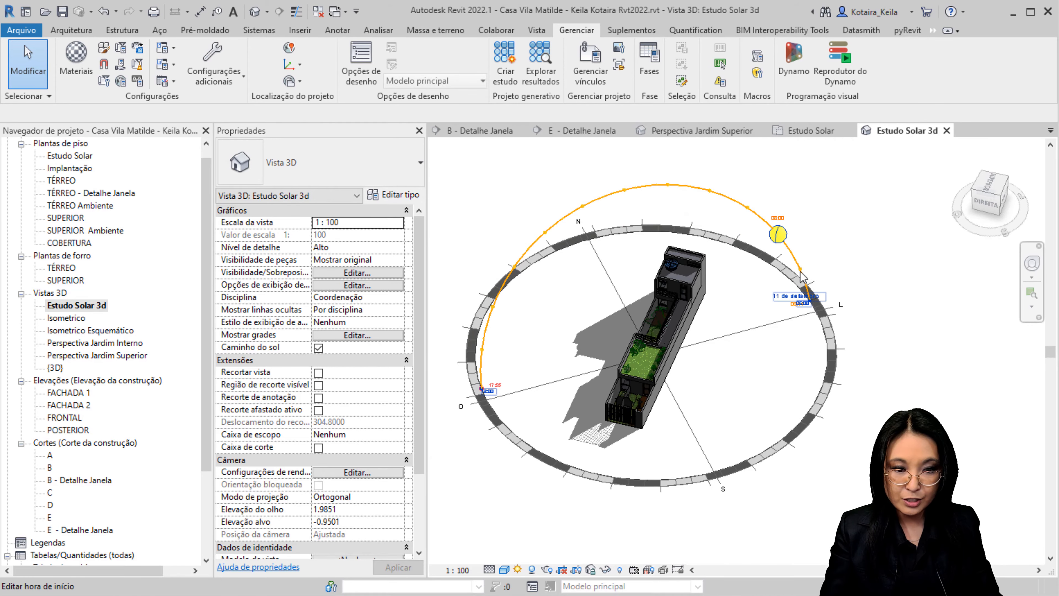
# - Inspect the start time and the date calendar editable directly on the sun path, leaving both as they are
pyautogui.click(797, 306)
pyautogui.click(833, 273)
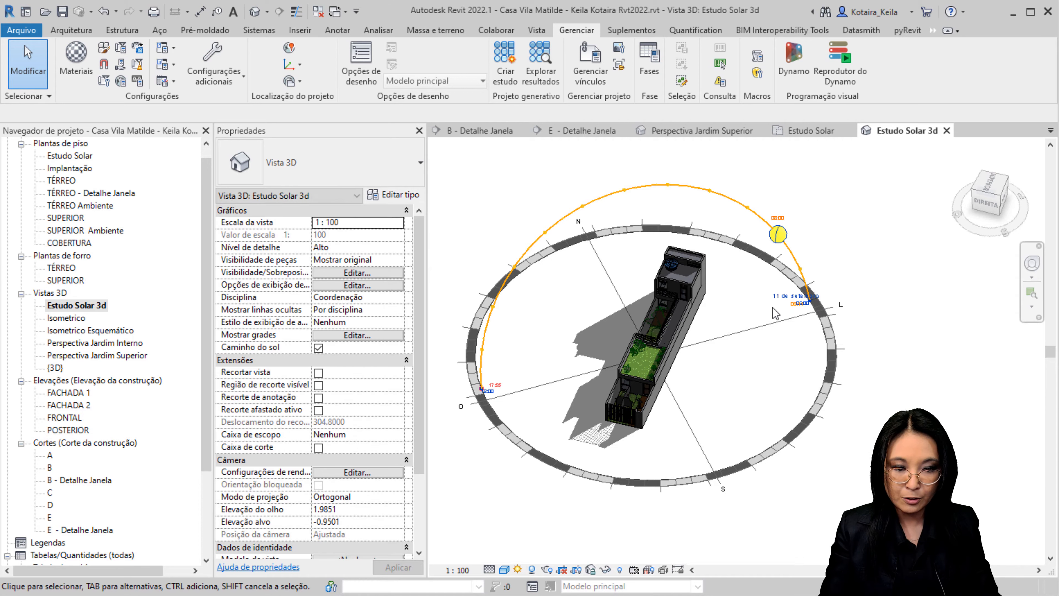
pyautogui.click(783, 297)
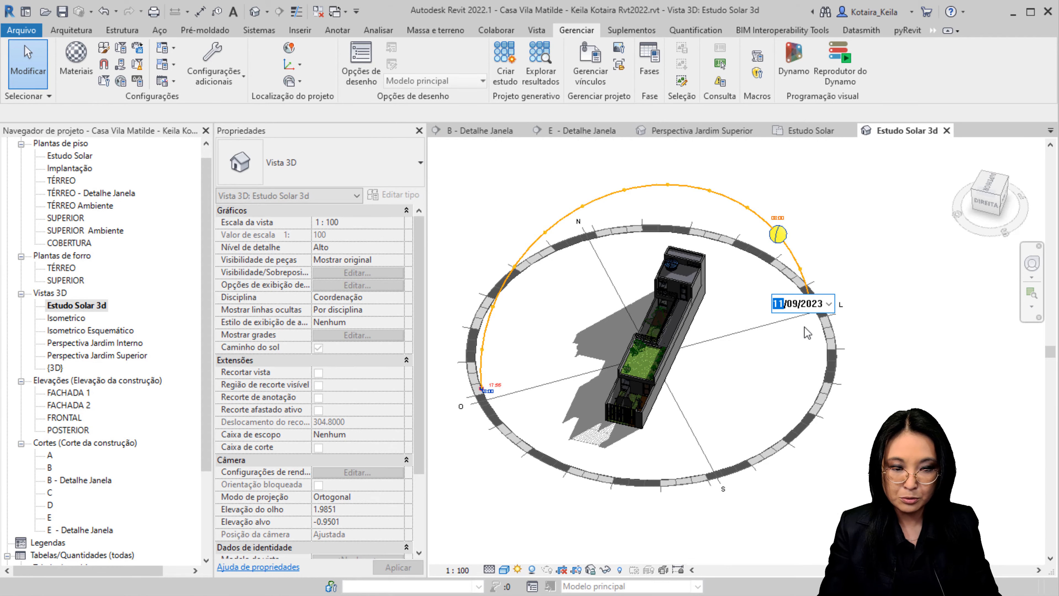
pyautogui.click(828, 308)
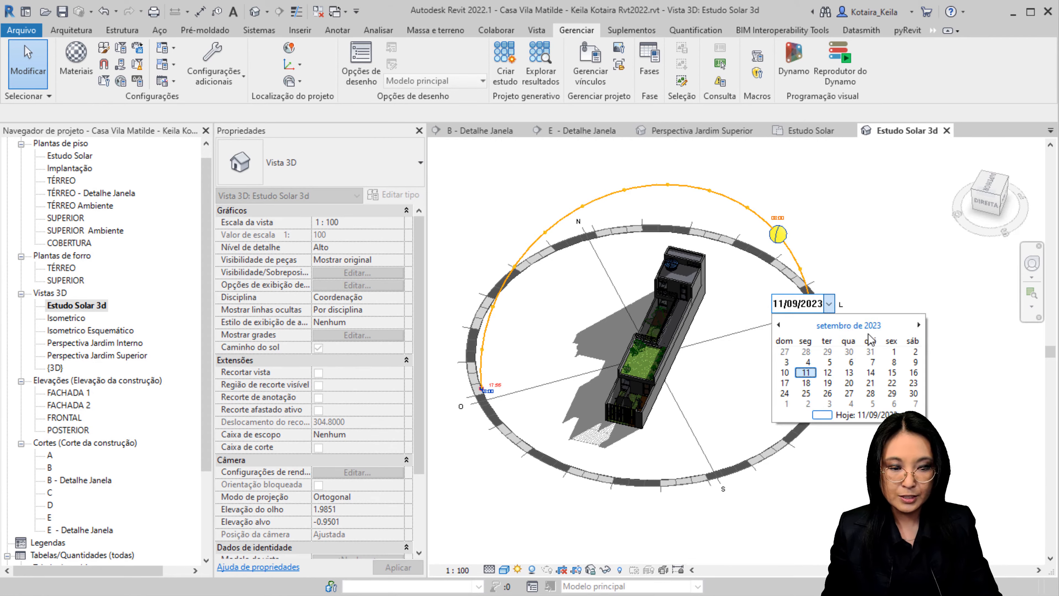
pyautogui.press('Escape')
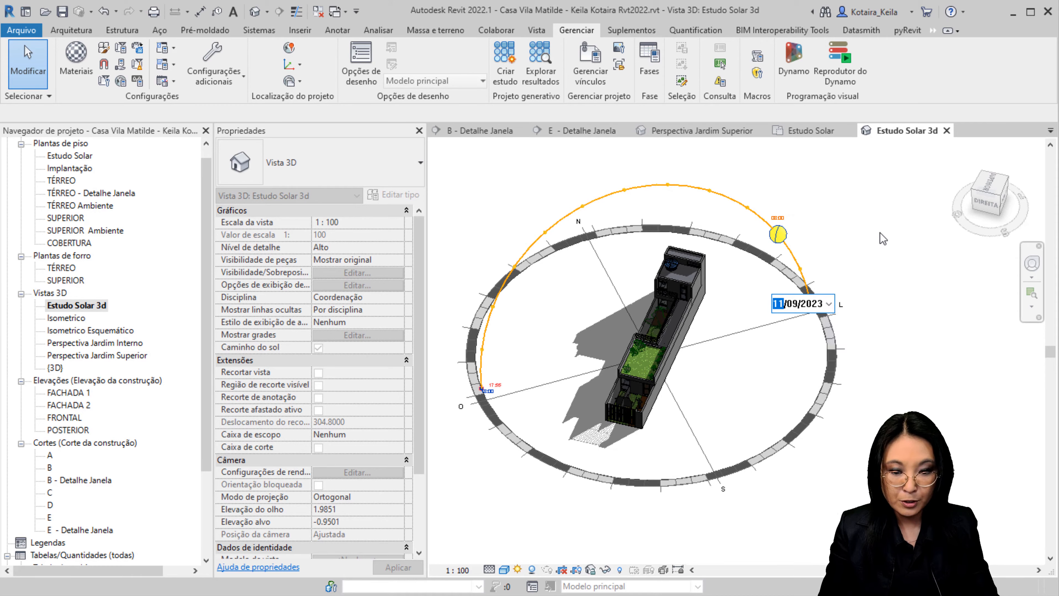
pyautogui.click(737, 390)
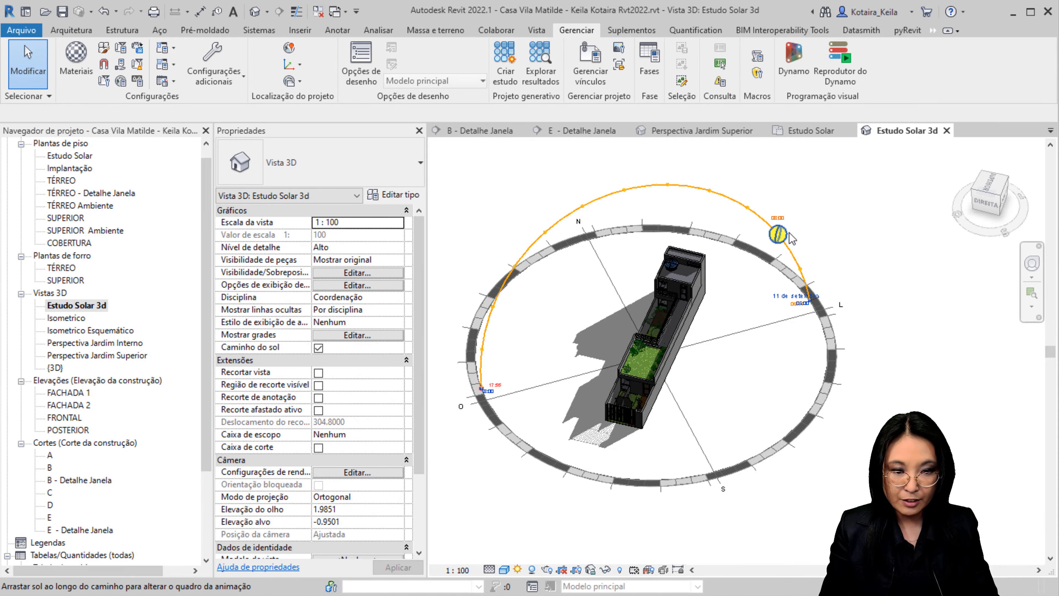
# - Move the sun along its path to 11:00 and open the solar study preview
pyautogui.moveTo(782, 234); pyautogui.dragTo(642, 162)
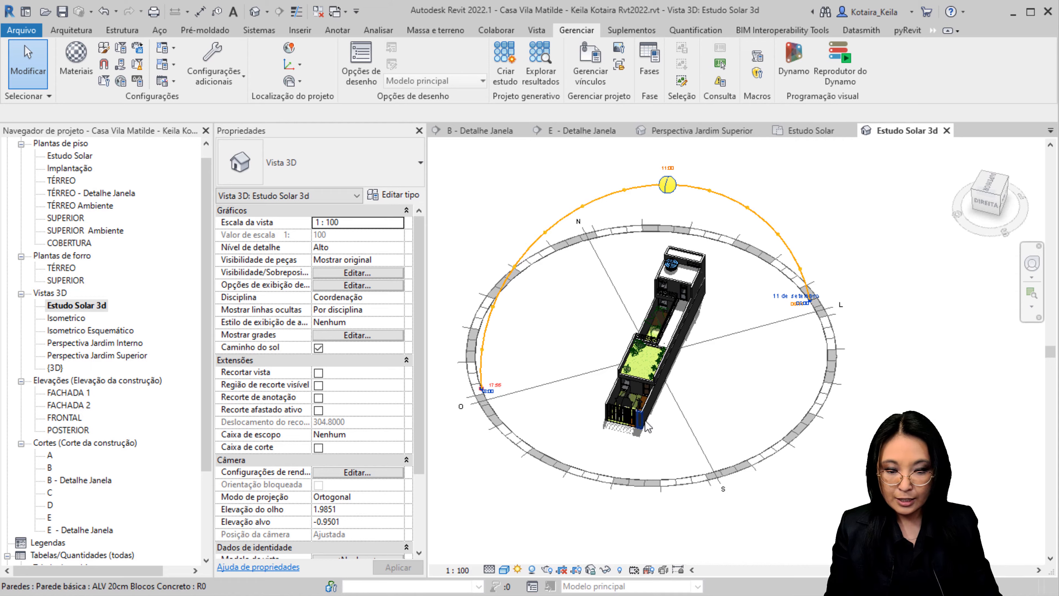
pyautogui.click(519, 570)
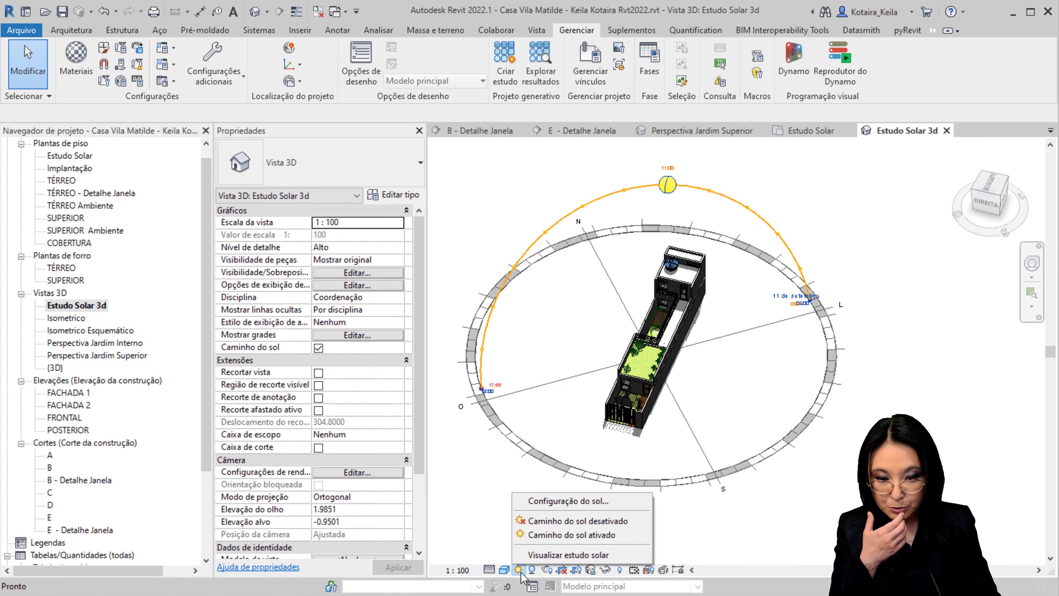
pyautogui.press('ctrl')
pyautogui.press('ctrl')
pyautogui.click(529, 558)
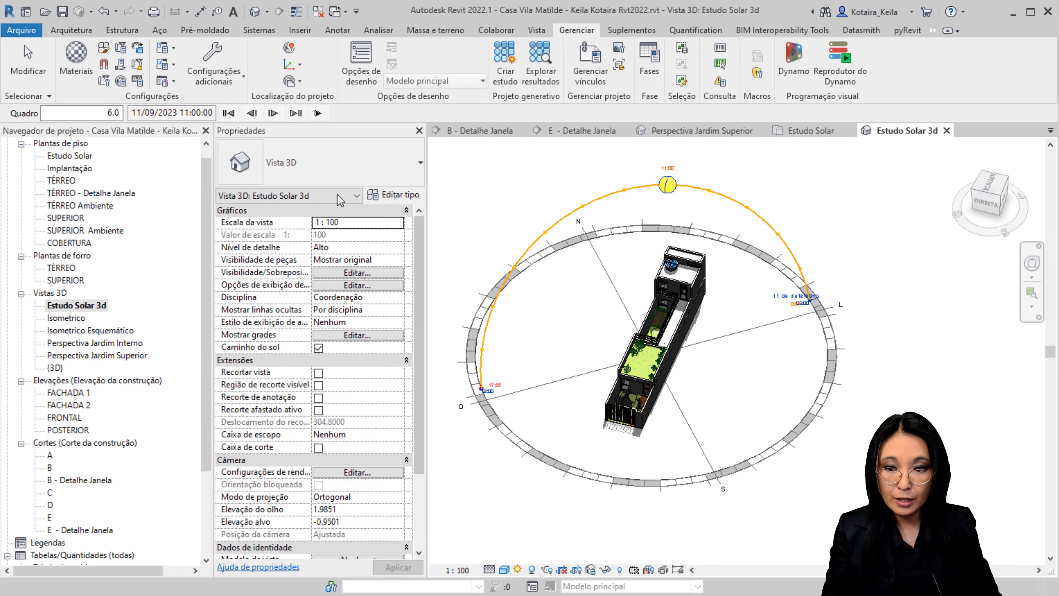
pyautogui.click(318, 113)
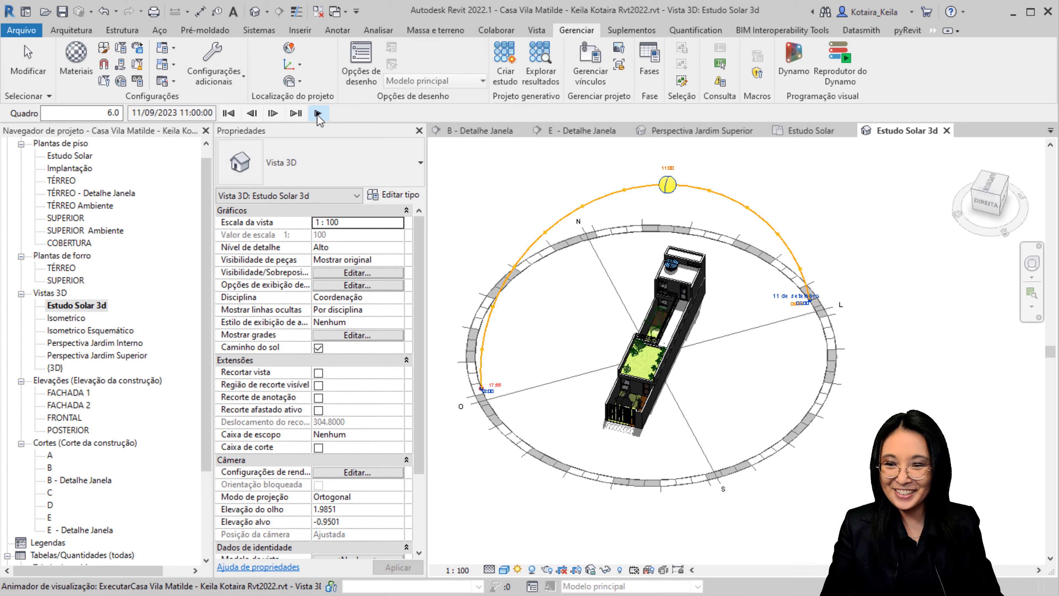
# - Try to set the solar study preview's frame to 15
pyautogui.click(110, 118)
pyautogui.doubleClick(110, 119)
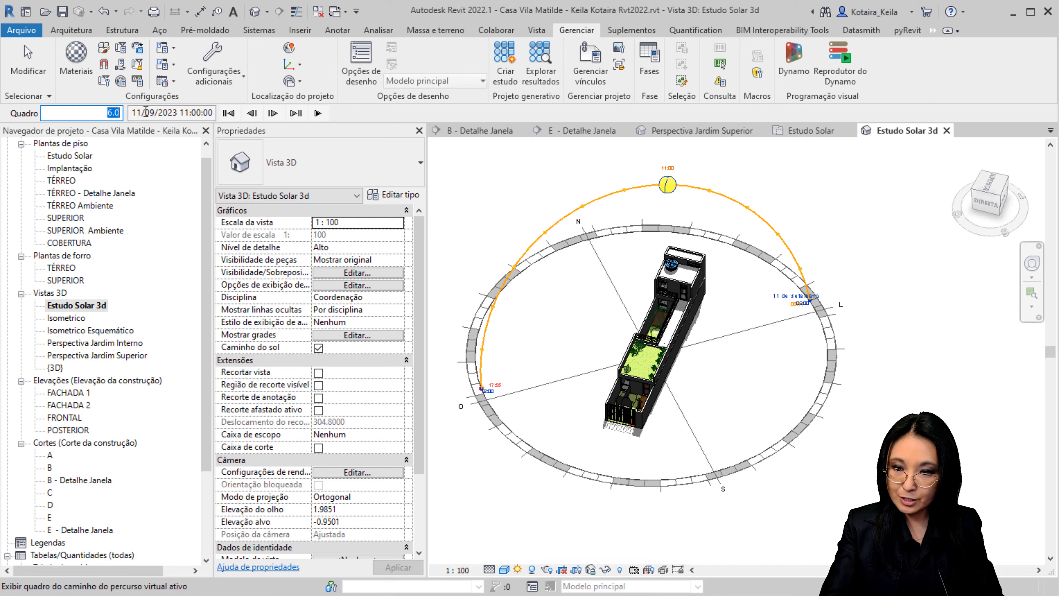
pyautogui.write('15')
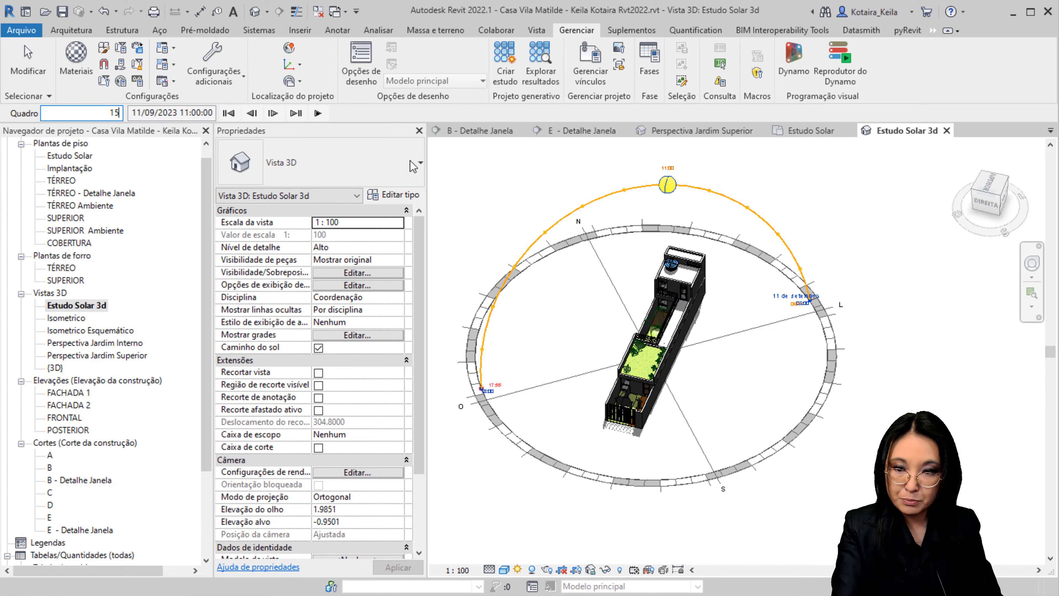
pyautogui.click(96, 119)
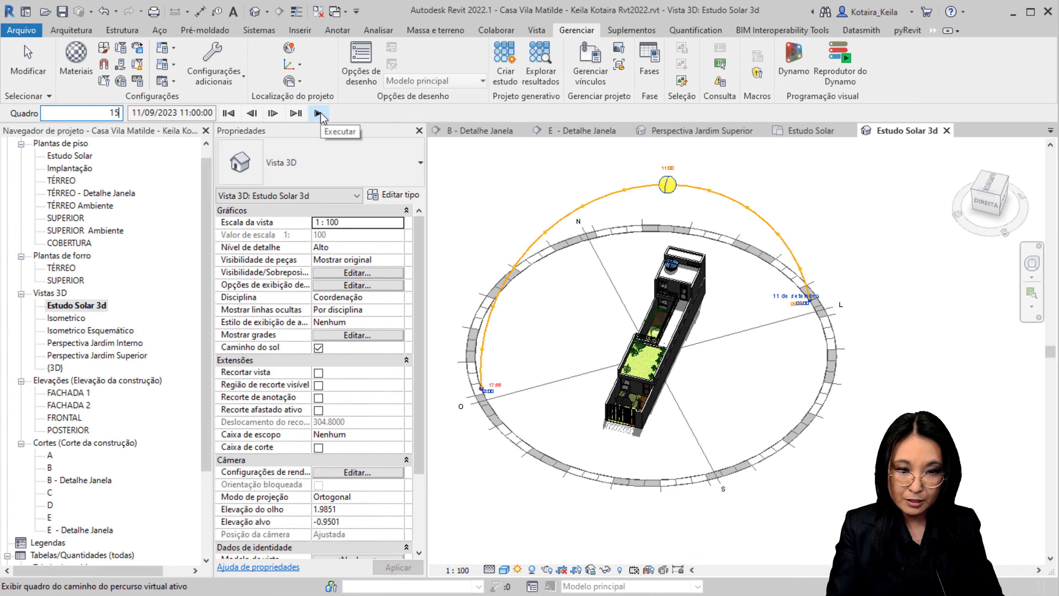
# - Rewind the single-day solar study to its first frame and play the animation
pyautogui.click(230, 113)
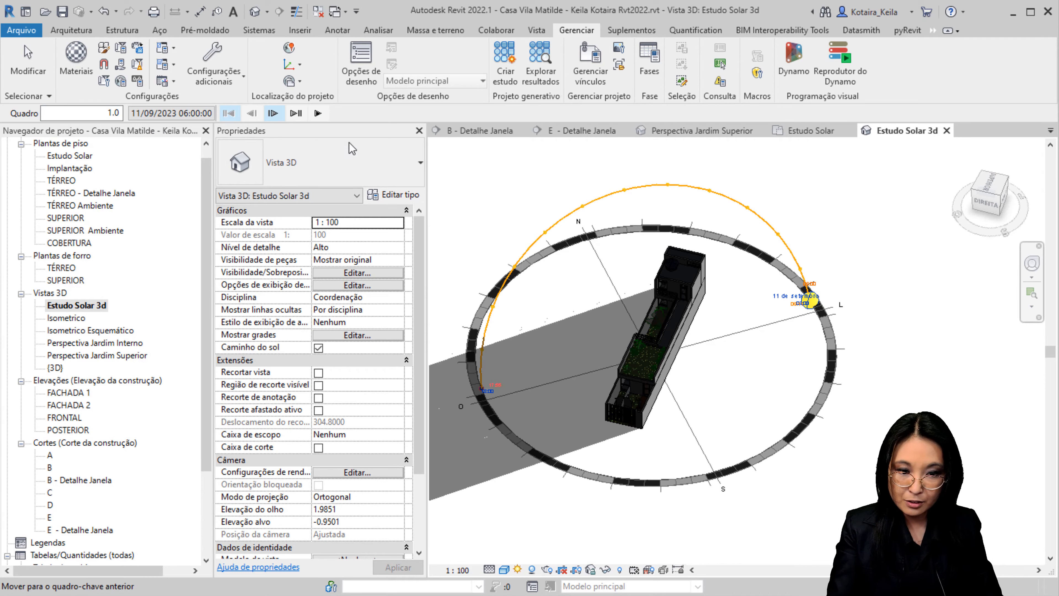
pyautogui.click(321, 114)
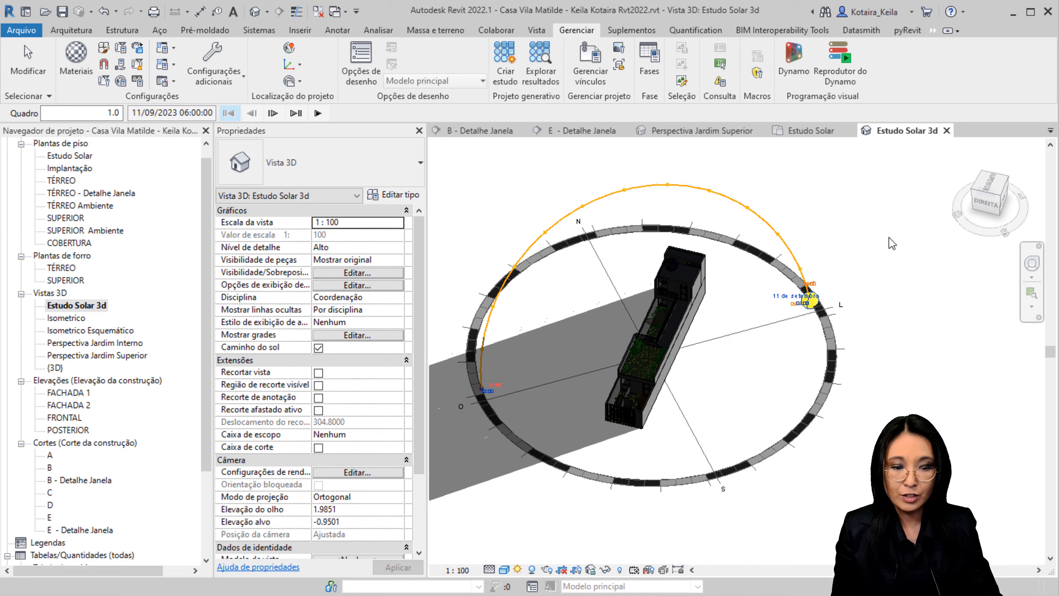
# - Switch the solar study to Estático and move the sun along its path to 10:45
pyautogui.click(517, 569)
pyautogui.click(556, 502)
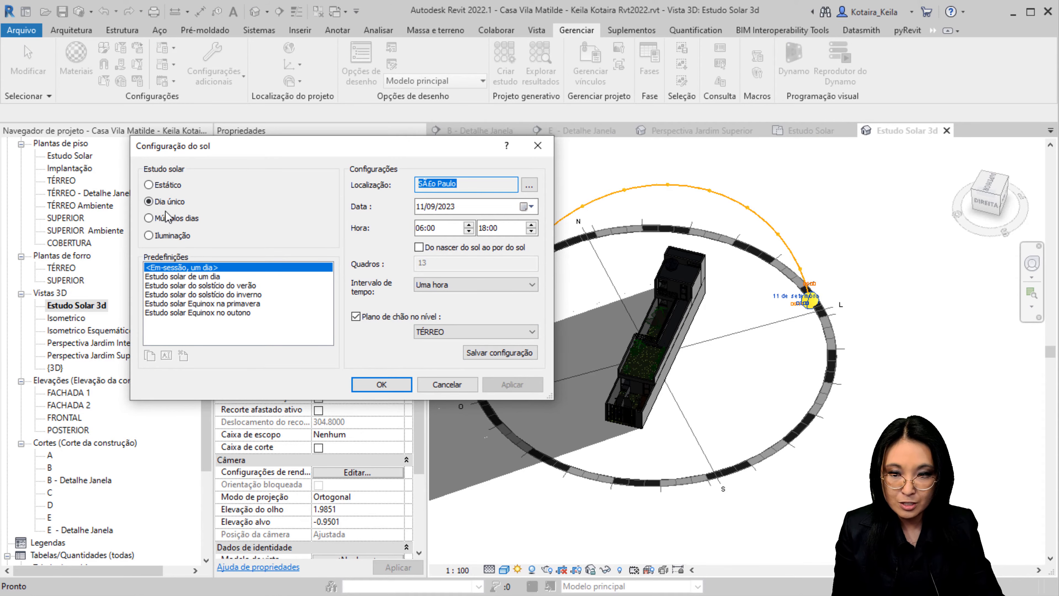
pyautogui.click(149, 185)
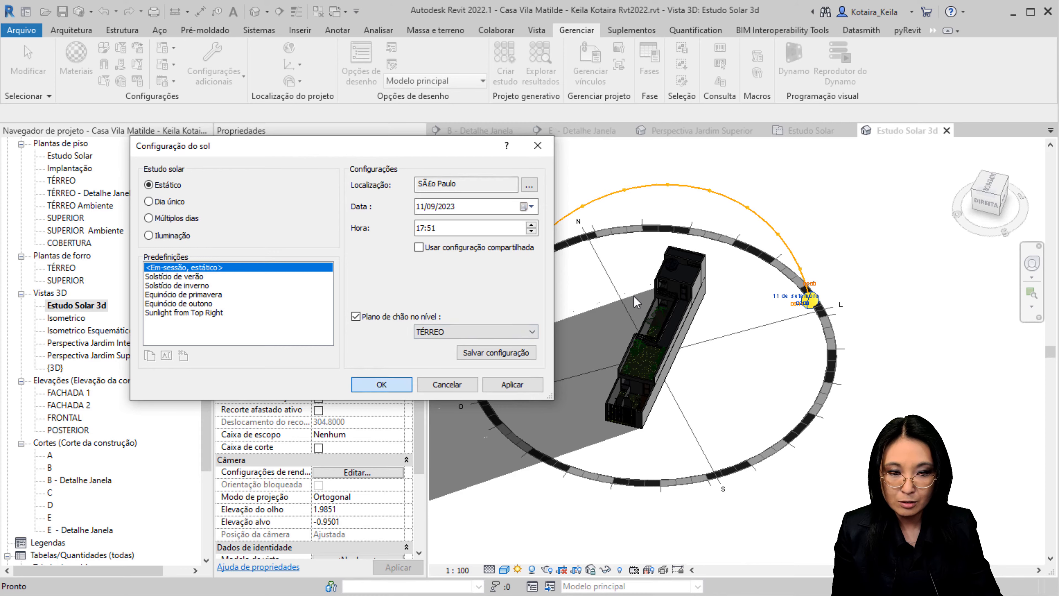
pyautogui.click(381, 385)
pyautogui.moveTo(481, 385); pyautogui.dragTo(674, 184)
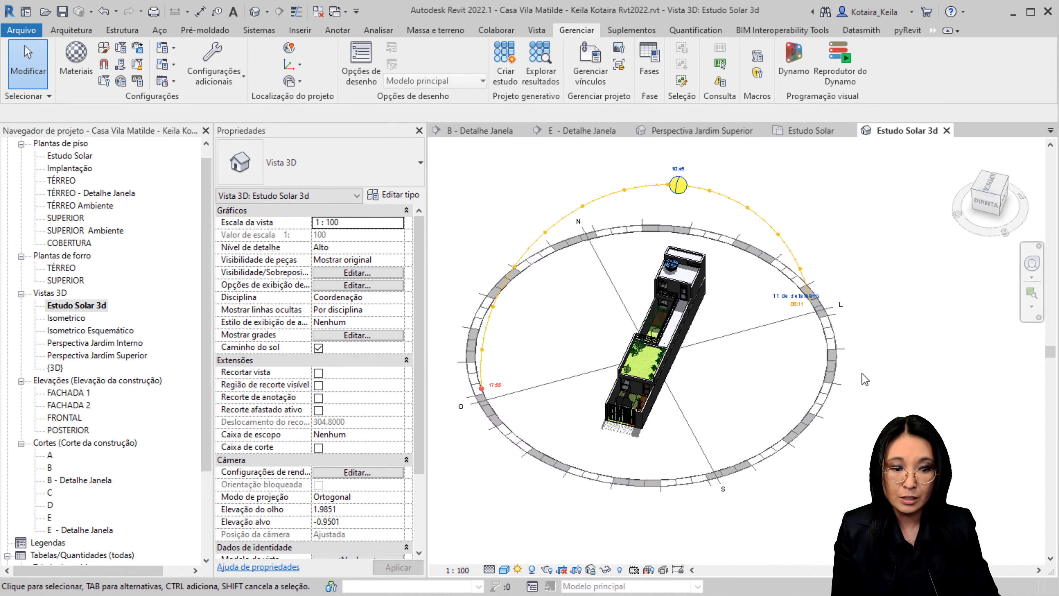
pyautogui.click(794, 296)
# - Switch the solar study to Múltiplos dias with both dates at 11/09/2023 and a time range of 06:11 to 17:55
pyautogui.click(518, 569)
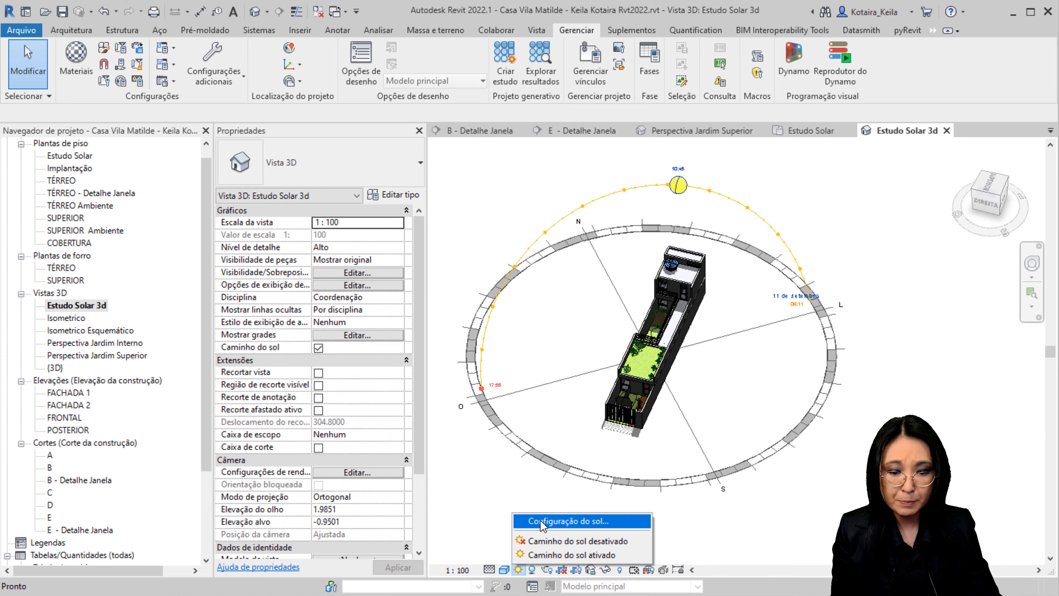
pyautogui.click(543, 521)
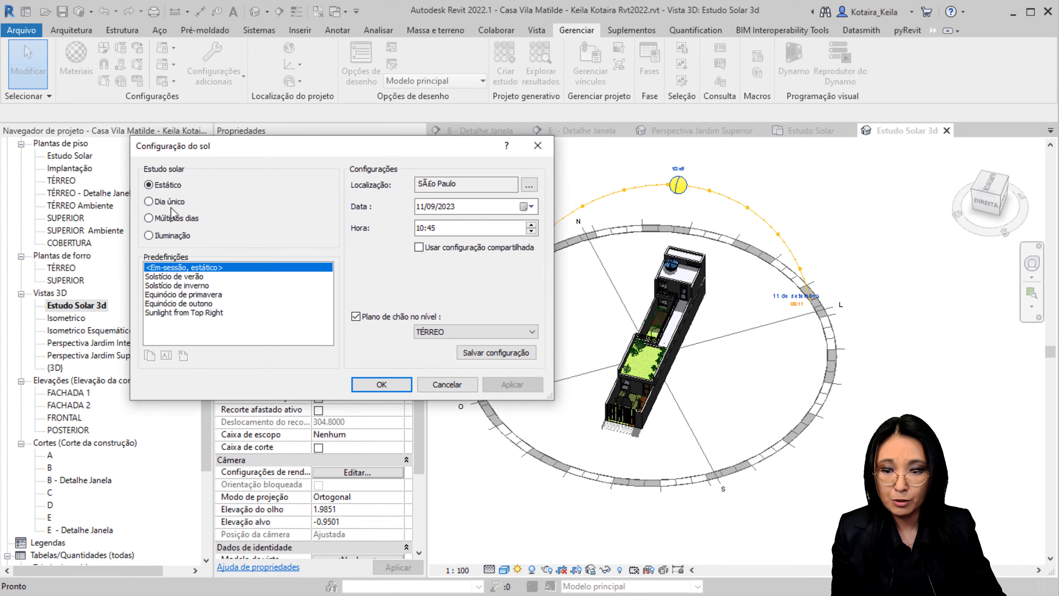
pyautogui.click(175, 218)
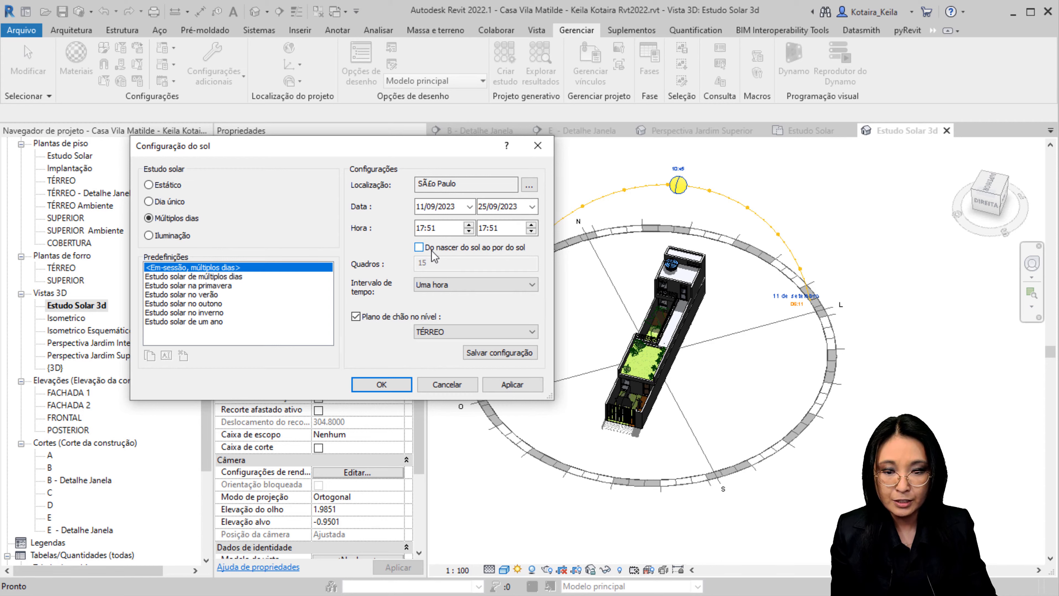
pyautogui.click(423, 208)
pyautogui.click(493, 207)
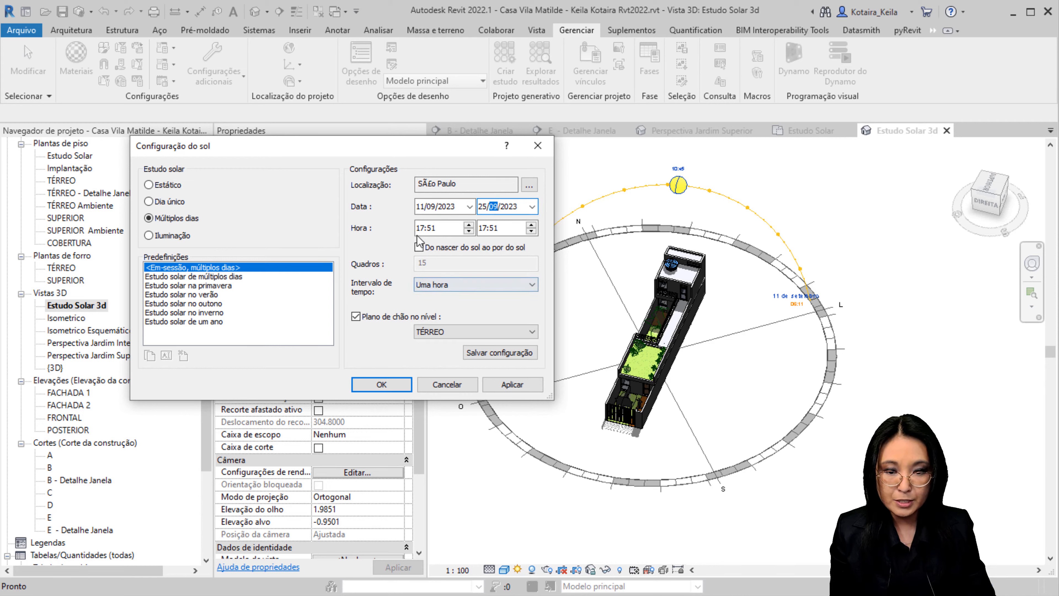
pyautogui.click(418, 247)
pyautogui.click(444, 248)
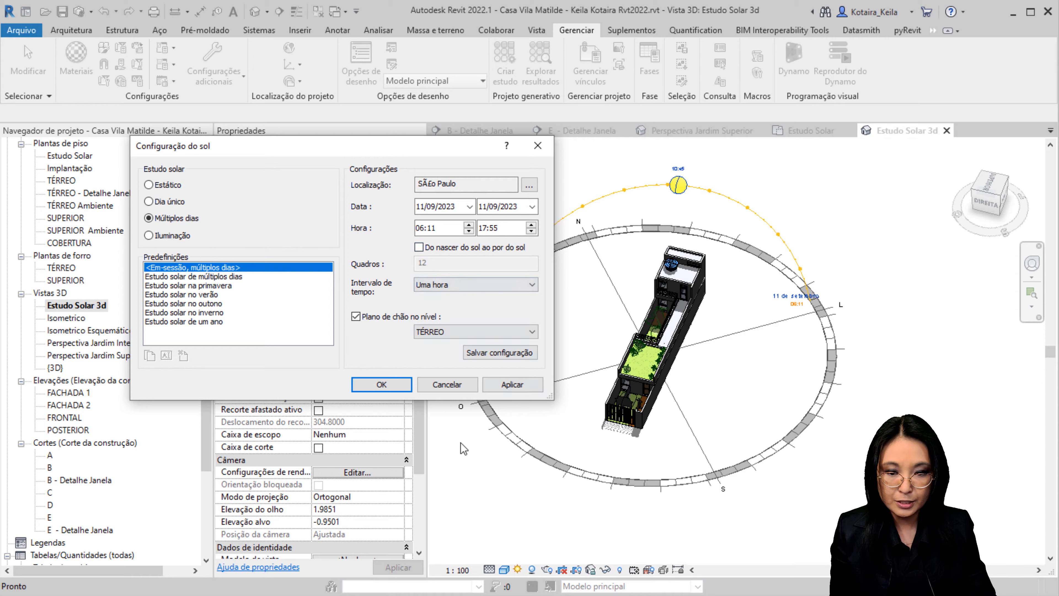
pyautogui.click(381, 385)
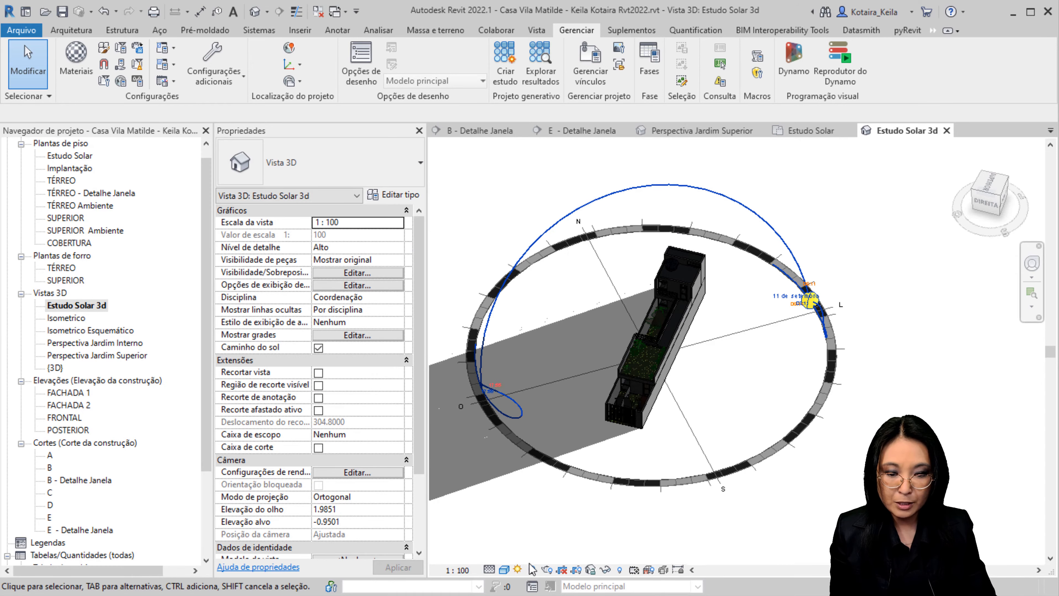
# - Open the preview of the multi-day solar study in the Estudo Solar 3d view and play its animation
pyautogui.click(518, 570)
pyautogui.click(582, 559)
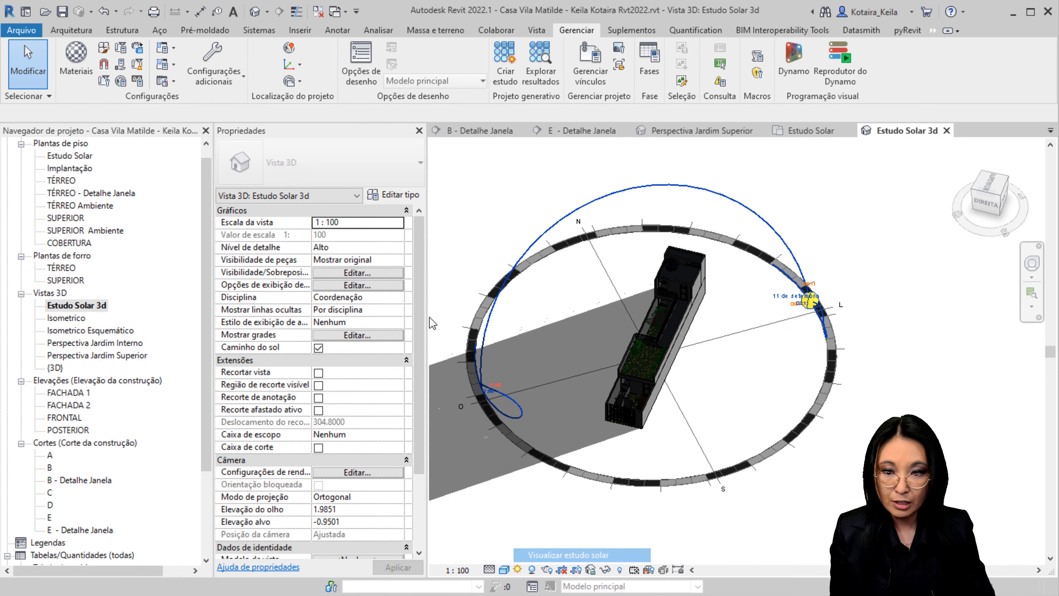
pyautogui.click(317, 113)
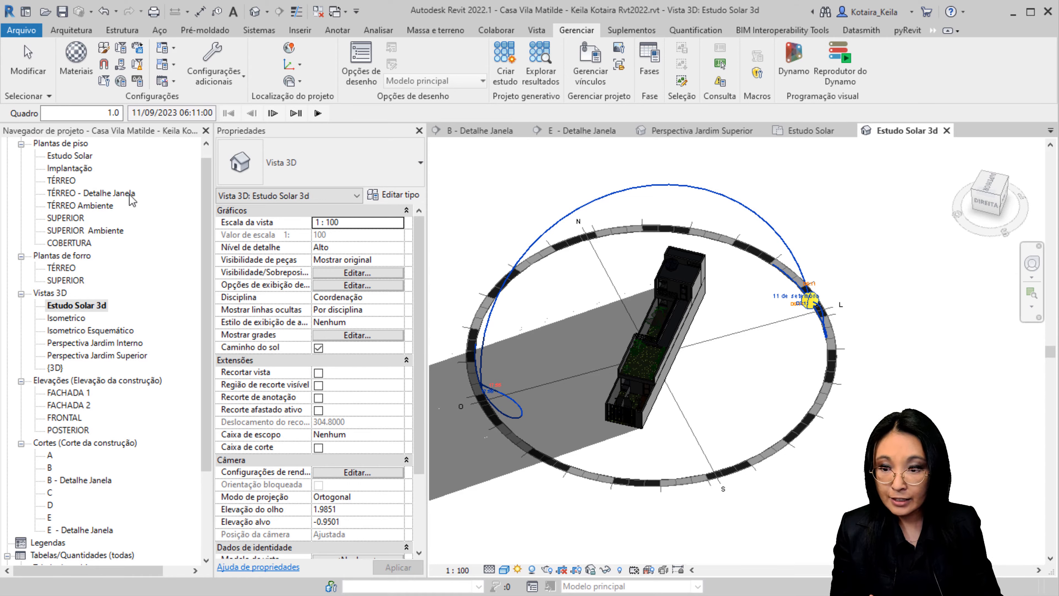
# - Open the TÉRREO floor plan and start a perspective camera with an offset of 1.5000 from the TÉRREO level
pyautogui.doubleClick(61, 181)
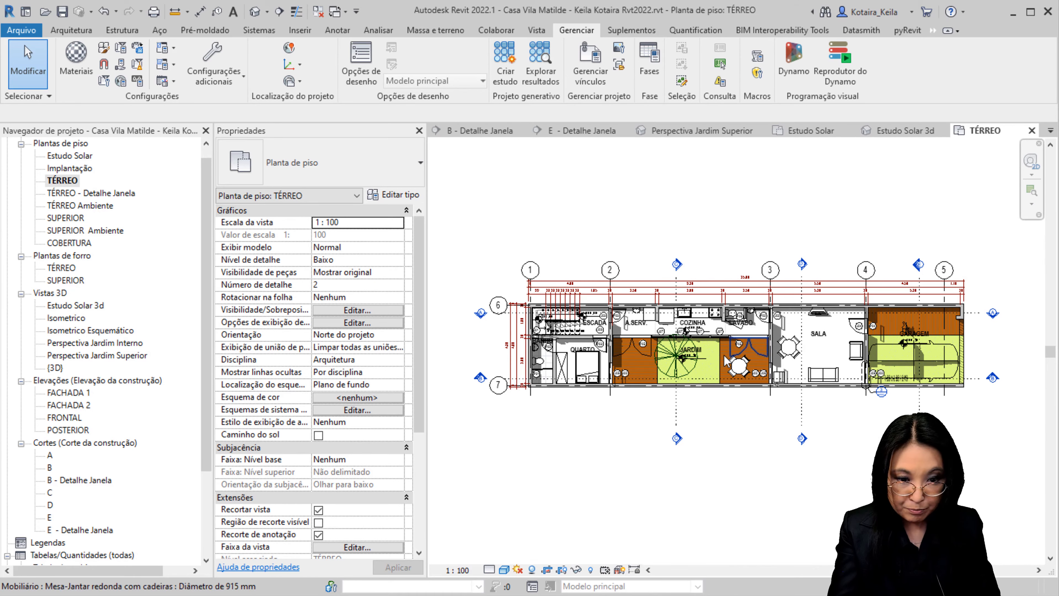
pyautogui.click(268, 12)
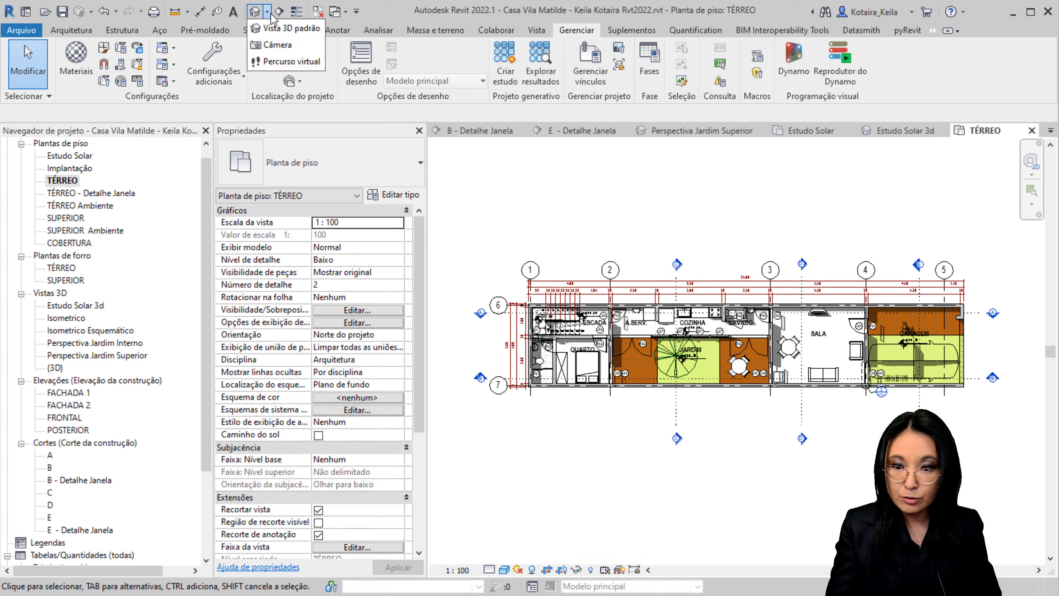
pyautogui.click(277, 45)
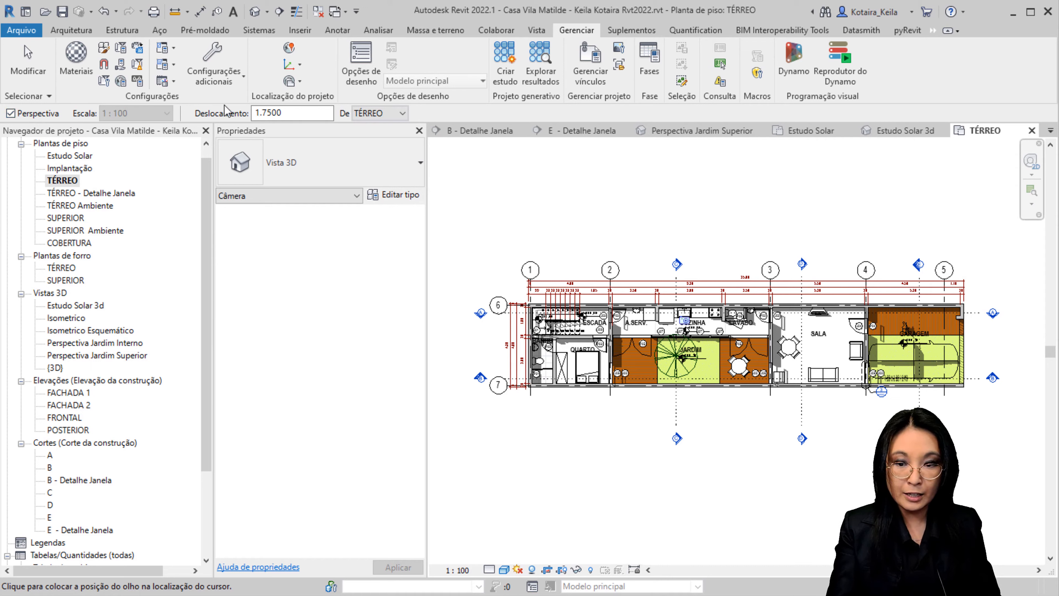
pyautogui.click(268, 113)
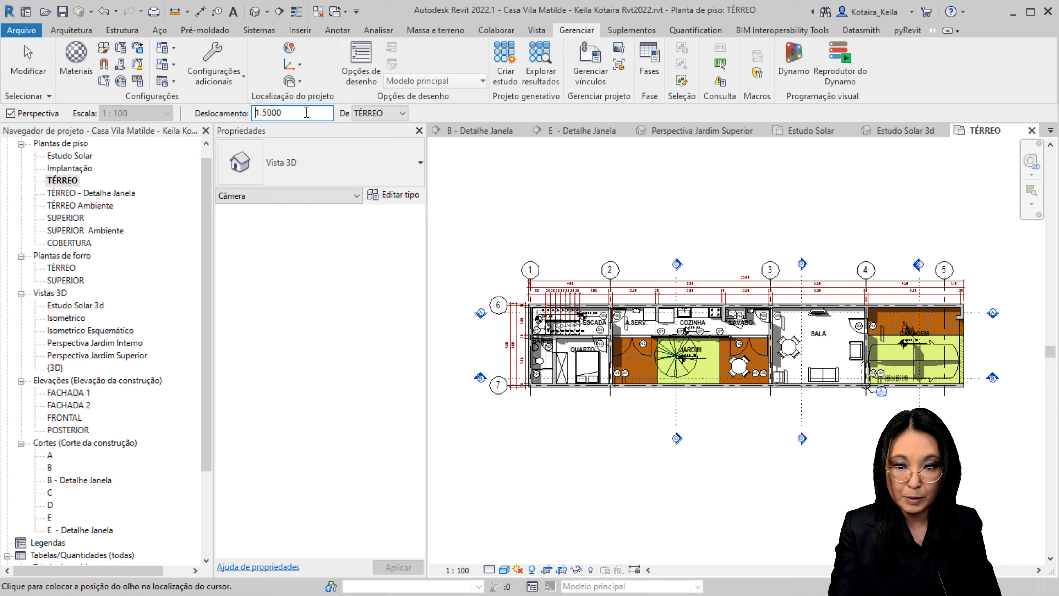
pyautogui.press('ctrl')
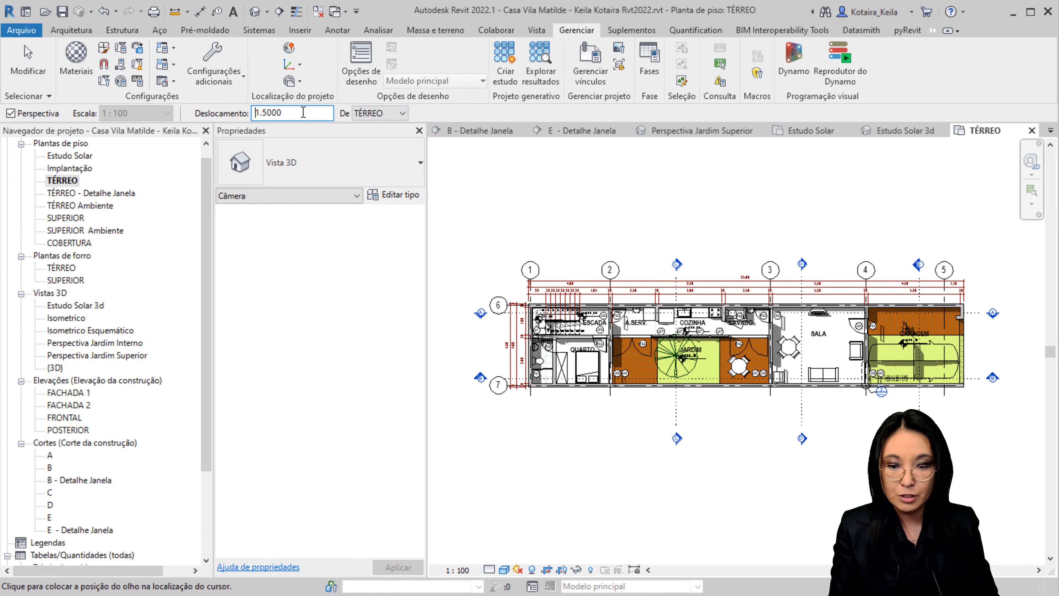
pyautogui.press('ctrl')
pyautogui.click(395, 114)
pyautogui.click(395, 113)
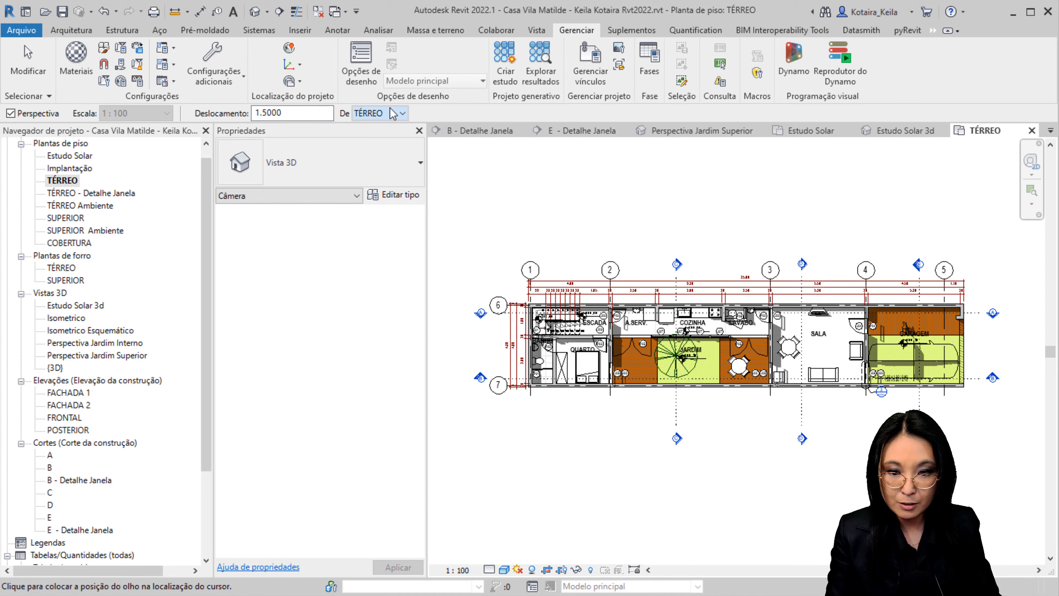
# - Turn off the TÉRREO plan's crop and place a camera in front of the FRONTAL facade, aimed through the length of the house
pyautogui.moveTo(698, 333); pyautogui.dragTo(582, 325, button='middle')
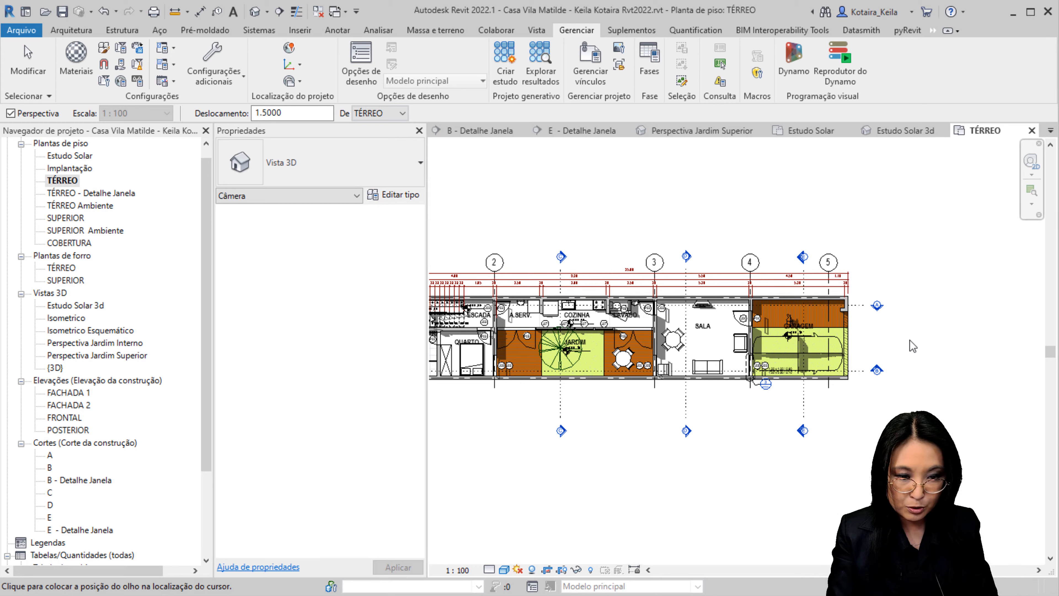
pyautogui.click(547, 569)
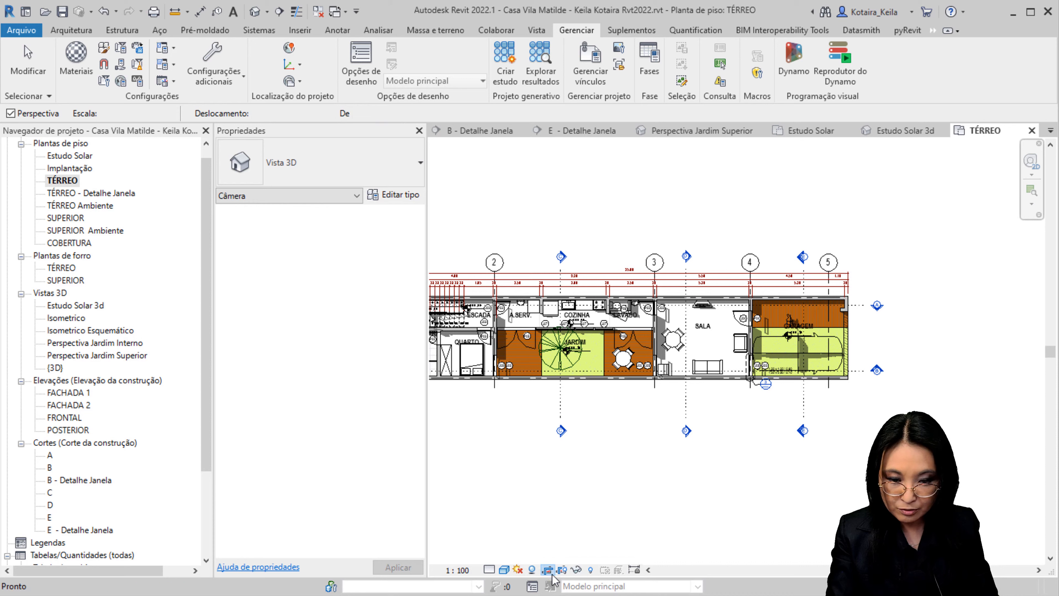
pyautogui.press('Return')
pyautogui.click(924, 340)
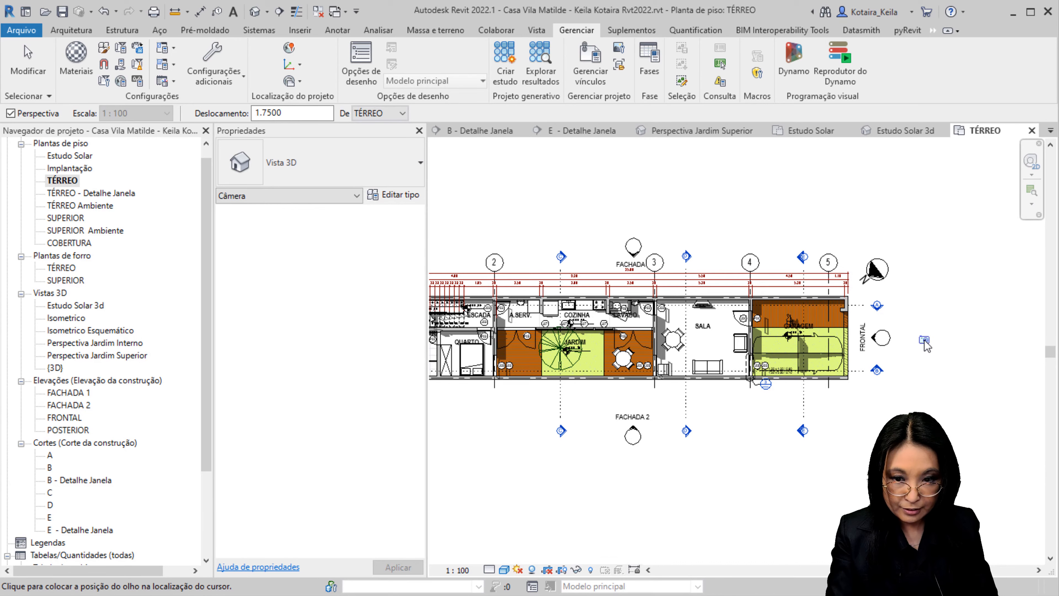
pyautogui.click(924, 340)
pyautogui.scroll(-3, 925, 340)
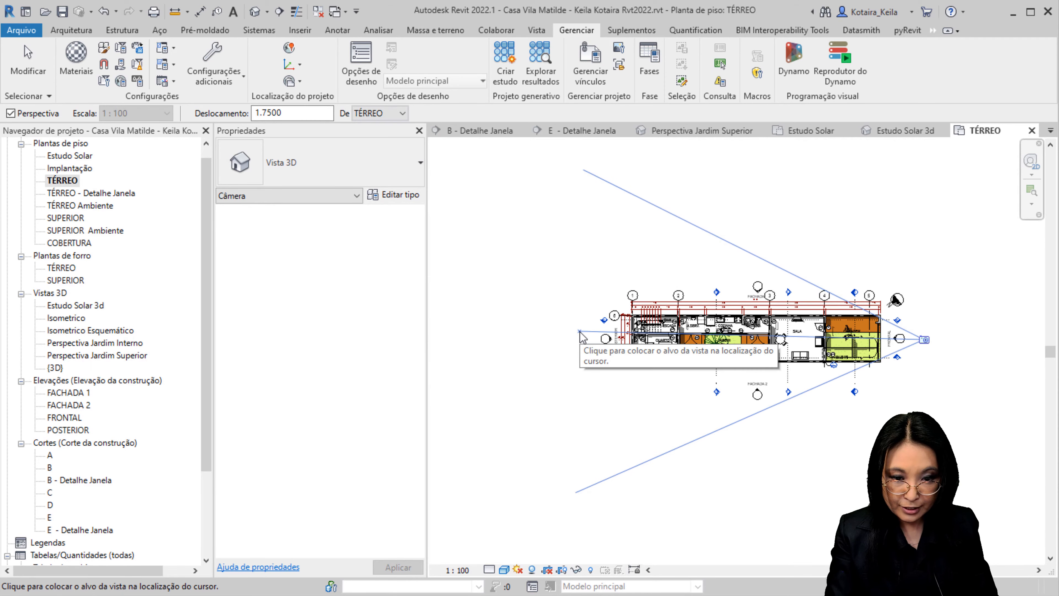
pyautogui.click(470, 320)
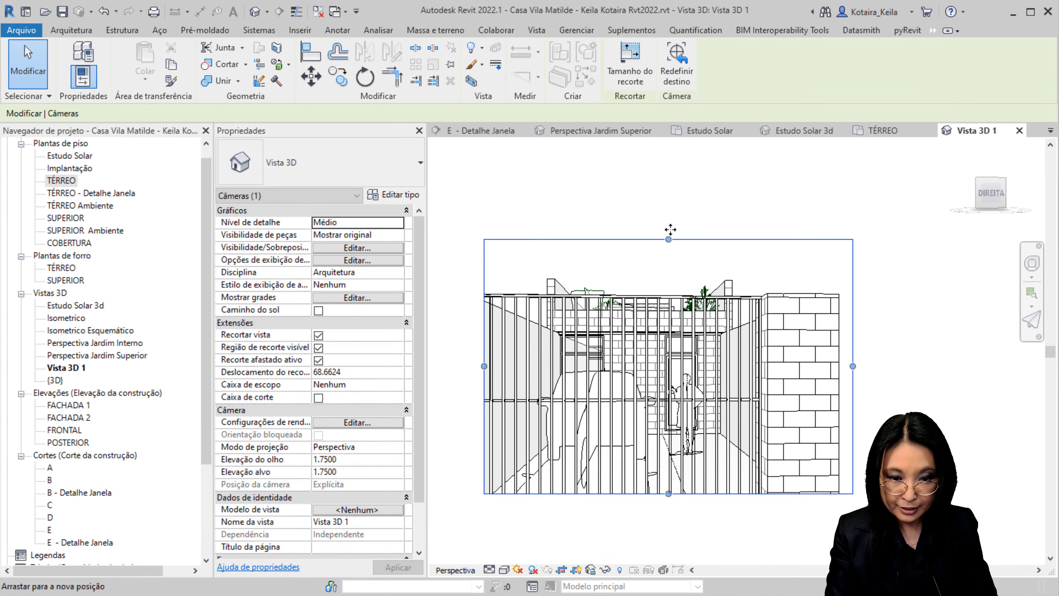
# - Resize the new camera view's crop region to frame the front gate, the side walls and the ground below the gate
pyautogui.moveTo(572, 311); pyautogui.dragTo(449, 312)
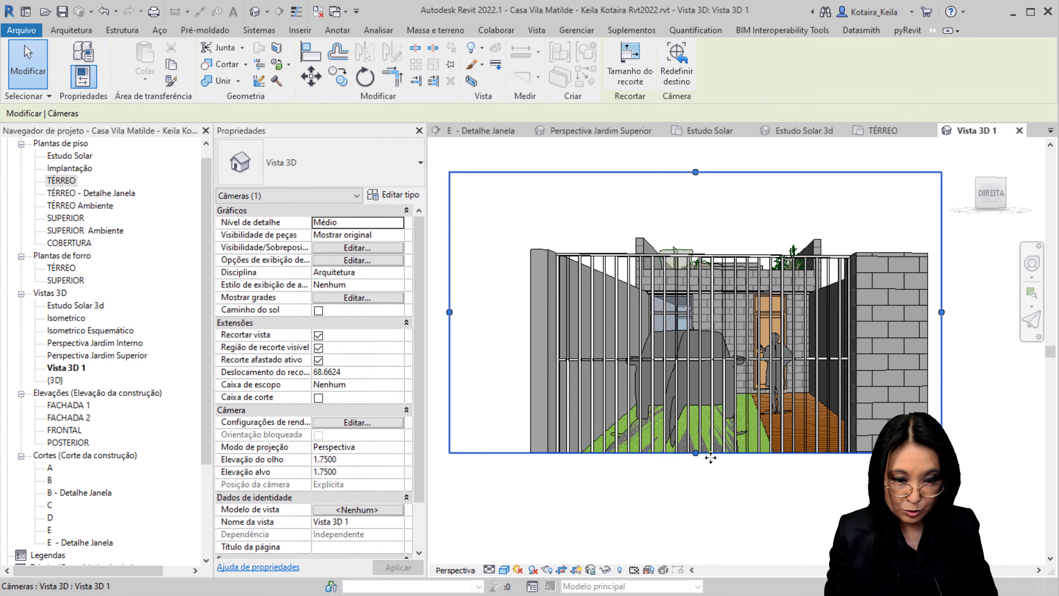
pyautogui.moveTo(695, 452)
pyautogui.mouseDown()
pyautogui.moveTo(698, 495)
pyautogui.moveTo(695, 480)
pyautogui.moveTo(751, 484)
pyautogui.mouseUp()
pyautogui.moveTo(449, 325); pyautogui.dragTo(531, 325)
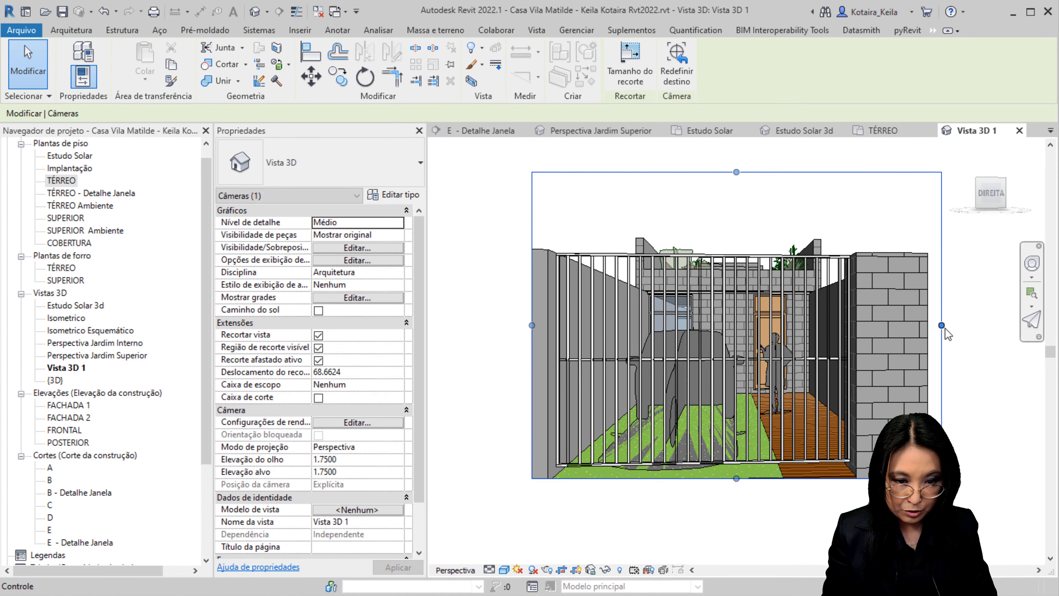
pyautogui.moveTo(941, 325); pyautogui.dragTo(922, 336)
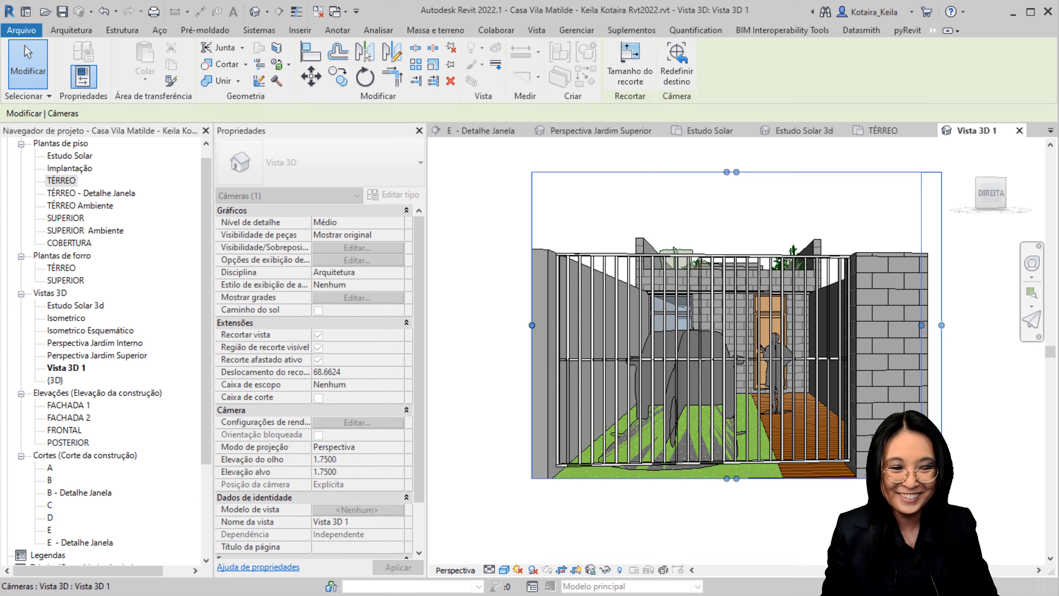
pyautogui.press('Escape')
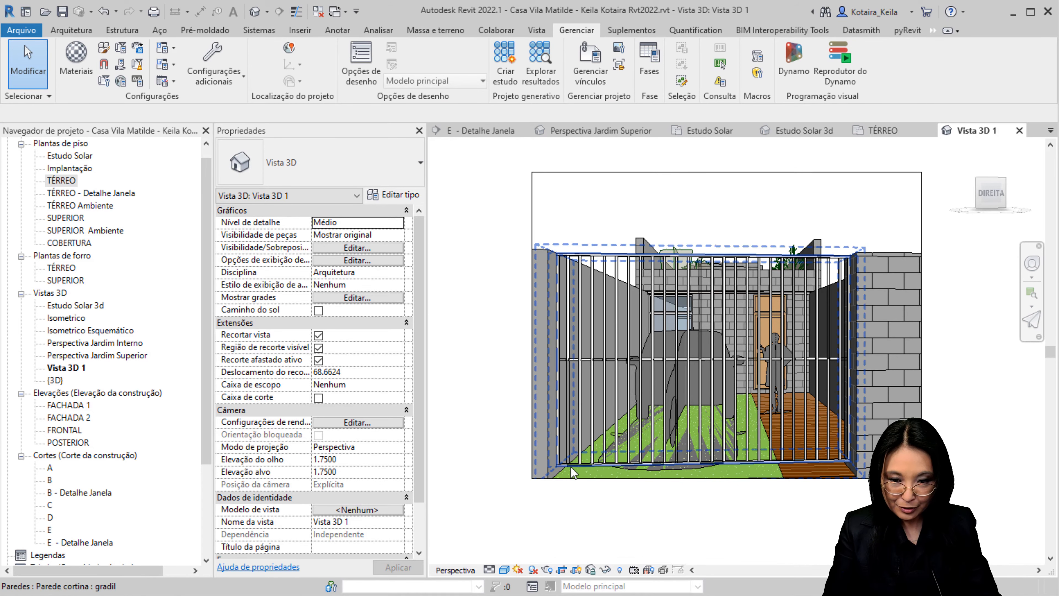
# - Set both the eye elevation and the target elevation of the camera view to 1.5
pyautogui.click(370, 460)
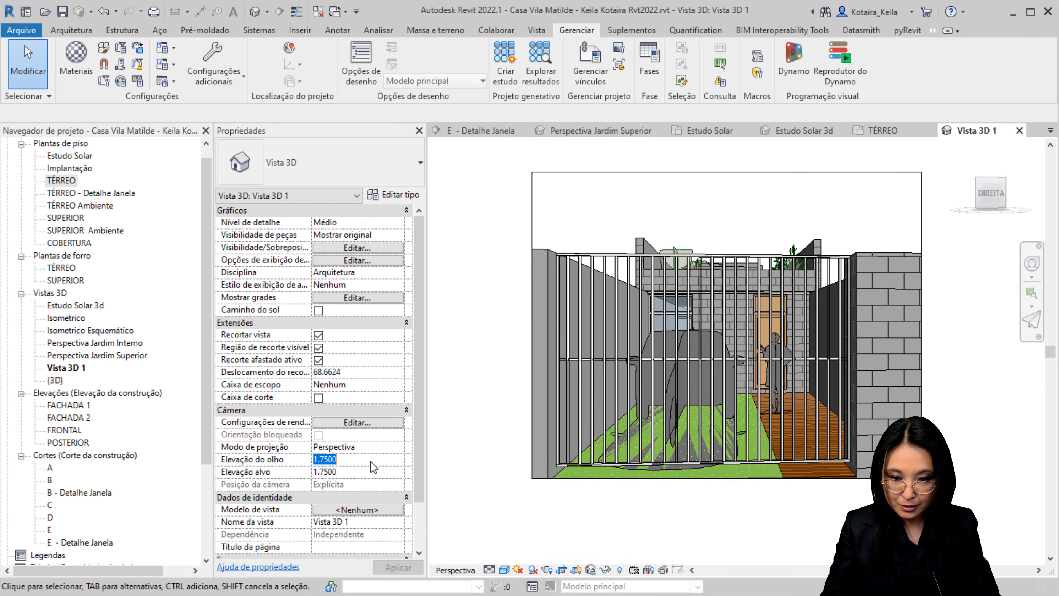
pyautogui.click(333, 458)
pyautogui.write('1.5')
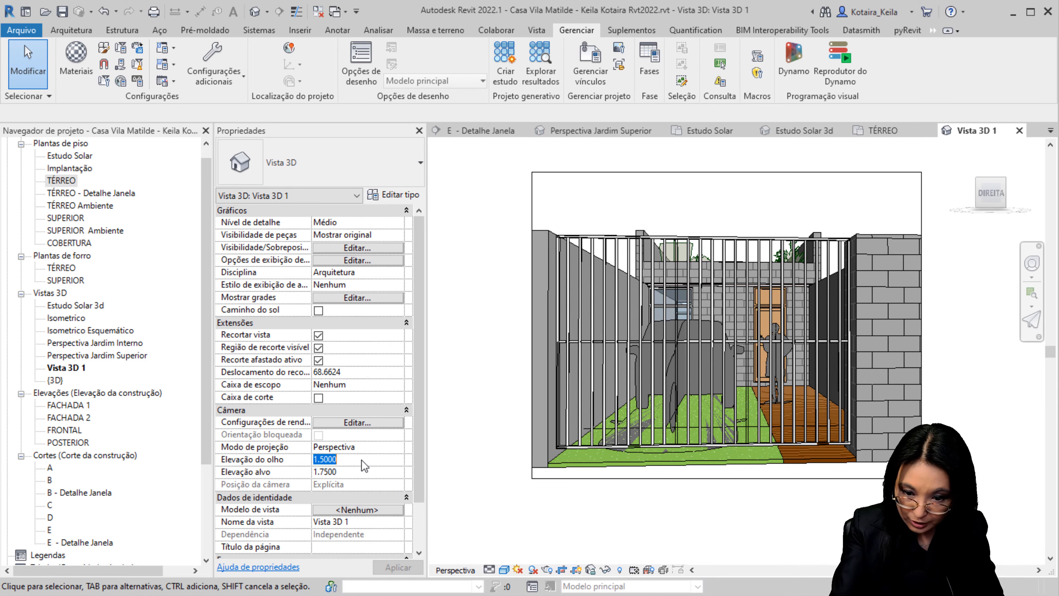
pyautogui.click(355, 474)
pyautogui.write('1.5')
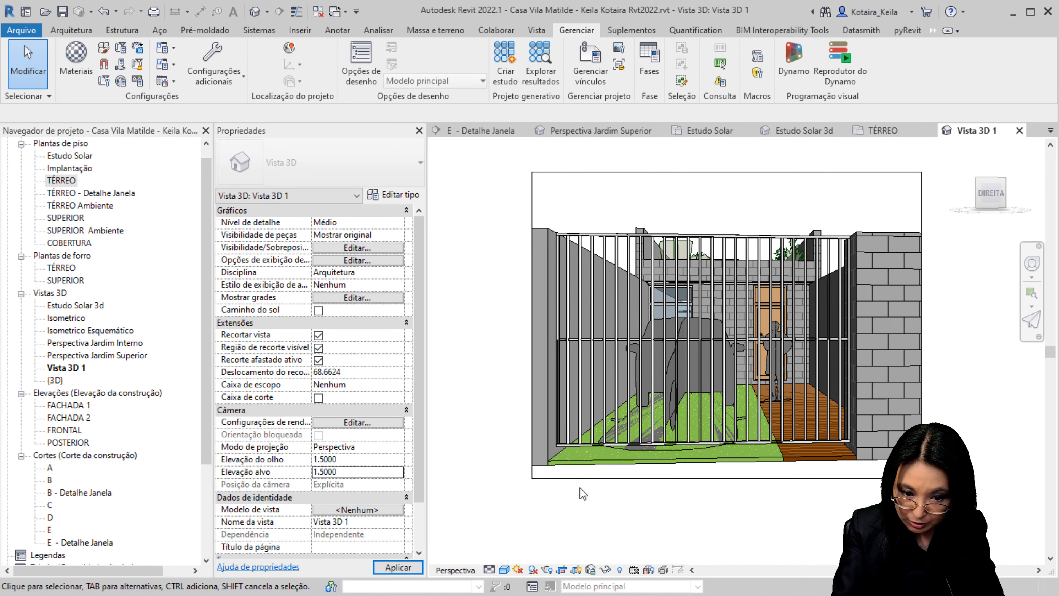
# - Move the camera view's crop frame upward and raise its lower edge to cut off the ground in front of the gate
pyautogui.click(701, 478)
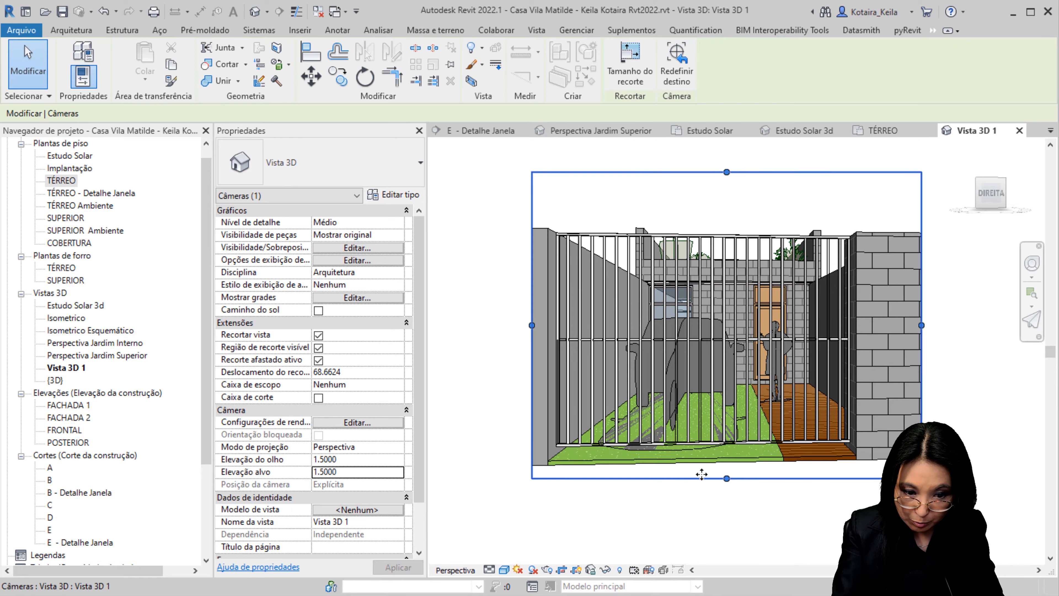
pyautogui.moveTo(701, 474); pyautogui.dragTo(702, 442)
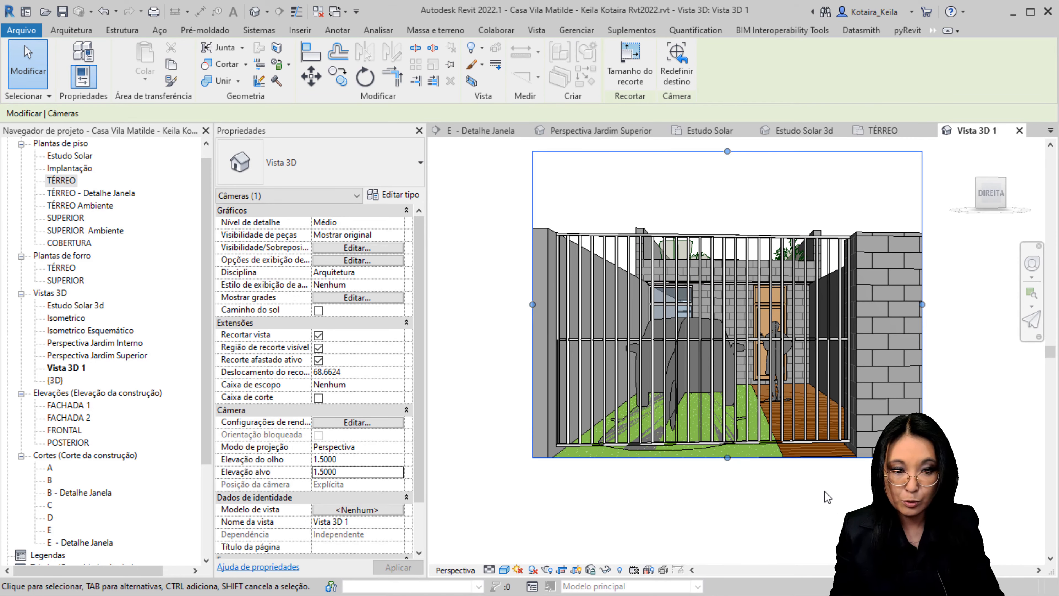
pyautogui.moveTo(730, 458); pyautogui.dragTo(734, 432)
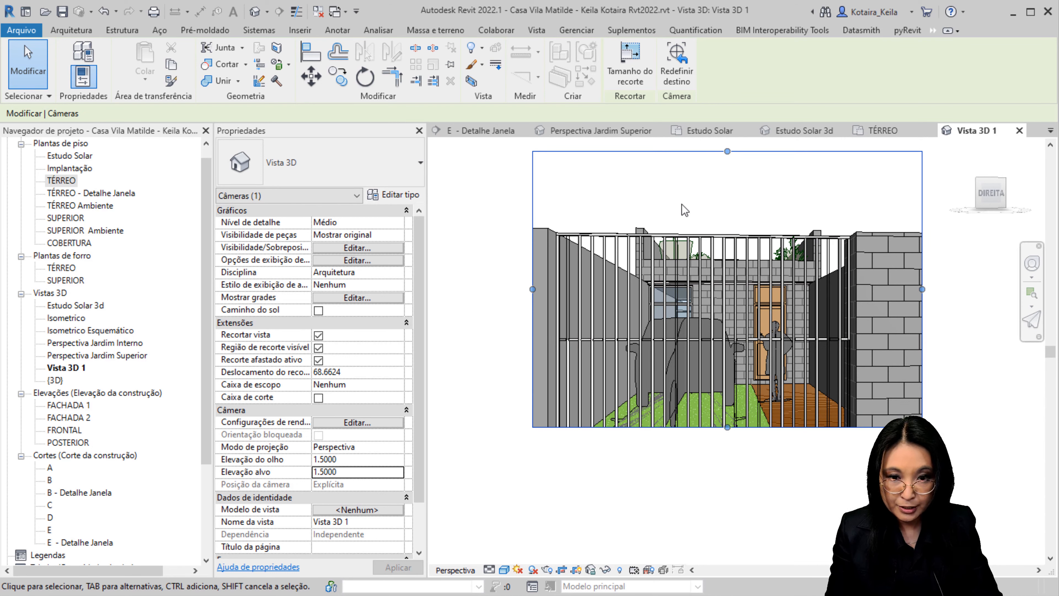
pyautogui.click(461, 190)
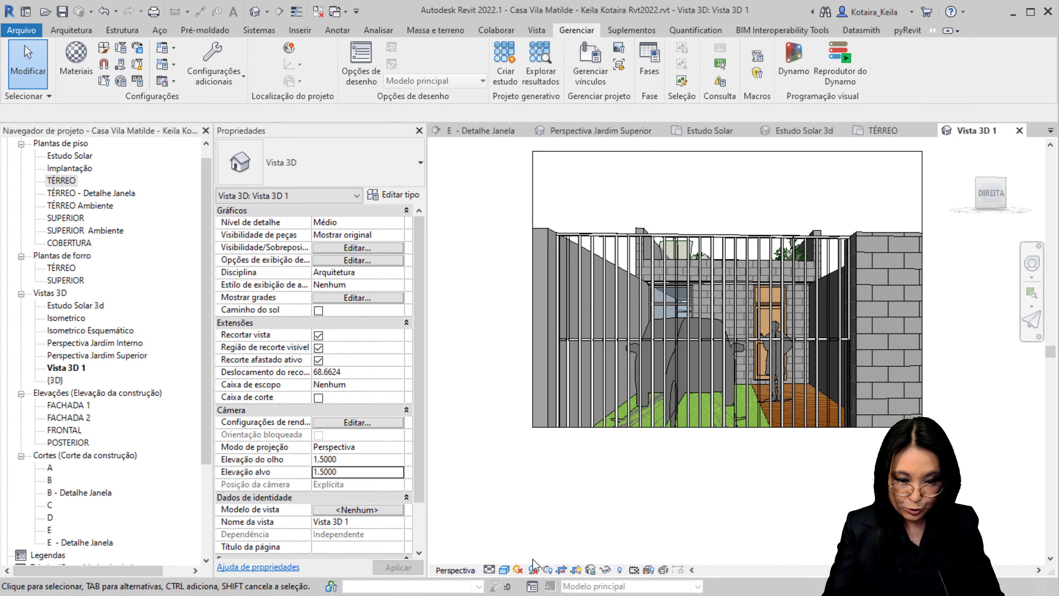
# - Turn on shadows in the Vista 3D 1 camera view
pyautogui.click(533, 568)
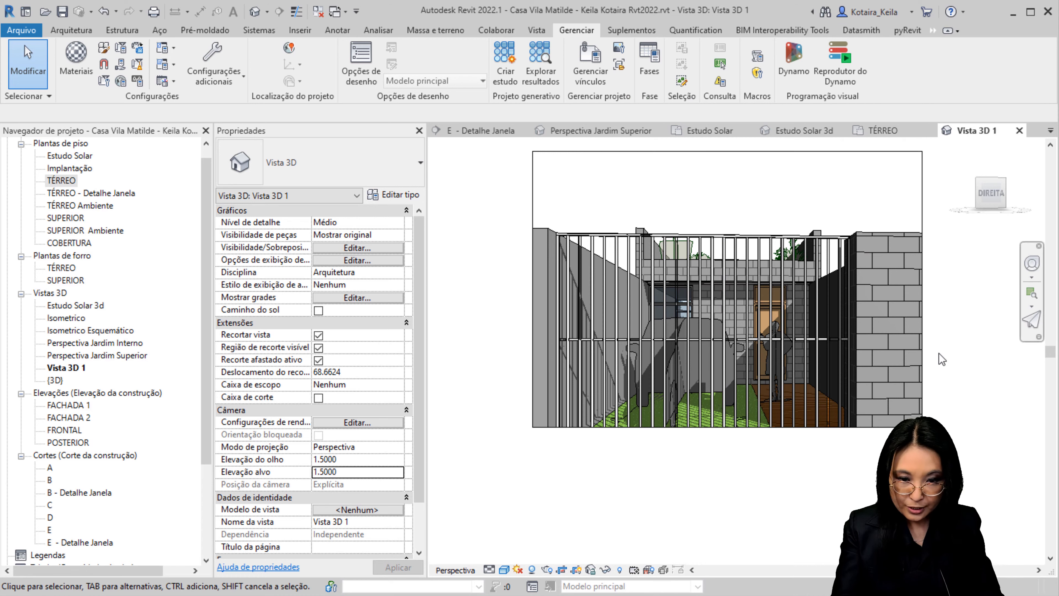
pyautogui.click(518, 569)
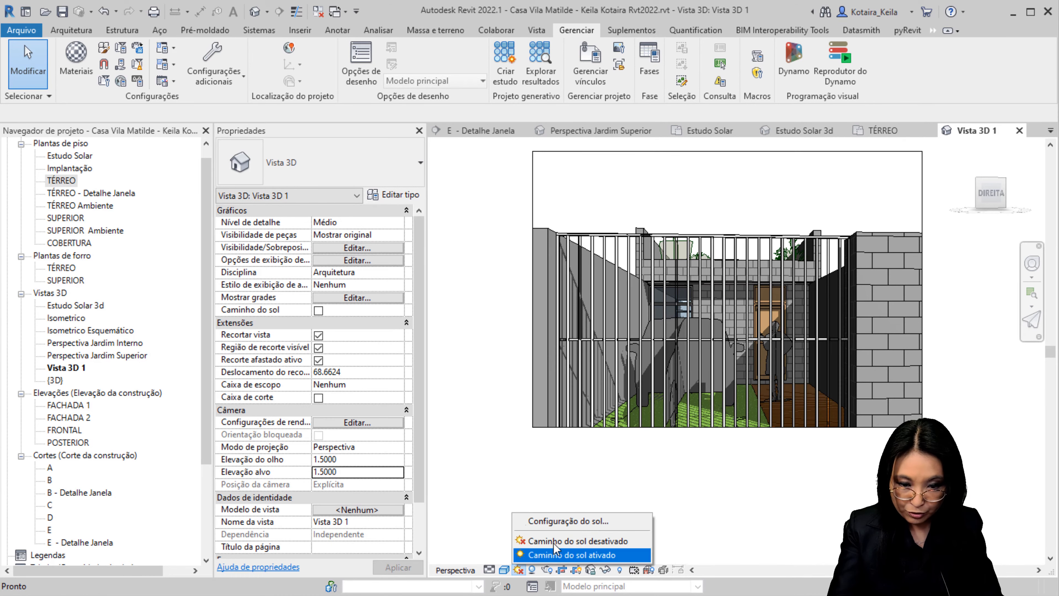
pyautogui.click(975, 499)
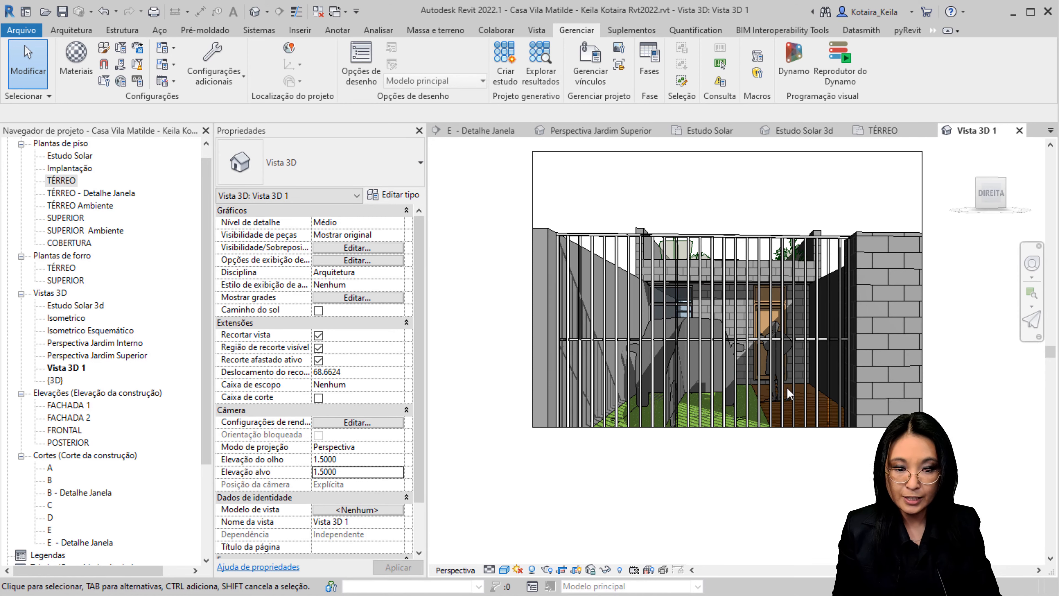
# - Zoom out, orbit and pan the camera view with the navigation wheel to see the facade from higher up
pyautogui.click(1032, 263)
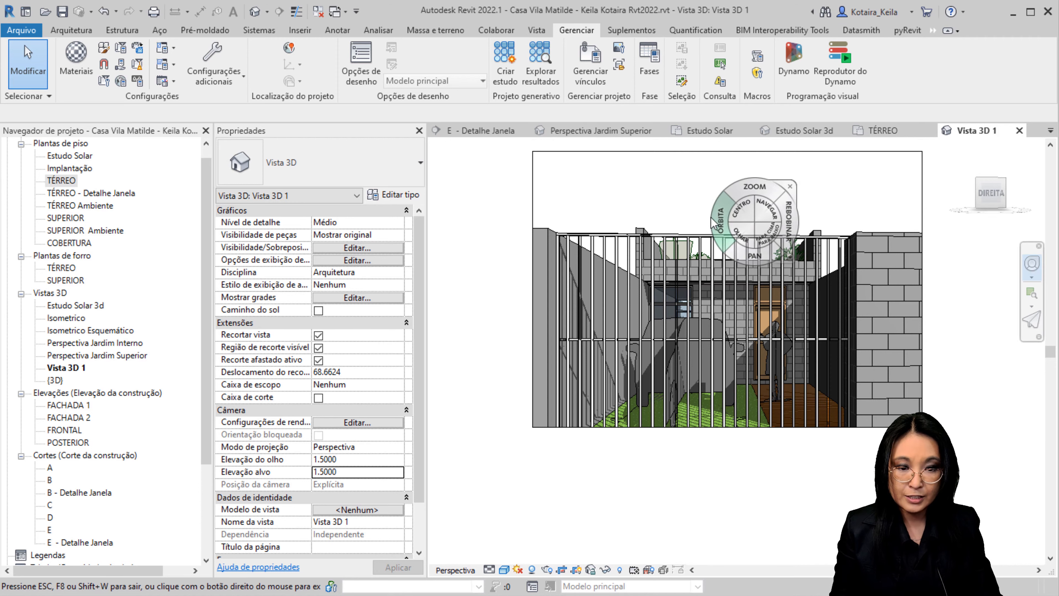
pyautogui.moveTo(750, 191)
pyautogui.mouseDown()
pyautogui.moveTo(750, 182)
pyautogui.moveTo(750, 200)
pyautogui.mouseUp()
pyautogui.press('ctrl')
pyautogui.press('ctrl')
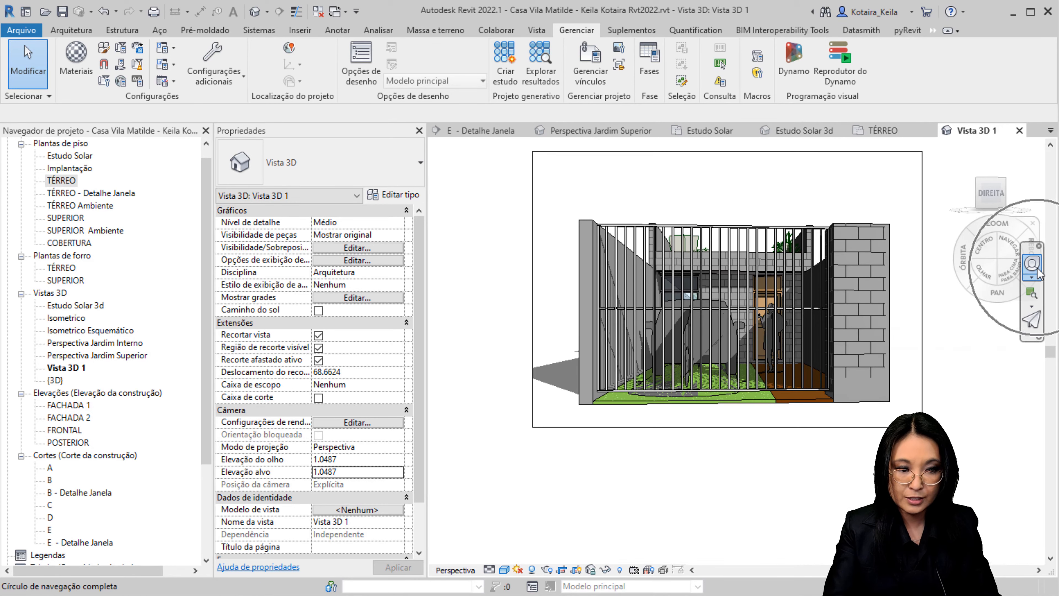
pyautogui.moveTo(845, 240)
pyautogui.mouseDown()
pyautogui.moveTo(877, 244)
pyautogui.moveTo(859, 253)
pyautogui.moveTo(834, 237)
pyautogui.moveTo(846, 249)
pyautogui.mouseUp()
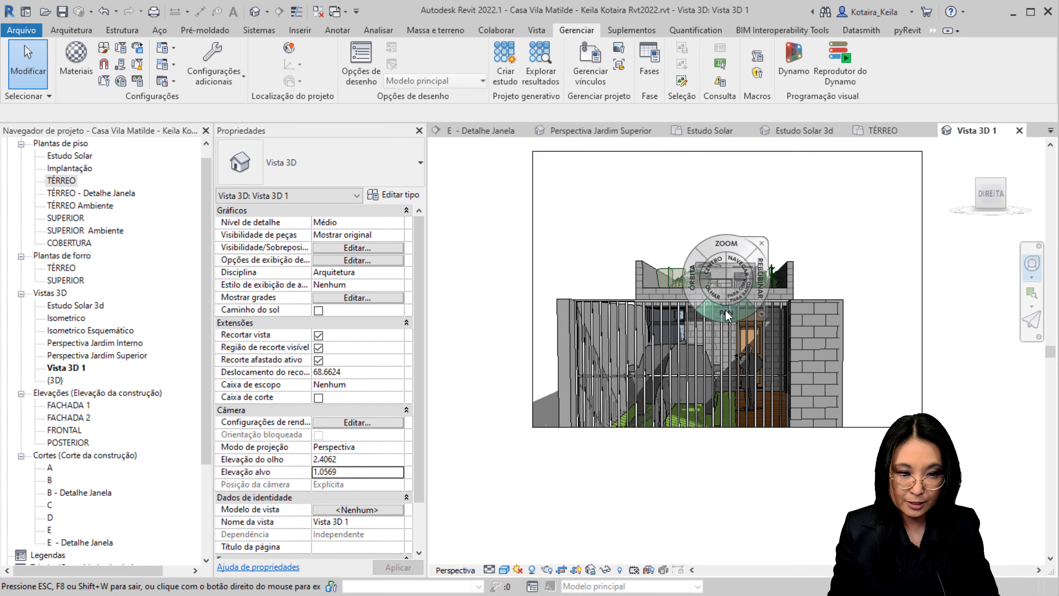
pyautogui.moveTo(725, 310)
pyautogui.mouseDown()
pyautogui.moveTo(723, 288)
pyautogui.moveTo(727, 308)
pyautogui.mouseUp()
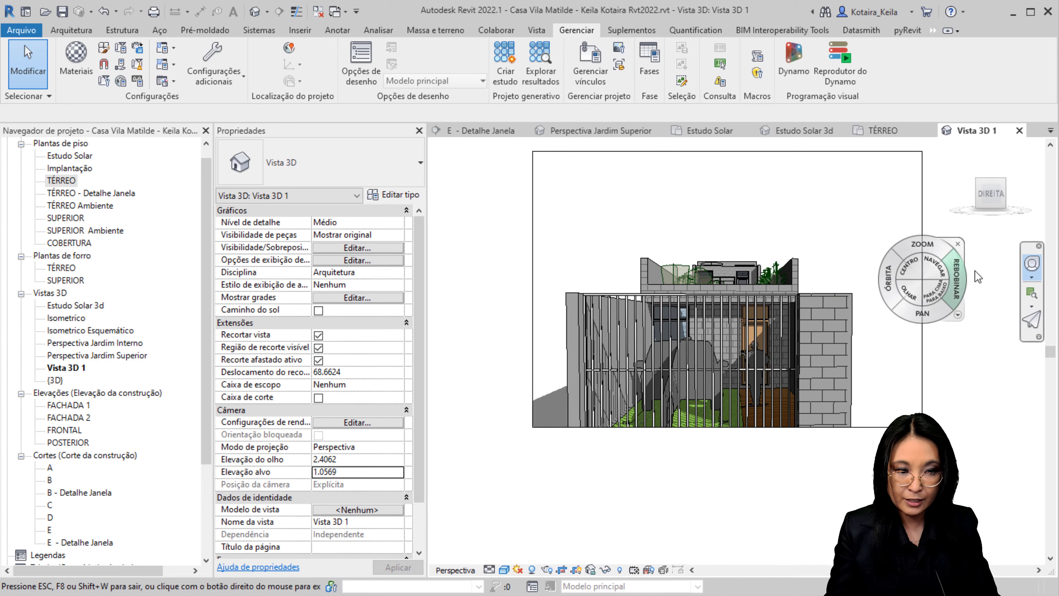
# - Look around and move the camera past the gate toward the entrance door with the navigation wheel
pyautogui.click(1031, 271)
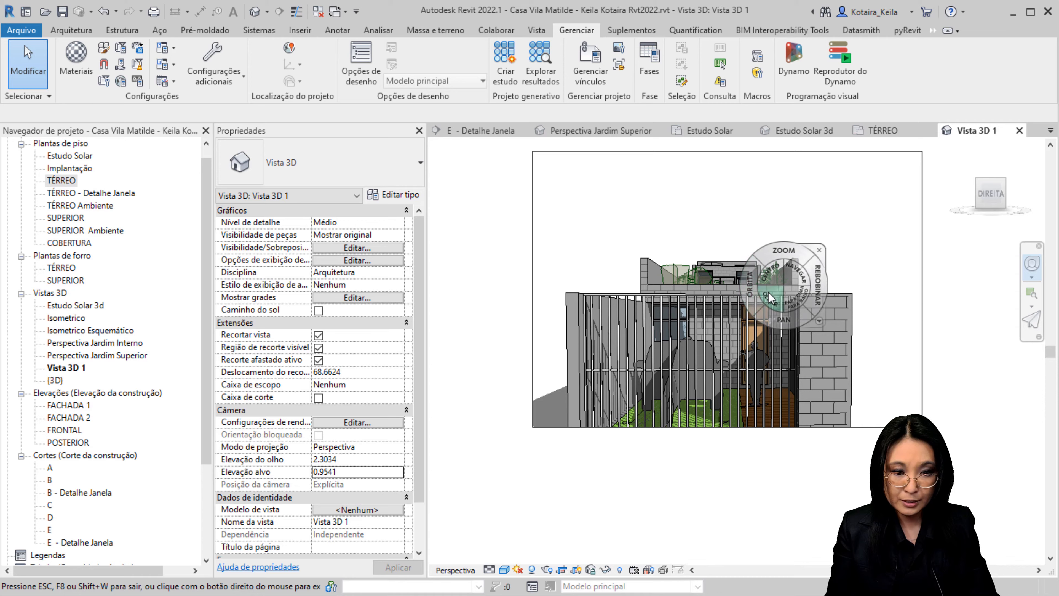
pyautogui.moveTo(768, 291); pyautogui.dragTo(766, 361)
pyautogui.moveTo(748, 429); pyautogui.dragTo(694, 567)
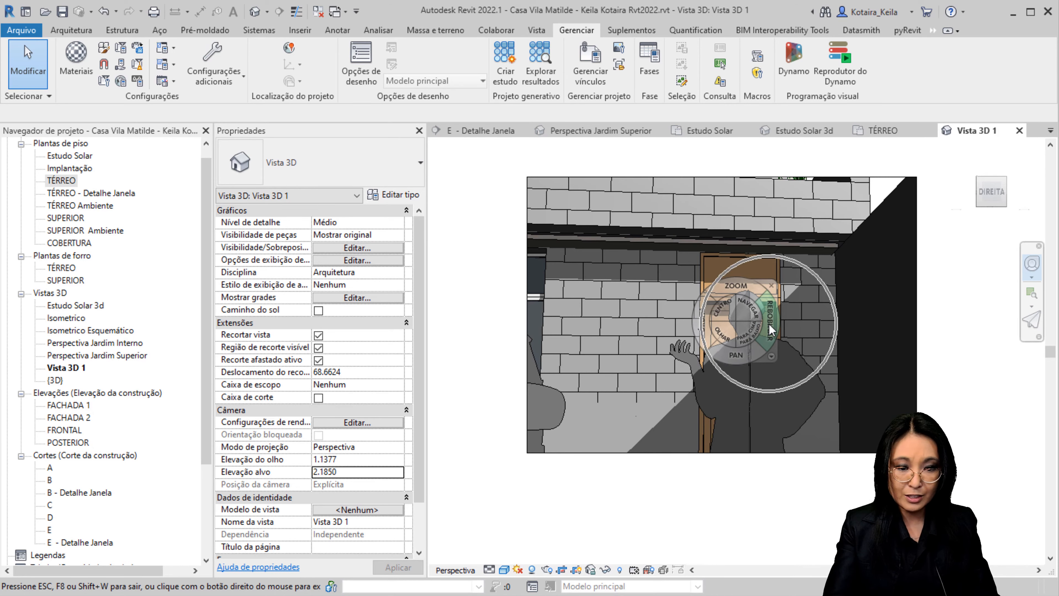
# - Rewind the camera navigation to the original front view and close the navigation wheel
pyautogui.moveTo(768, 324); pyautogui.dragTo(534, 324)
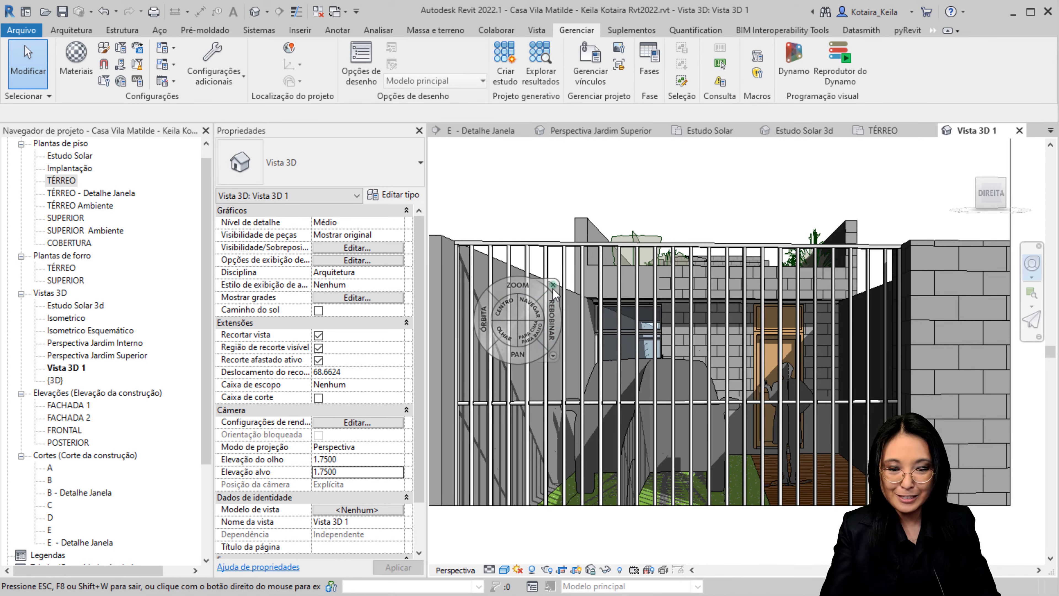
pyautogui.click(553, 288)
pyautogui.scroll(-2, 705, 379)
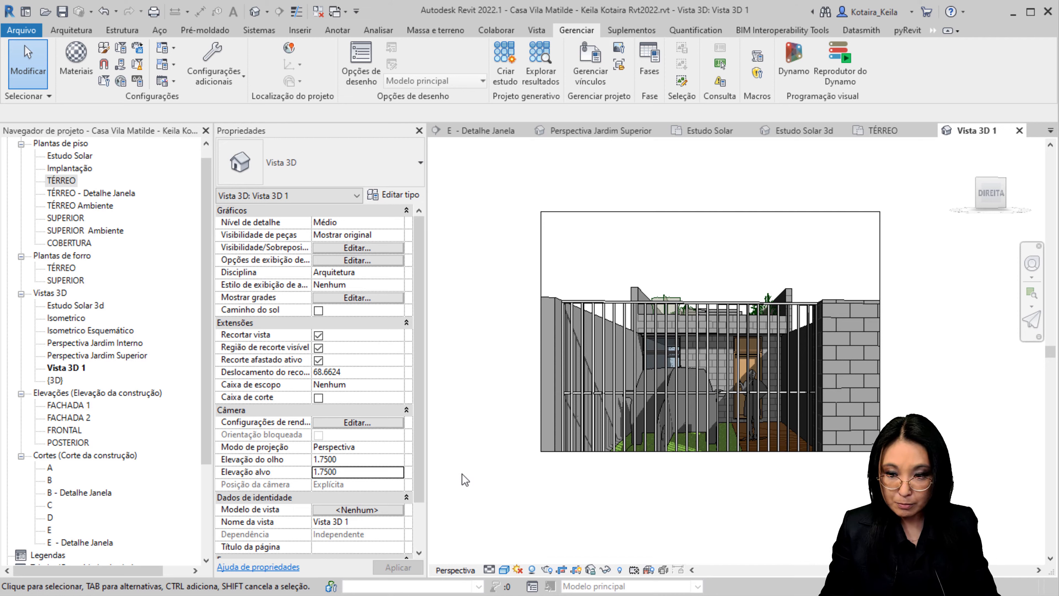
# - Rename the Vista 3D 1 camera view as Perspectiva Frontal and save the project
pyautogui.click(66, 368)
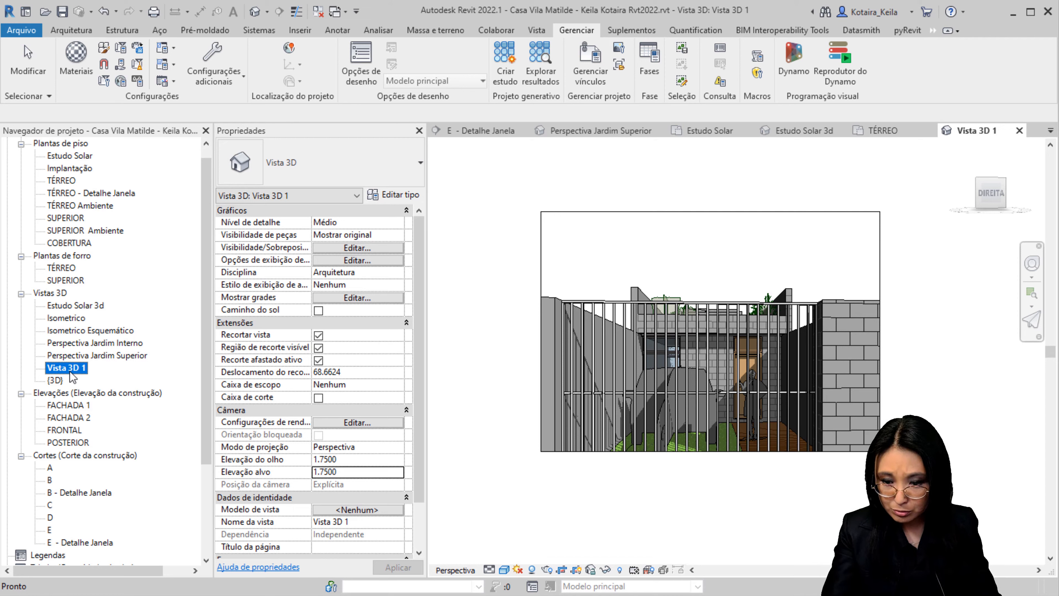
pyautogui.click(69, 370)
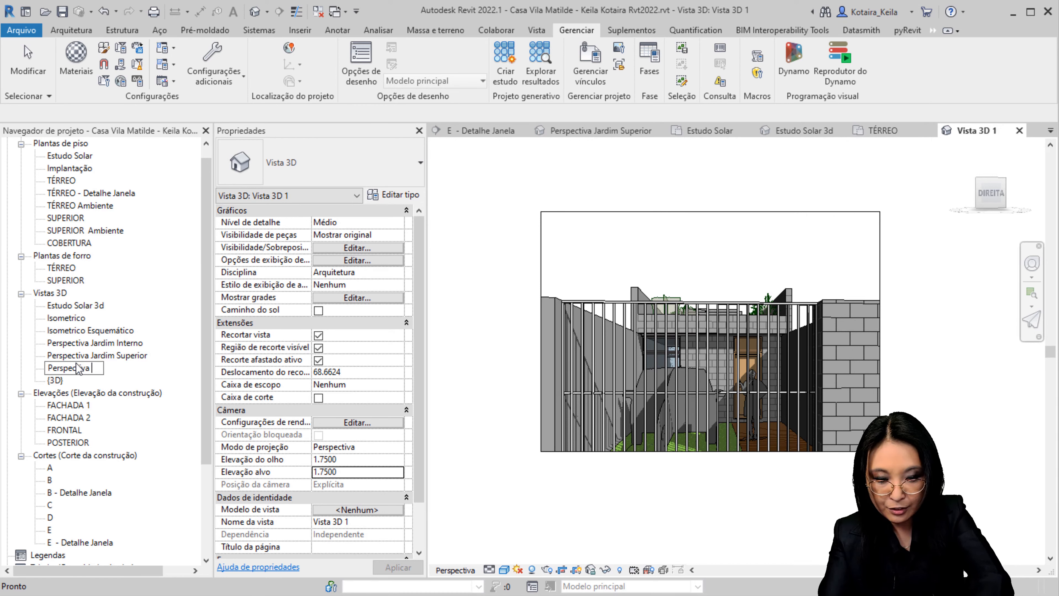
pyautogui.press('Return')
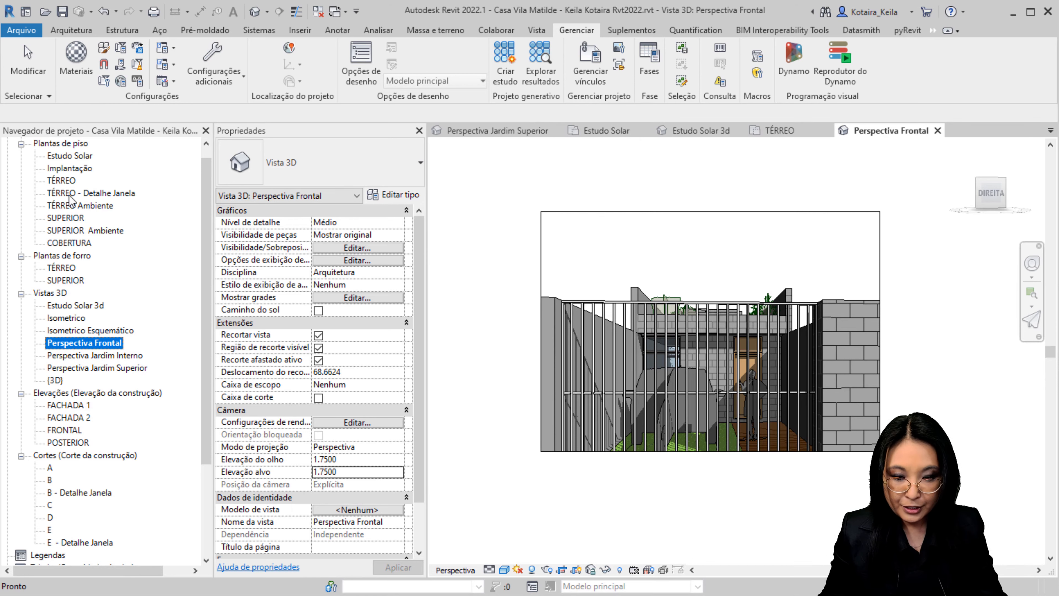
pyautogui.click(528, 195)
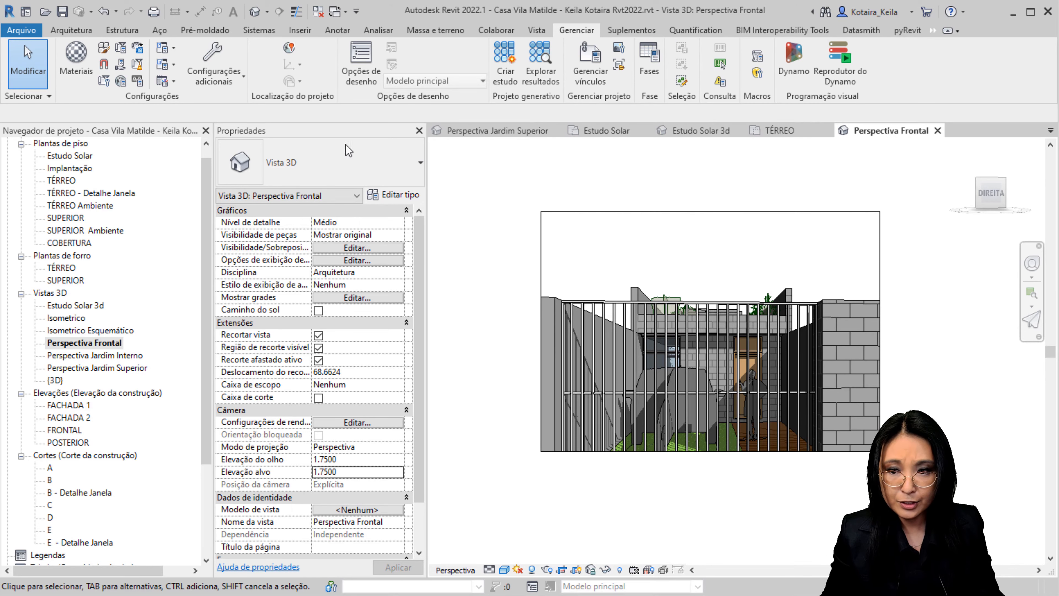
pyautogui.click(62, 11)
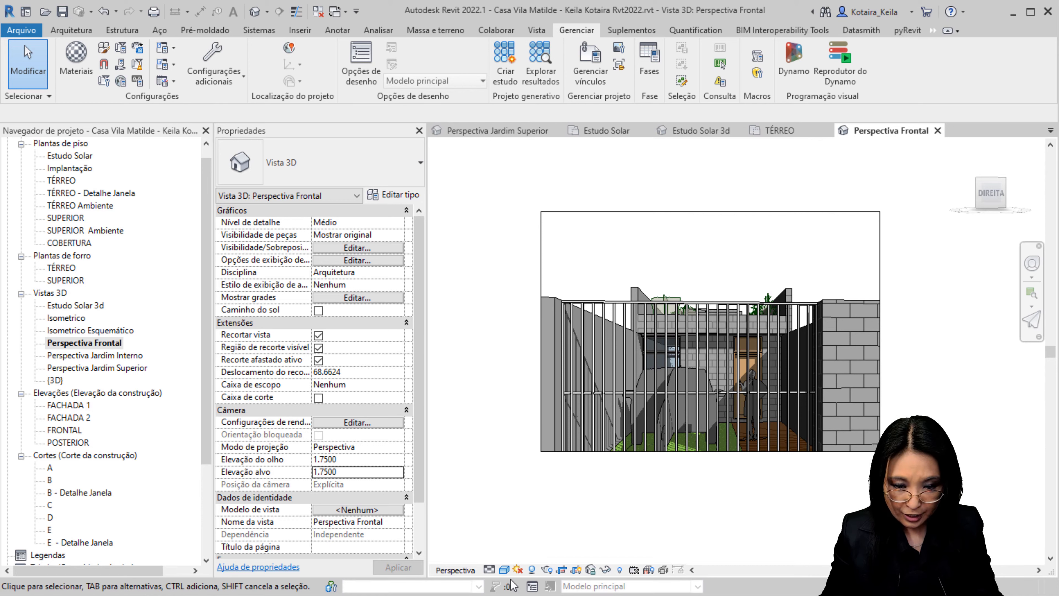
# - Set the Perspectiva Frontal view's visual style to Realista and bring the camera closer to the front gate within the crop frame
pyautogui.click(504, 570)
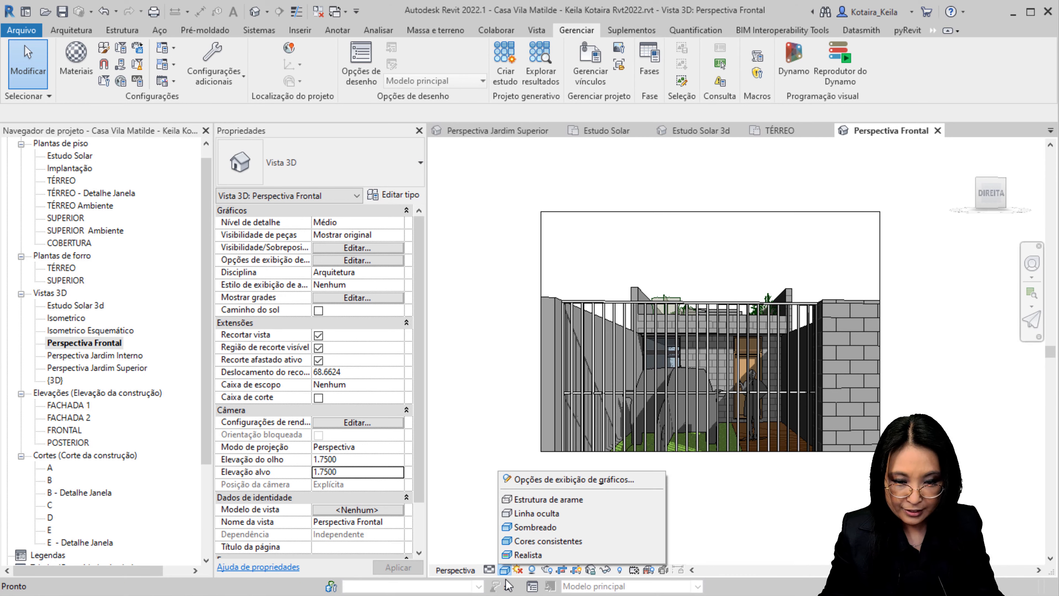
pyautogui.click(528, 555)
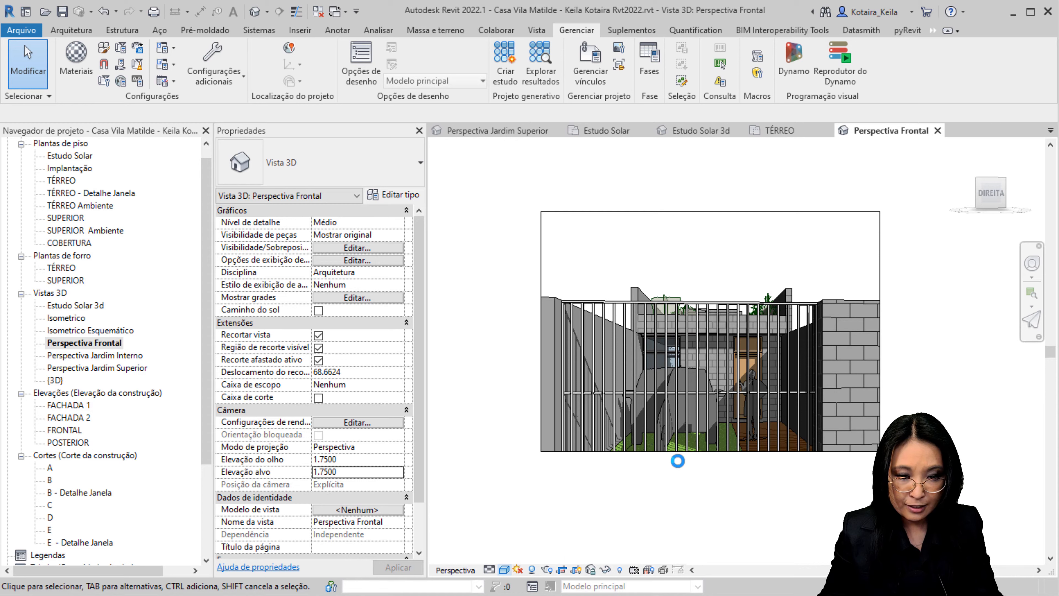
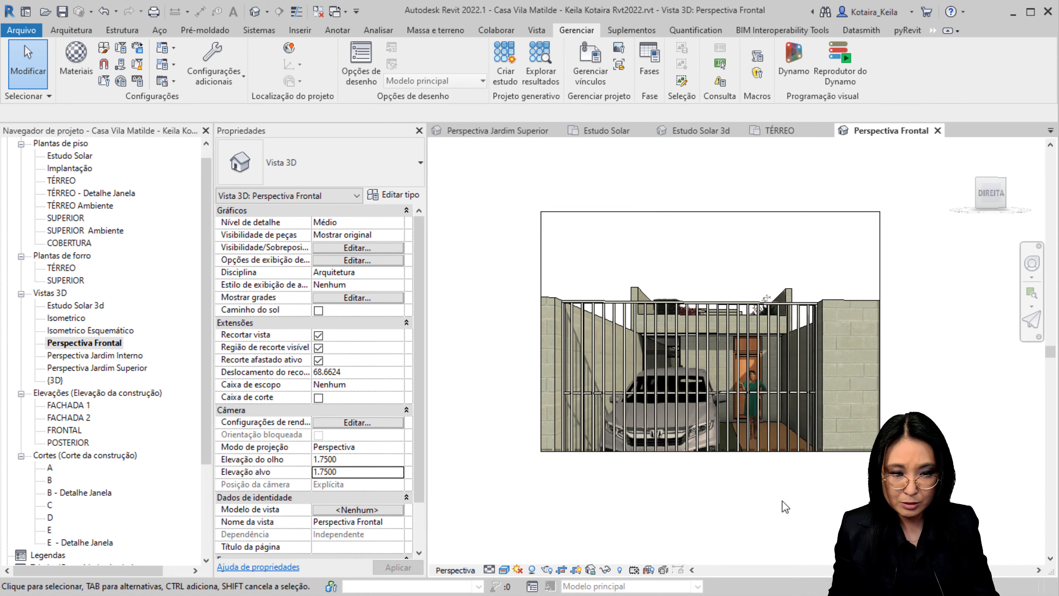
pyautogui.click(835, 215)
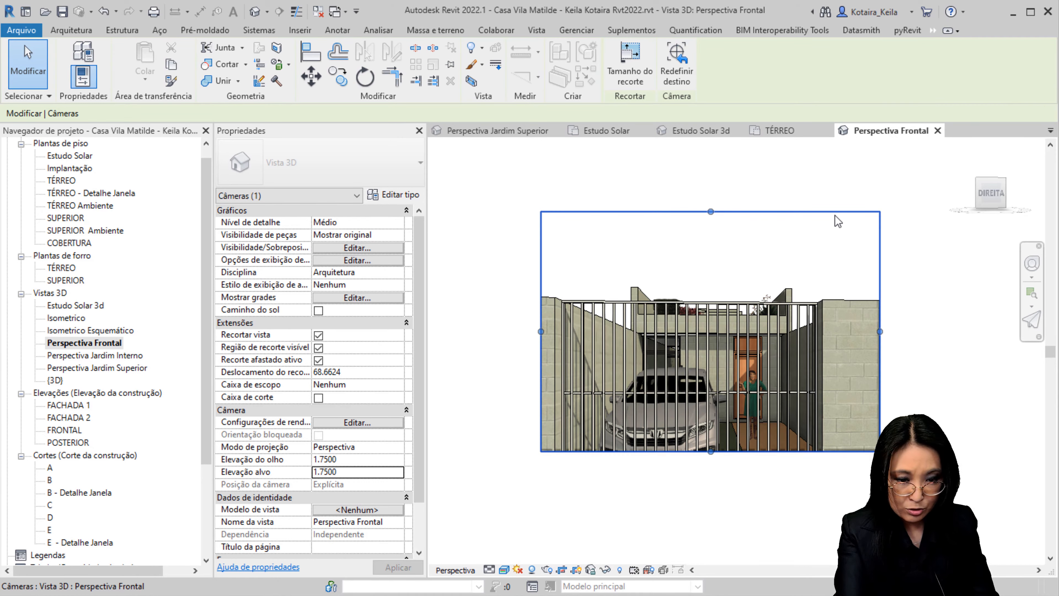
pyautogui.scroll(2, 835, 215)
pyautogui.scroll(1, 835, 215)
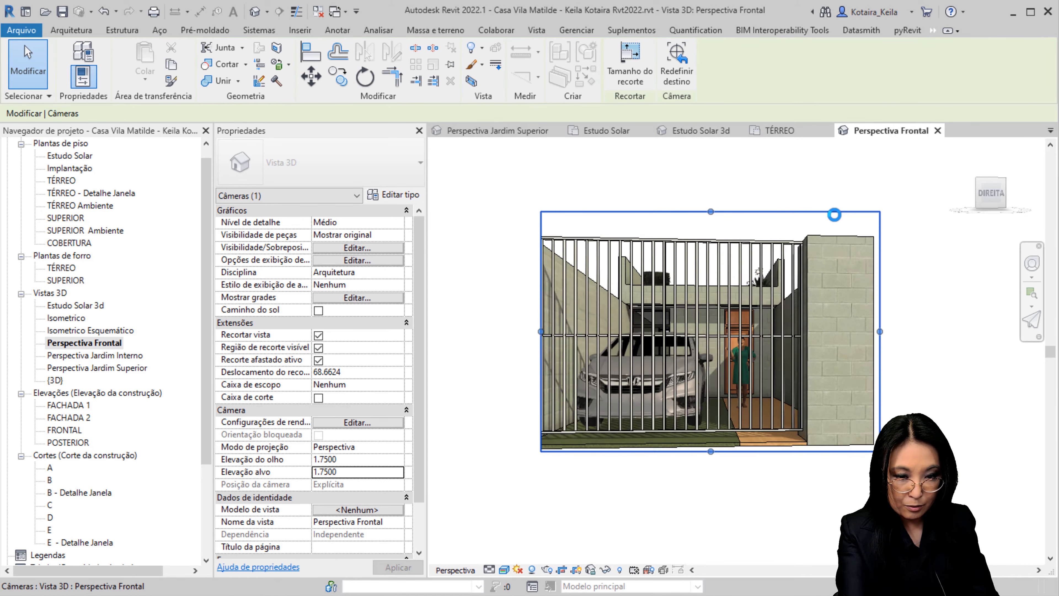
pyautogui.scroll(1, 834, 215)
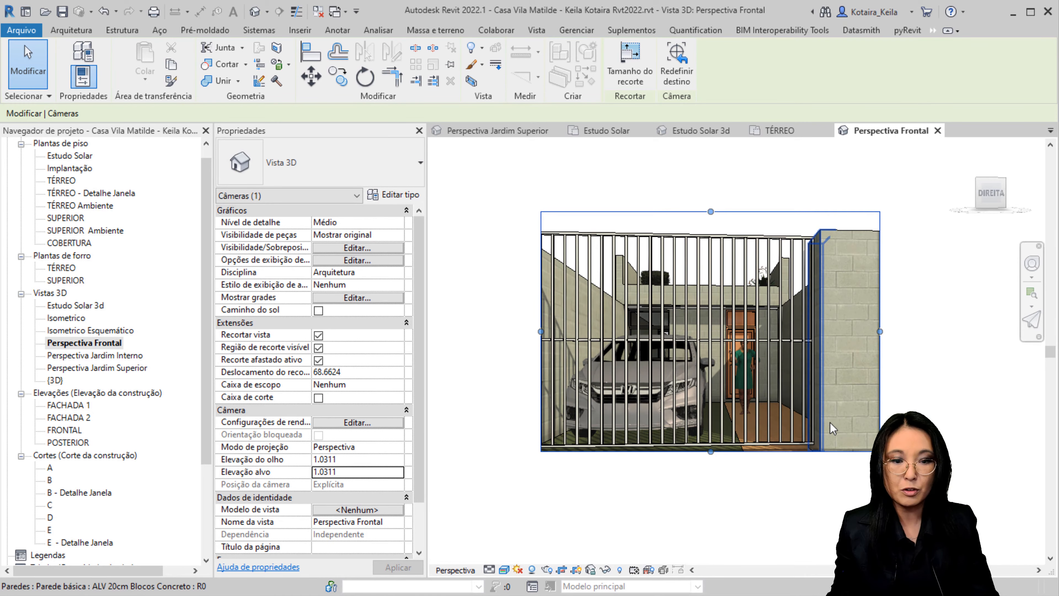
pyautogui.click(808, 174)
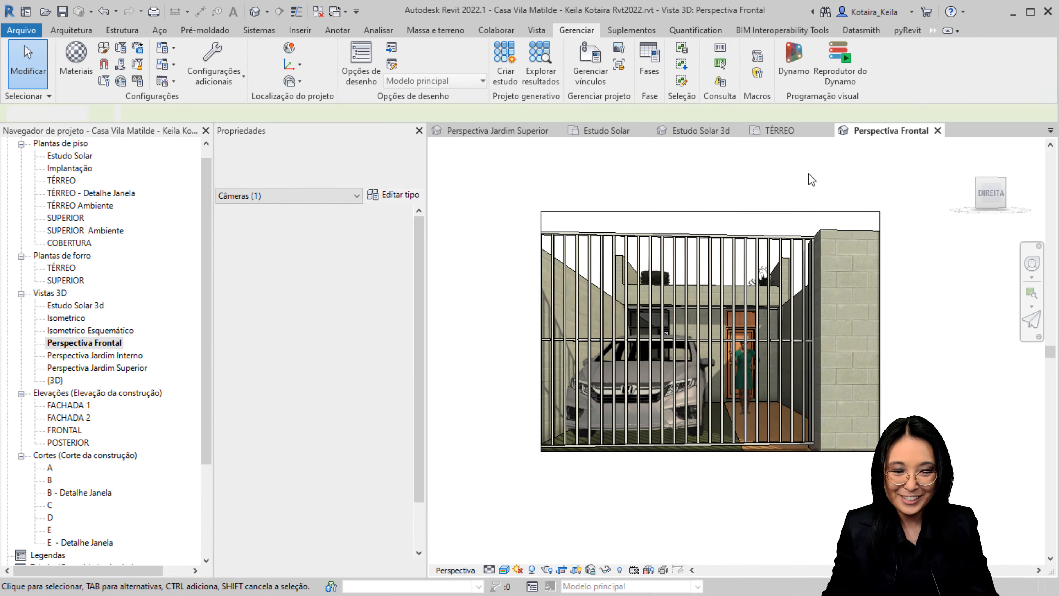
pyautogui.click(692, 210)
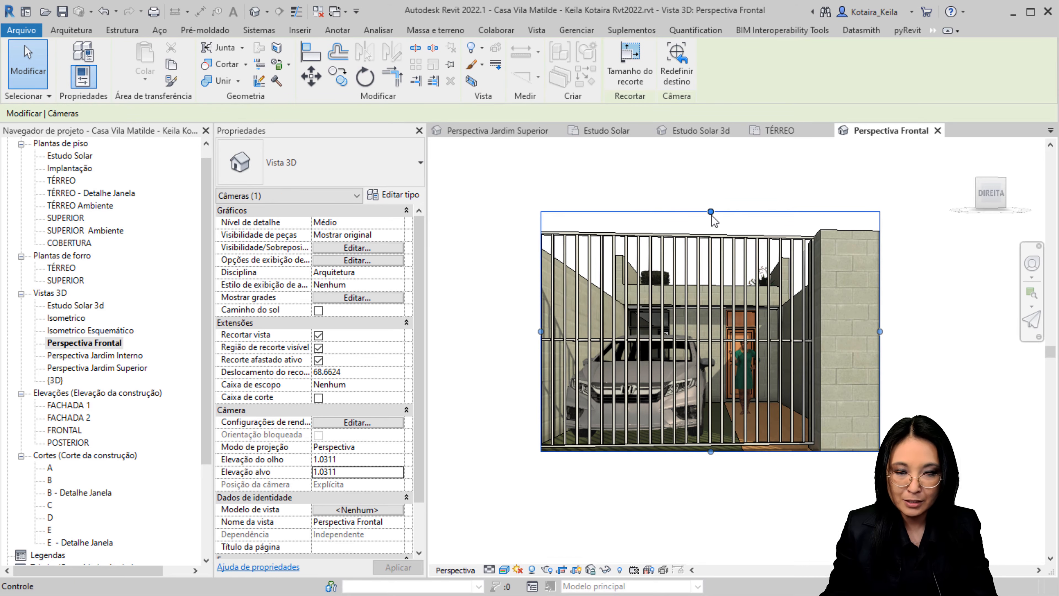
pyautogui.click(523, 194)
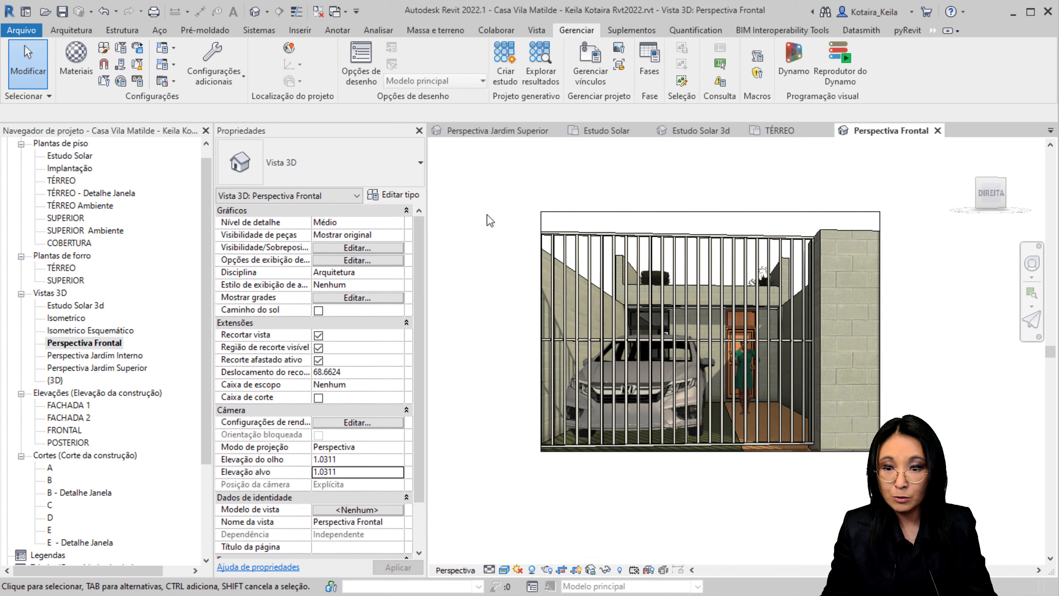
# - Open the rendering settings for the view, with Rascunho quality and a printer output resolution of 75 DPI
pyautogui.click(534, 33)
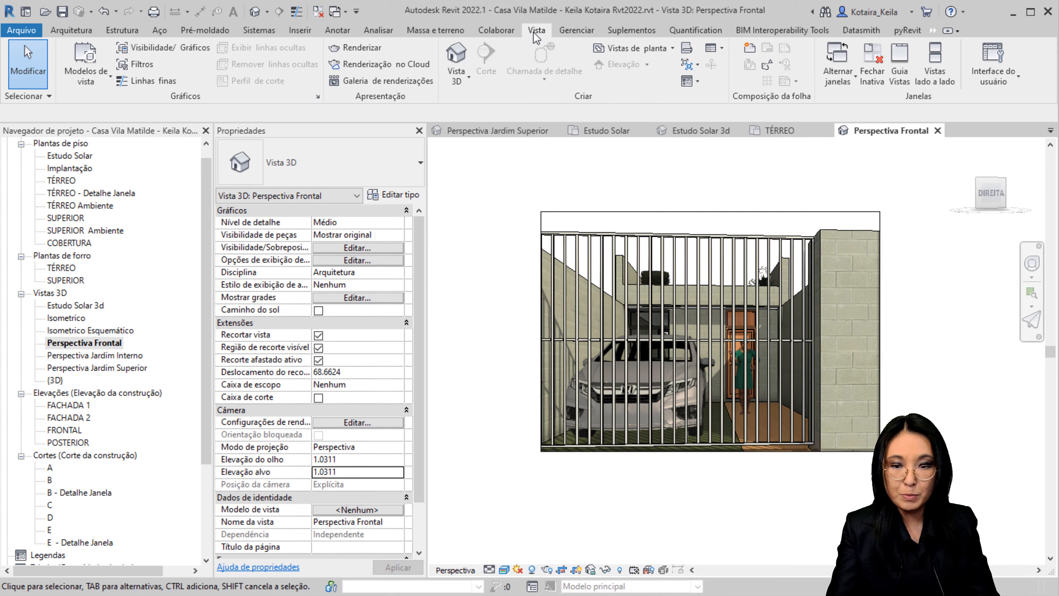
pyautogui.click(347, 54)
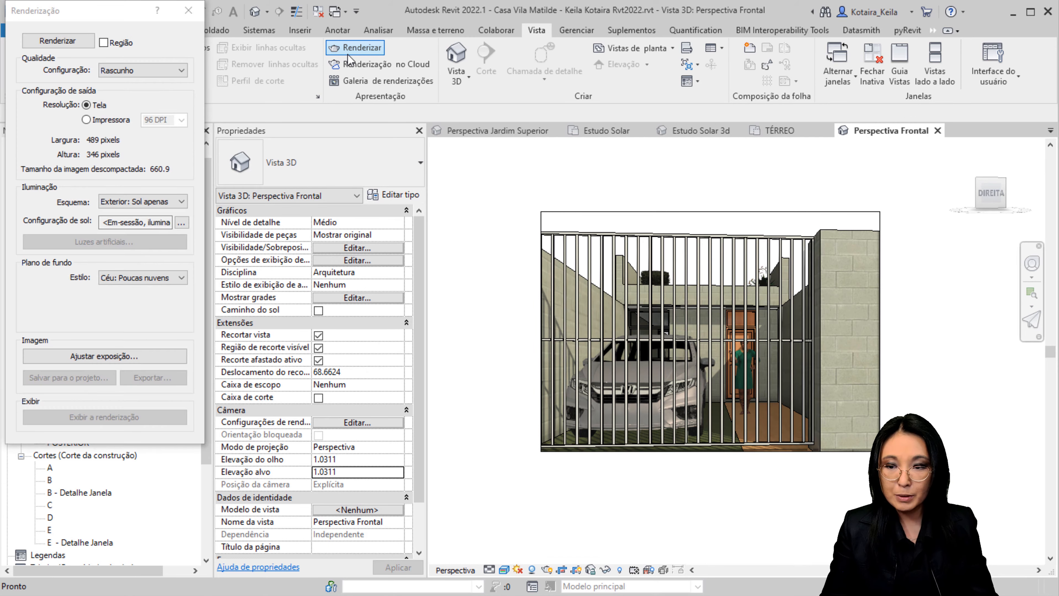
pyautogui.moveTo(107, 9); pyautogui.dragTo(419, 88)
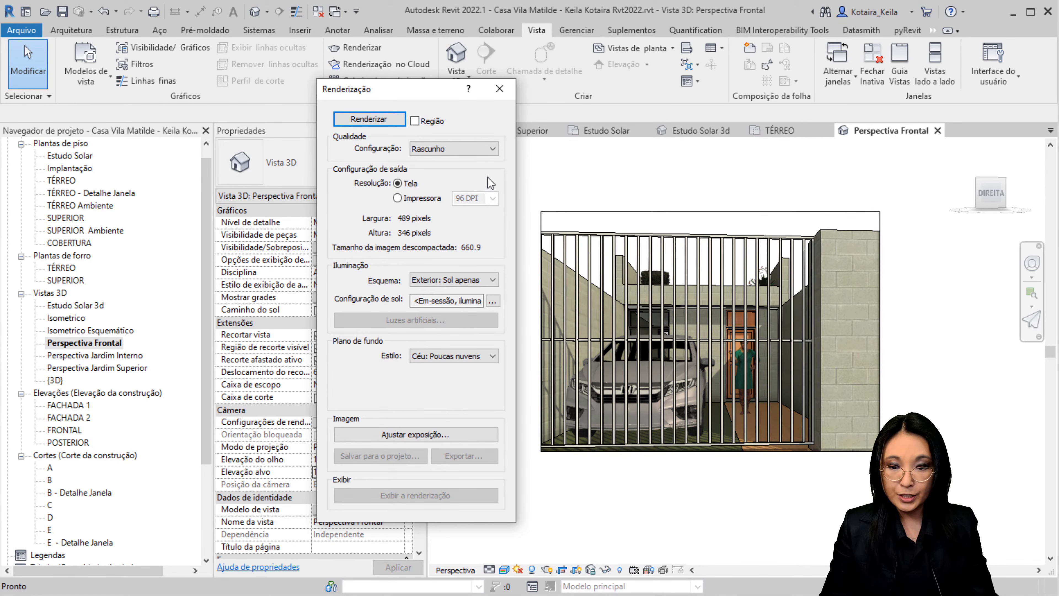
pyautogui.click(487, 149)
pyautogui.click(434, 191)
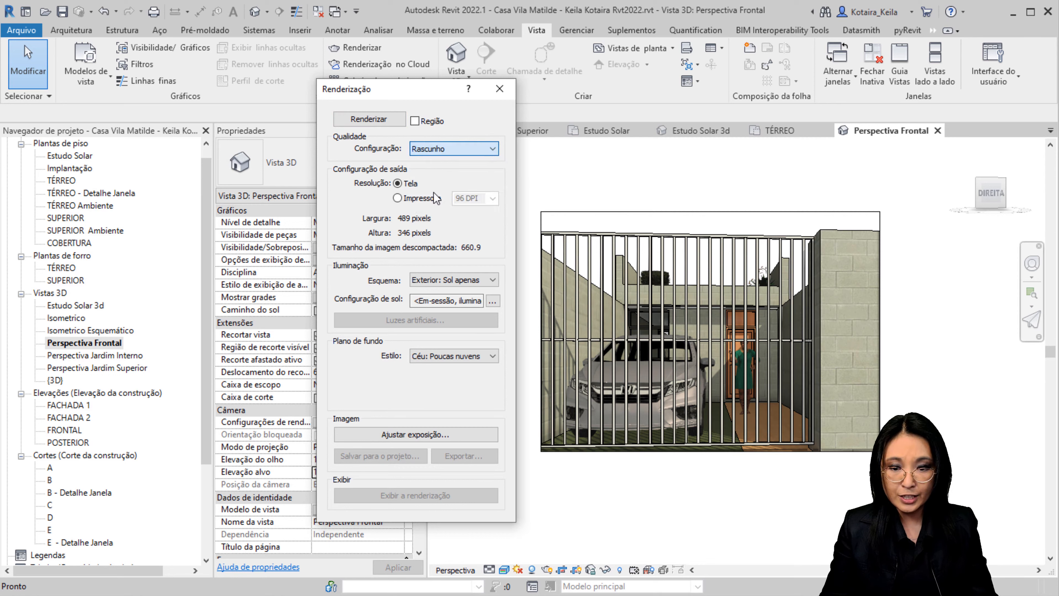
pyautogui.click(492, 200)
pyautogui.click(474, 213)
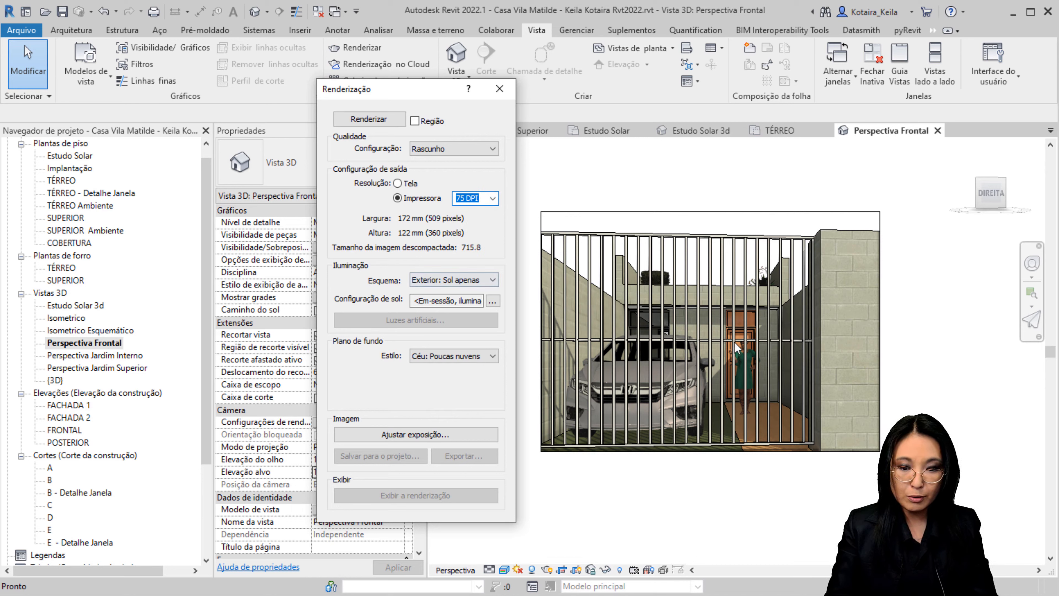
# - Render the view with the Exterior: Sol apenas lighting scheme and the Céu: Poucas nuvens background
pyautogui.click(448, 283)
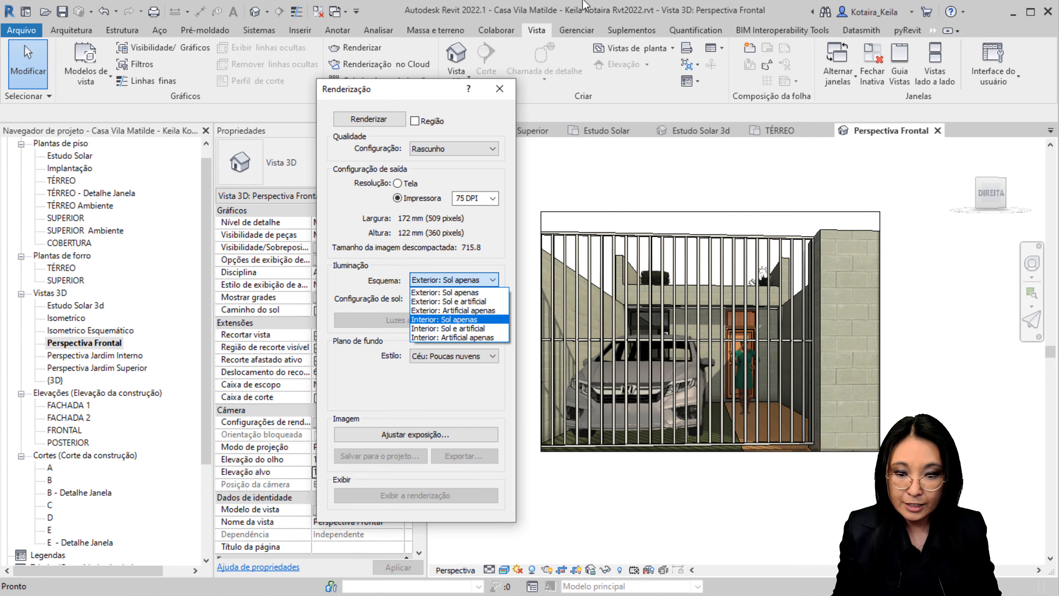
pyautogui.click(481, 295)
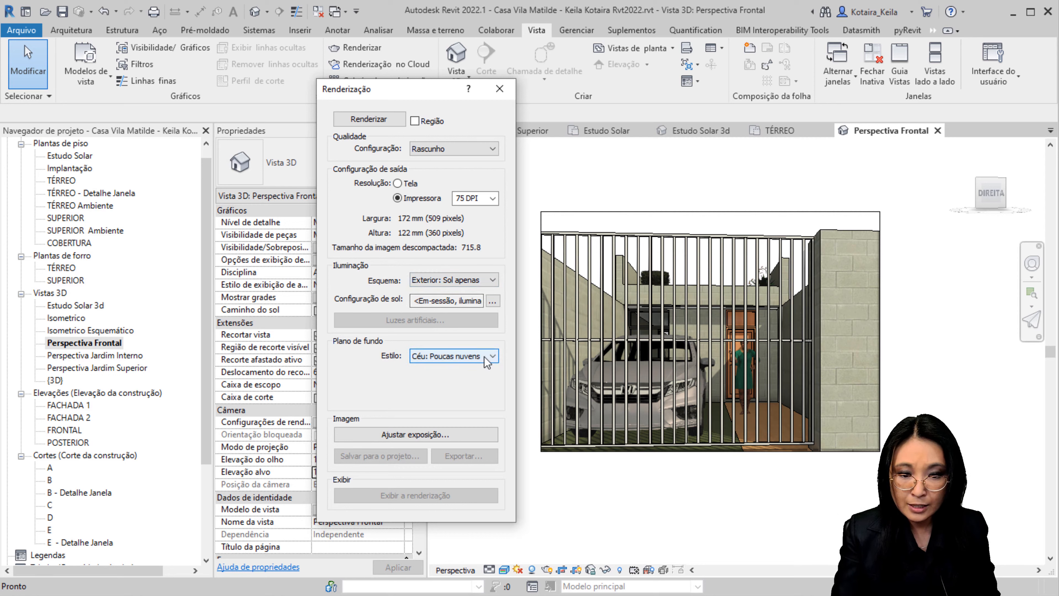
pyautogui.press('ctrl')
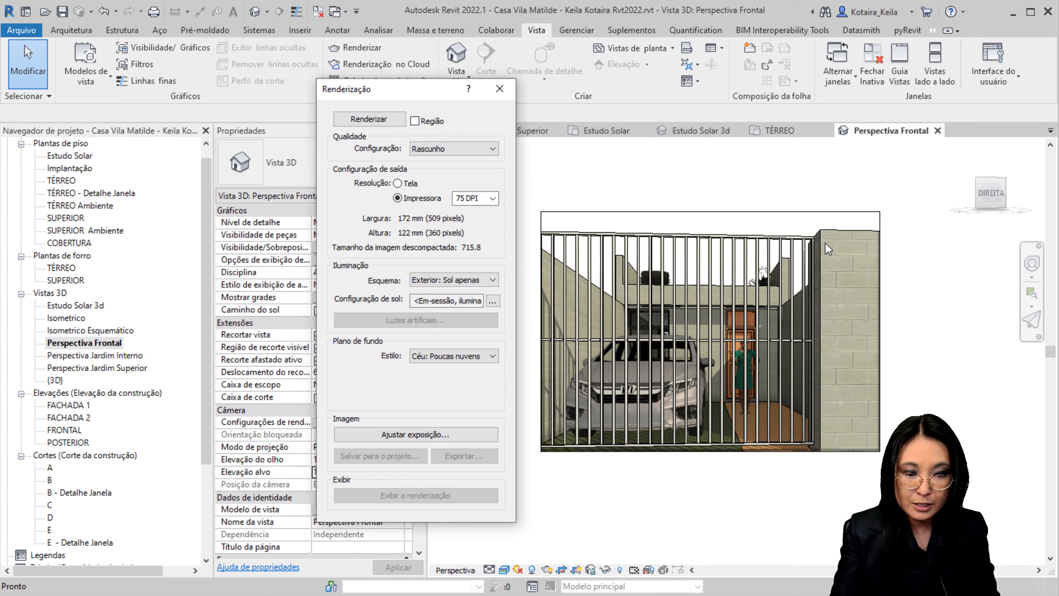
pyautogui.click(466, 353)
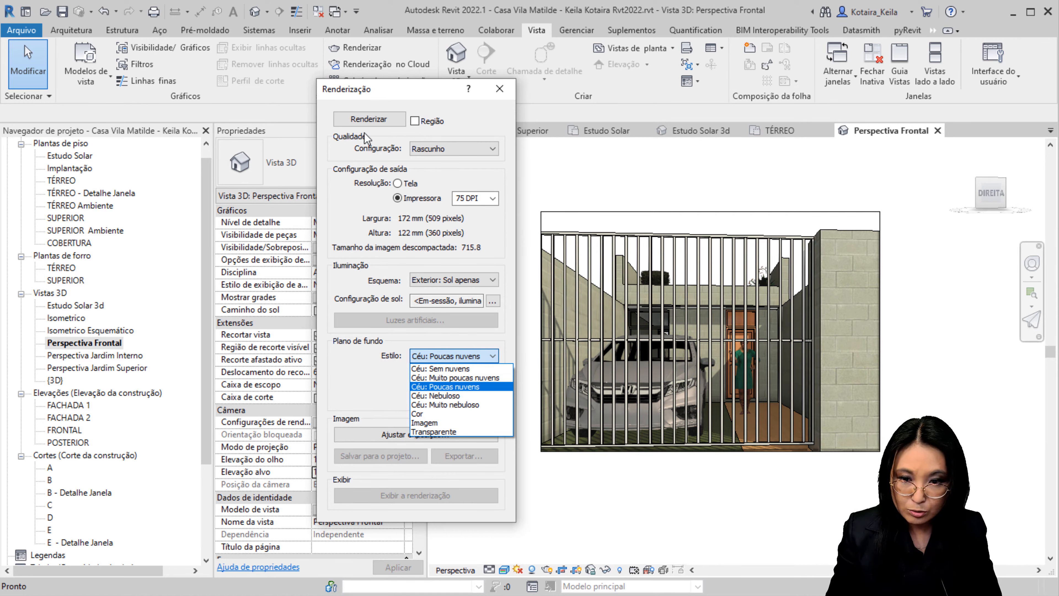
pyautogui.click(374, 119)
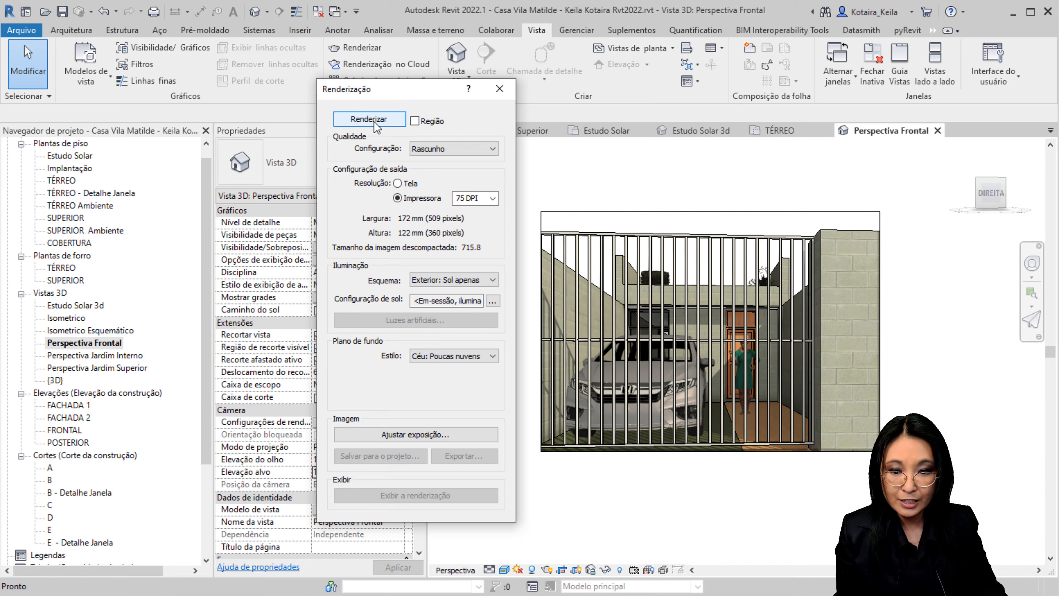
pyautogui.click(369, 119)
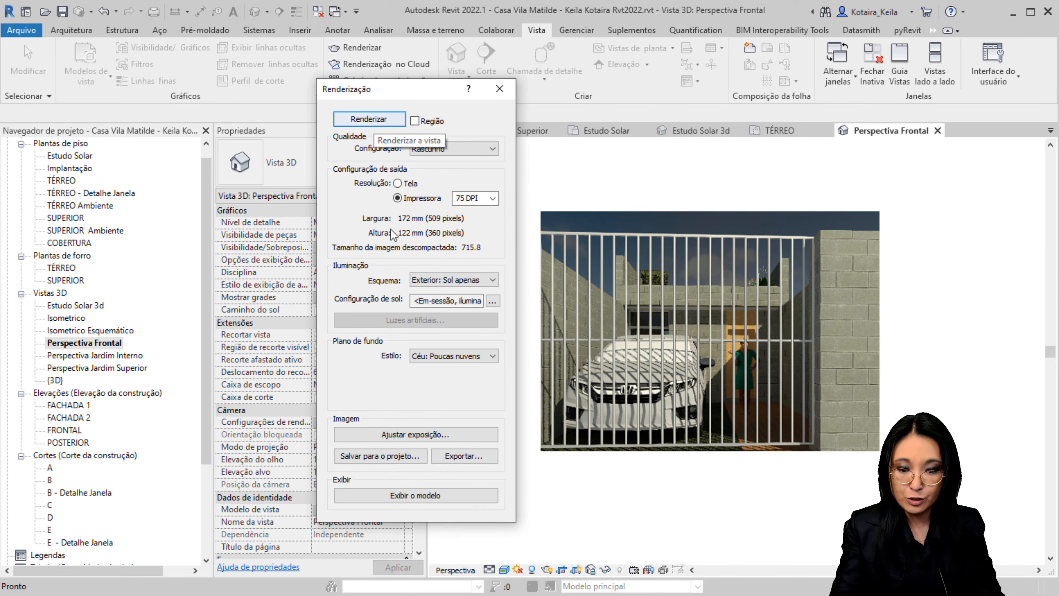
# - Adjust the rendered image's exposure, trying 16.04, 12.93 and 12.03 before applying an exposure value of 12.51
pyautogui.click(466, 436)
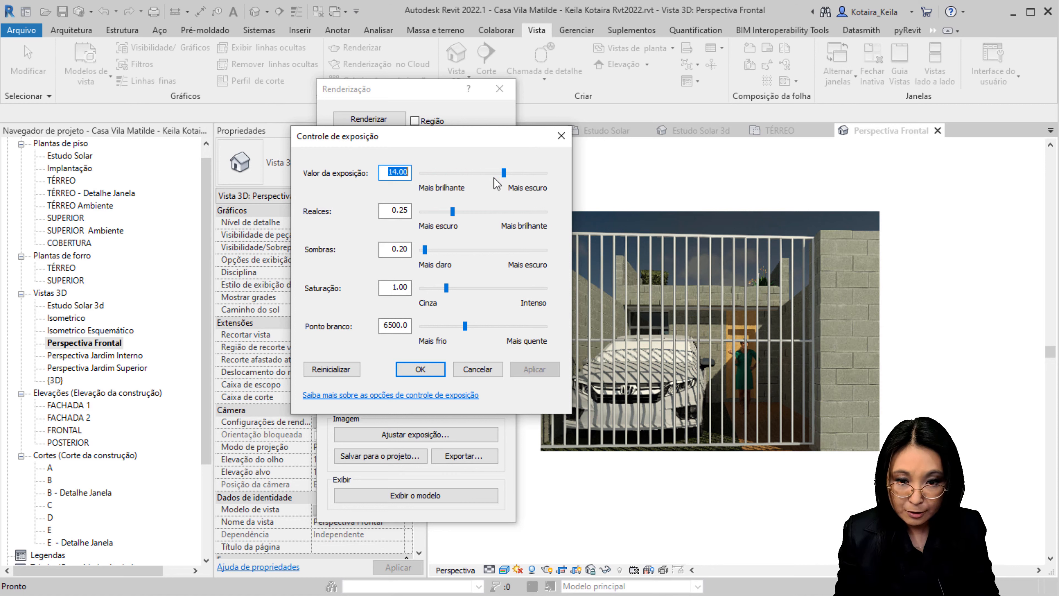
pyautogui.click(504, 176)
pyautogui.moveTo(504, 175); pyautogui.dragTo(516, 175)
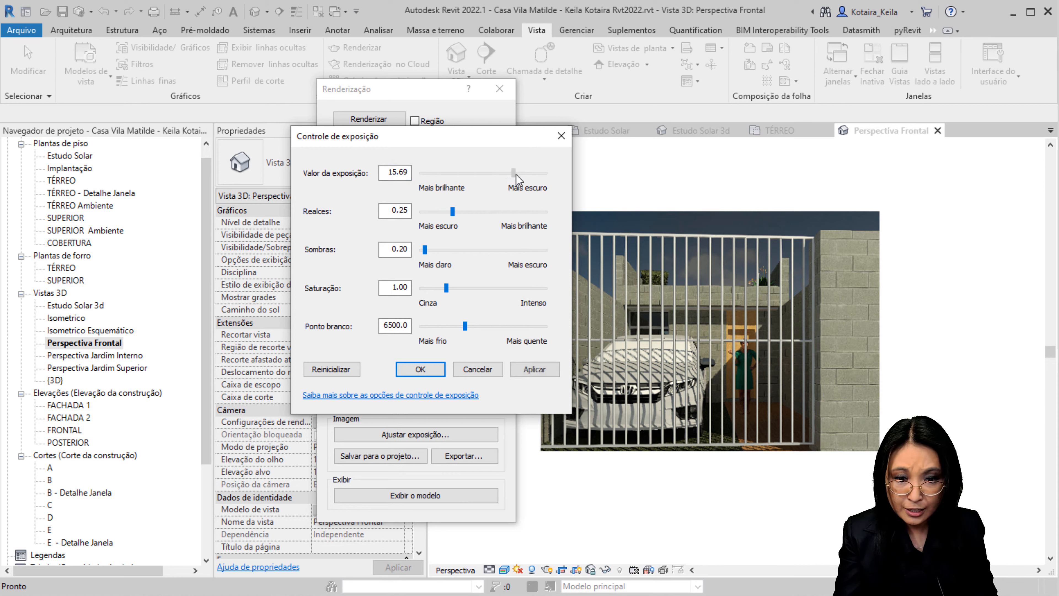
pyautogui.click(535, 369)
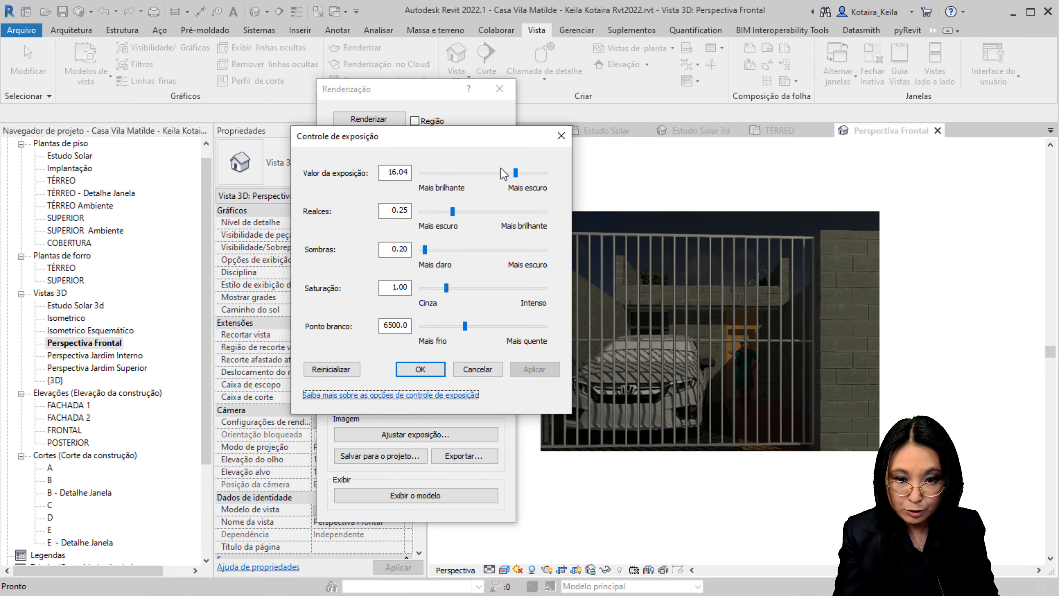
pyautogui.moveTo(515, 174)
pyautogui.mouseDown()
pyautogui.moveTo(473, 174)
pyautogui.moveTo(498, 174)
pyautogui.mouseUp()
pyautogui.click(534, 369)
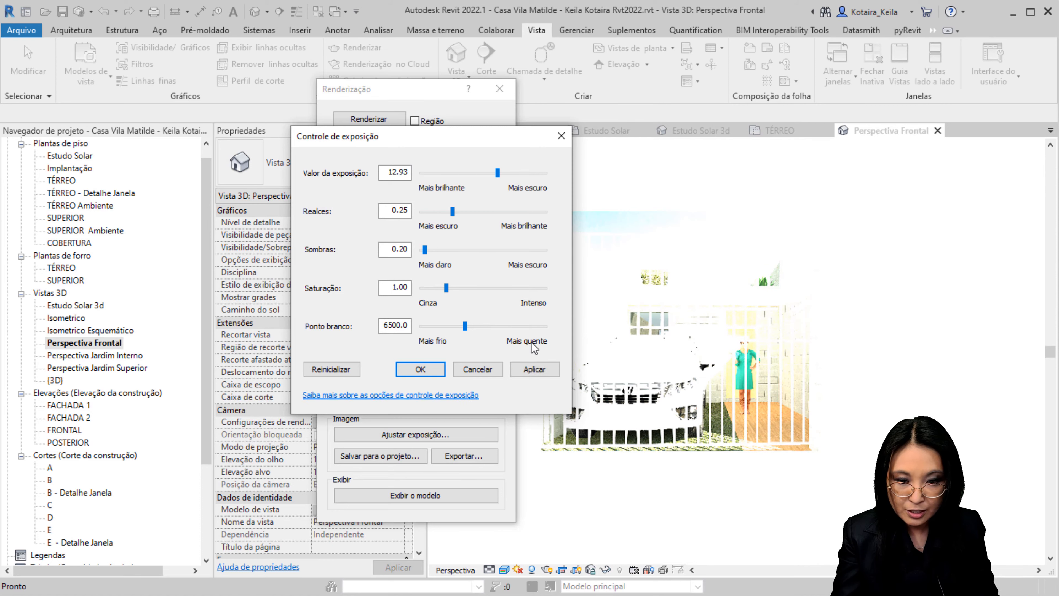
pyautogui.click(534, 369)
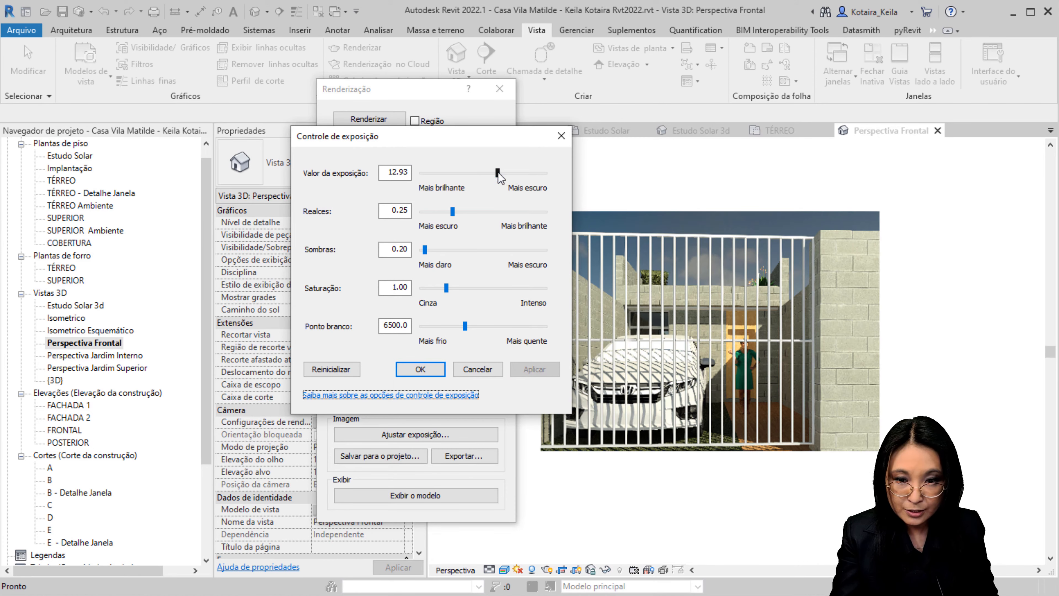
pyautogui.moveTo(499, 172); pyautogui.dragTo(492, 174)
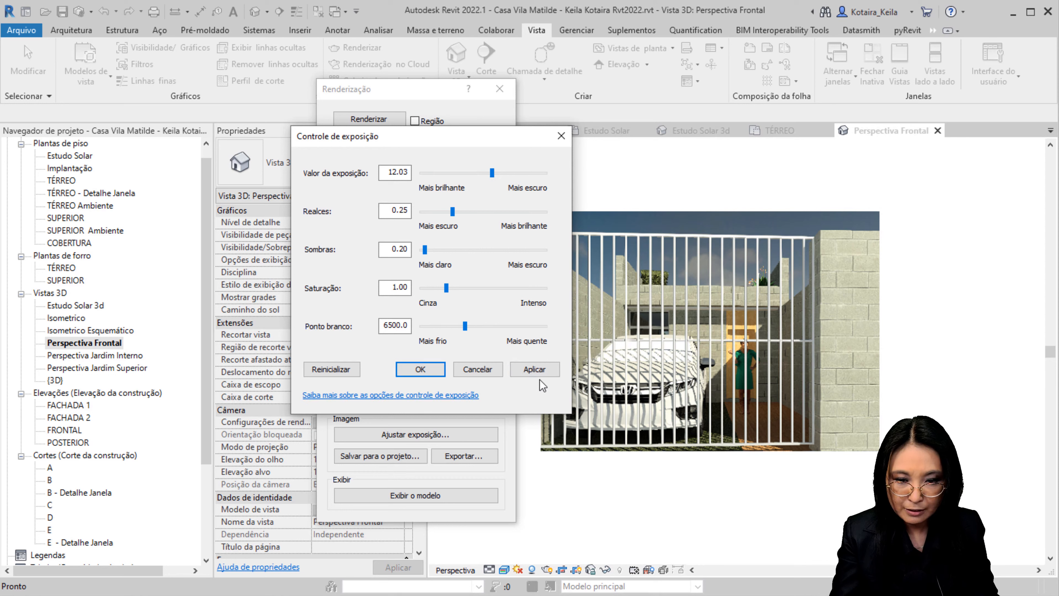
pyautogui.click(536, 371)
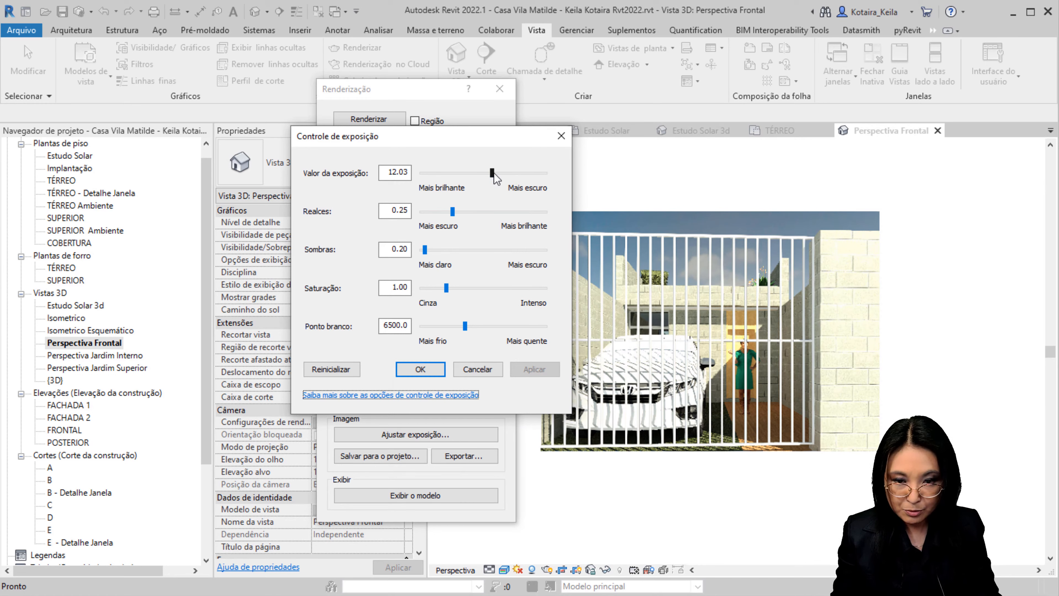
pyautogui.click(497, 173)
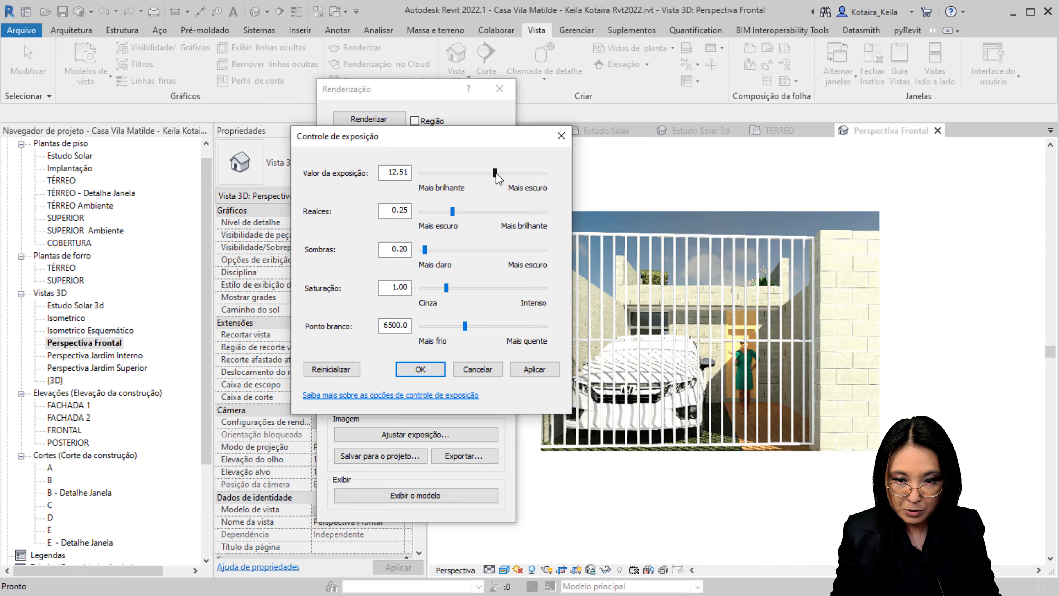
pyautogui.click(530, 373)
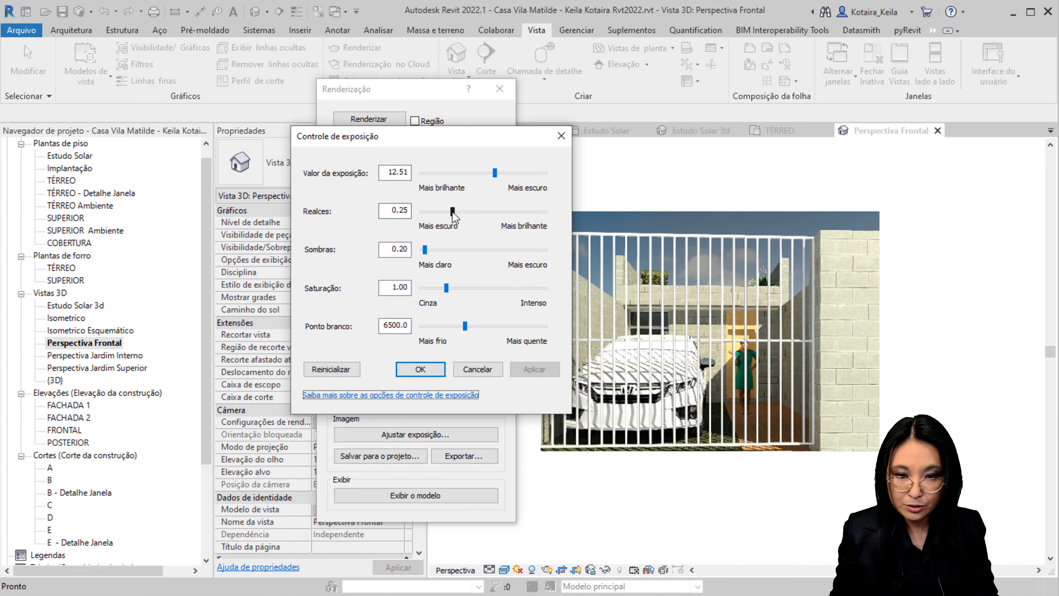
# - Lower the rendered image's highlights (Realces) to 0.16 and apply the change
pyautogui.moveTo(453, 214)
pyautogui.mouseDown()
pyautogui.moveTo(511, 212)
pyautogui.moveTo(442, 212)
pyautogui.mouseUp()
pyautogui.click(535, 369)
pyautogui.click(531, 370)
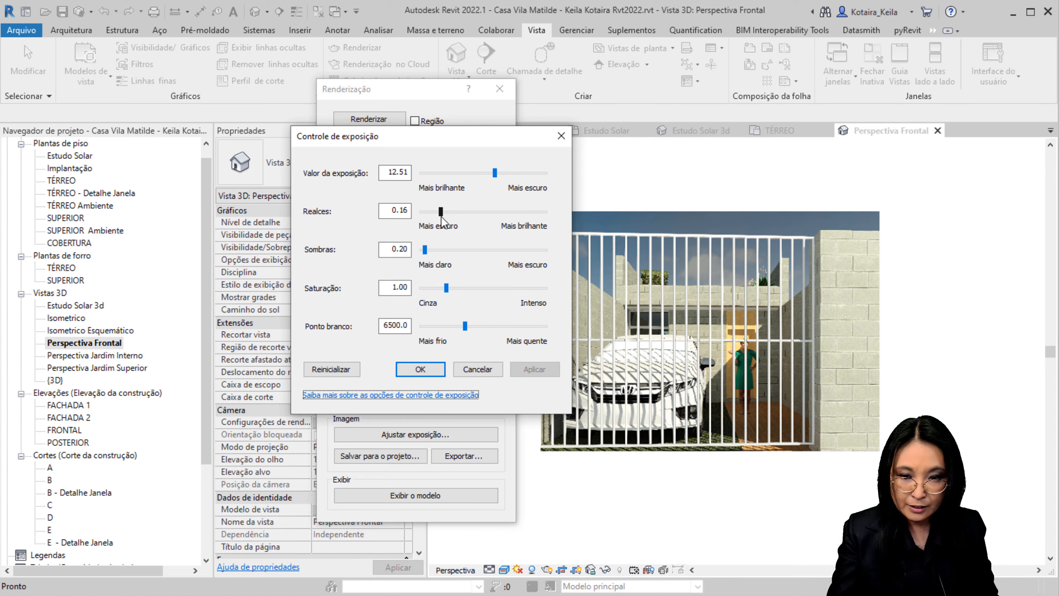
# - Try shadows (Sombras) at 0.10 and 3.21, then raise the highlights (Realces) to 0.56 and apply both
pyautogui.moveTo(425, 249)
pyautogui.mouseDown()
pyautogui.moveTo(530, 250)
pyautogui.moveTo(453, 270)
pyautogui.moveTo(442, 246)
pyautogui.mouseUp()
pyautogui.click(542, 371)
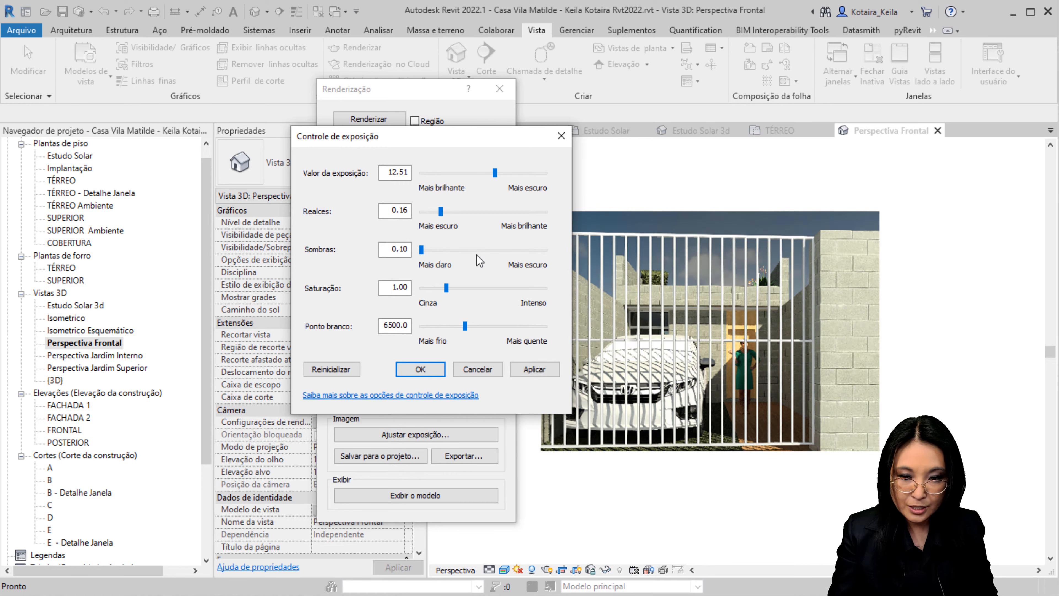
pyautogui.click(449, 251)
pyautogui.moveTo(450, 250); pyautogui.dragTo(521, 250)
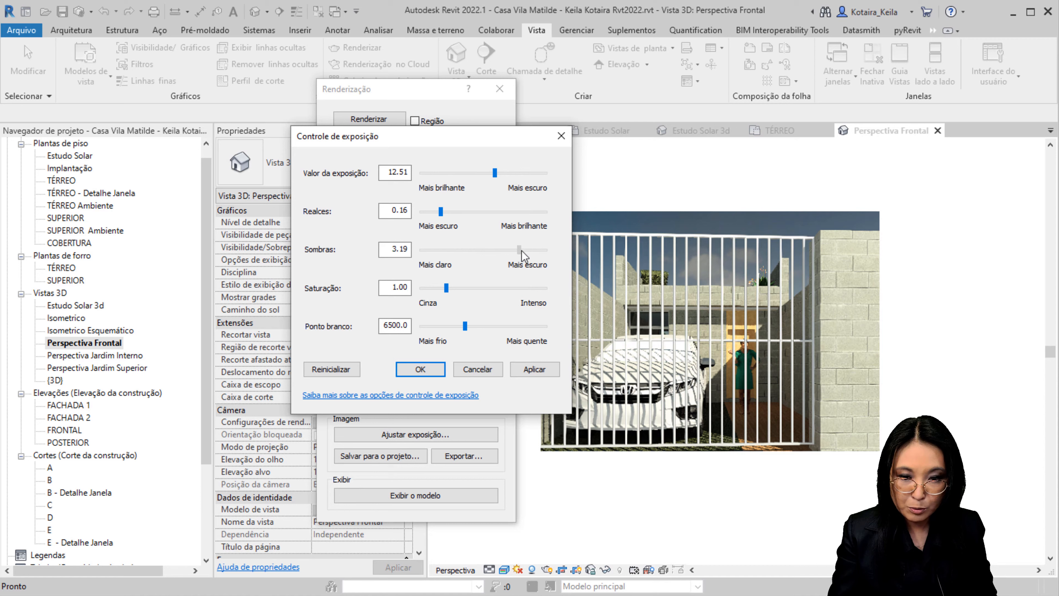
pyautogui.click(534, 368)
pyautogui.moveTo(440, 211); pyautogui.dragTo(491, 211)
pyautogui.click(534, 369)
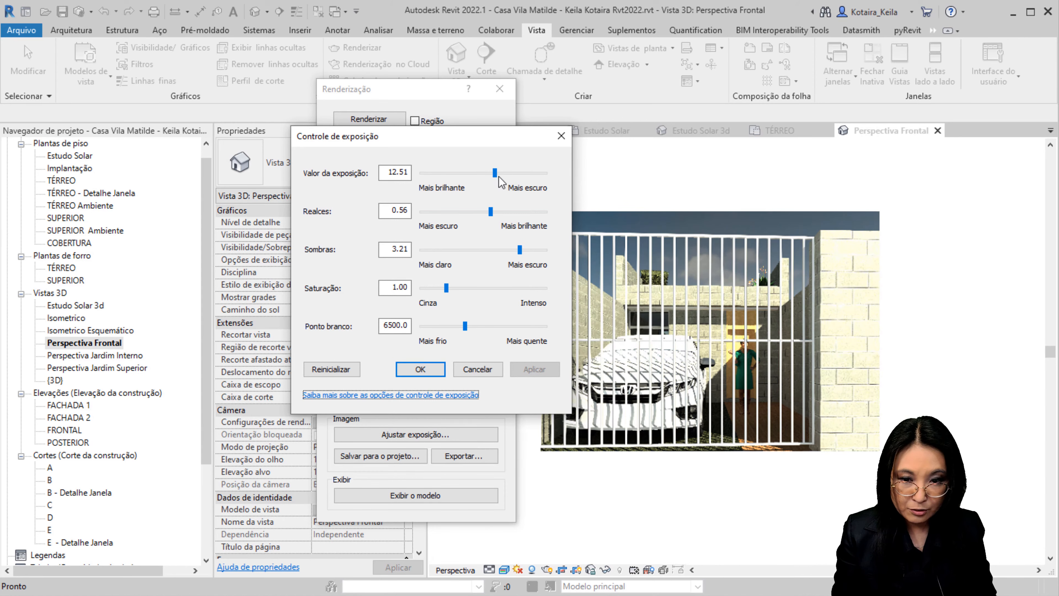
# - Darken the rendered image with an exposure value of 14.04, then apply 12.86 instead
pyautogui.moveTo(494, 172); pyautogui.dragTo(503, 173)
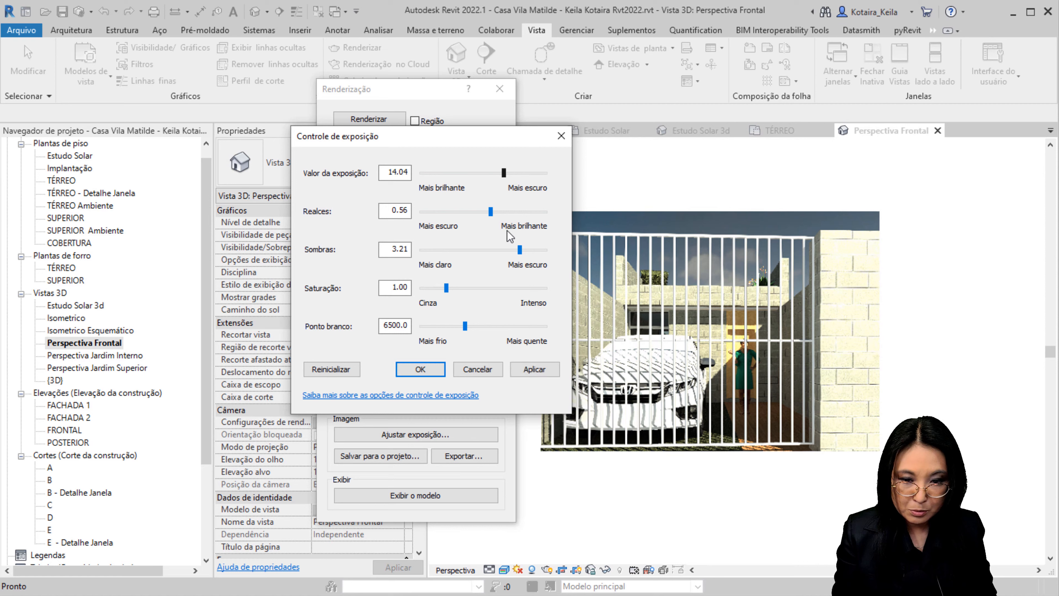
pyautogui.click(519, 370)
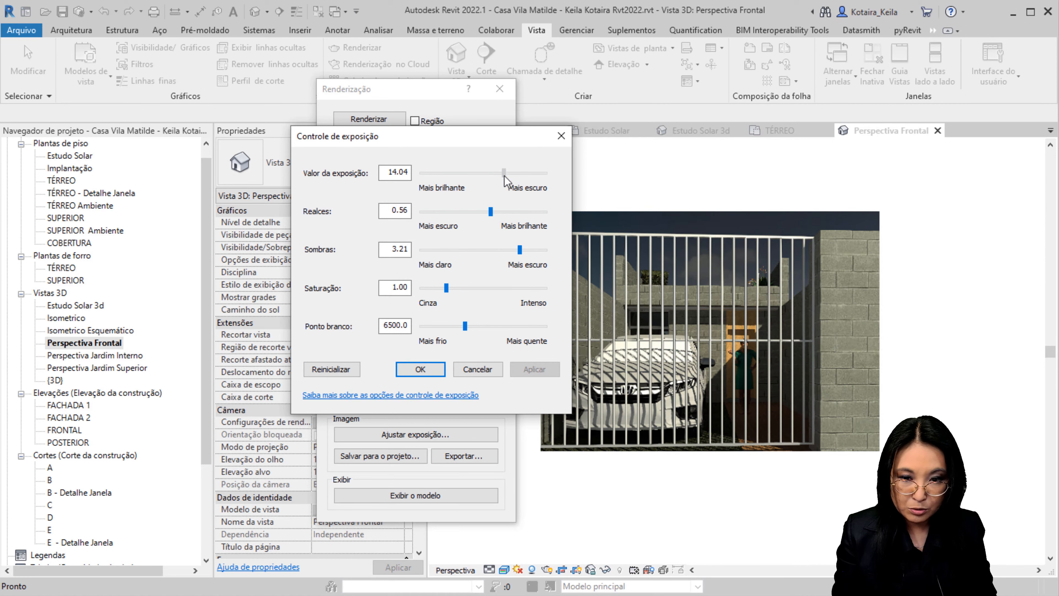
pyautogui.moveTo(504, 176); pyautogui.dragTo(496, 173)
pyautogui.click(537, 371)
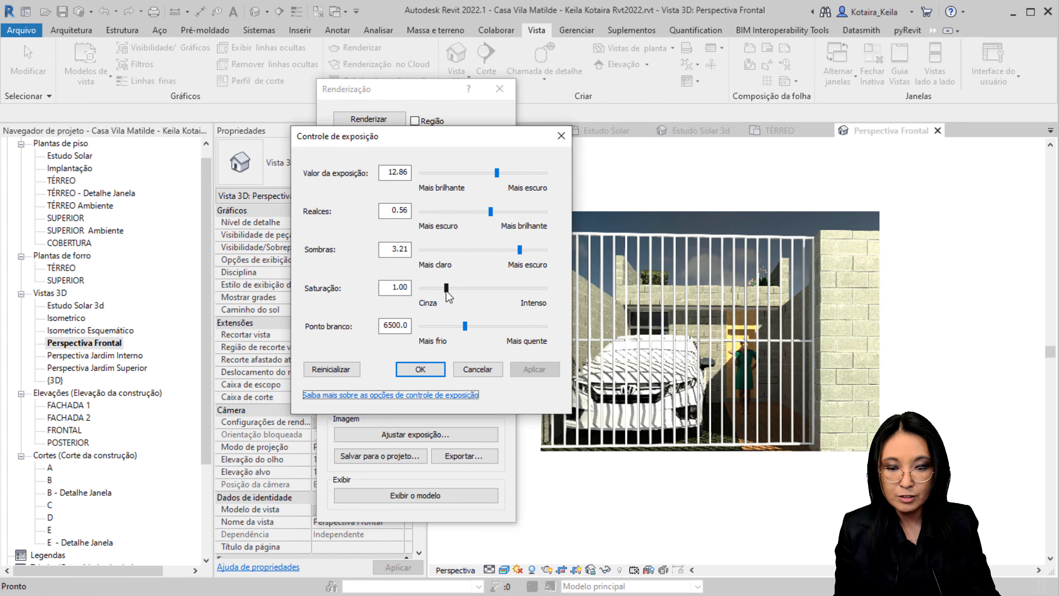
# - Try saturation (Saturação) values of 3.23 and 0.00 on the rendered image before settling on 1.21
pyautogui.moveTo(446, 288); pyautogui.dragTo(508, 292)
pyautogui.click(534, 369)
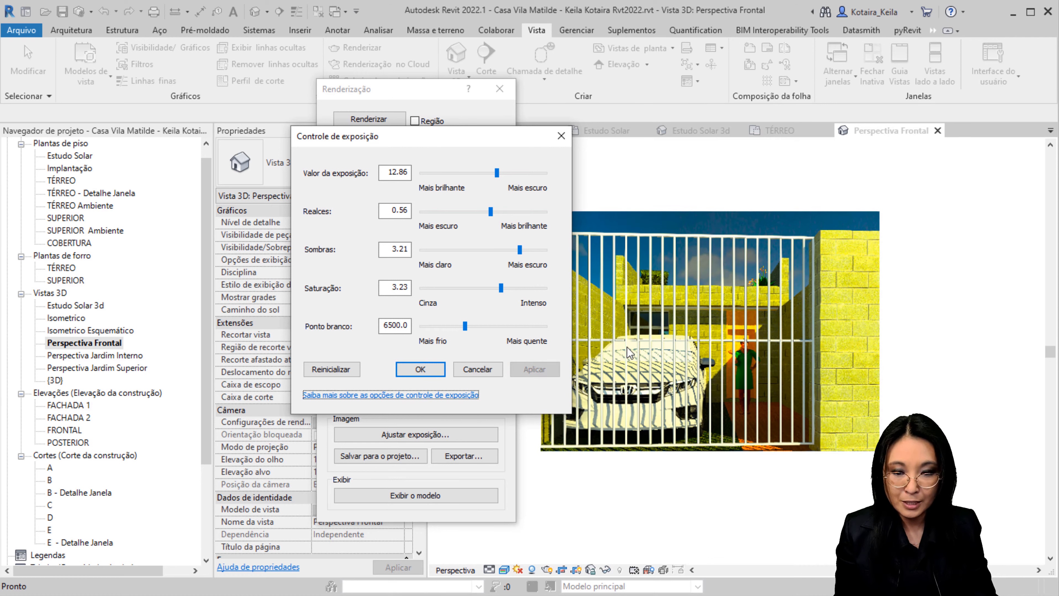
pyautogui.moveTo(501, 289); pyautogui.dragTo(421, 289)
pyautogui.click(534, 369)
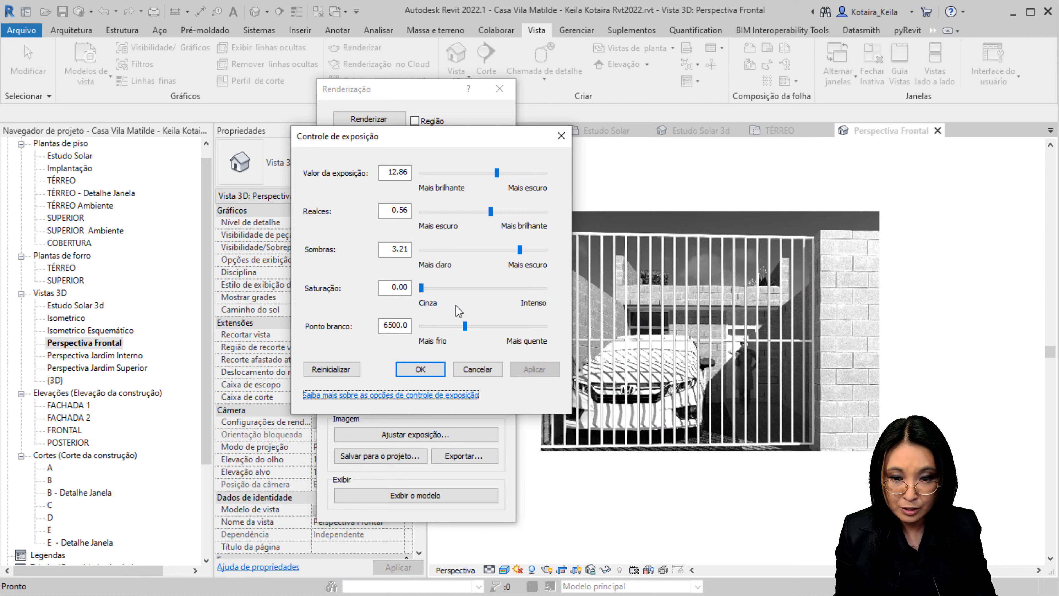
pyautogui.moveTo(423, 289); pyautogui.dragTo(451, 289)
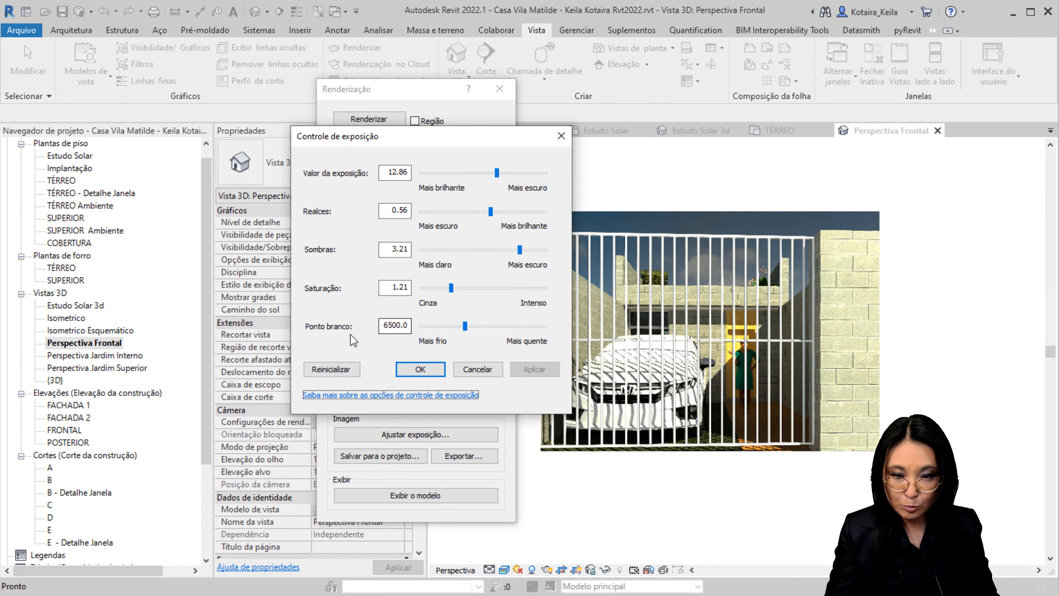
pyautogui.moveTo(390, 287); pyautogui.dragTo(413, 292)
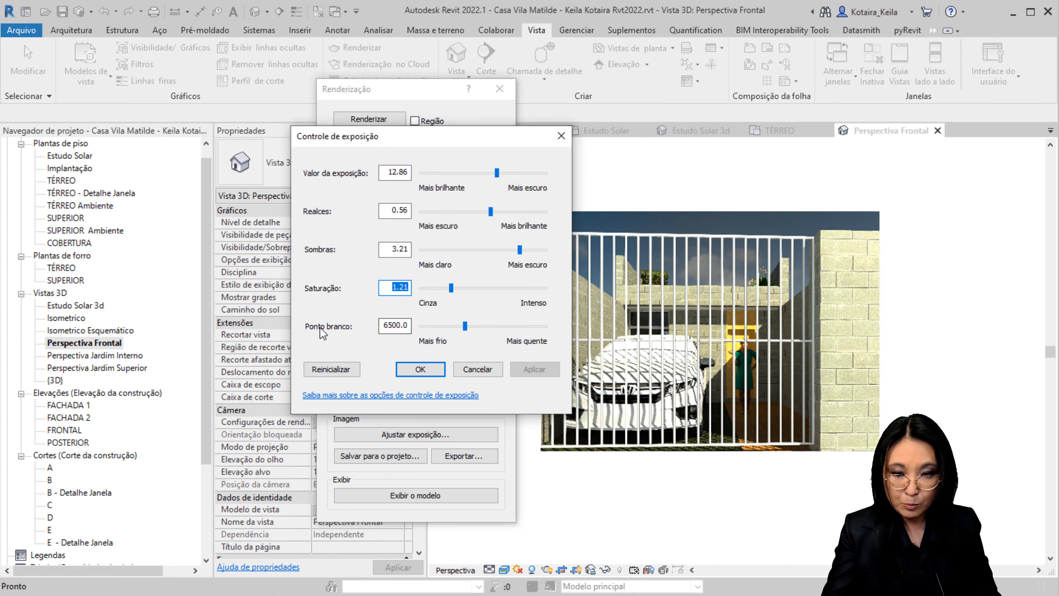
# - Cool the rendered image by setting the white point (Ponto branco) to 4543.8 and applying it
pyautogui.moveTo(465, 326)
pyautogui.mouseDown()
pyautogui.moveTo(524, 344)
pyautogui.moveTo(446, 326)
pyautogui.mouseUp()
pyautogui.click(534, 372)
pyautogui.click(546, 367)
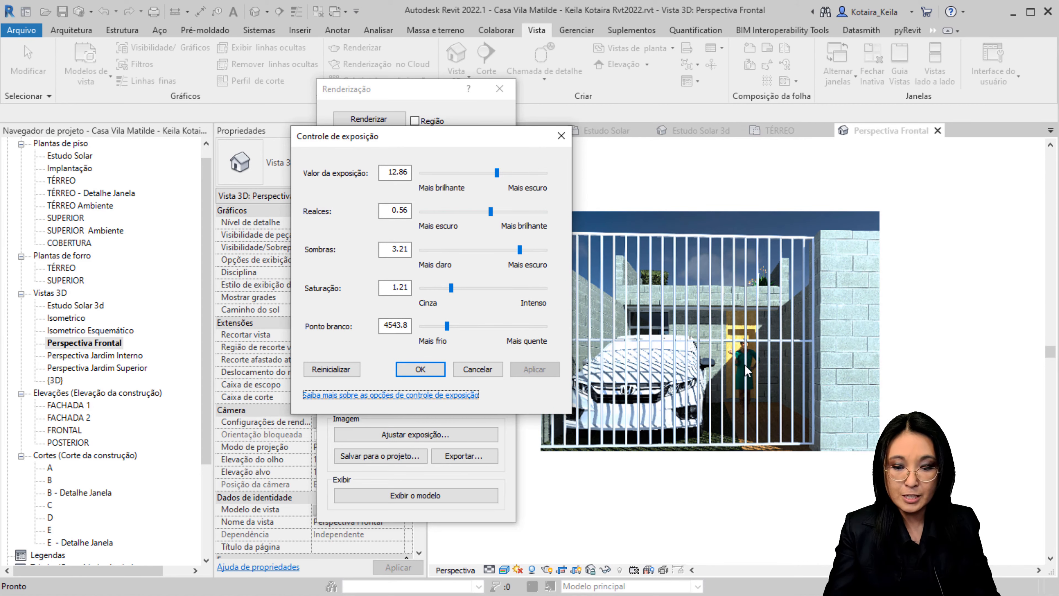
# - Reset the exposure controls to their defaults and apply highlights (Realces) of 0.75 with shadows (Sombras) of 3.06
pyautogui.click(346, 373)
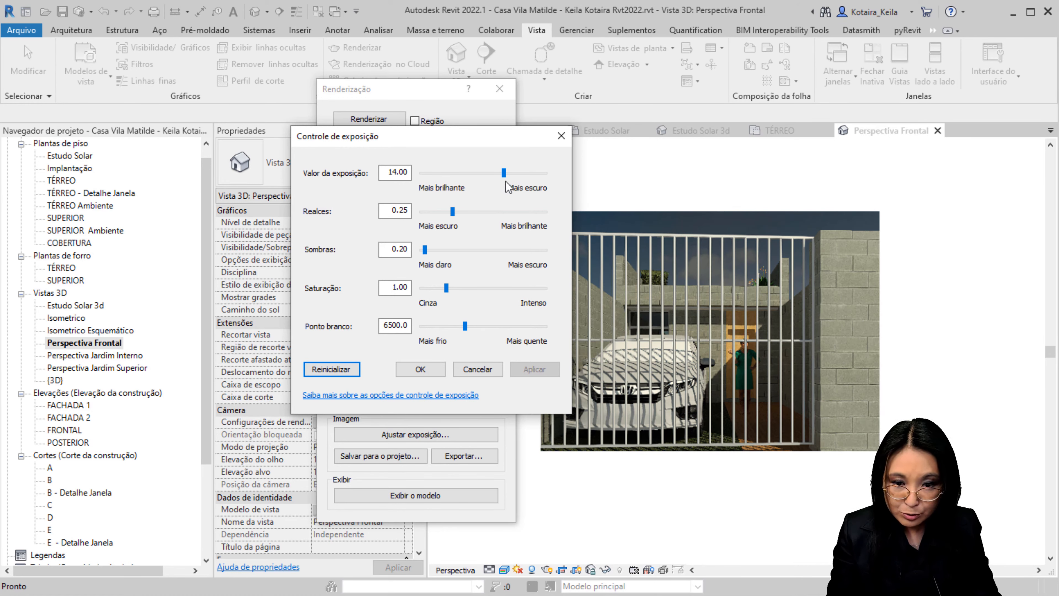
pyautogui.moveTo(461, 214); pyautogui.dragTo(515, 250)
pyautogui.click(516, 250)
pyautogui.click(542, 370)
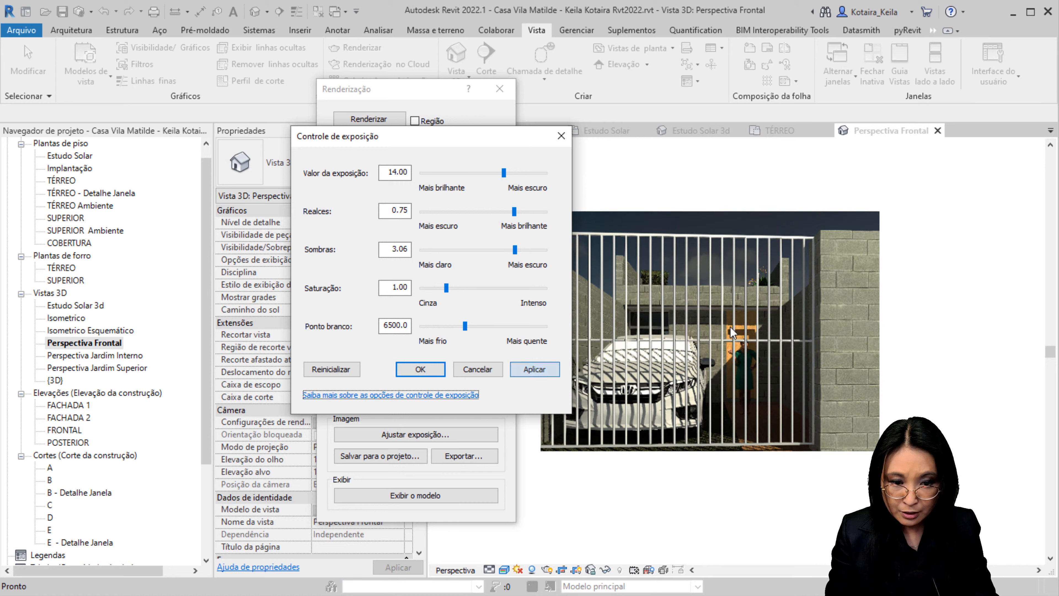
# - Set the exposure value to 13.33, highlights to 0.71 and shadows to 2.28, apply them and close the exposure control
pyautogui.moveTo(504, 172); pyautogui.dragTo(500, 172)
pyautogui.click(538, 370)
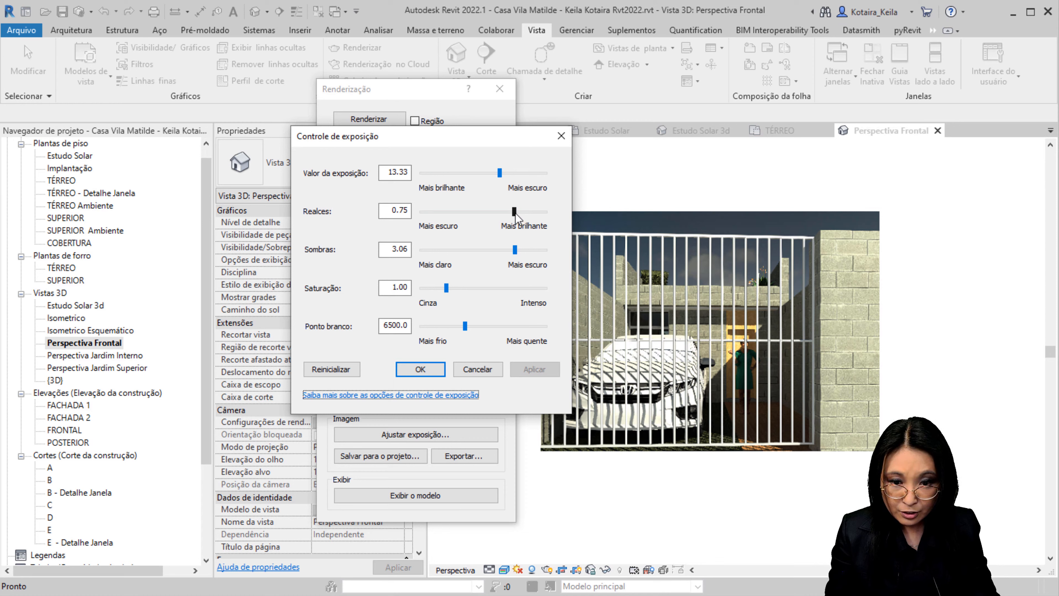
pyautogui.moveTo(513, 211); pyautogui.dragTo(508, 211)
pyautogui.moveTo(514, 249); pyautogui.dragTo(489, 250)
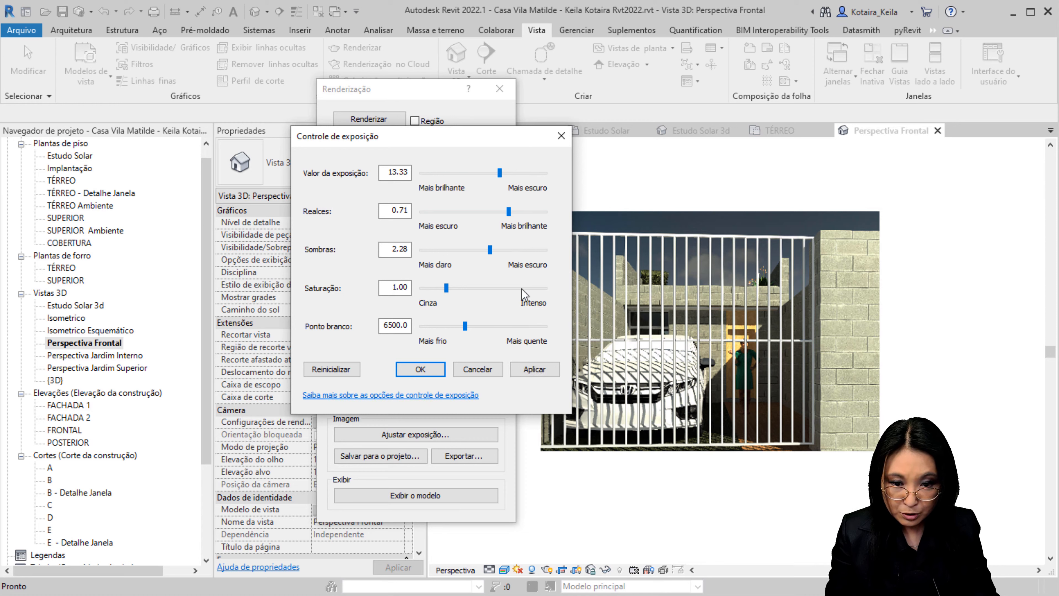
pyautogui.click(534, 368)
pyautogui.click(561, 136)
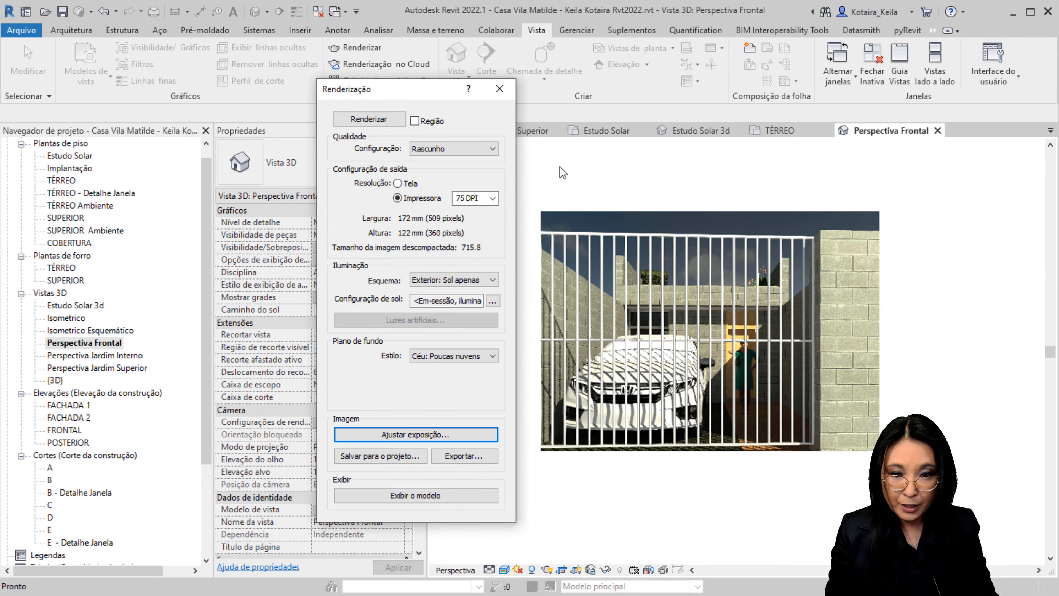
# - Review the quality options and the printer resolutions available for the rendering without changing them
pyautogui.click(463, 142)
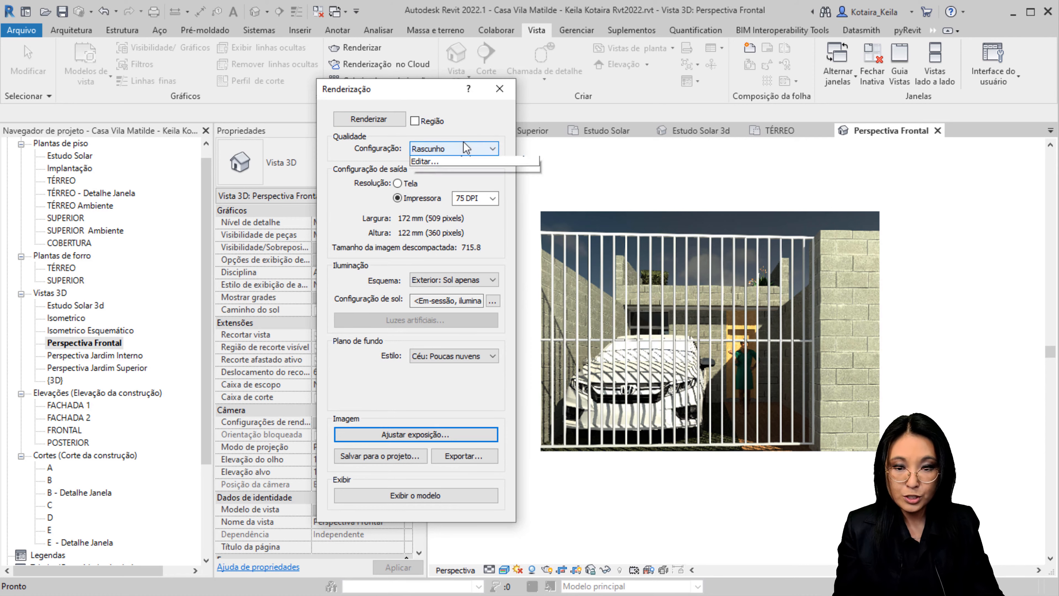
pyautogui.click(484, 126)
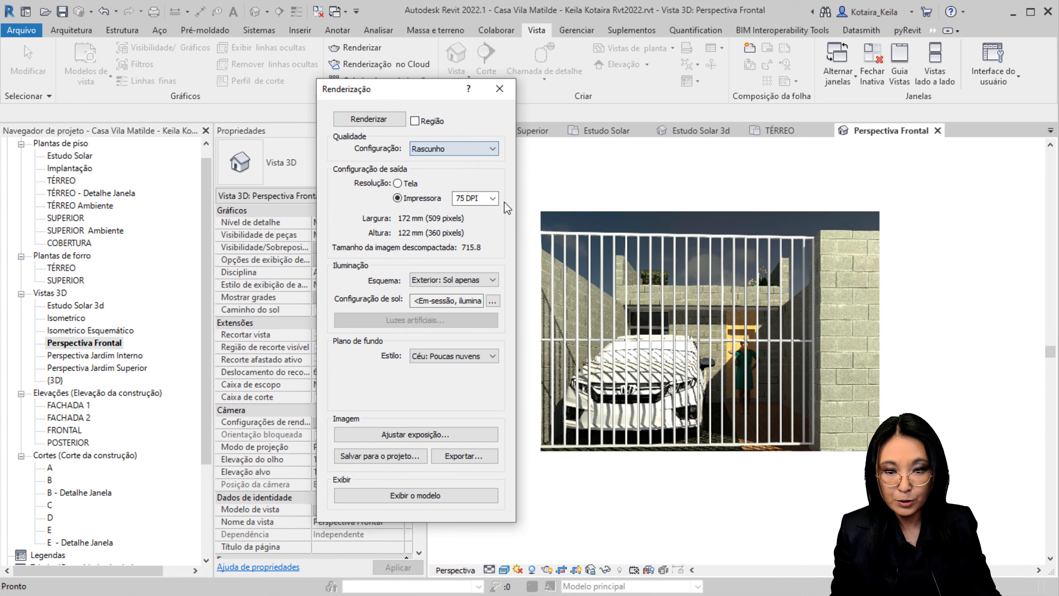
pyautogui.click(493, 199)
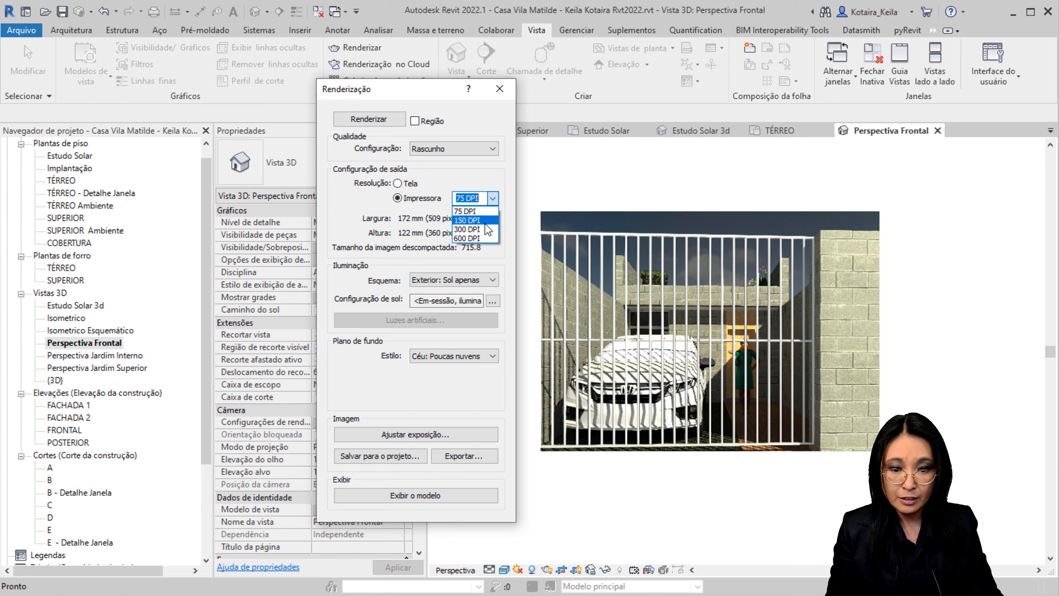
pyautogui.click(485, 185)
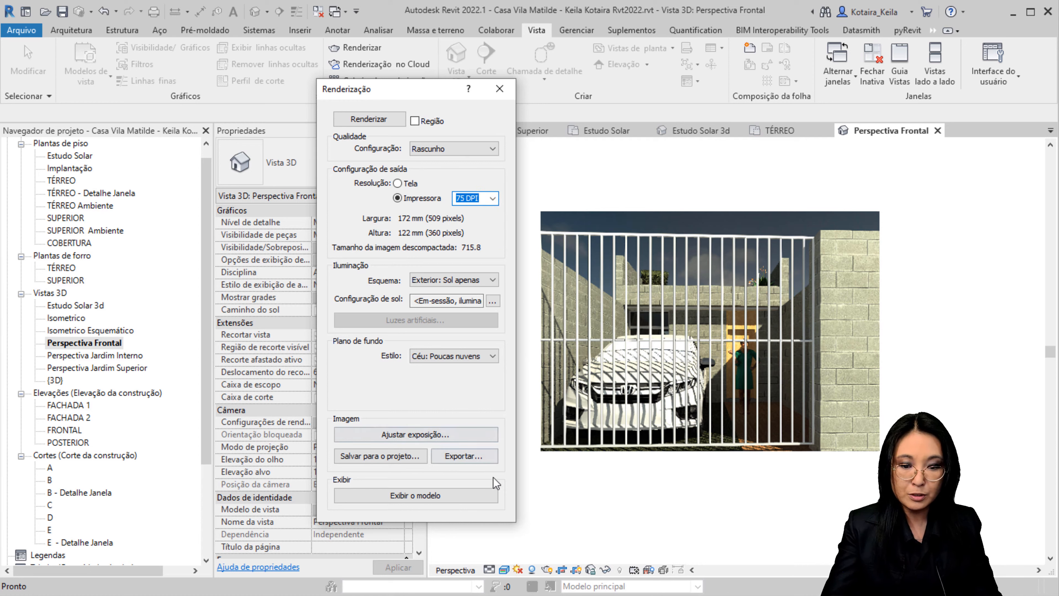
# - Export the rendered image as a JPEG file named "Persp F 1" in the V9 Render folder
pyautogui.click(495, 462)
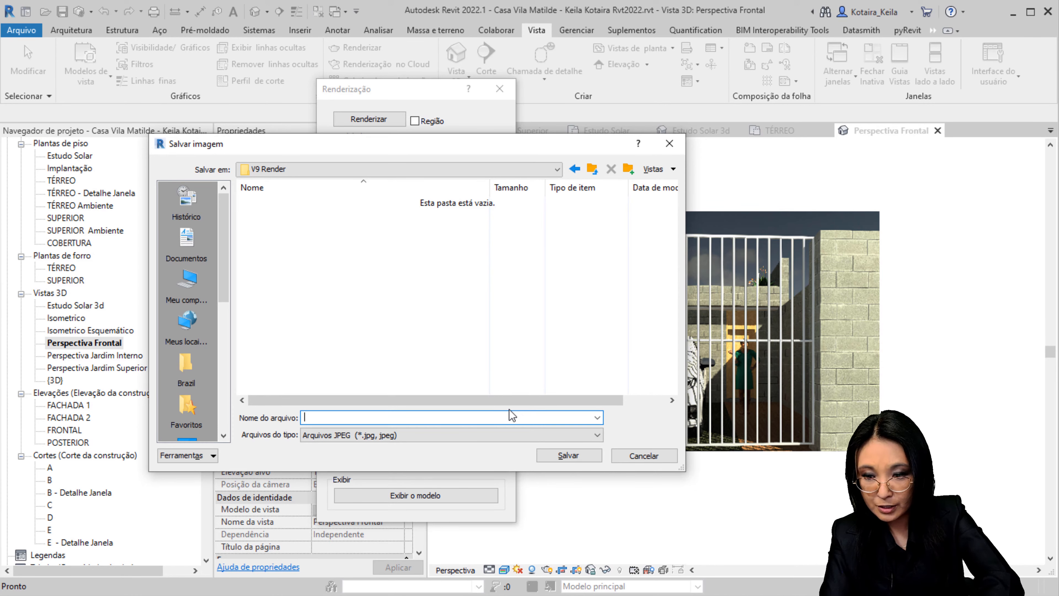
pyautogui.write('Persp')
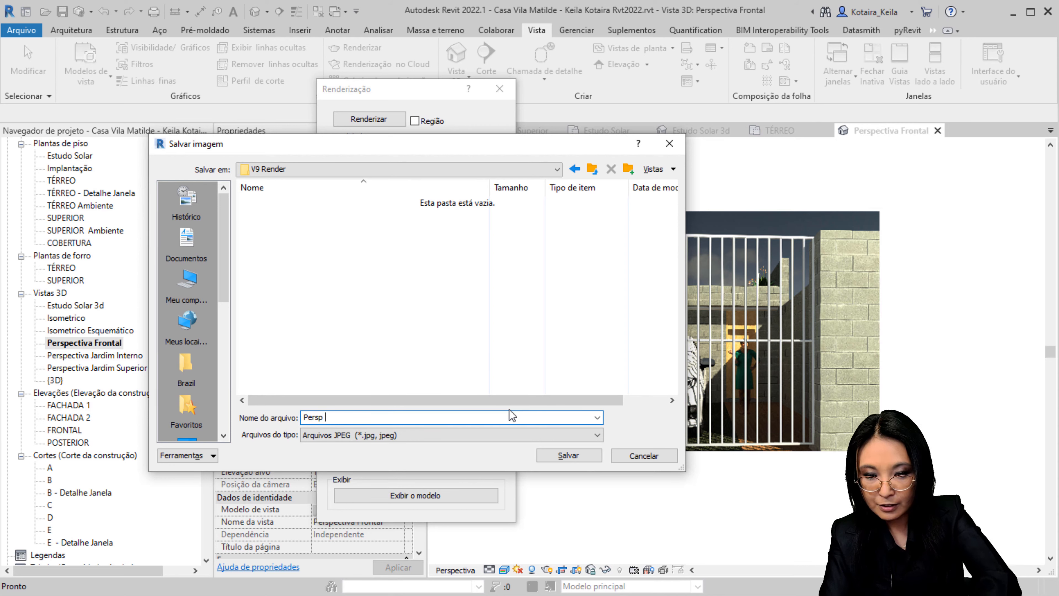
pyautogui.write(' F')
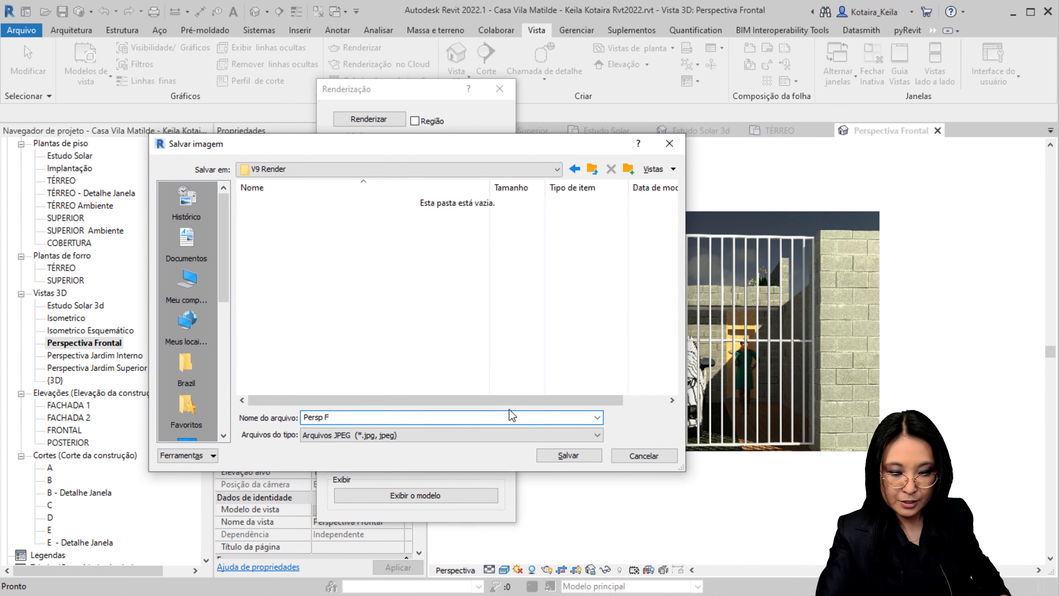
pyautogui.write(' 1')
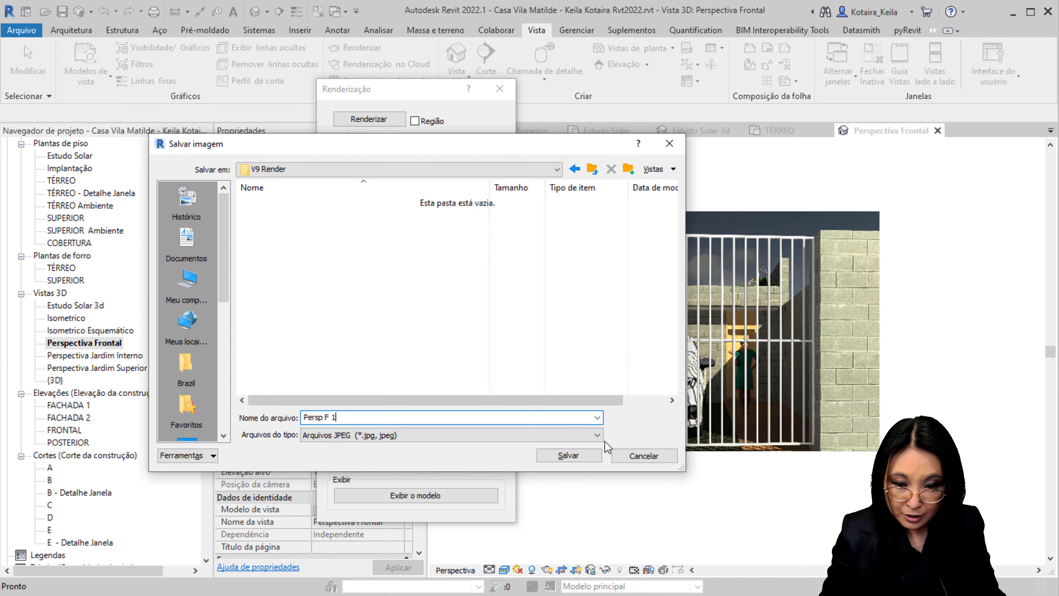
pyautogui.click(568, 455)
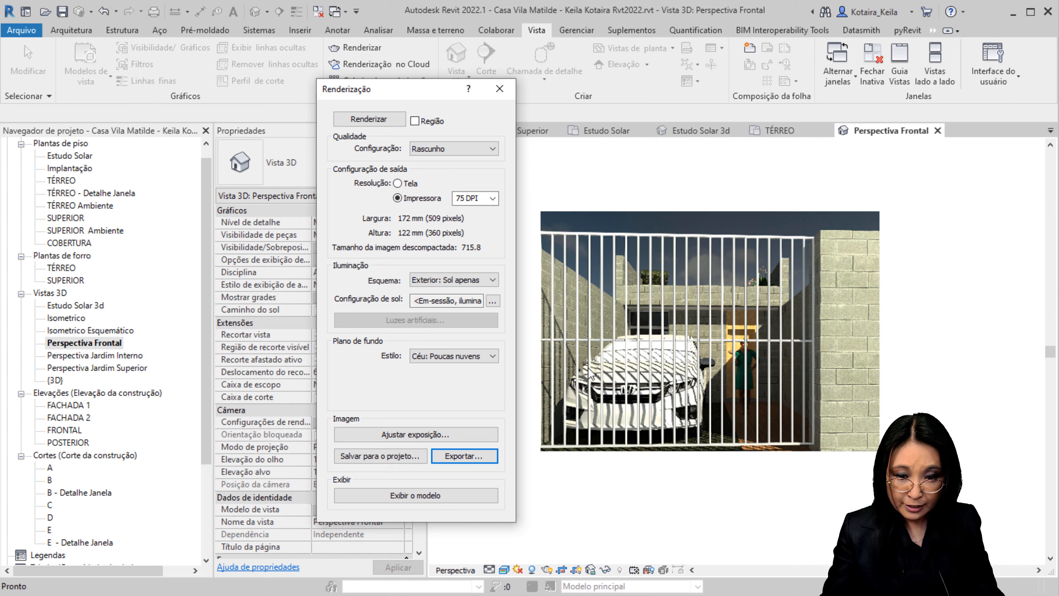
# - Save the rendered image to the project as Perspectiva Frontal_1 and close the rendering settings
pyautogui.click(401, 456)
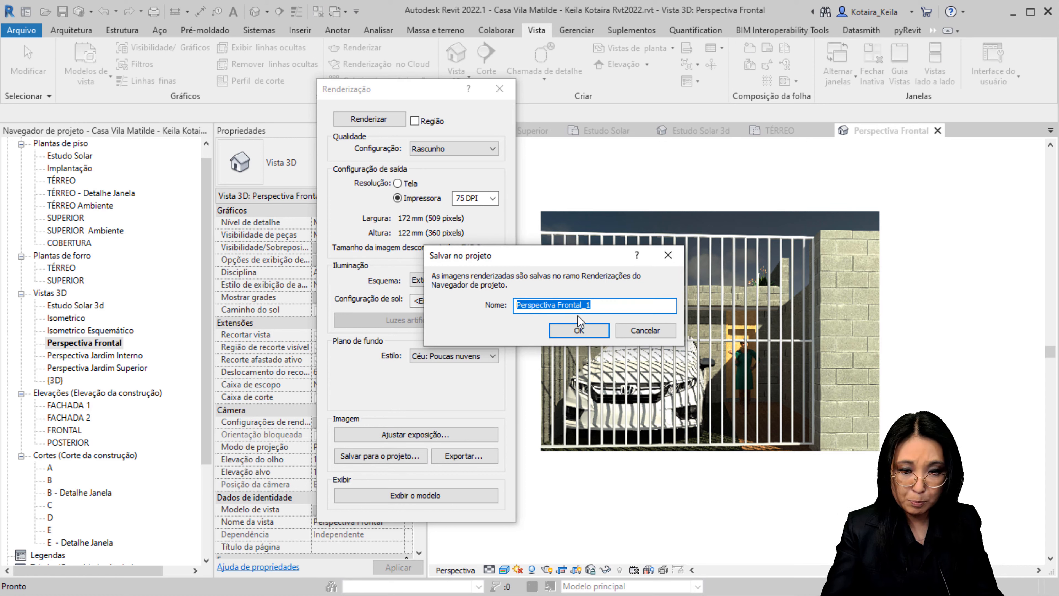
pyautogui.click(579, 329)
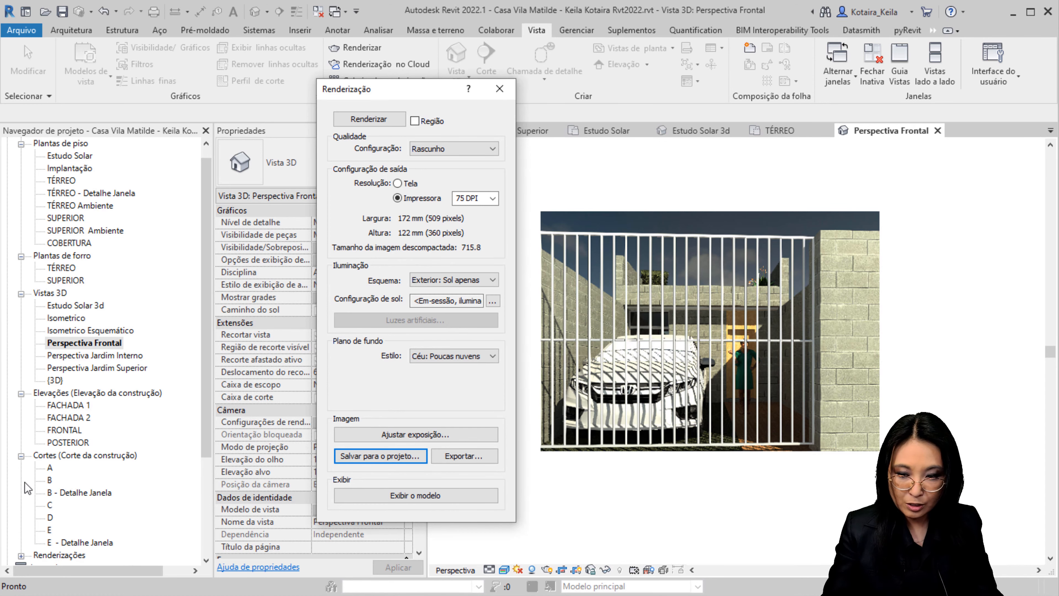
pyautogui.click(499, 89)
# - Create a new sheet using the A1 size of the Folha Serie A Faculdade title block
pyautogui.scroll(-4, 165, 466)
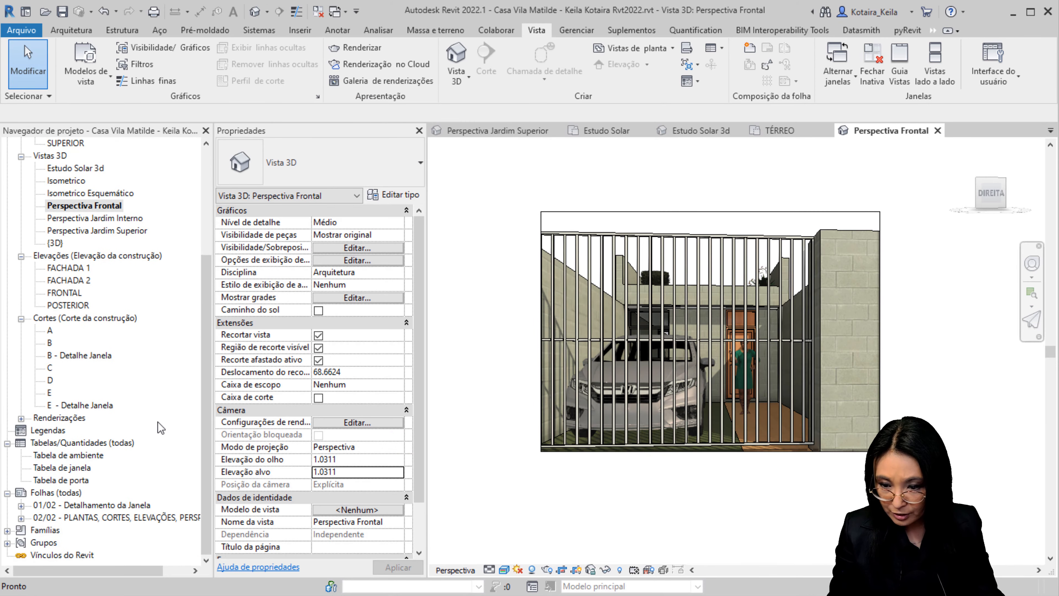
pyautogui.click(53, 493)
pyautogui.rightClick(53, 492)
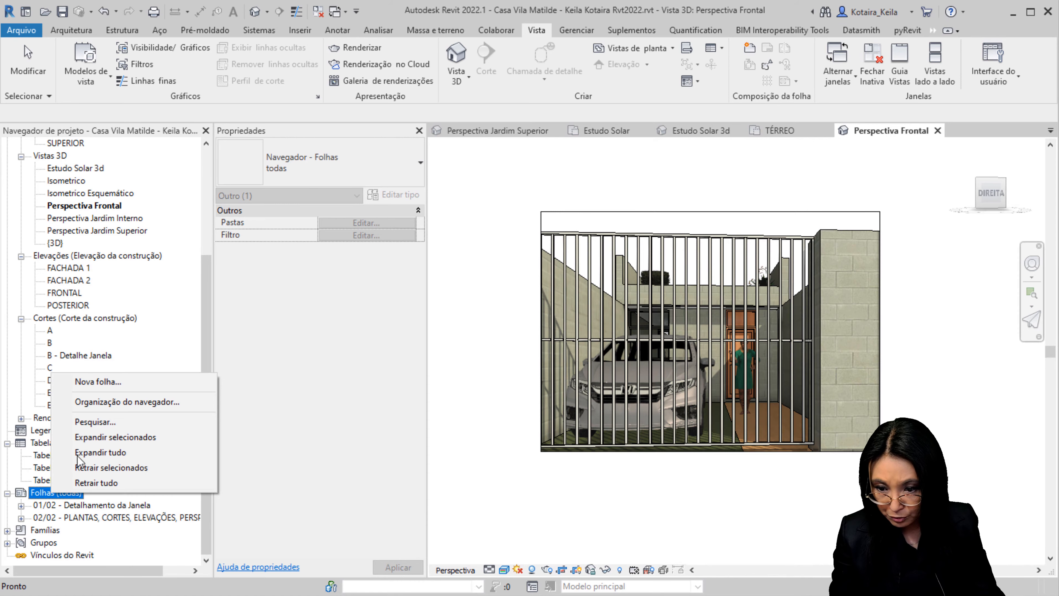
pyautogui.click(96, 378)
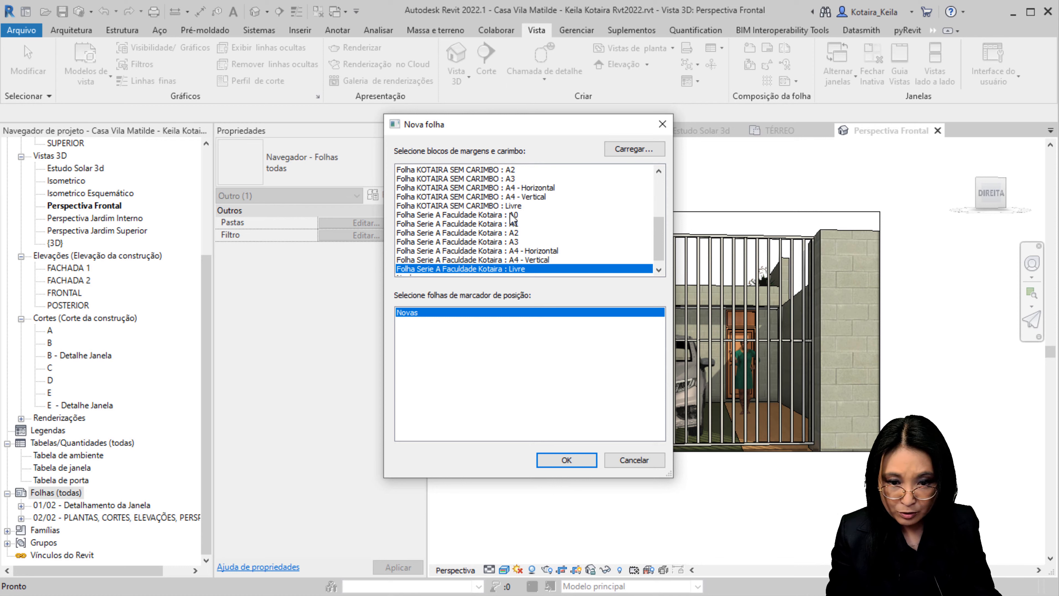
pyautogui.click(515, 243)
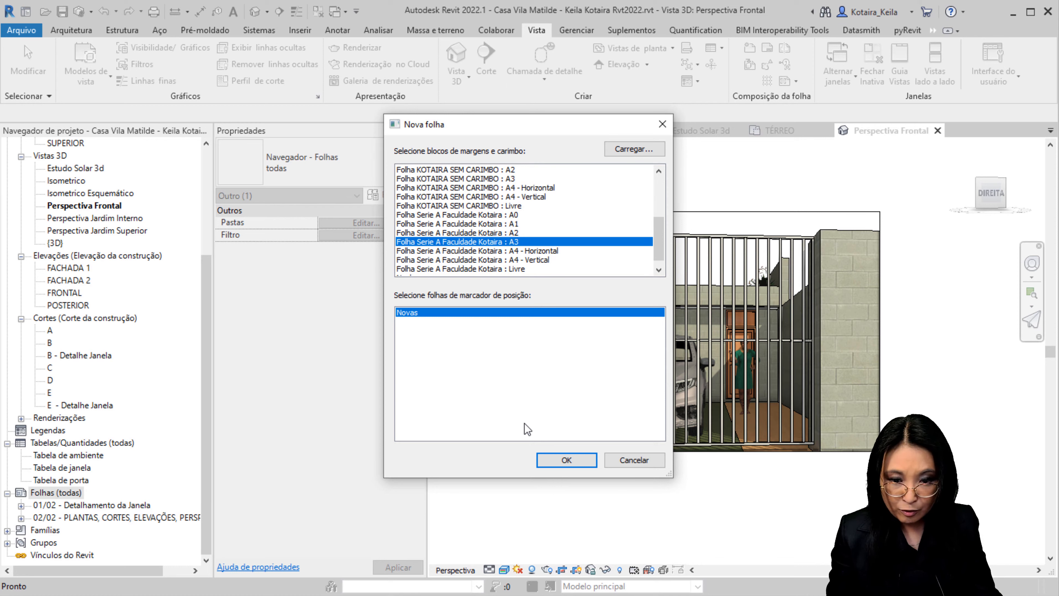
pyautogui.click(511, 225)
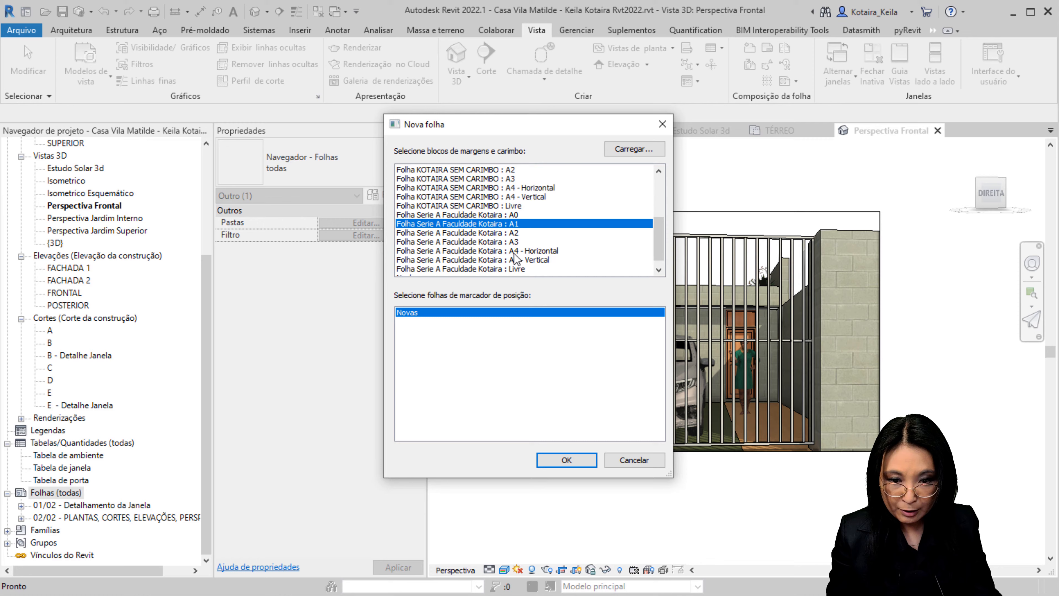
pyautogui.click(563, 459)
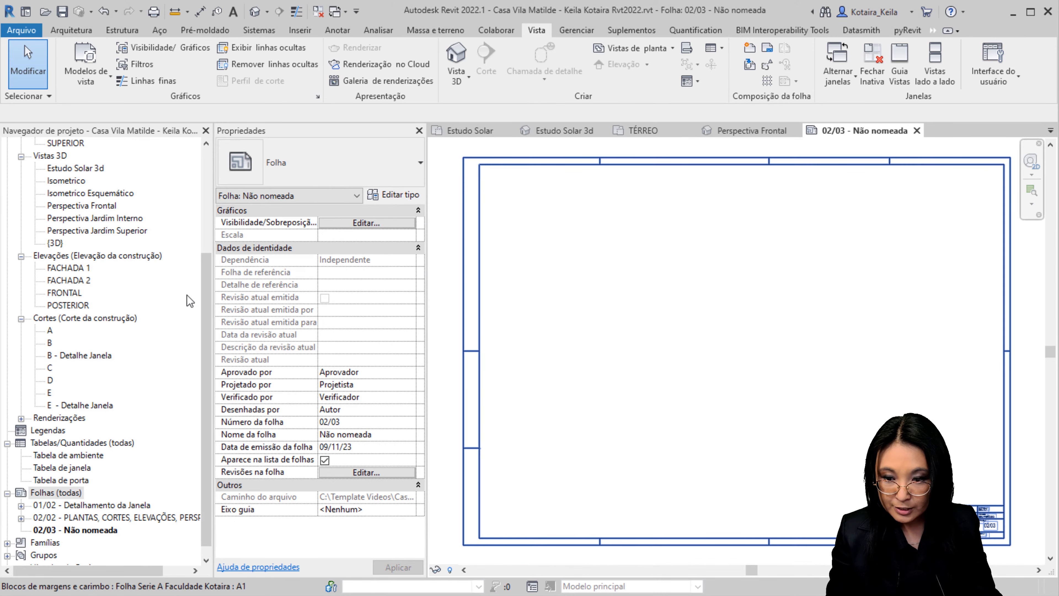
# - Place the saved rendering Perspectiva Frontal_1 in the upper-left area of the new A1 sheet
pyautogui.click(21, 418)
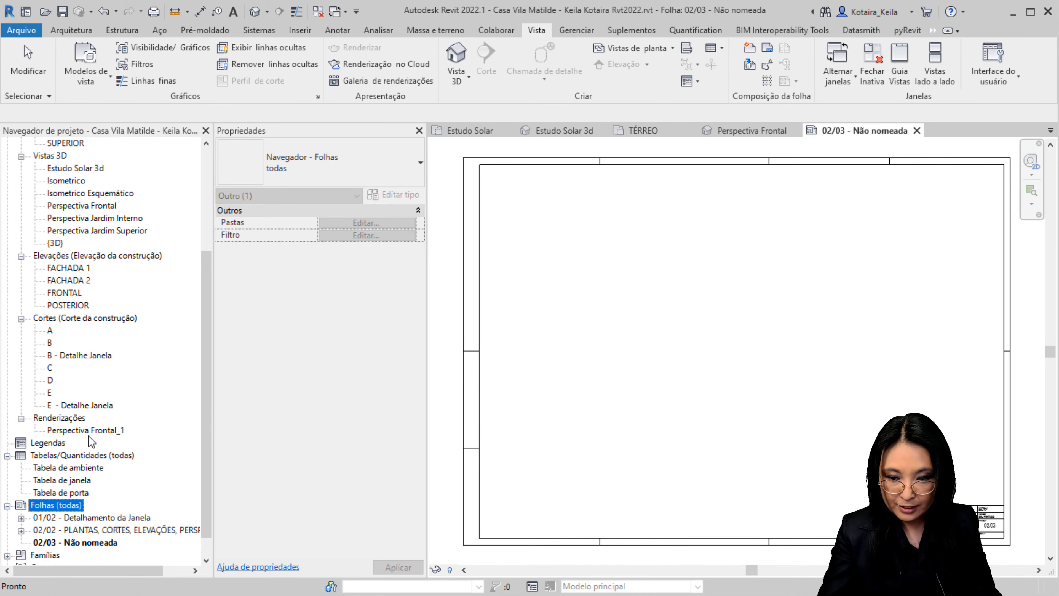
pyautogui.moveTo(88, 433); pyautogui.dragTo(581, 227)
pyautogui.click(549, 218)
pyautogui.scroll(4, 548, 218)
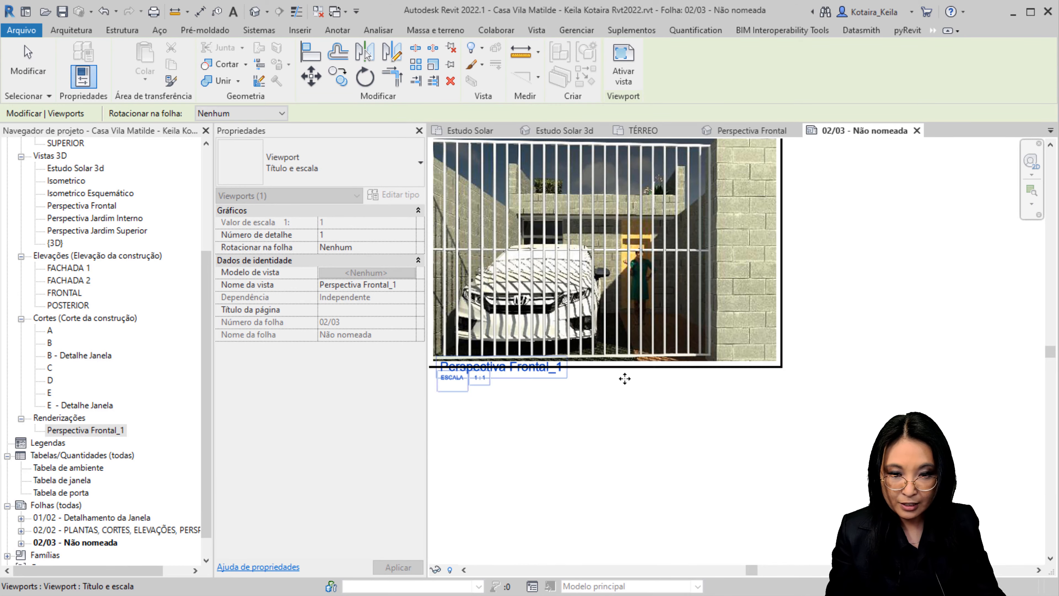
# - Import the image file Persp F 1.jpg onto the sheet and place it beside the Perspectiva Frontal_1 rendering
pyautogui.click(692, 504)
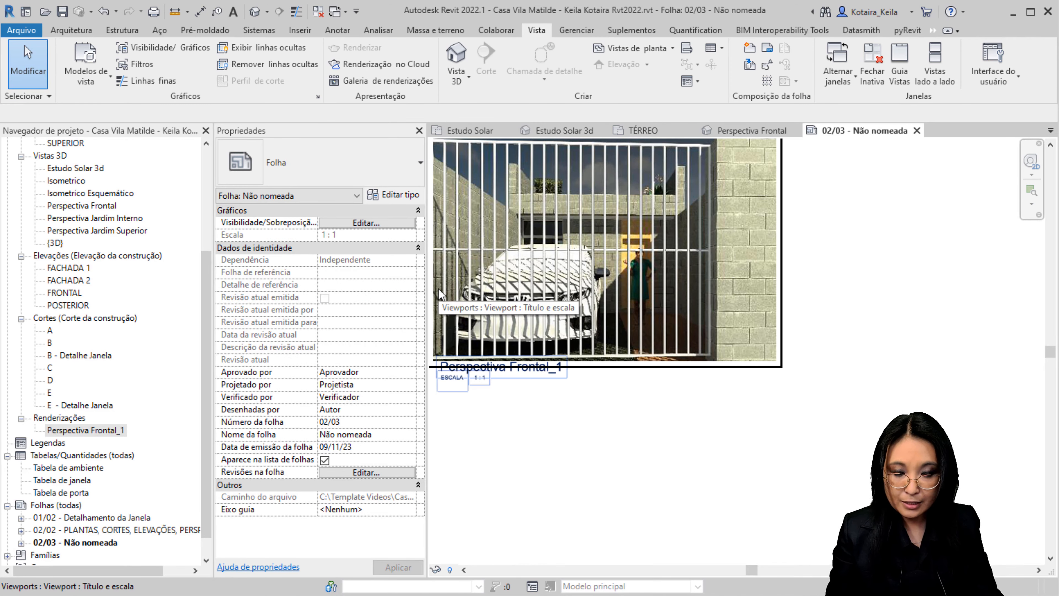
pyautogui.click(301, 33)
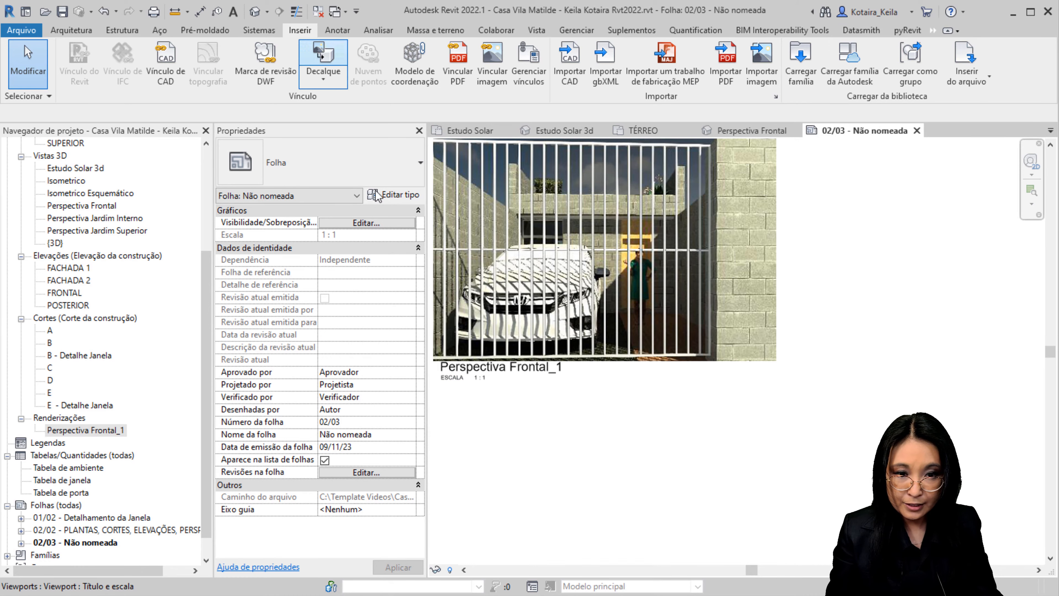
pyautogui.click(763, 89)
pyautogui.click(637, 435)
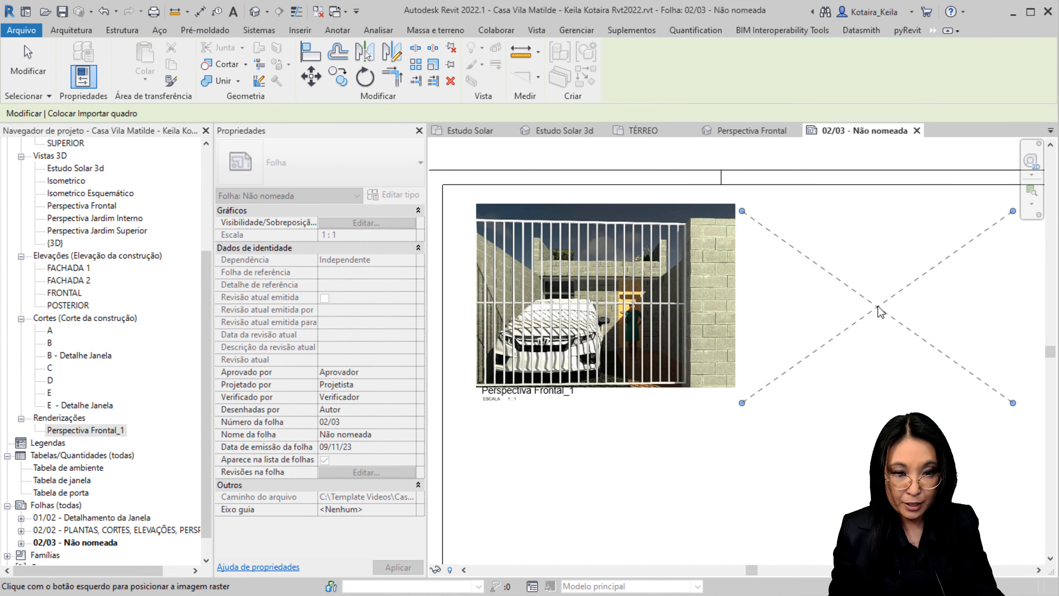
pyautogui.click(877, 307)
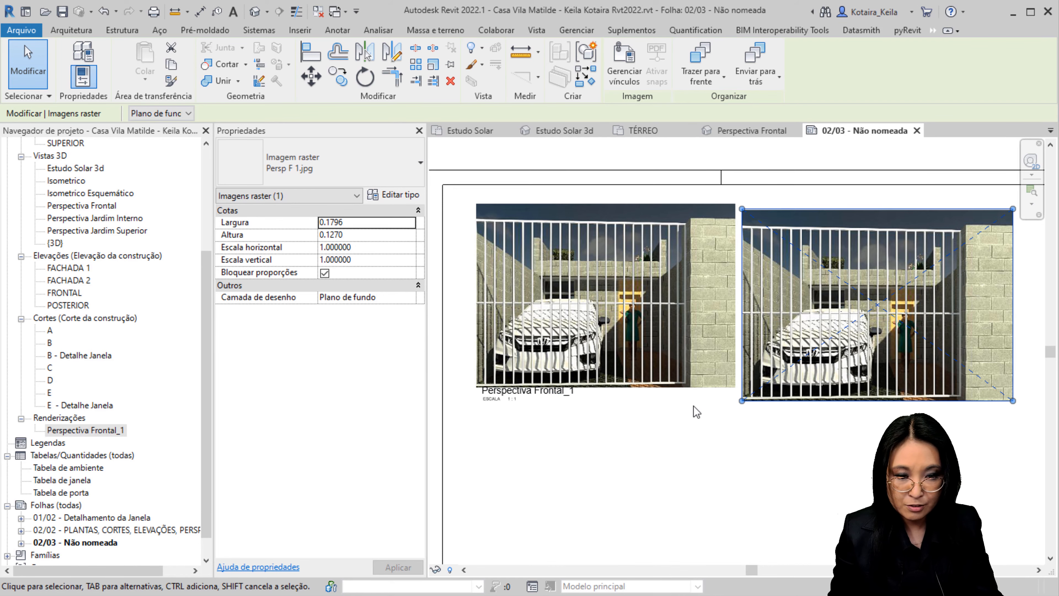
pyautogui.scroll(-2, 697, 417)
pyautogui.click(699, 446)
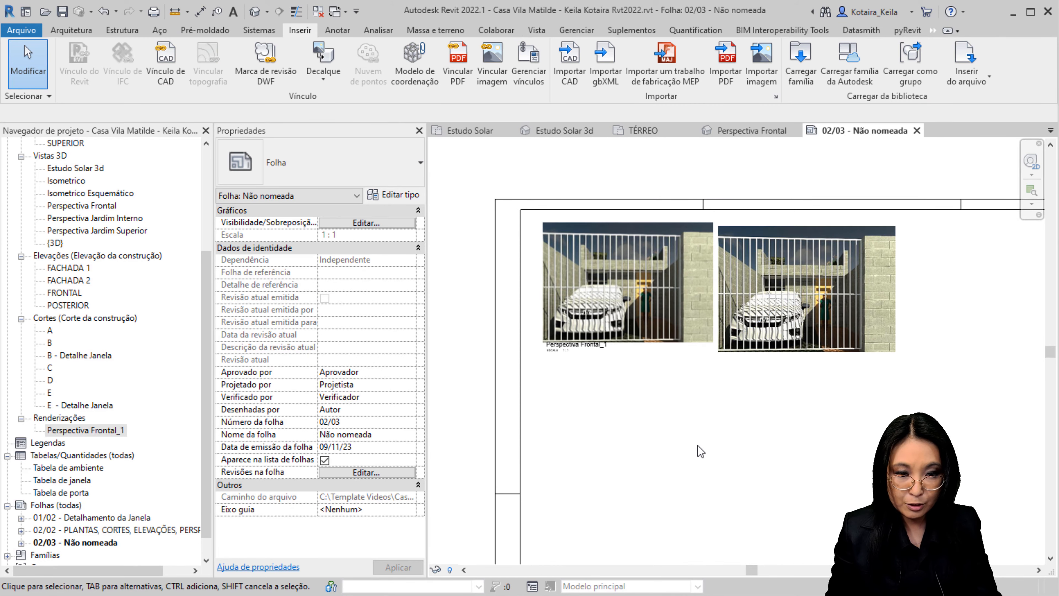
# - Shift the imported Persp F 1 image slightly down, enlarge it proportionally by its corner, and undo the enlargement
pyautogui.click(833, 314)
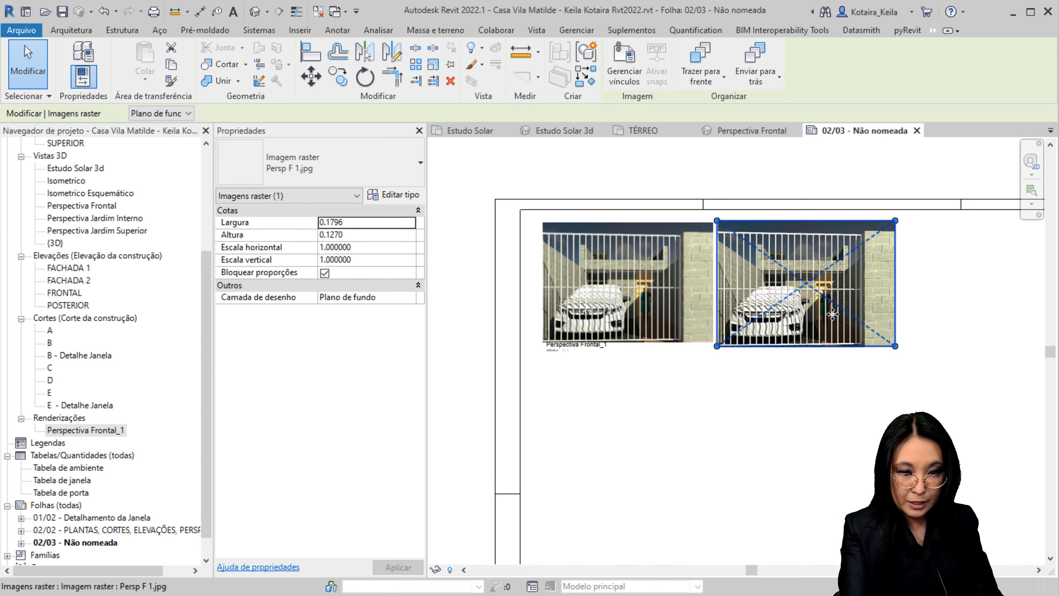
pyautogui.moveTo(832, 314); pyautogui.dragTo(832, 317)
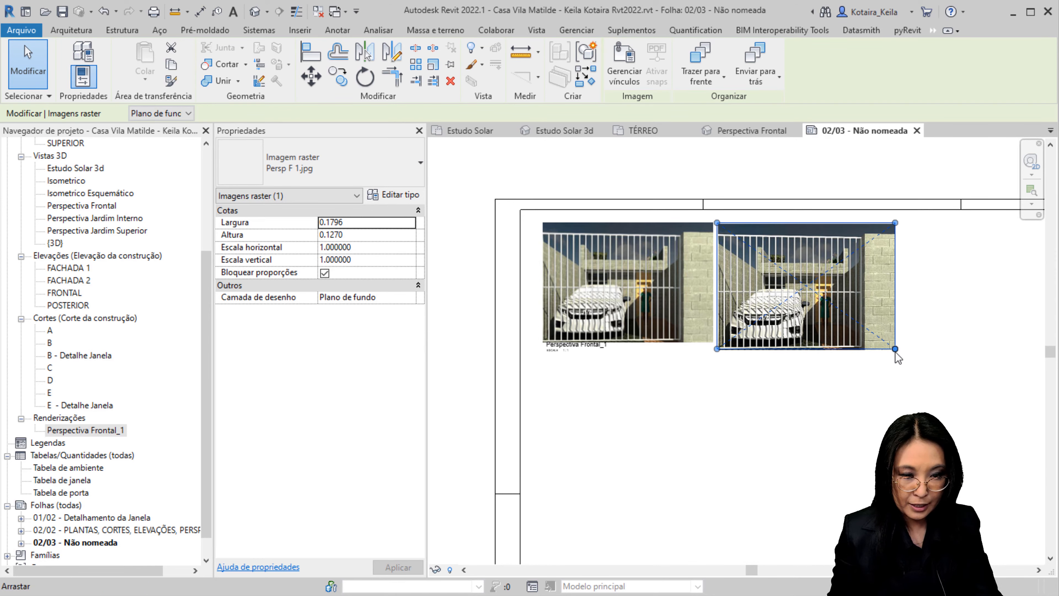
pyautogui.moveTo(897, 358); pyautogui.dragTo(1023, 439)
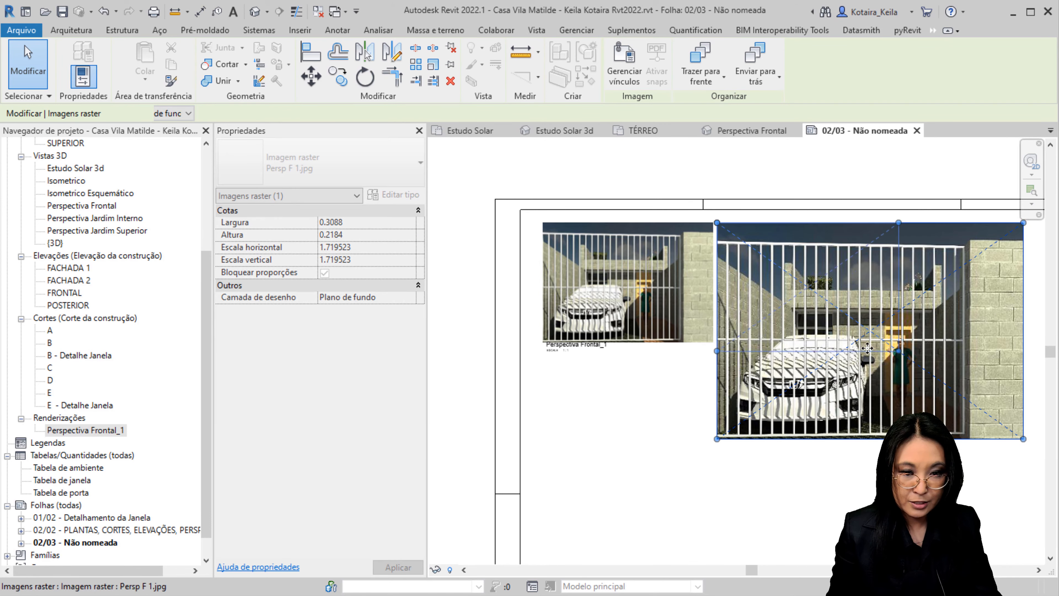
pyautogui.hotkey('ctrl', 'z')
pyautogui.click(742, 393)
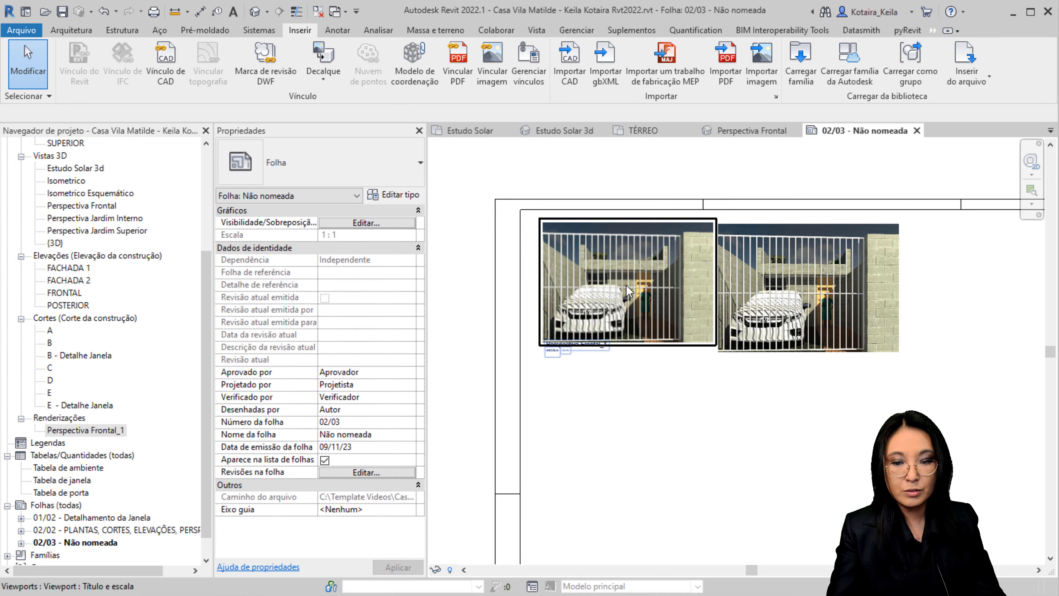
# - Activate the Perspectiva Frontal_1 viewport and enlarge its raster image proportionally to about 0.18 wide
pyautogui.click(609, 296)
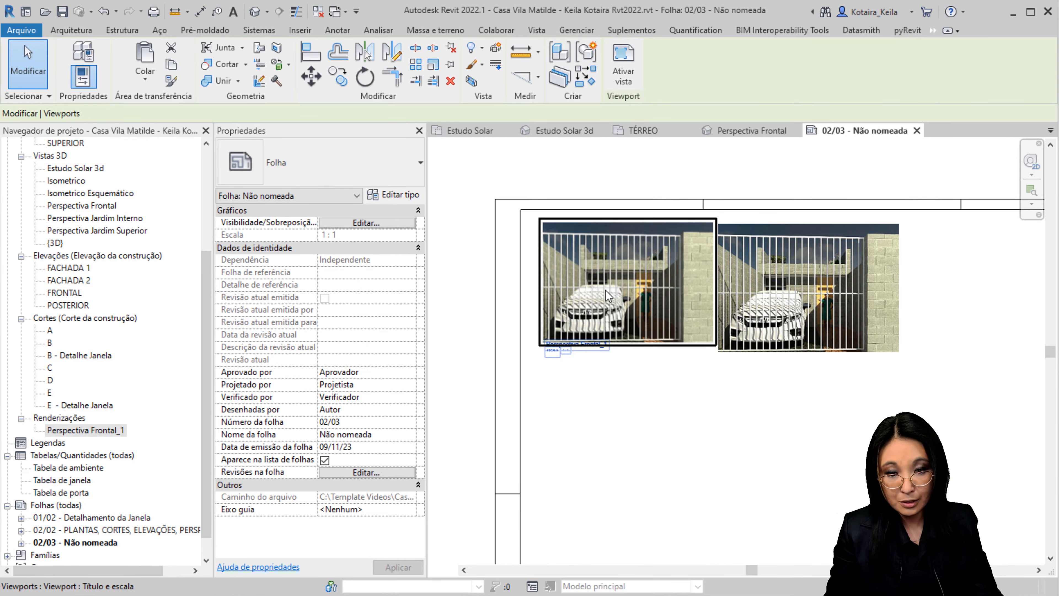
pyautogui.click(584, 276)
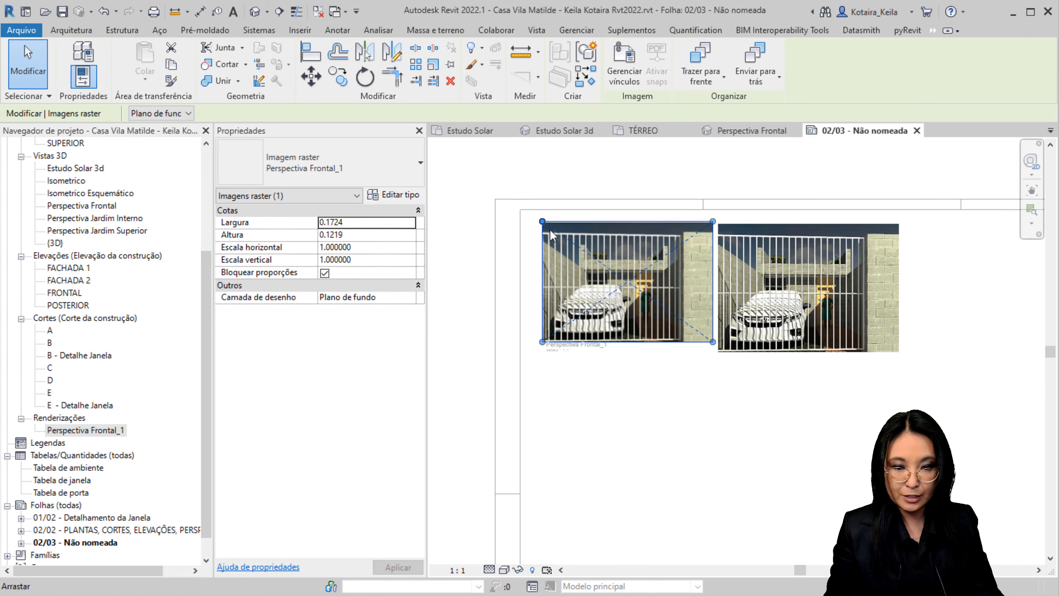
pyautogui.moveTo(542, 222); pyautogui.dragTo(534, 215)
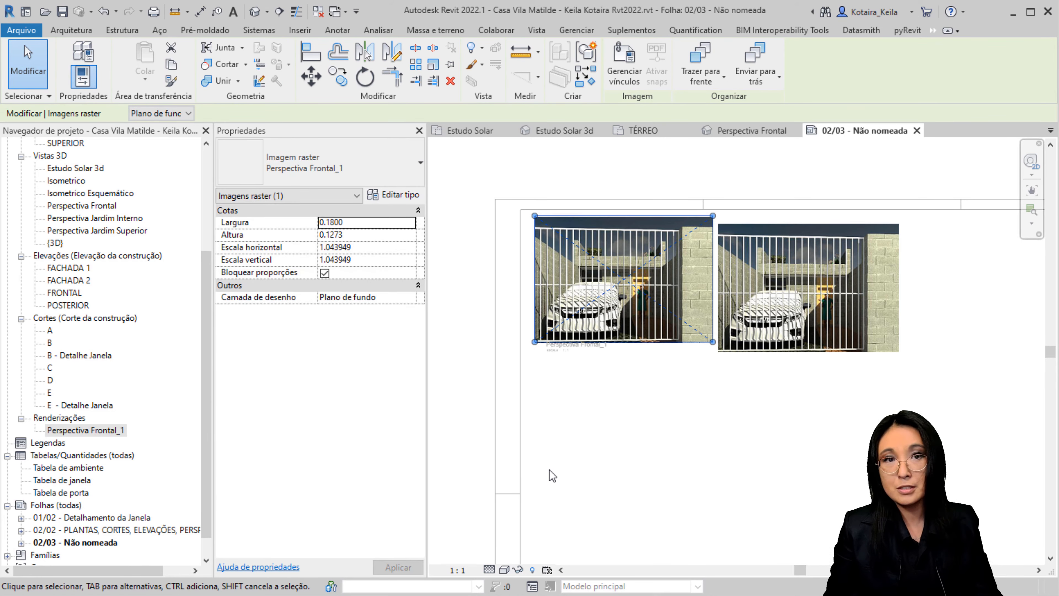
pyautogui.click(693, 492)
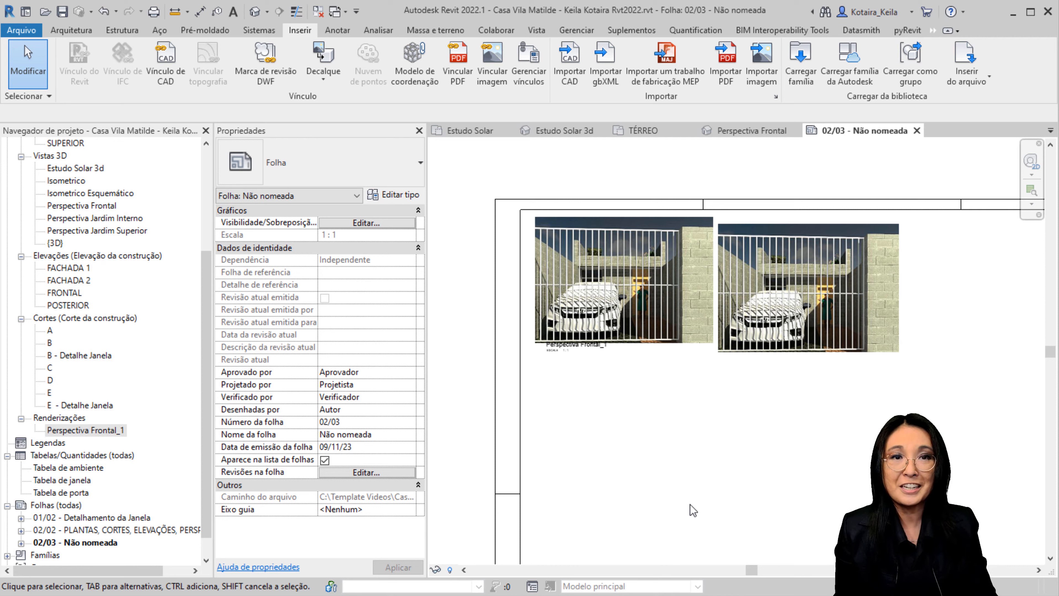
# - Close the sheet and examine the quality options in the rendering settings of the Perspectiva Frontal view
pyautogui.click(915, 130)
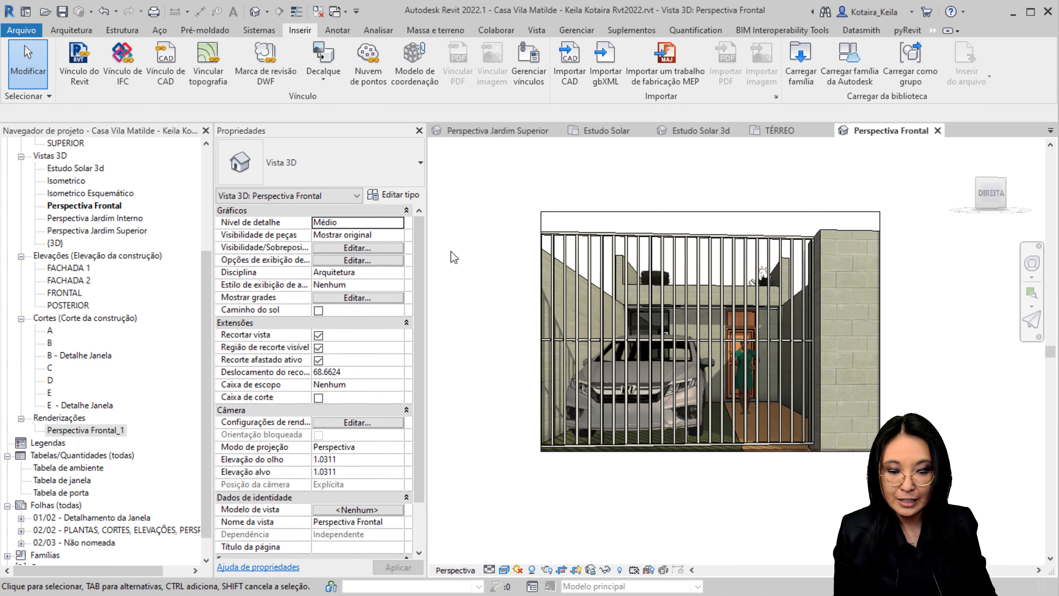
pyautogui.click(545, 30)
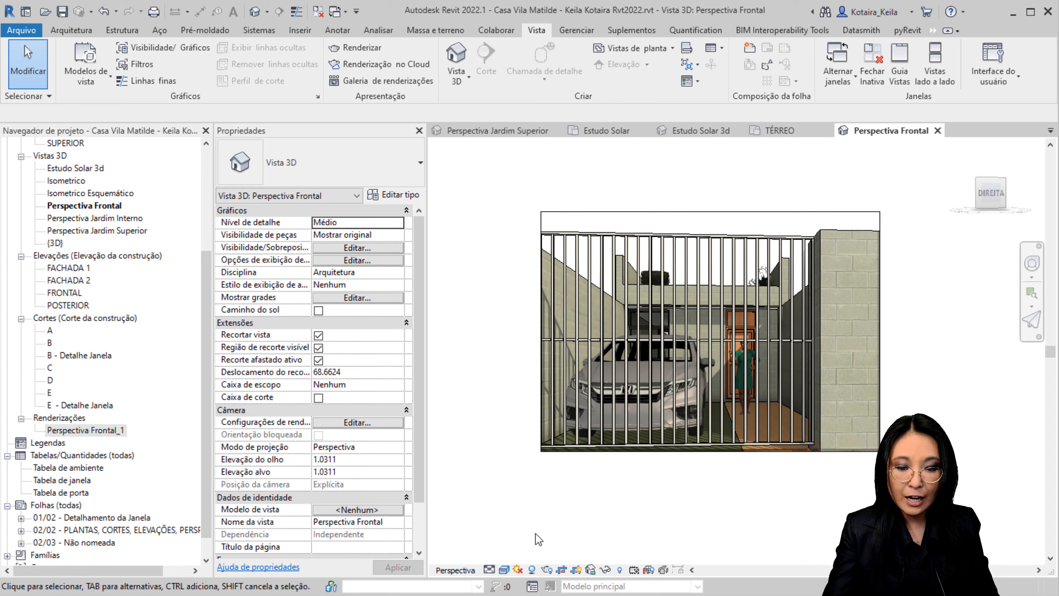
pyautogui.click(547, 569)
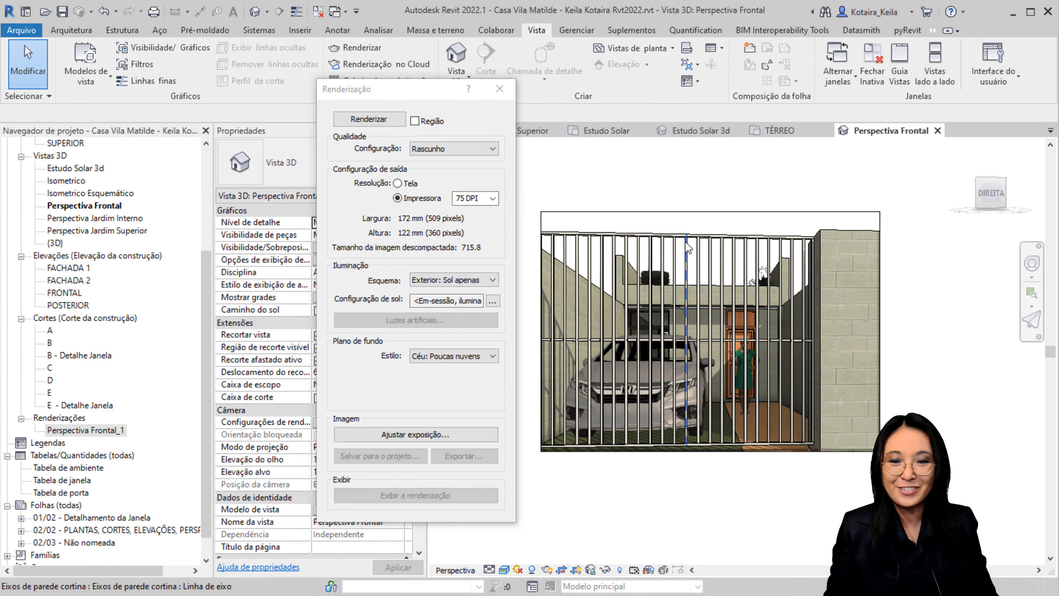
pyautogui.click(429, 150)
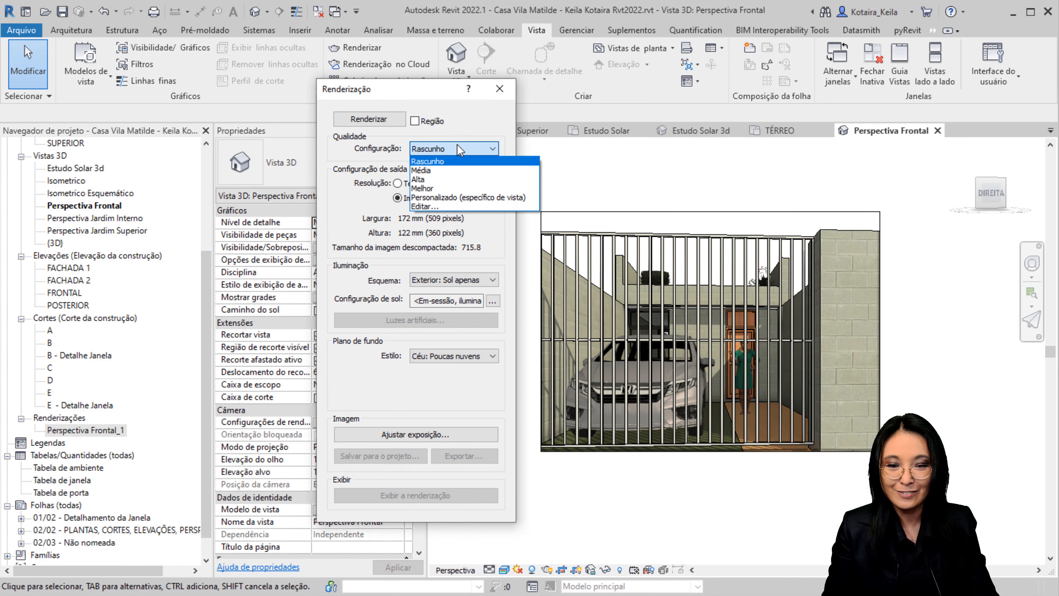
pyautogui.click(355, 169)
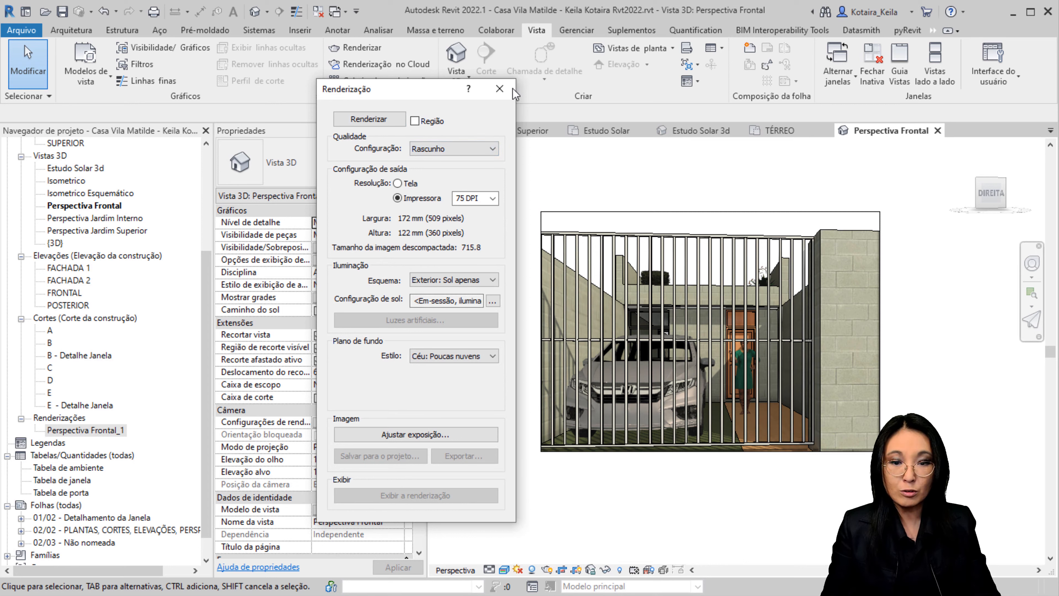
pyautogui.click(500, 89)
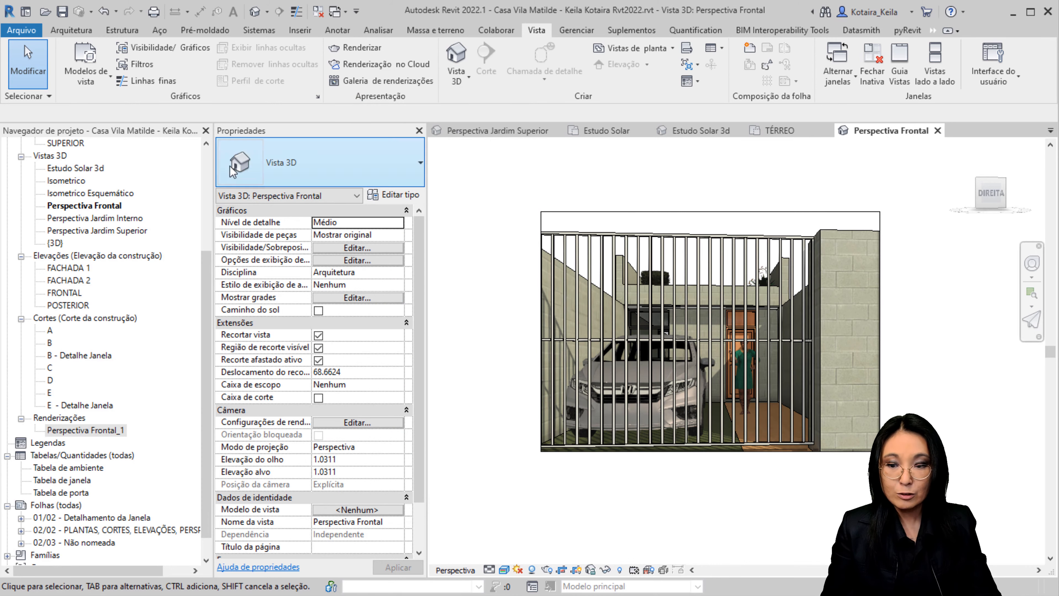
# - Open the Perspectiva Jardim Interno view and switch its sun settings to the Estático solar study
pyautogui.doubleClick(126, 219)
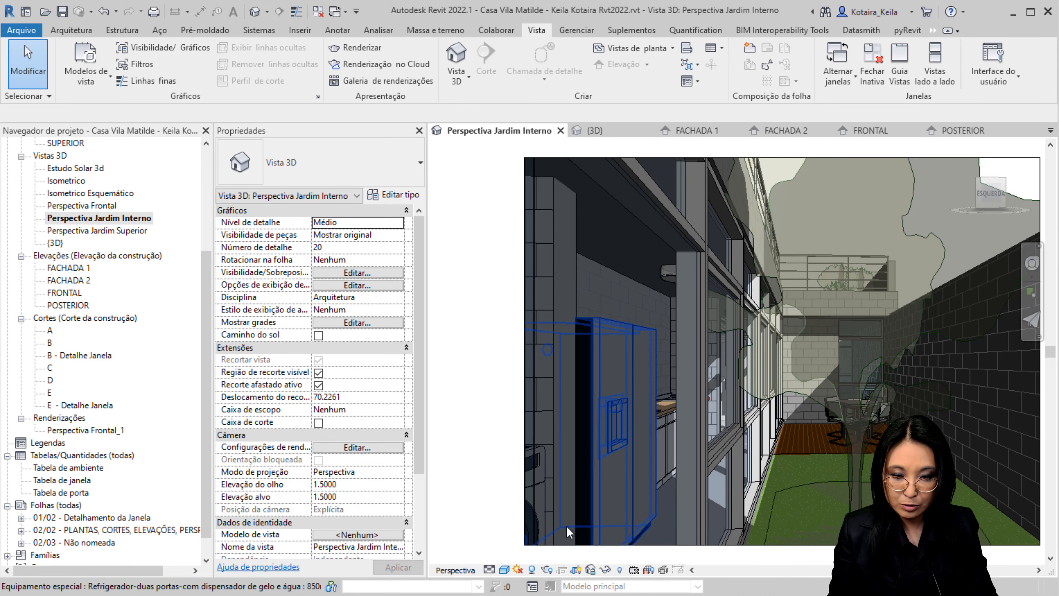
pyautogui.click(532, 571)
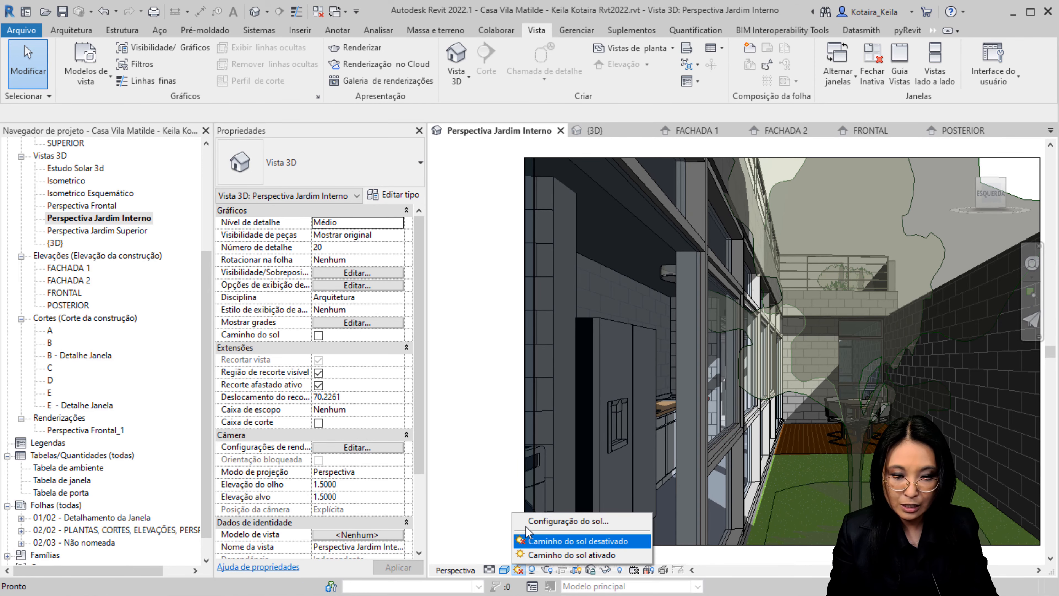
pyautogui.click(546, 518)
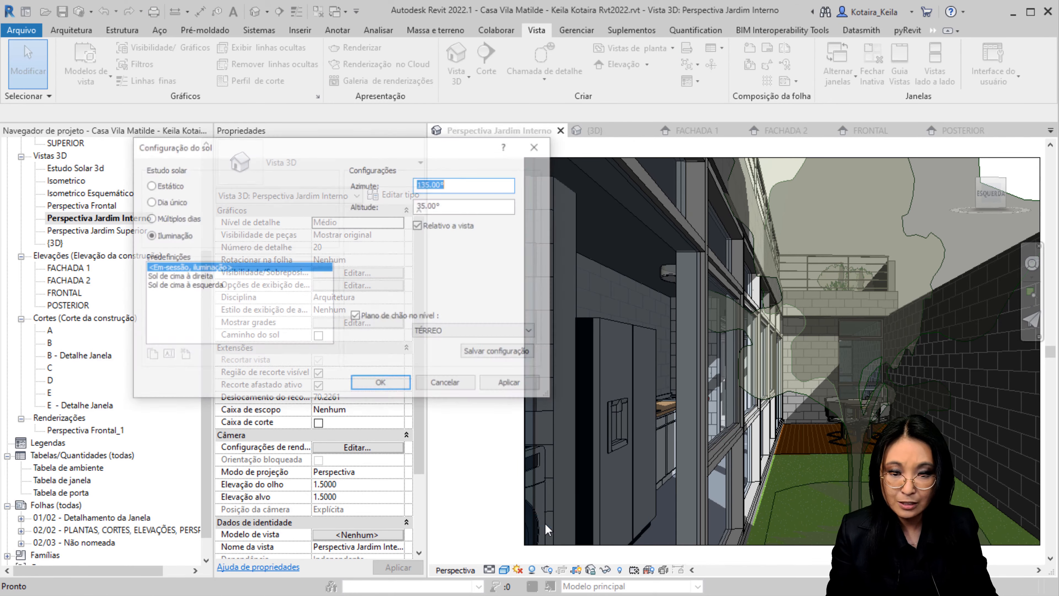
pyautogui.click(184, 188)
pyautogui.click(420, 228)
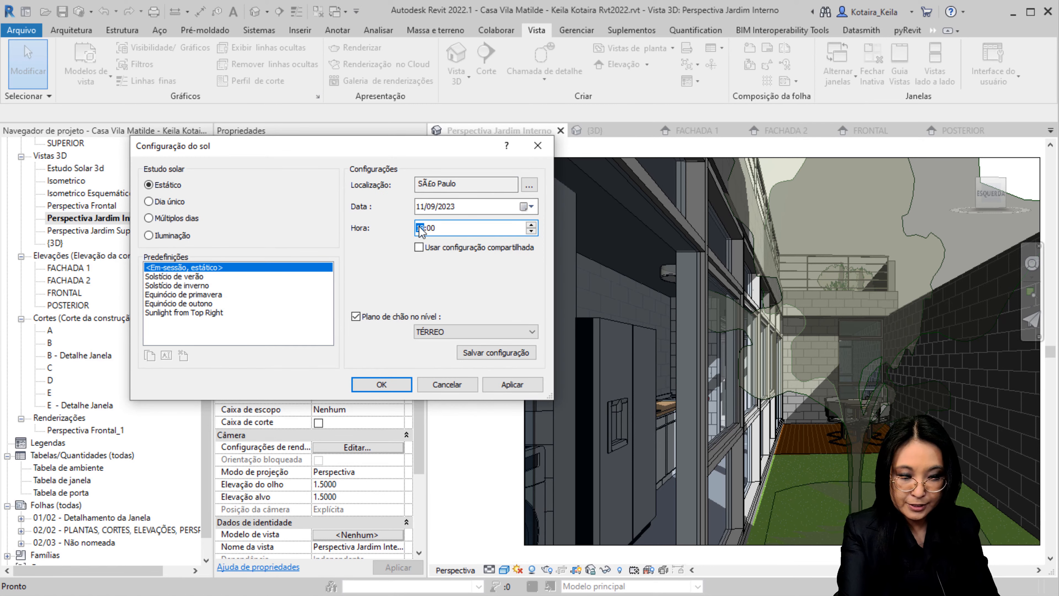
pyautogui.click(394, 384)
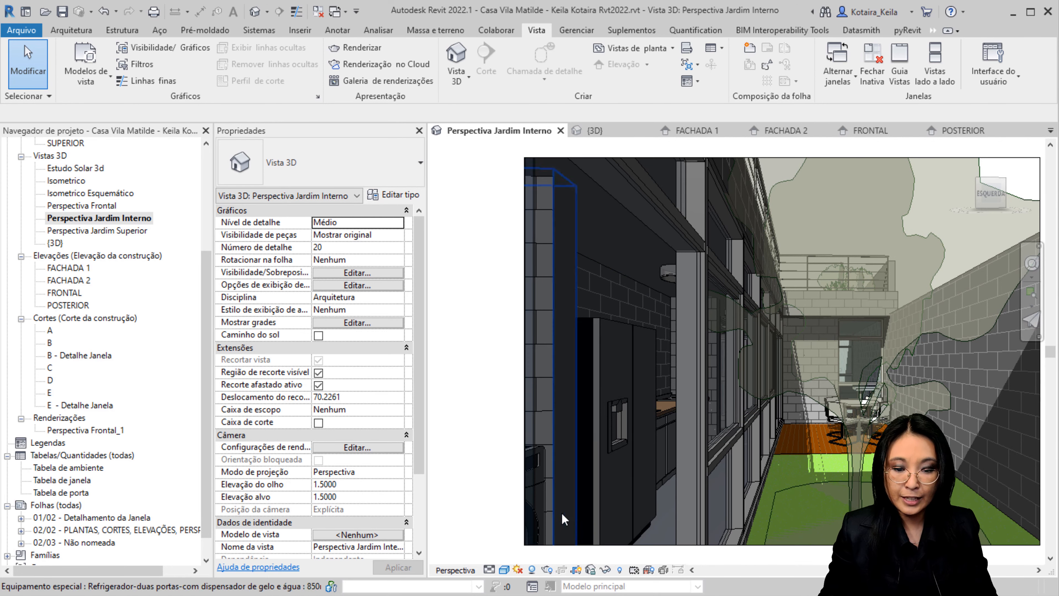
# - Render the Perspectiva Jardim Interno view in Rascunho quality at the 75 DPI printer resolution and close the rendering settings
pyautogui.press('r')
pyautogui.press('r')
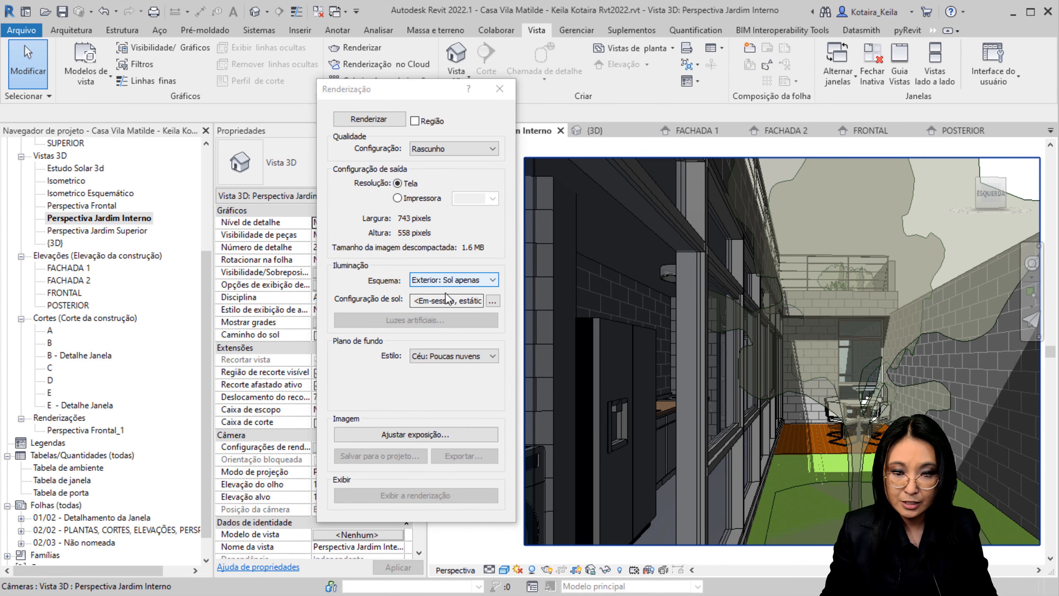
pyautogui.click(397, 183)
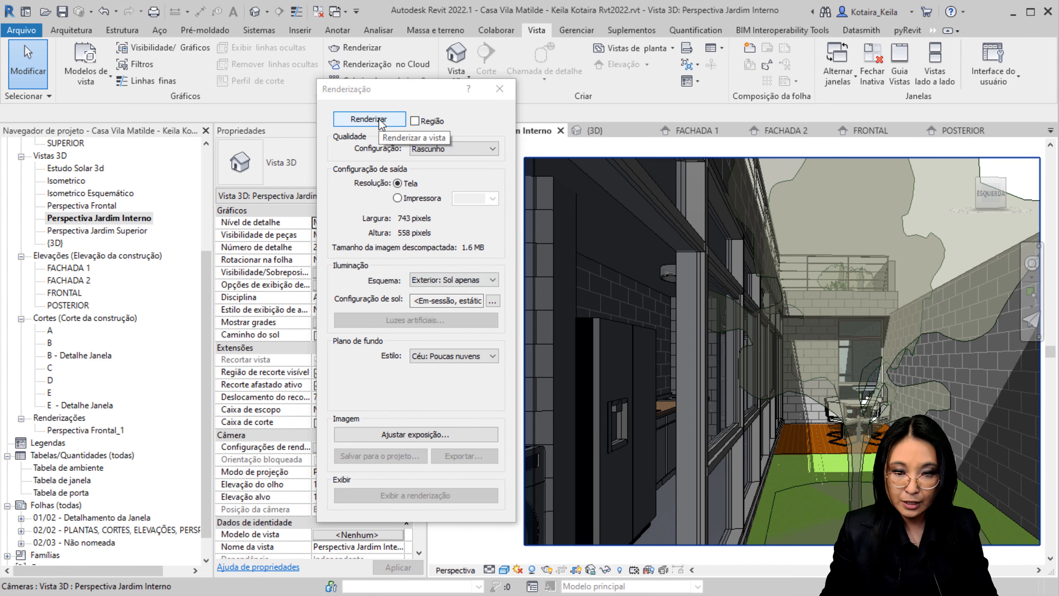
pyautogui.click(413, 198)
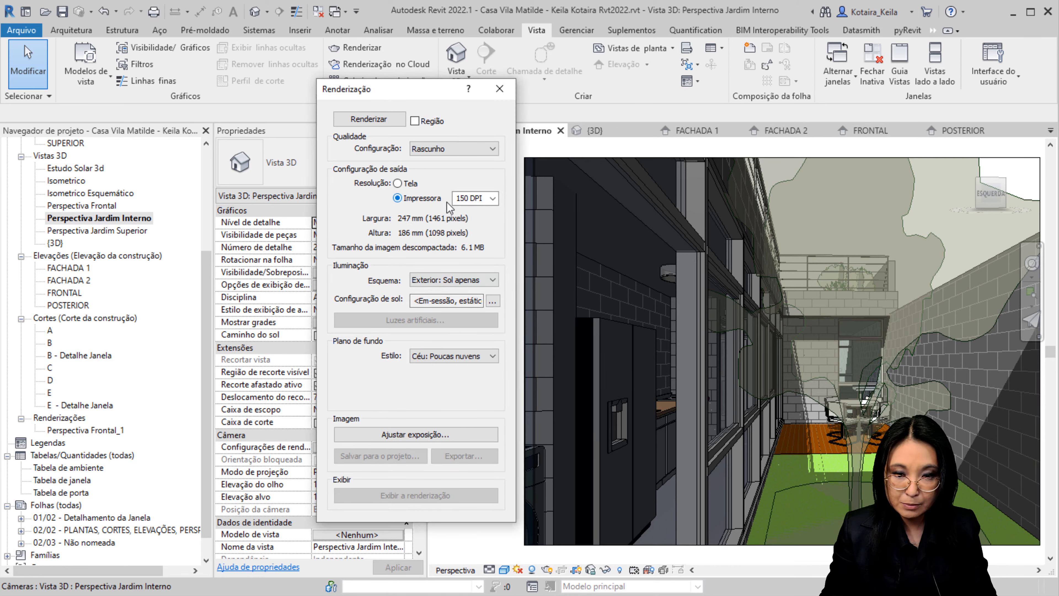
pyautogui.click(475, 198)
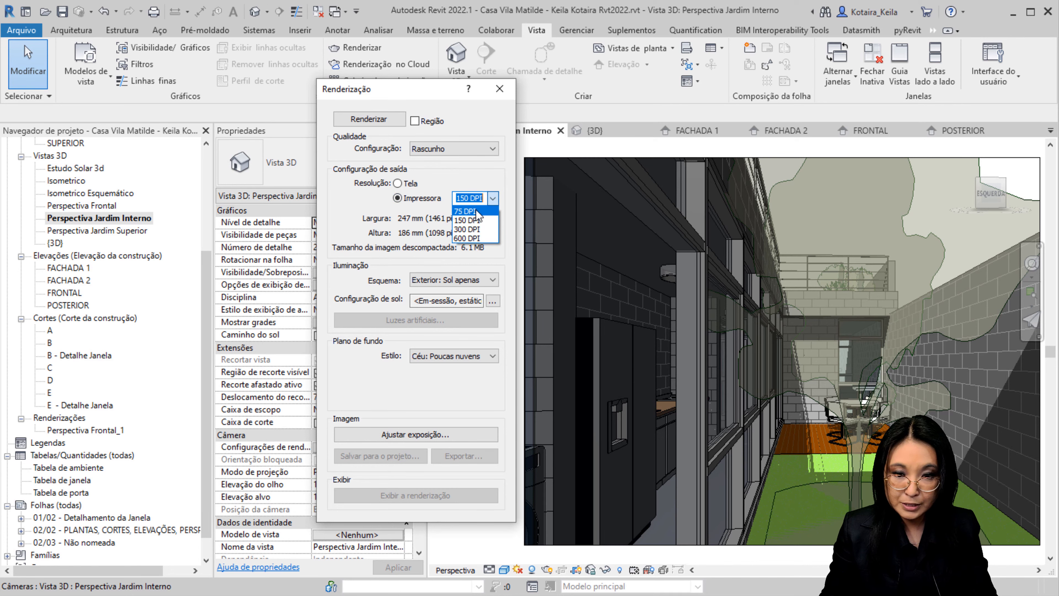
pyautogui.click(475, 211)
pyautogui.click(368, 118)
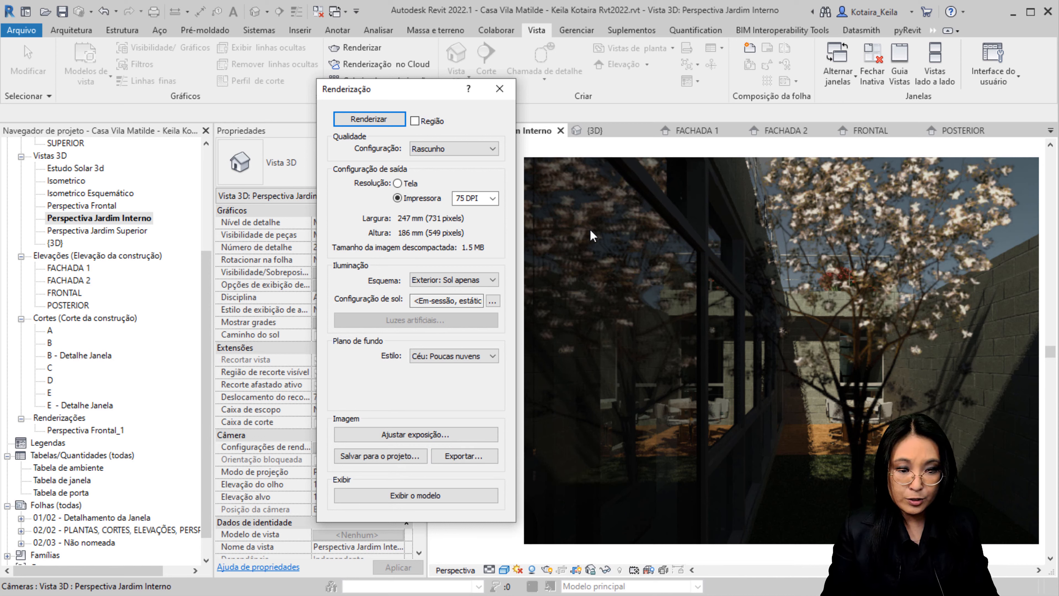
pyautogui.click(500, 93)
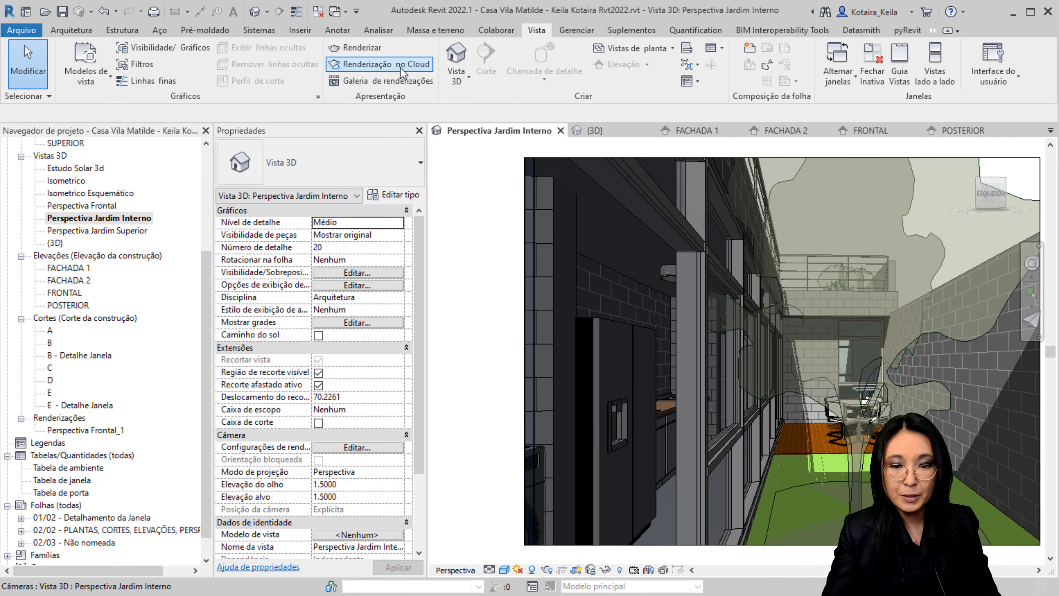
# - Set up a cloud rendering of the Perspectiva Jardim Interno view as Imagem estática with Final quality, Máximo (16 Megapixel) size and Avançado exposure
pyautogui.click(403, 66)
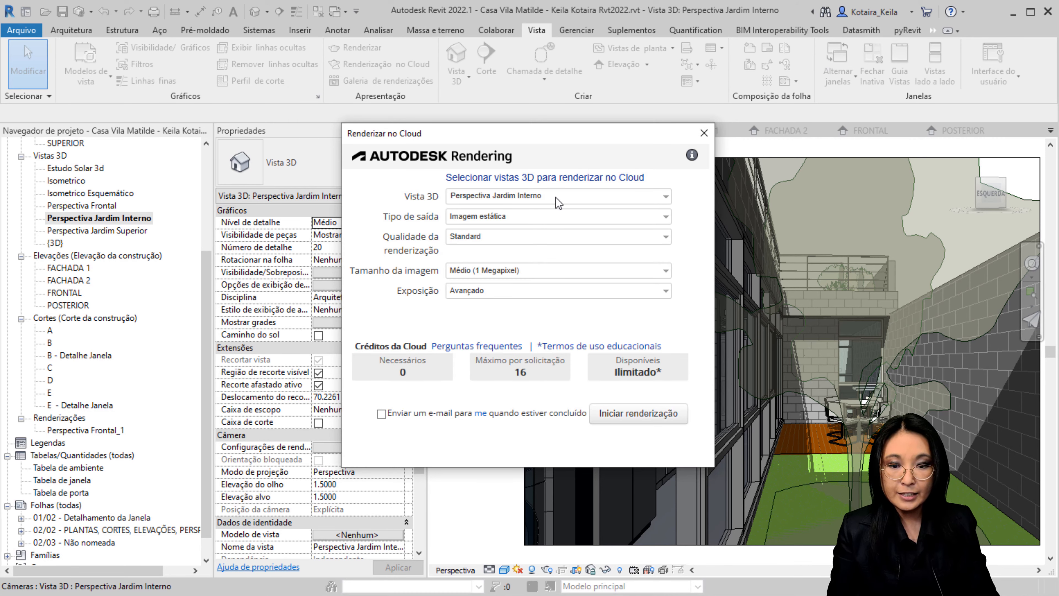
pyautogui.click(559, 200)
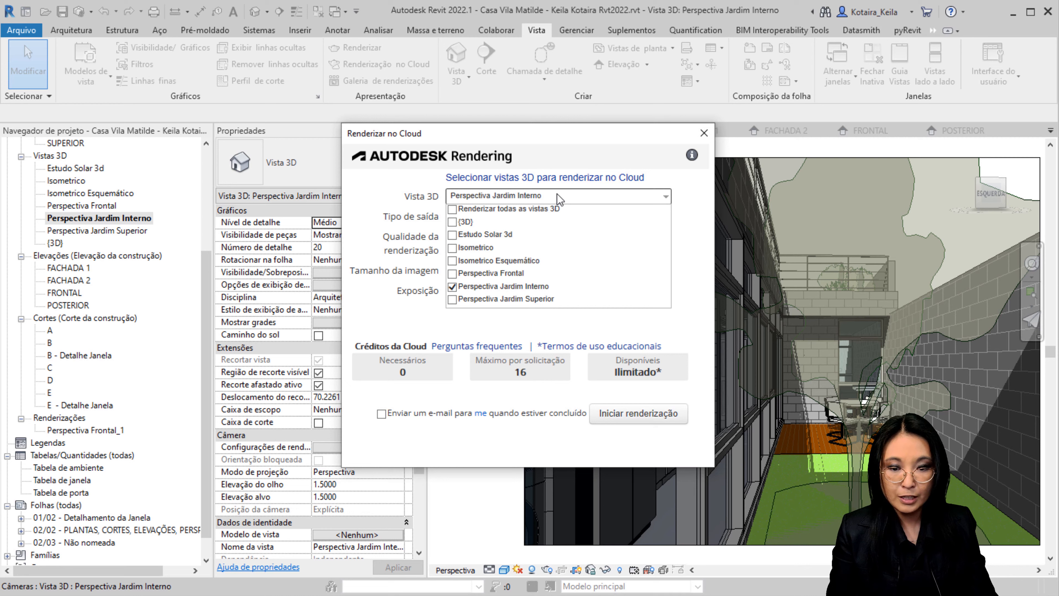
pyautogui.click(559, 199)
pyautogui.click(561, 217)
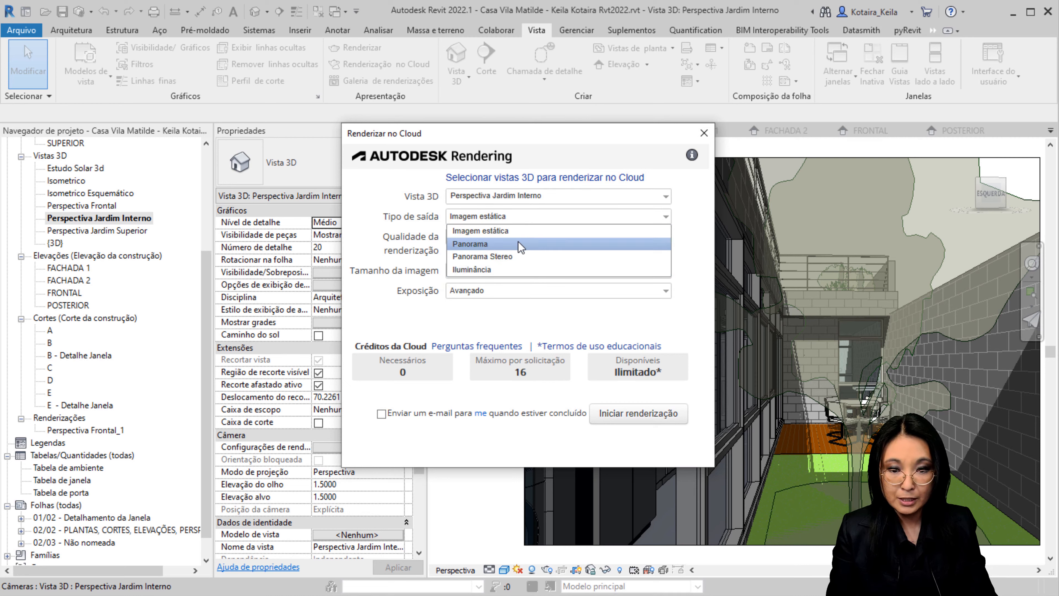
pyautogui.click(519, 231)
pyautogui.click(525, 241)
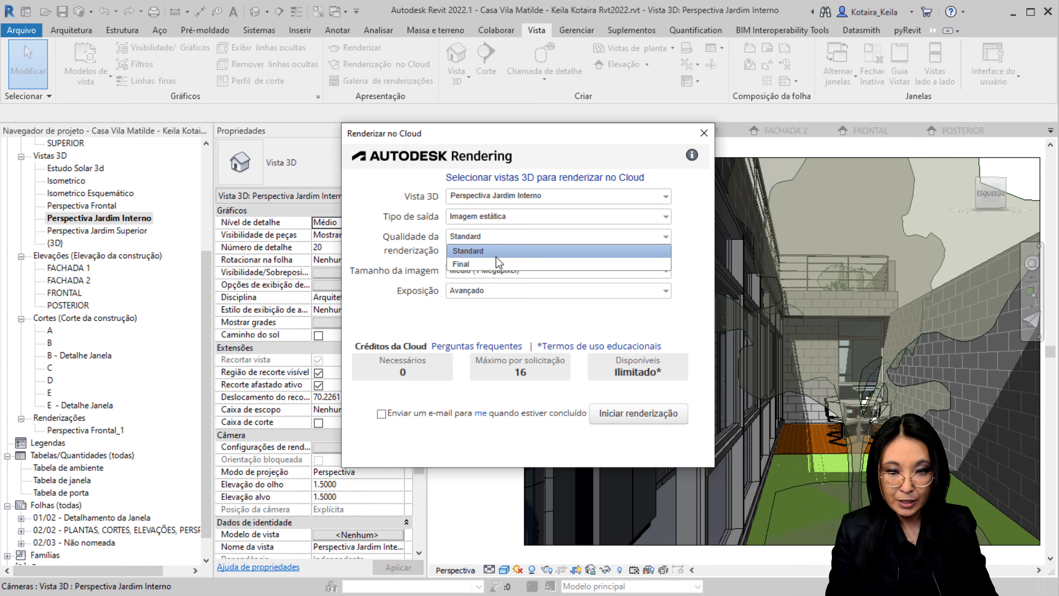
pyautogui.click(488, 261)
pyautogui.click(493, 270)
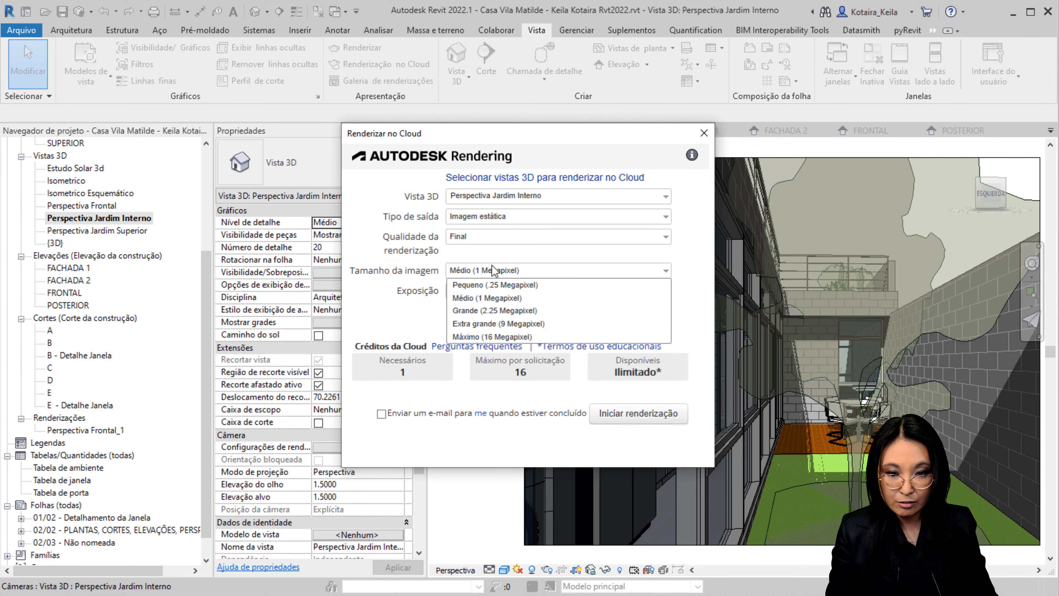
pyautogui.click(492, 336)
pyautogui.click(521, 294)
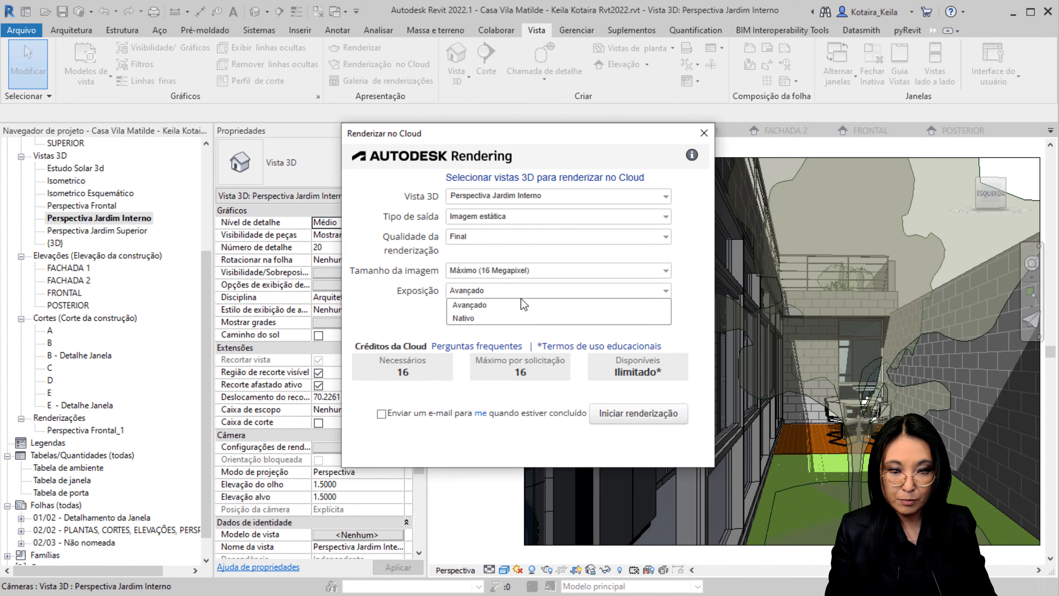
pyautogui.click(517, 305)
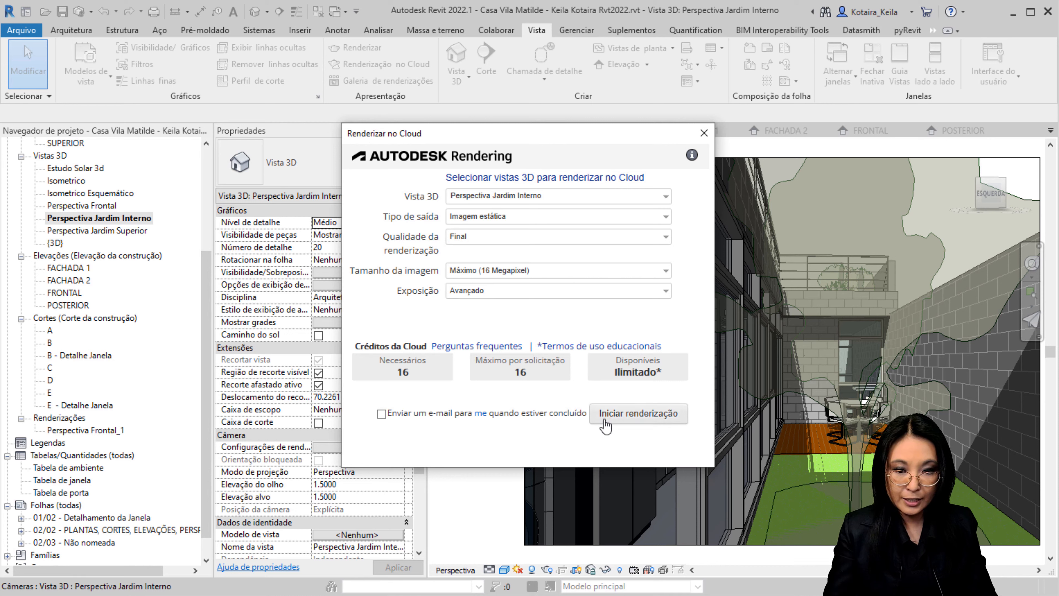
# - Try adding the Perspectiva Frontal view to the same cloud rendering and remove it from the selection again
pyautogui.click(533, 196)
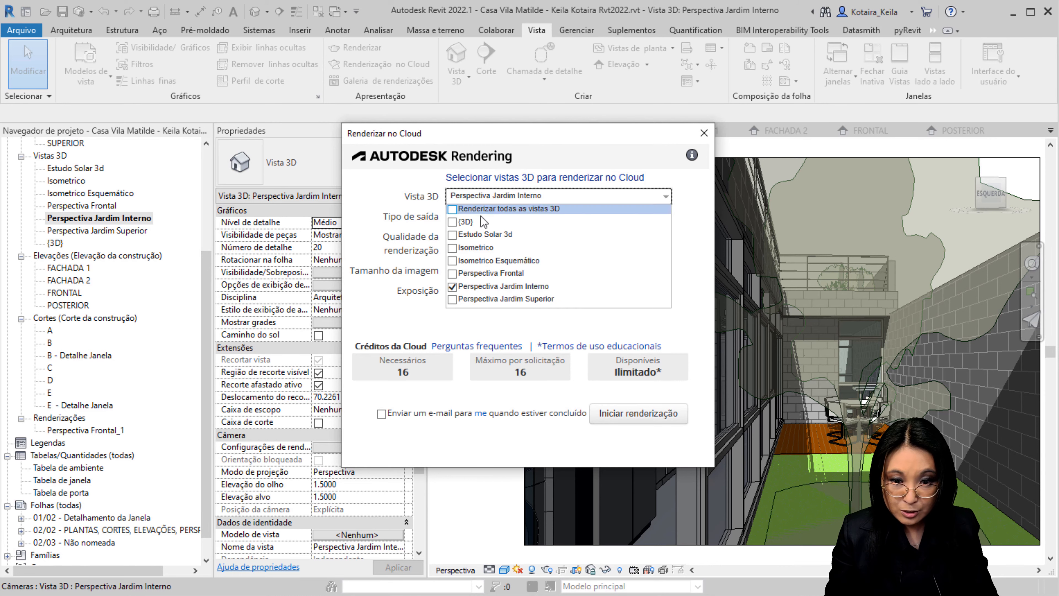
pyautogui.click(452, 273)
pyautogui.click(418, 324)
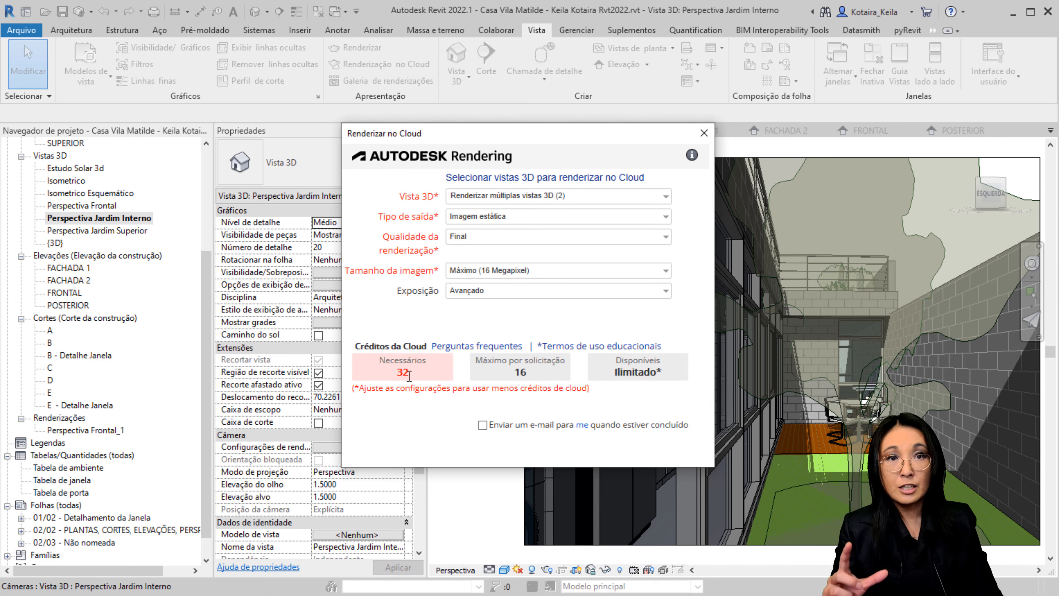
pyautogui.click(549, 201)
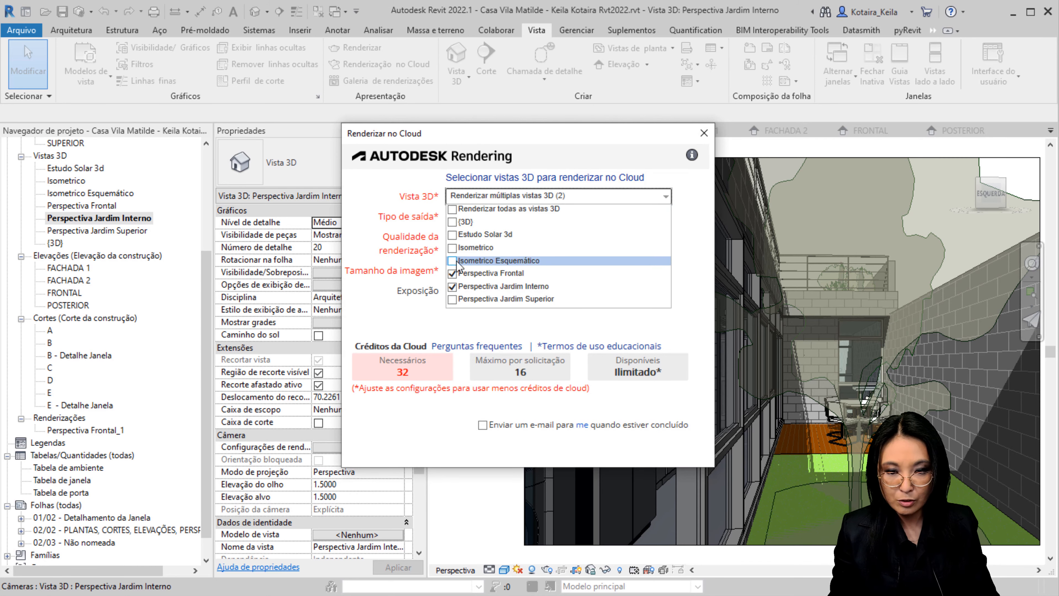
pyautogui.click(452, 273)
pyautogui.click(399, 317)
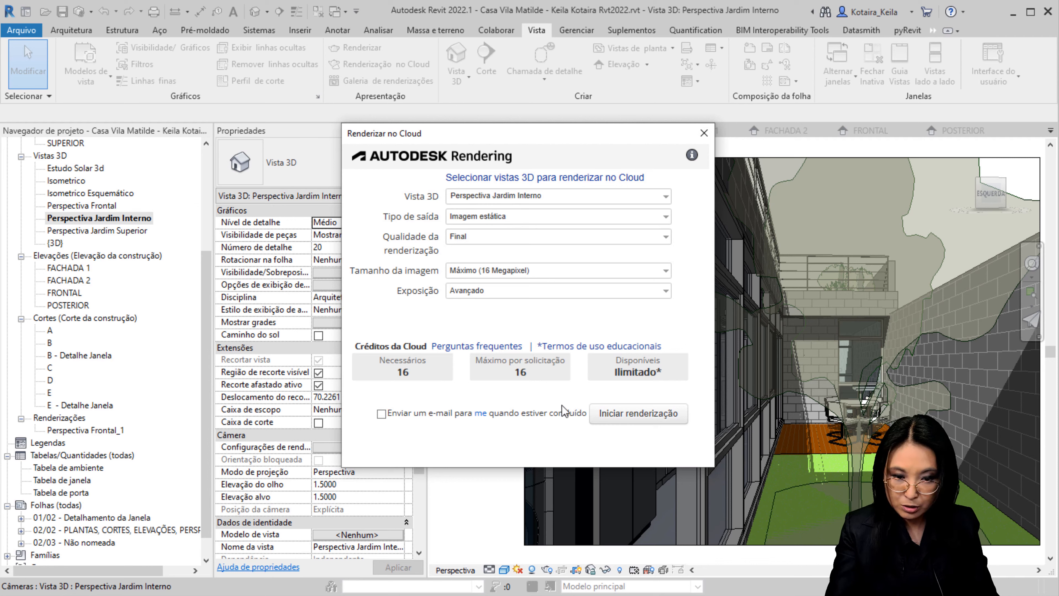
# - Start the cloud rendering of the Perspectiva Jardim Interno view and let the upload continue in the background
pyautogui.click(628, 416)
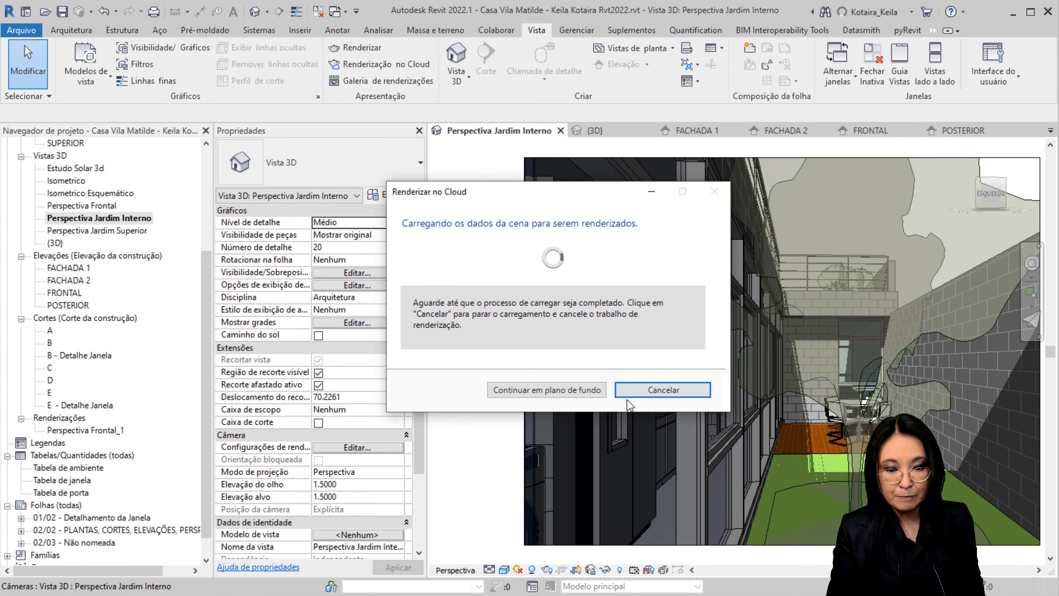
pyautogui.click(567, 398)
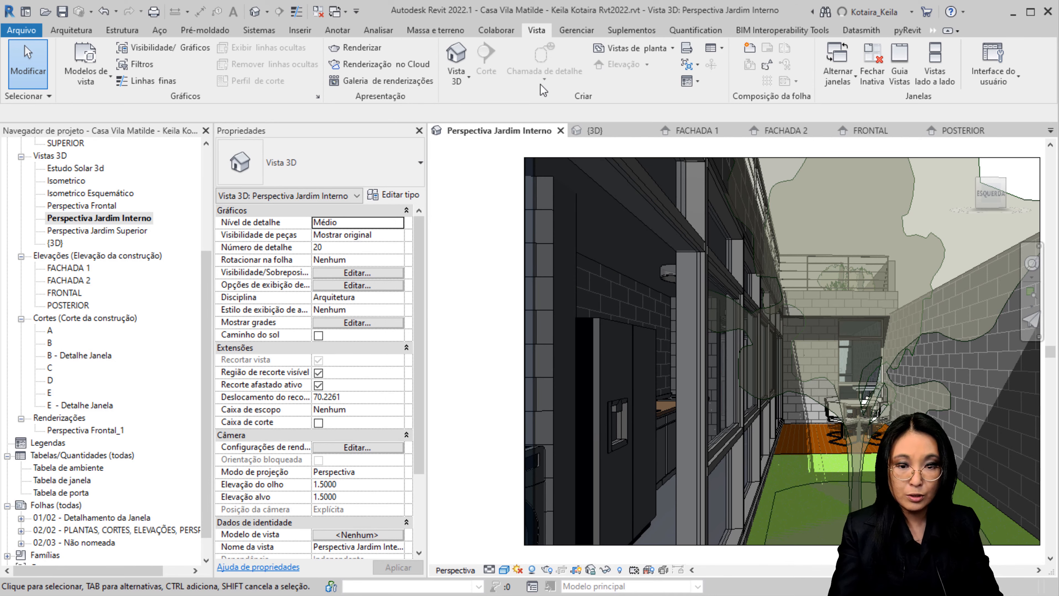
# - Set up another cloud rendering with only the Perspectiva Jardim Superior view selected and Imagem estática as the output type
pyautogui.click(380, 69)
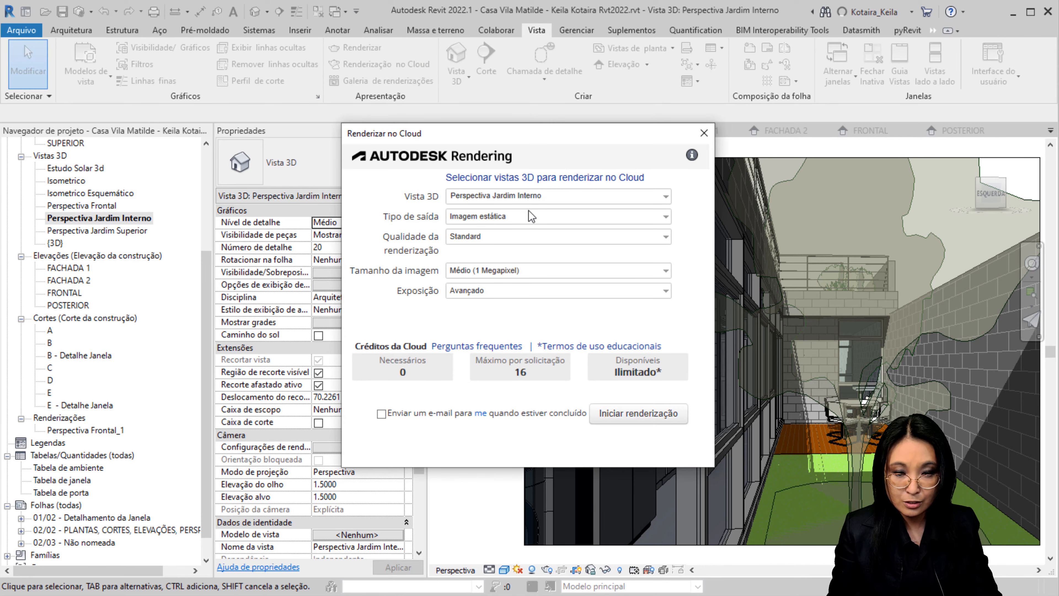
pyautogui.click(534, 197)
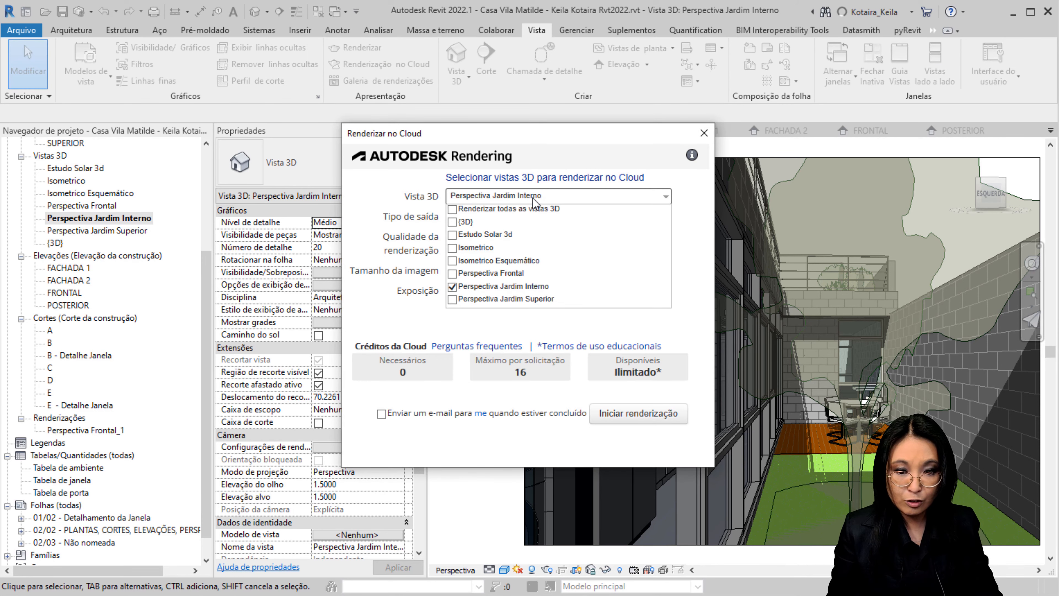
pyautogui.click(453, 301)
pyautogui.click(453, 289)
pyautogui.click(488, 216)
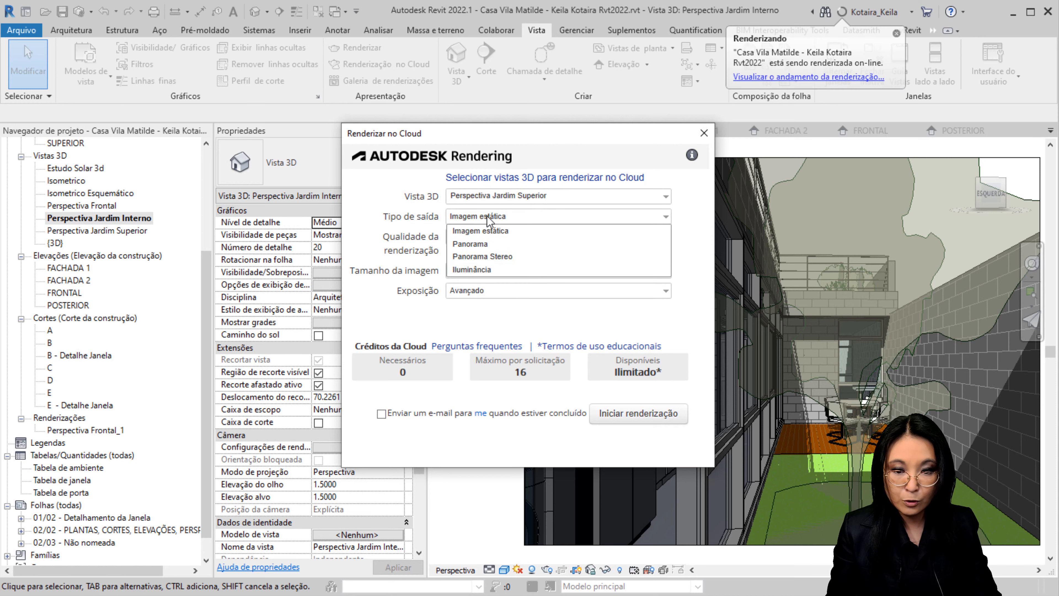
pyautogui.click(488, 235)
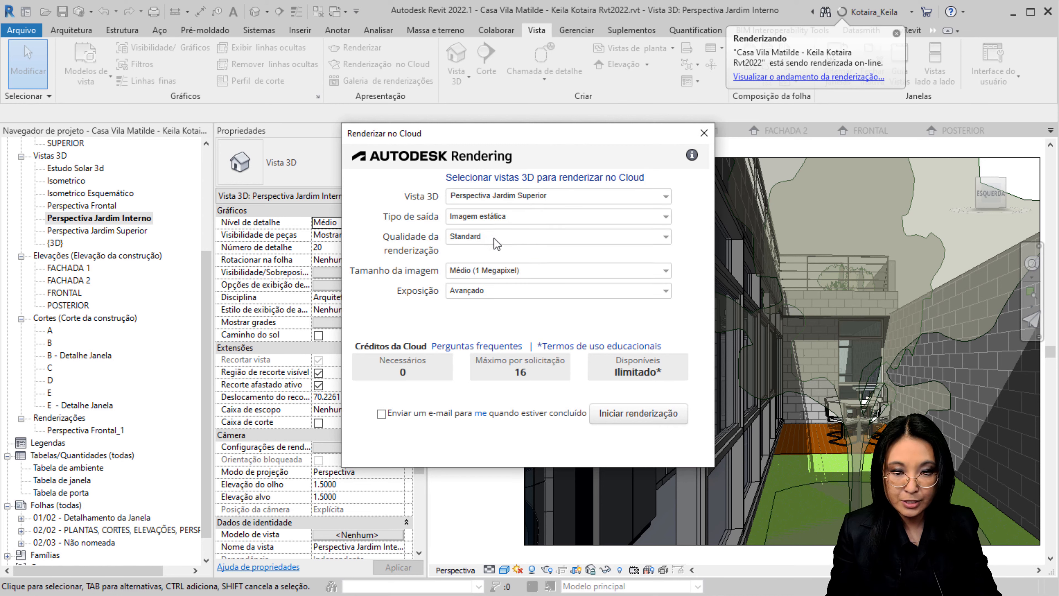
# - Set the cloud rendering to Final quality and Máximo (16 Megapixel) size, start it and continue in the background
pyautogui.click(496, 236)
pyautogui.click(484, 263)
pyautogui.click(483, 271)
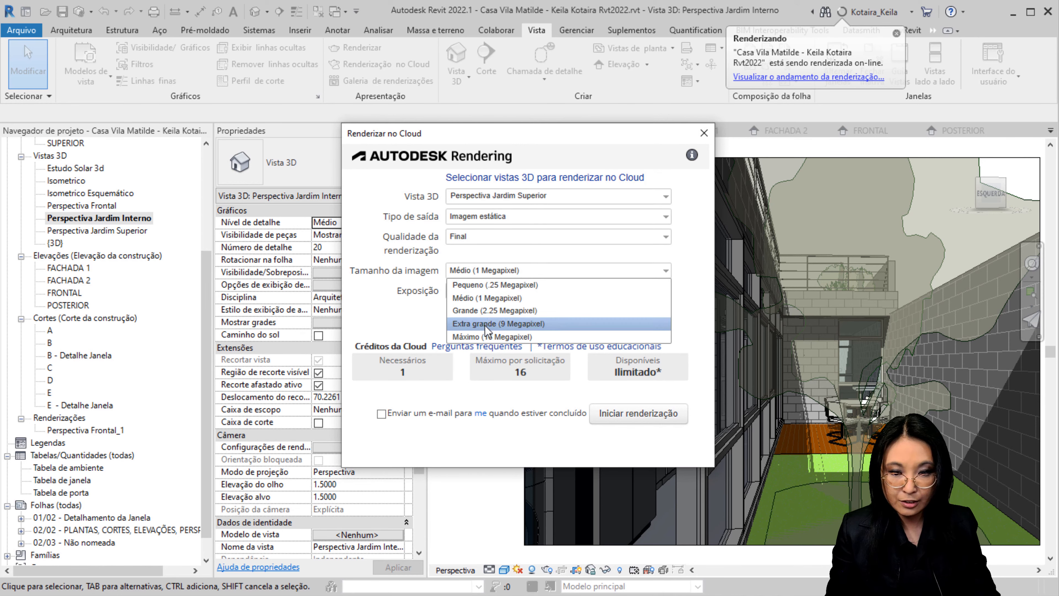
pyautogui.click(484, 336)
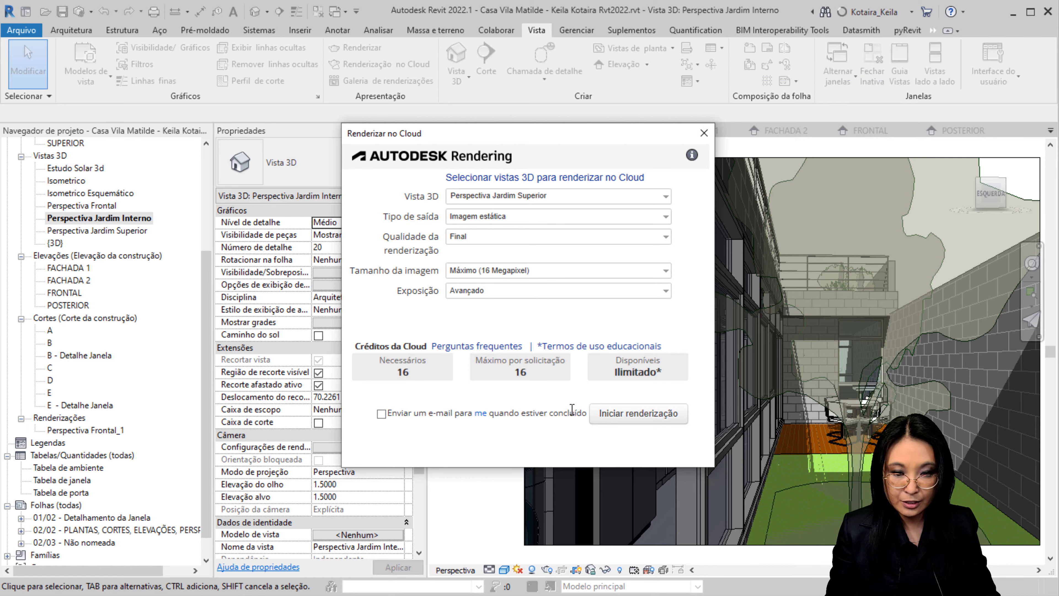
pyautogui.click(607, 414)
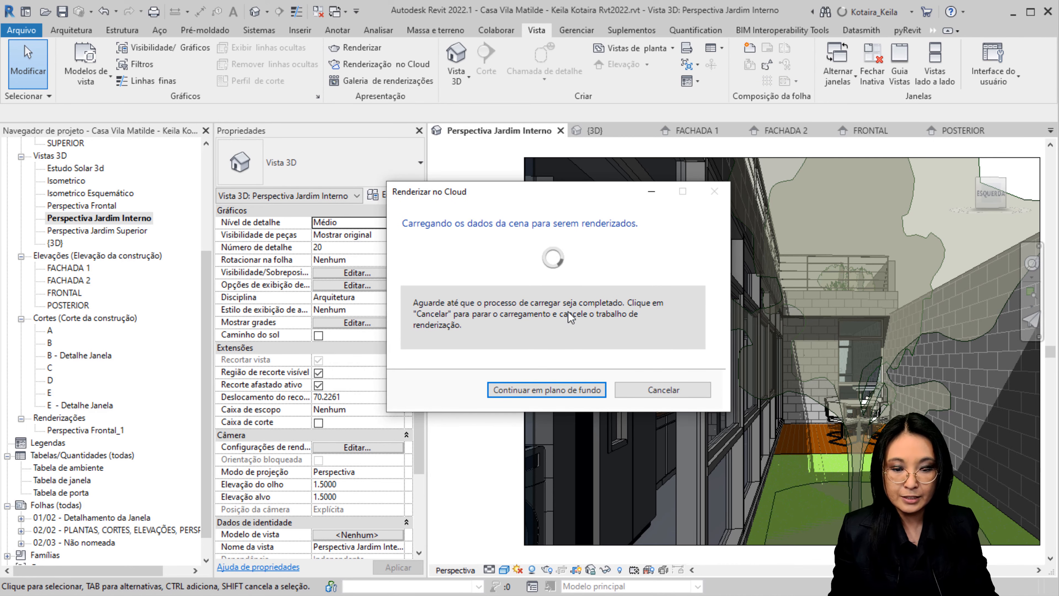
pyautogui.click(559, 389)
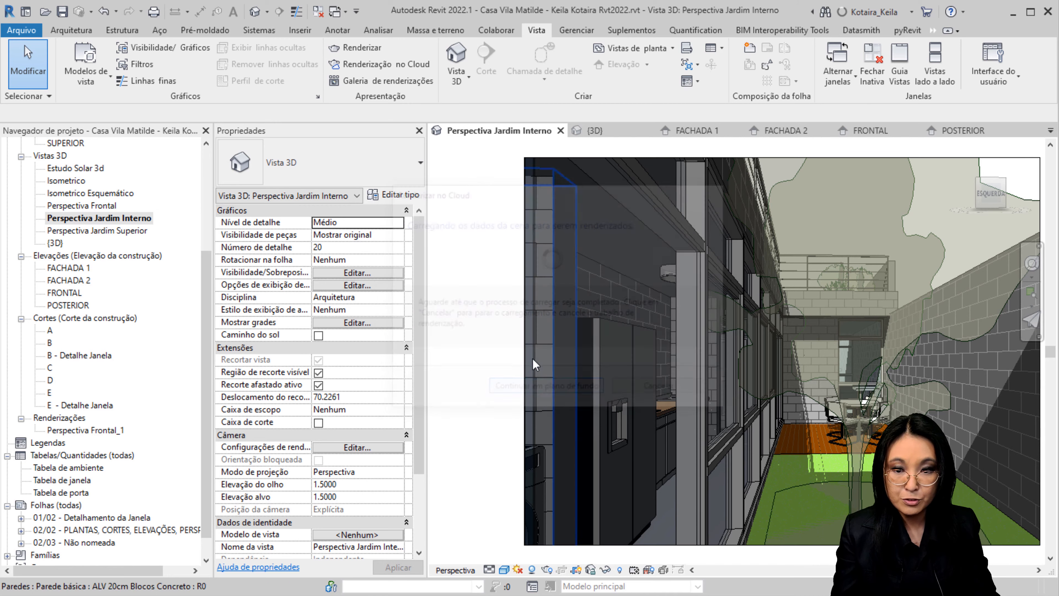
# - Try to set up a cloud rendering of only Perspectiva Frontal as Imagem estática with Final quality, Máximo (16 Megapixel) size and Avançado exposure
pyautogui.click(404, 66)
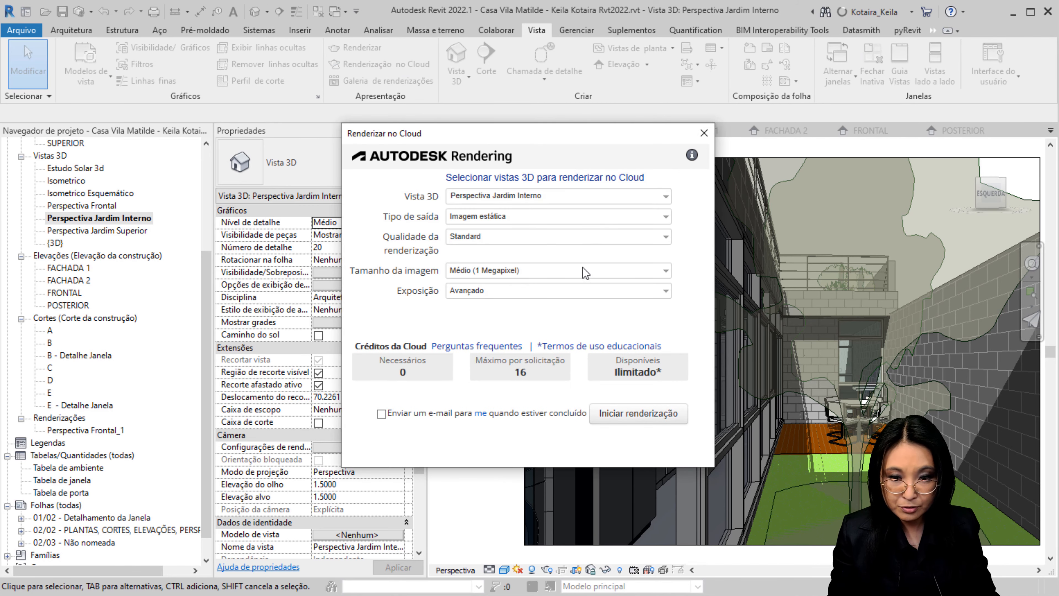
pyautogui.click(598, 200)
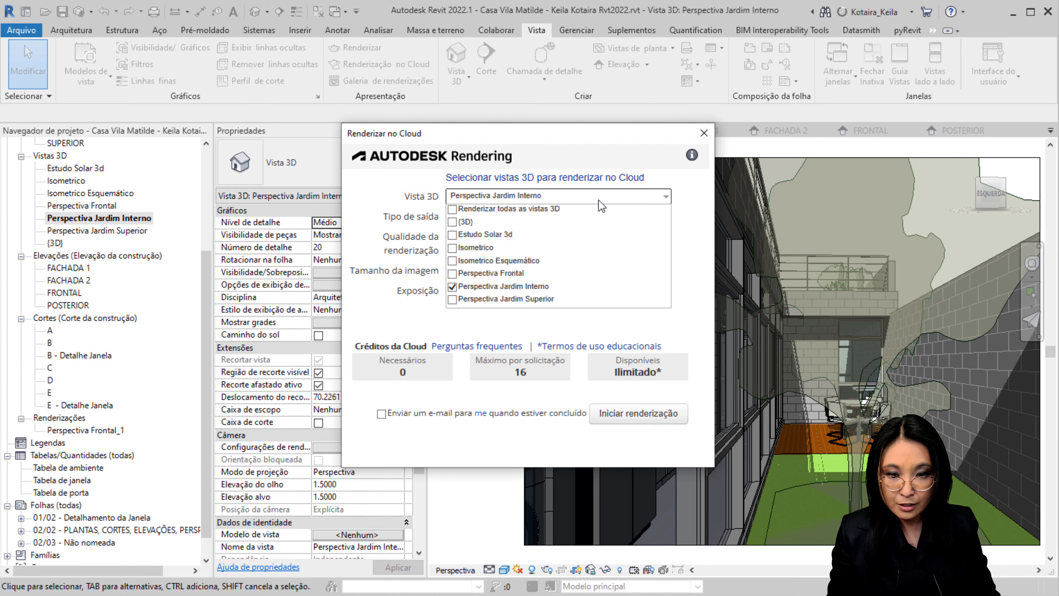
pyautogui.click(452, 274)
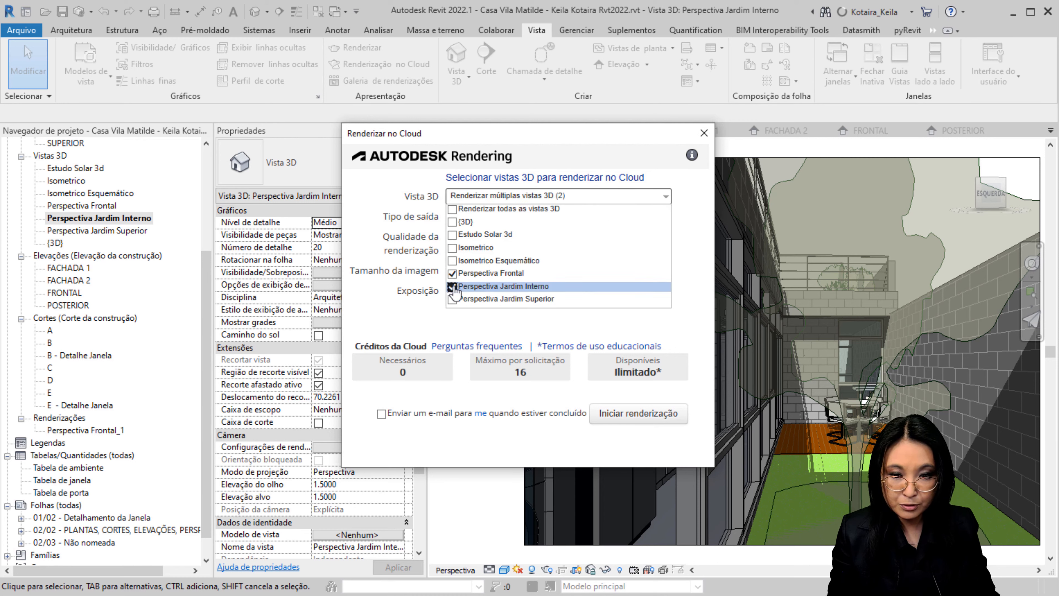
pyautogui.click(453, 287)
pyautogui.click(402, 242)
pyautogui.click(550, 217)
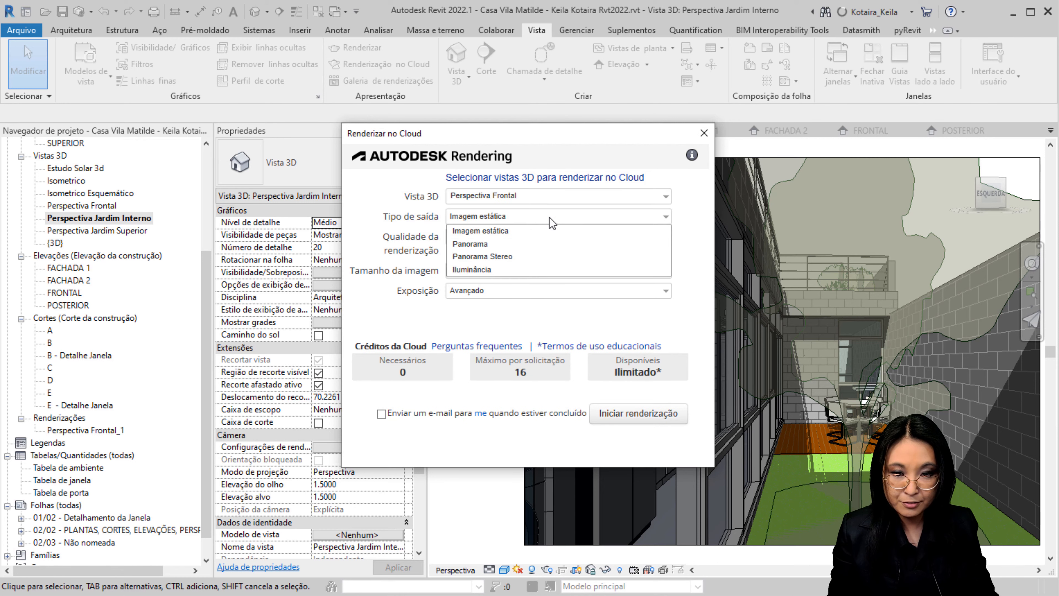
pyautogui.click(533, 232)
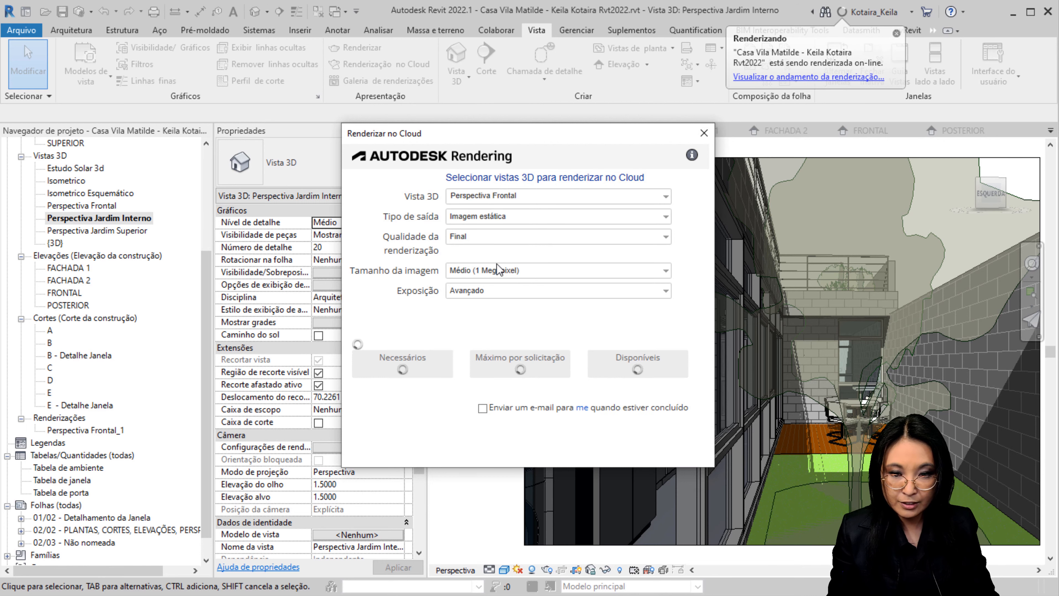
pyautogui.click(499, 269)
pyautogui.click(512, 335)
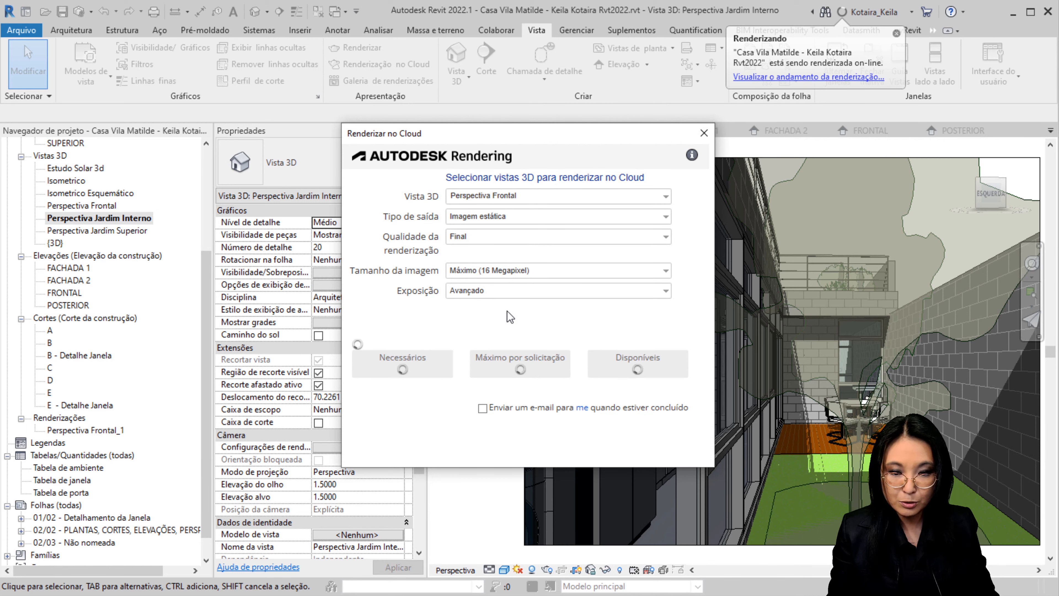
pyautogui.click(546, 292)
pyautogui.click(546, 302)
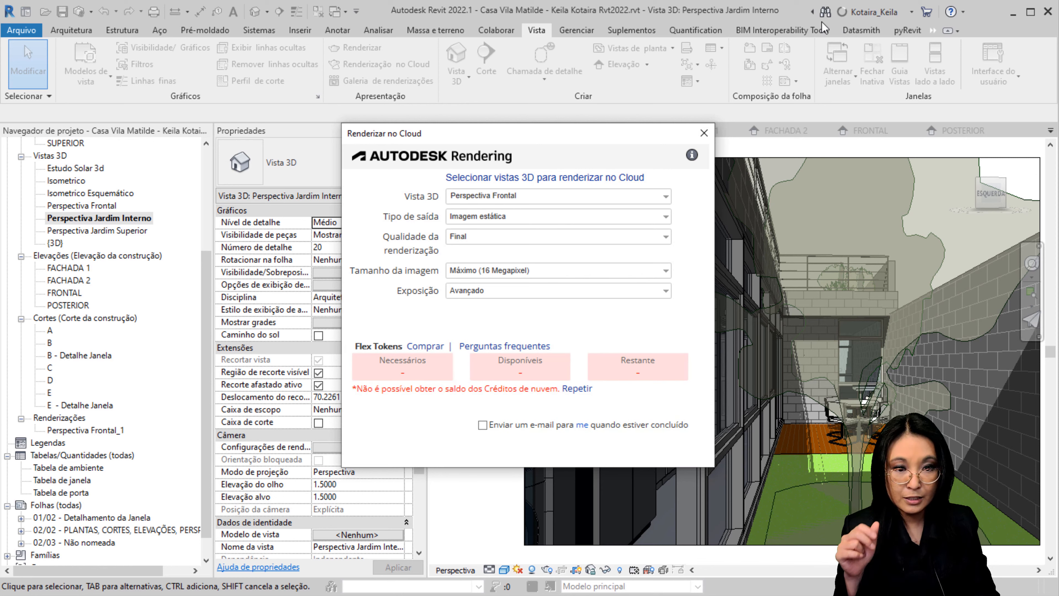
pyautogui.click(841, 12)
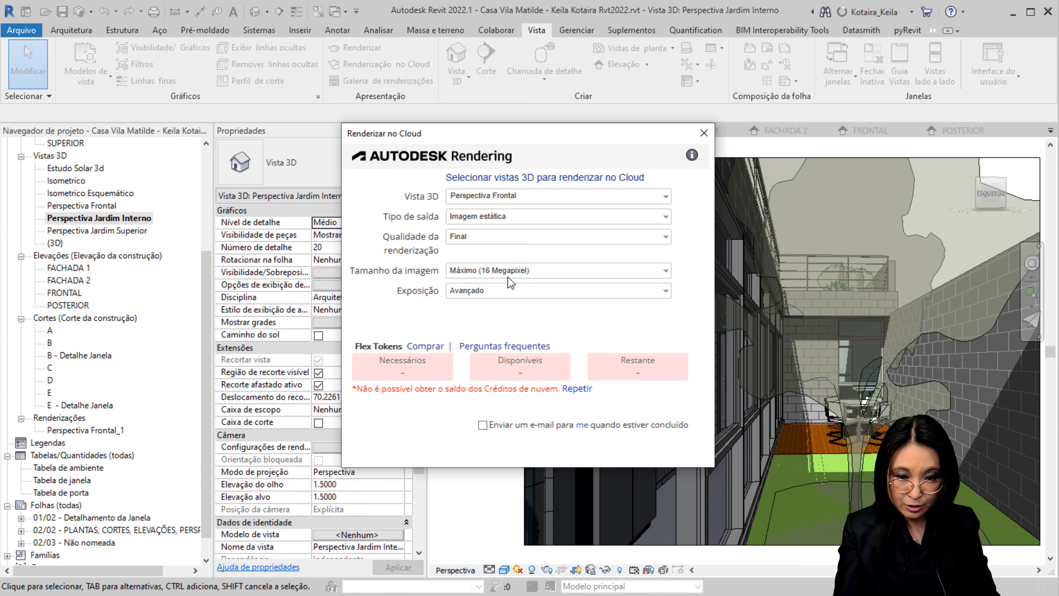
pyautogui.press('ctrl')
pyautogui.press('ctrl')
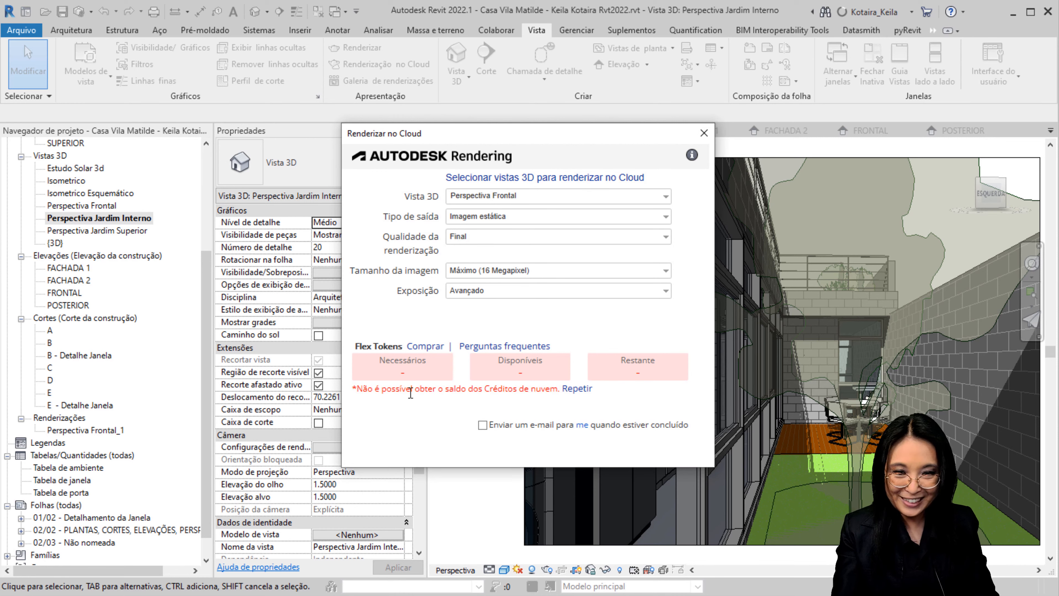
pyautogui.click(524, 200)
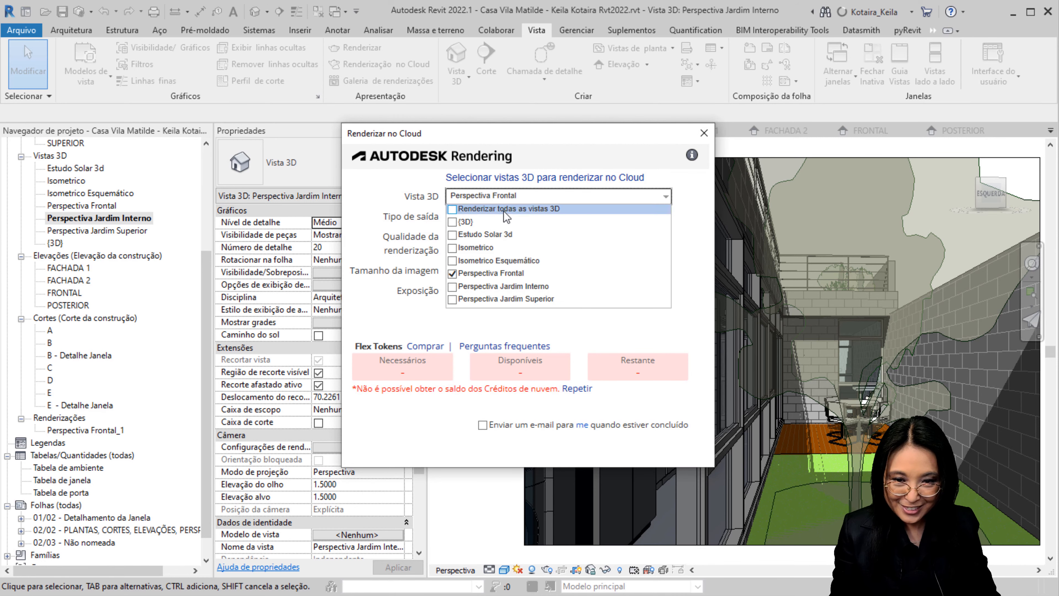
pyautogui.click(431, 255)
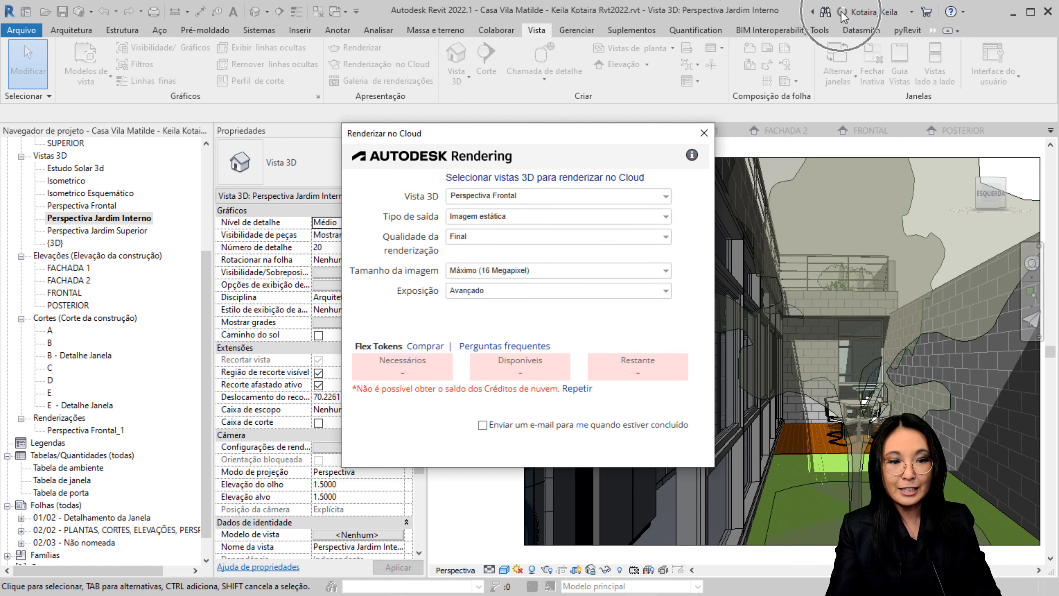
pyautogui.click(484, 316)
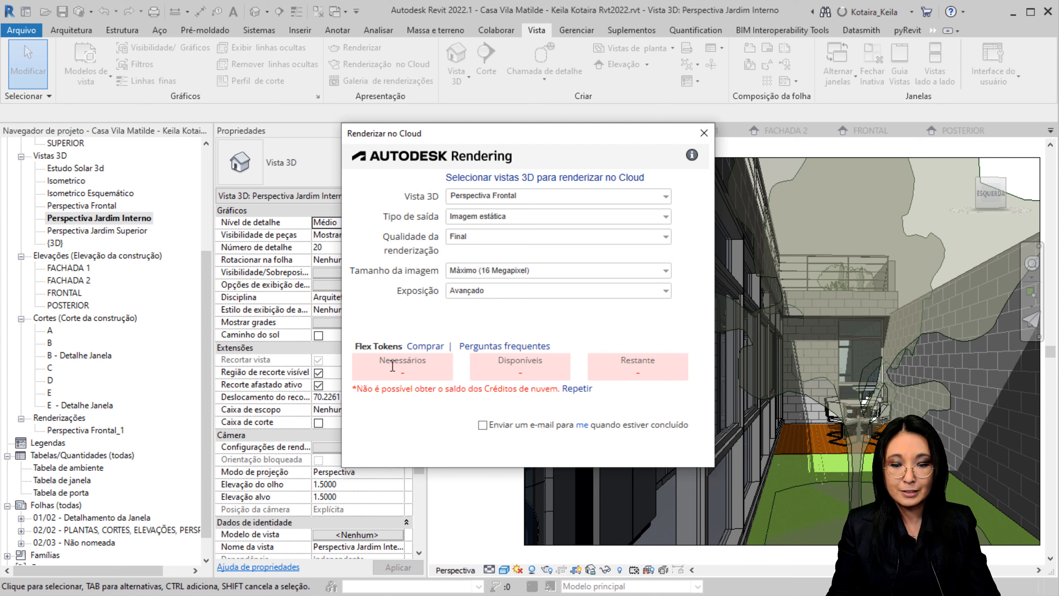
# - Close the cloud rendering dialog without starting a render and open the online rendering gallery in the web browser
pyautogui.click(703, 134)
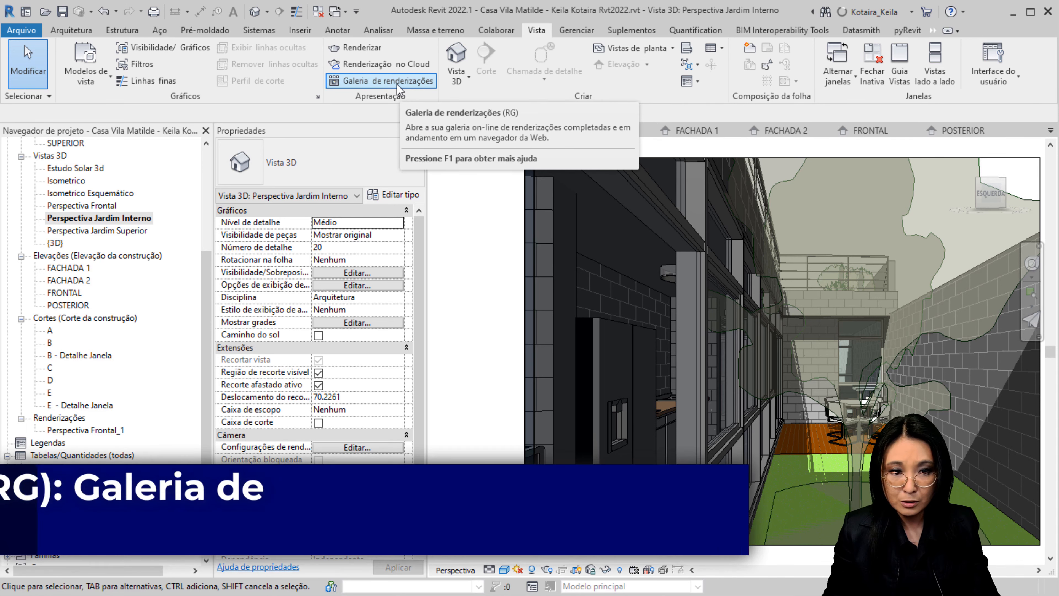
pyautogui.click(397, 82)
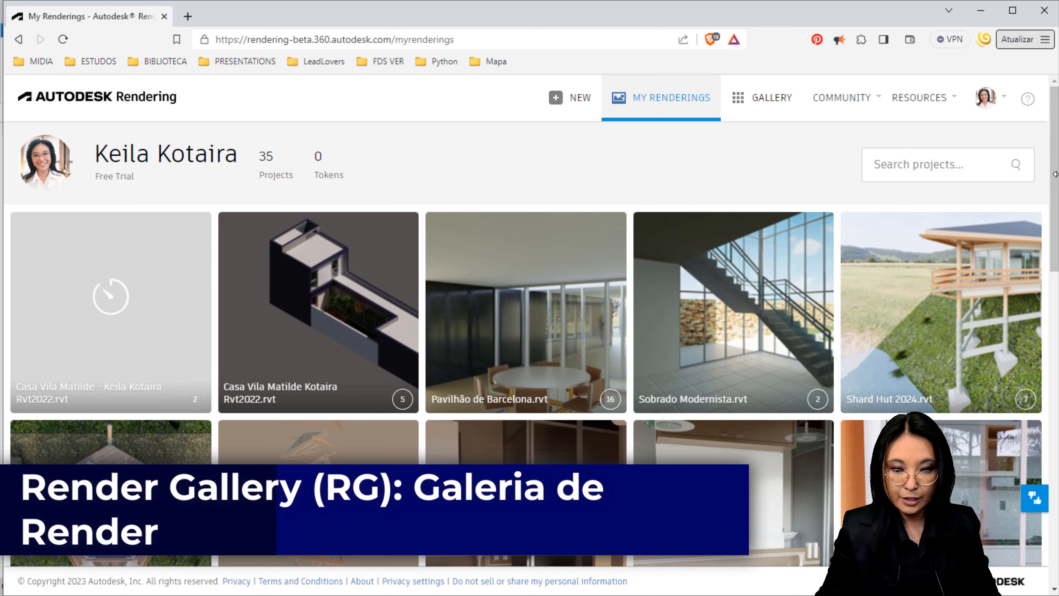
# - Check both queued renderings in the newest Casa Vila Matilde project and return to the list of rendering projects
pyautogui.moveTo(189, 253)
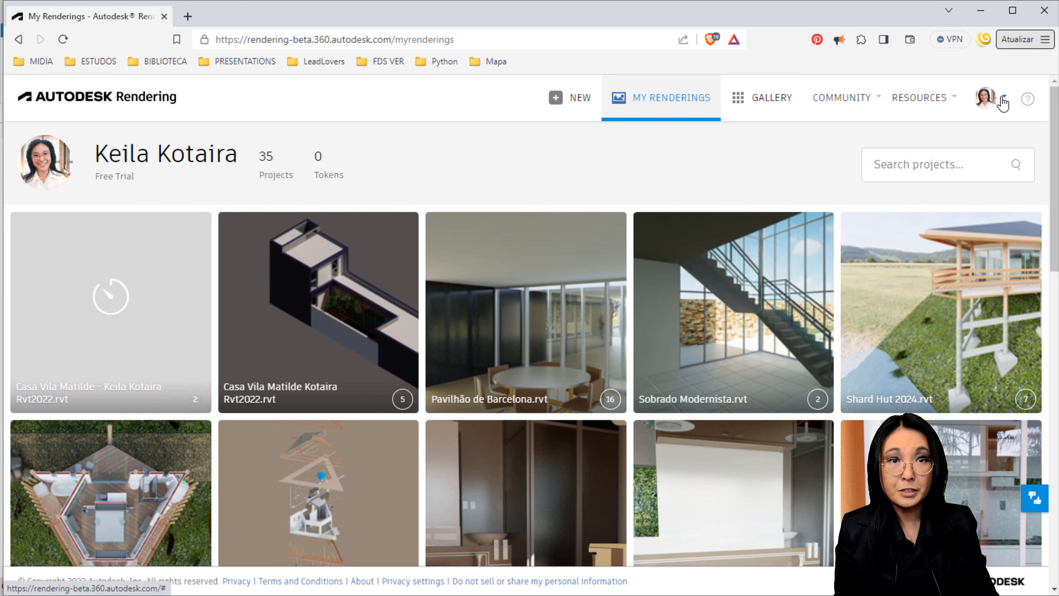
pyautogui.moveTo(121, 317)
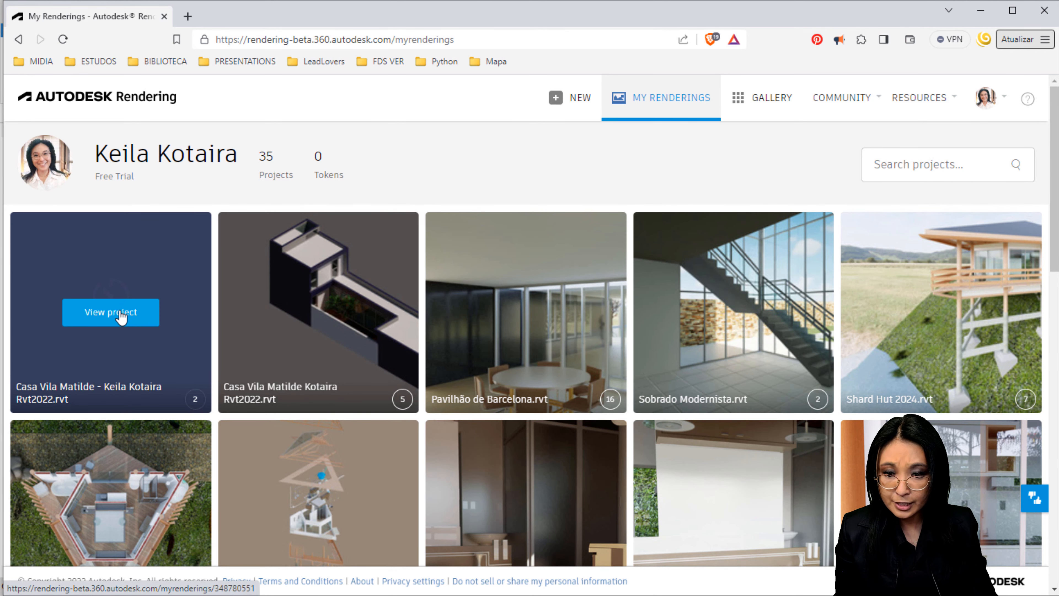
pyautogui.click(120, 317)
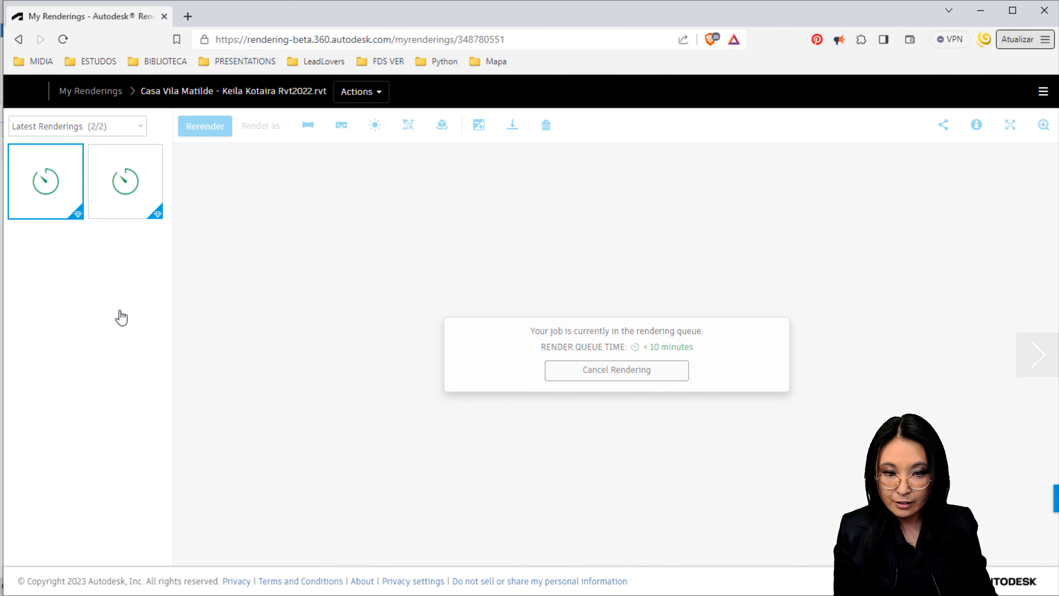
pyautogui.click(135, 201)
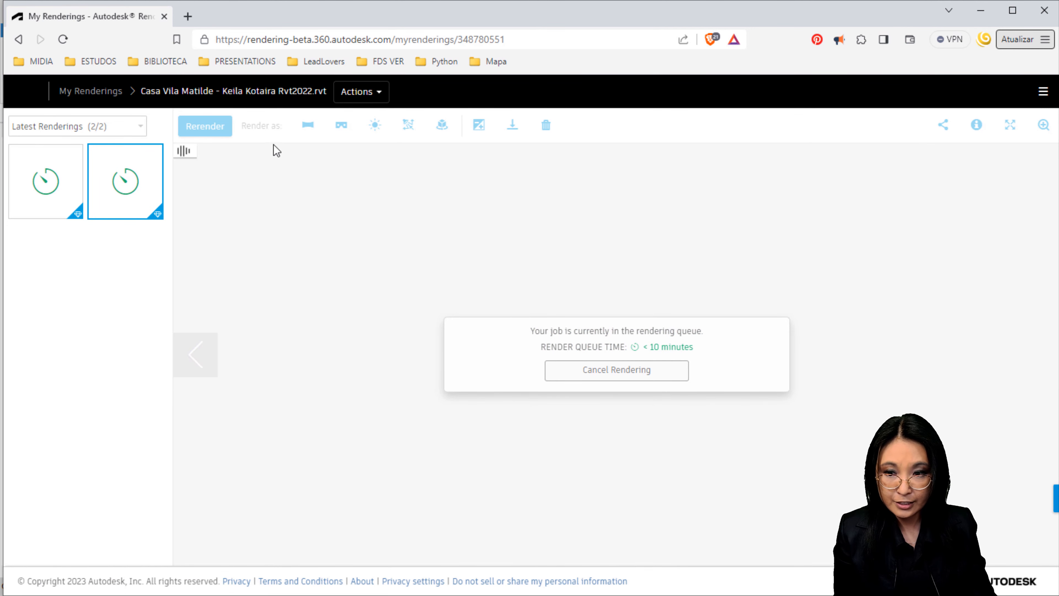
pyautogui.click(105, 92)
# - Open the older Casa Vila Matilde project with five renderings and view both the Final and Standard versions of ISOMÉTRICO 1
pyautogui.moveTo(205, 282)
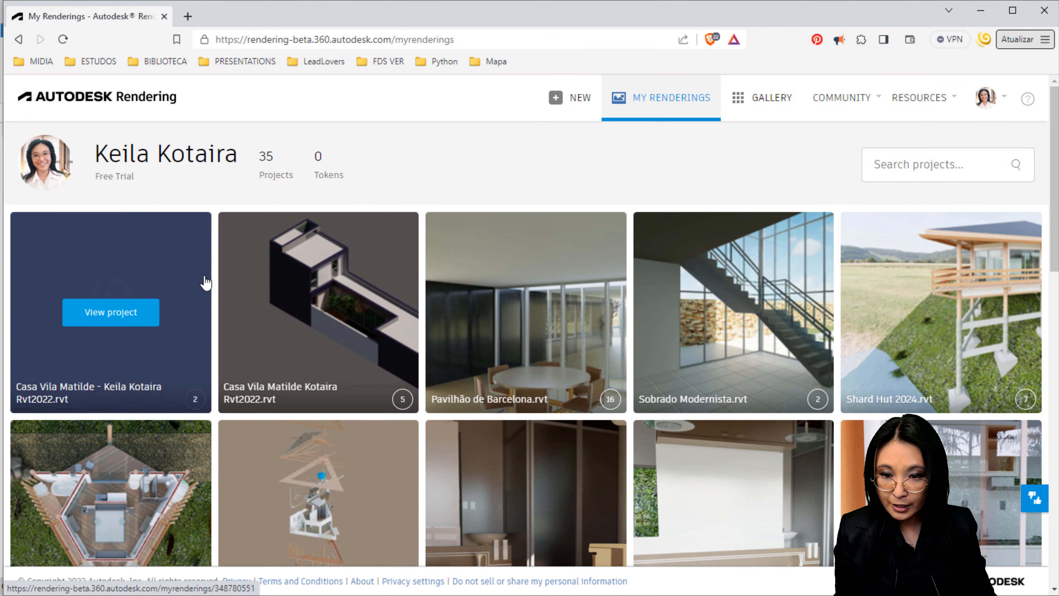
pyautogui.click(298, 311)
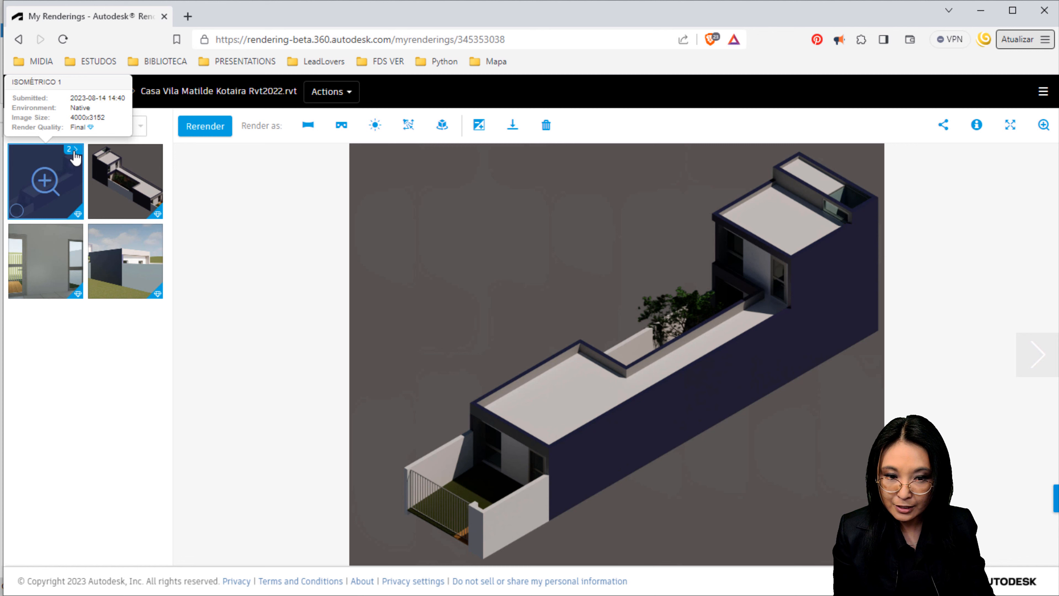
pyautogui.click(75, 153)
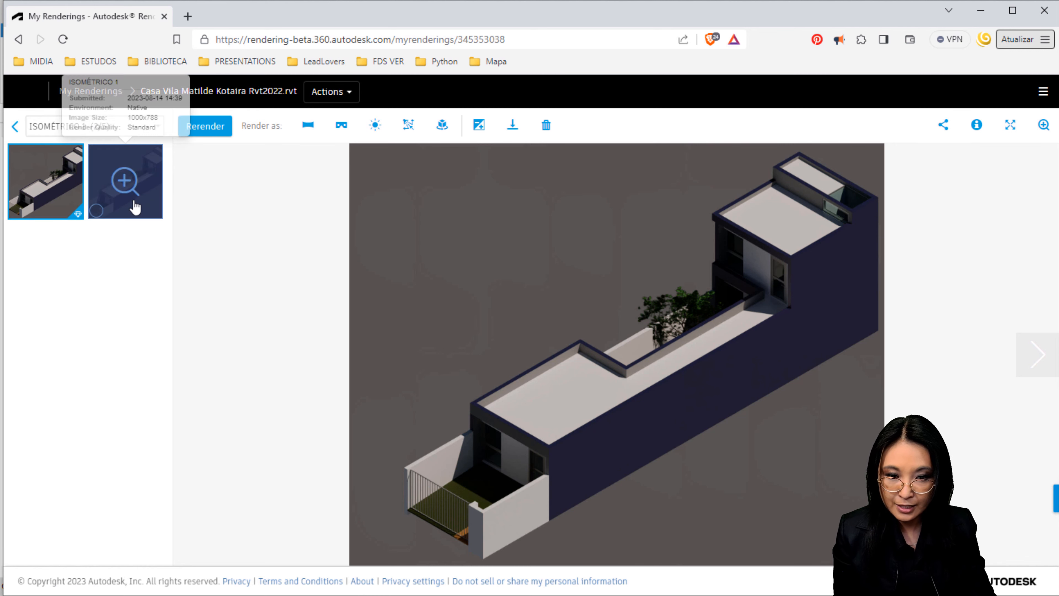
pyautogui.click(134, 206)
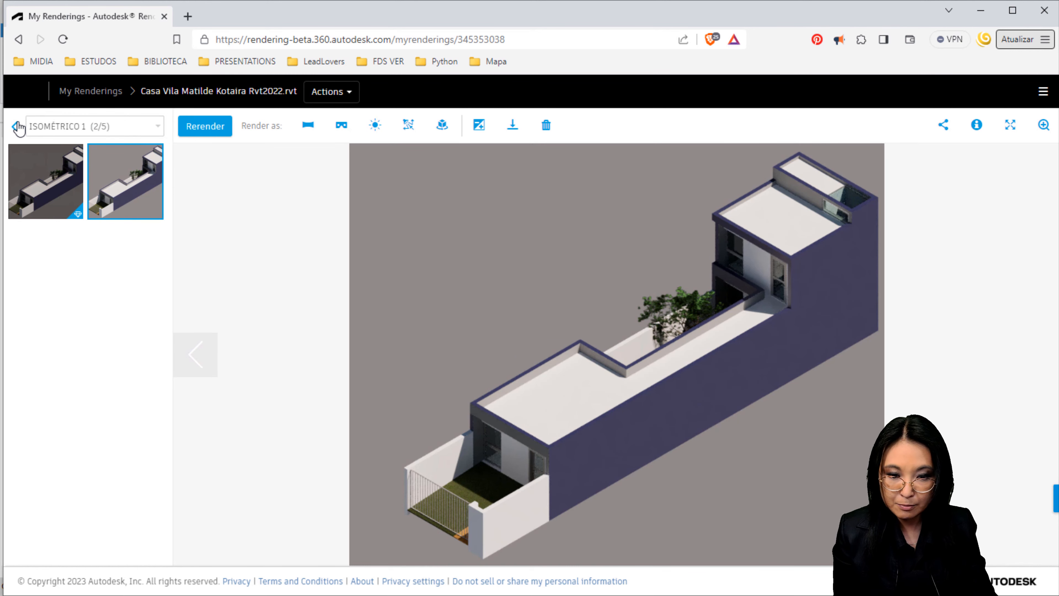
# - Look through the exterior and second isometric images among the project's latest renderings and switch back to Revit
pyautogui.click(18, 127)
pyautogui.click(127, 271)
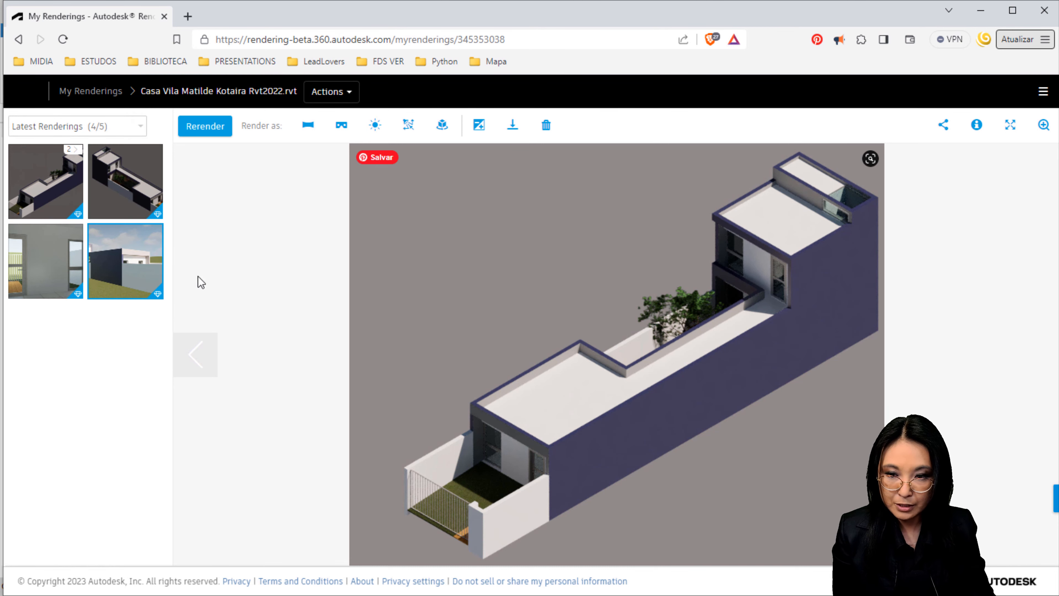
pyautogui.click(134, 189)
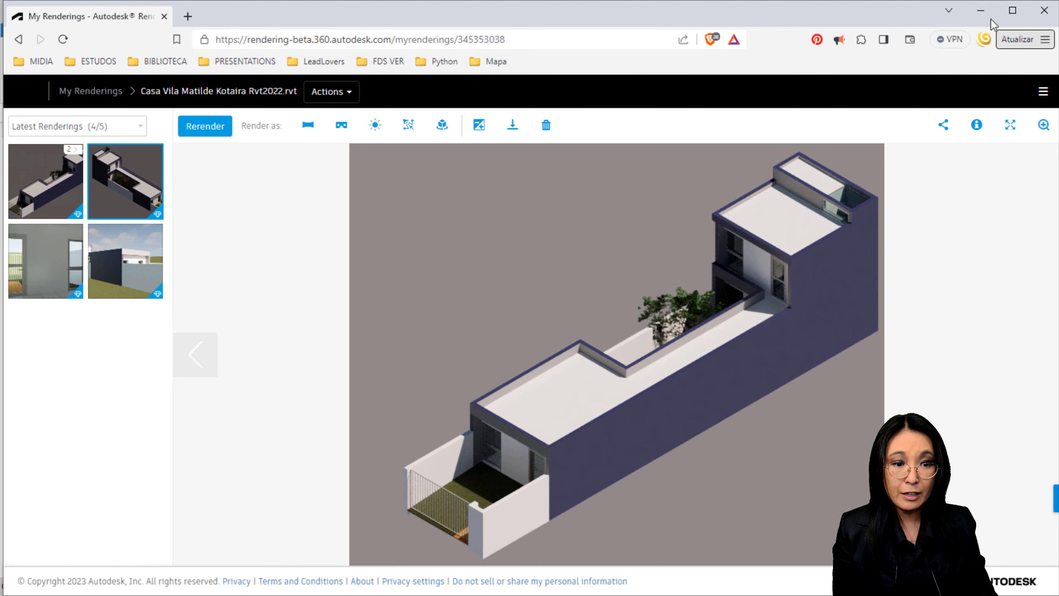
pyautogui.click(982, 13)
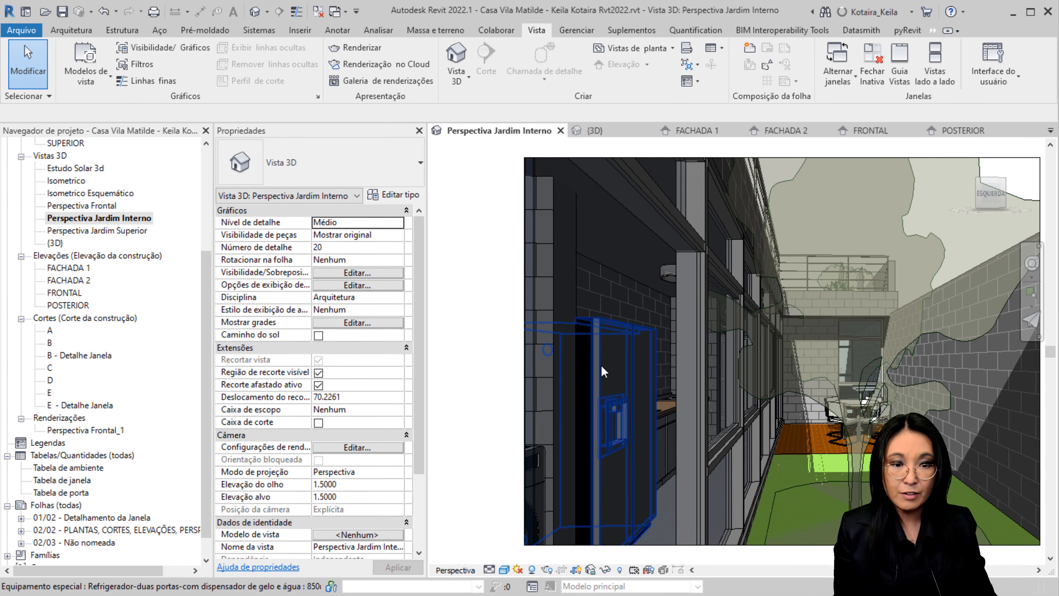